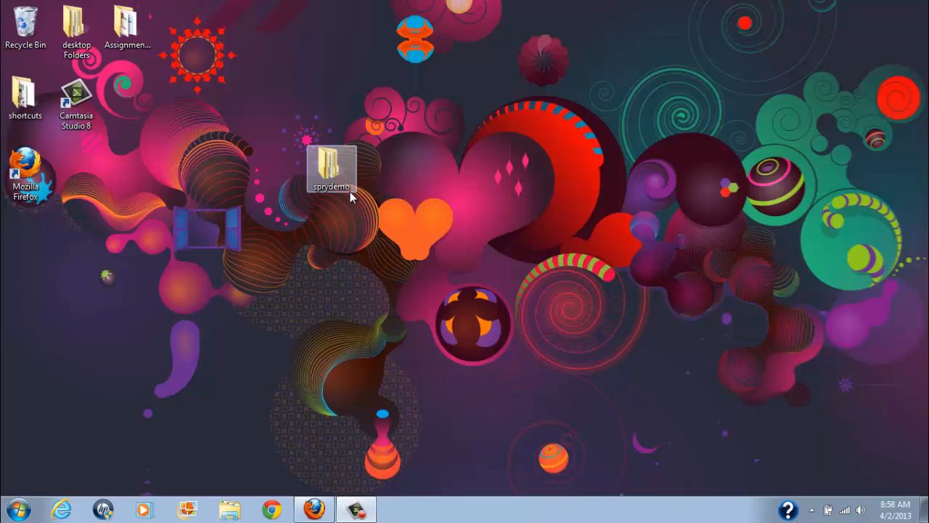
Open Dreamweaver CS5 and start a new site that uses the desktop folder sprydemo as its local site folder.
{"action": "left_click", "coordinate": [19, 510]}
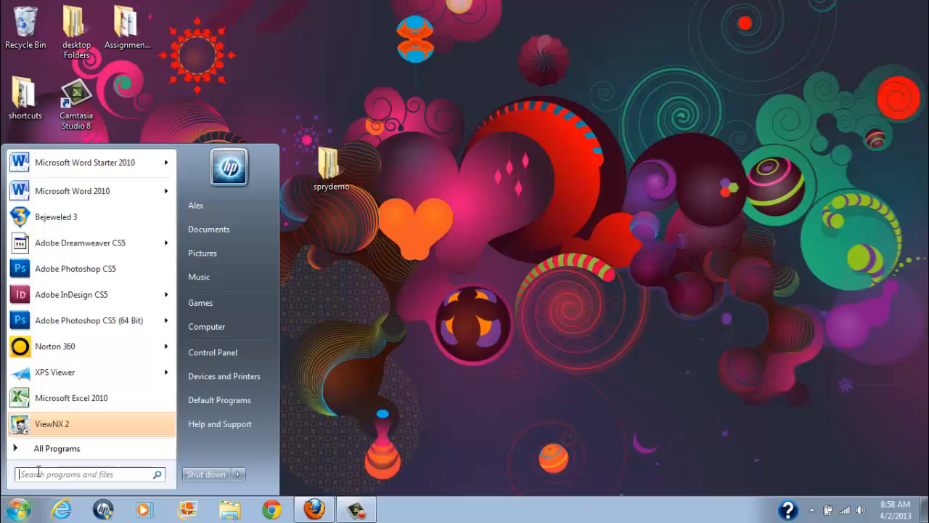
{"action": "left_click", "coordinate": [72, 244]}
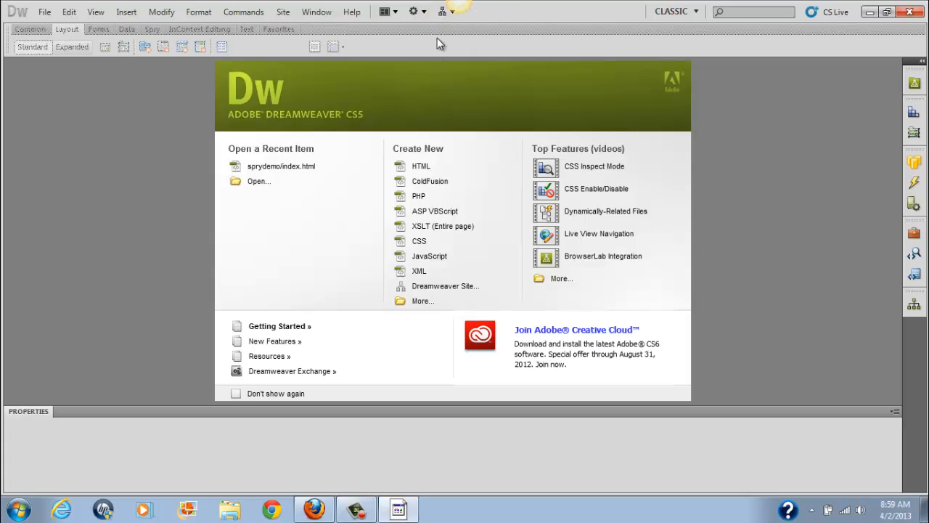
{"action": "left_click", "coordinate": [441, 13]}
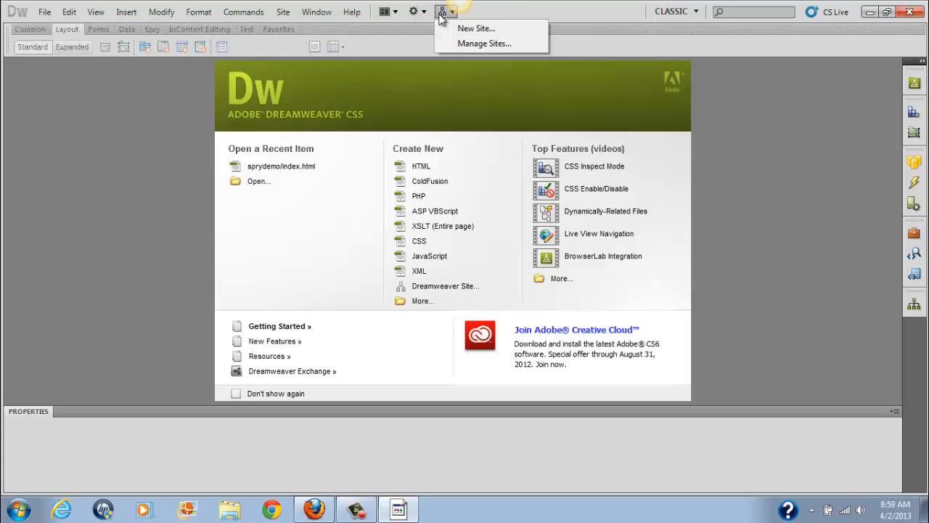
{"action": "left_click", "coordinate": [476, 29]}
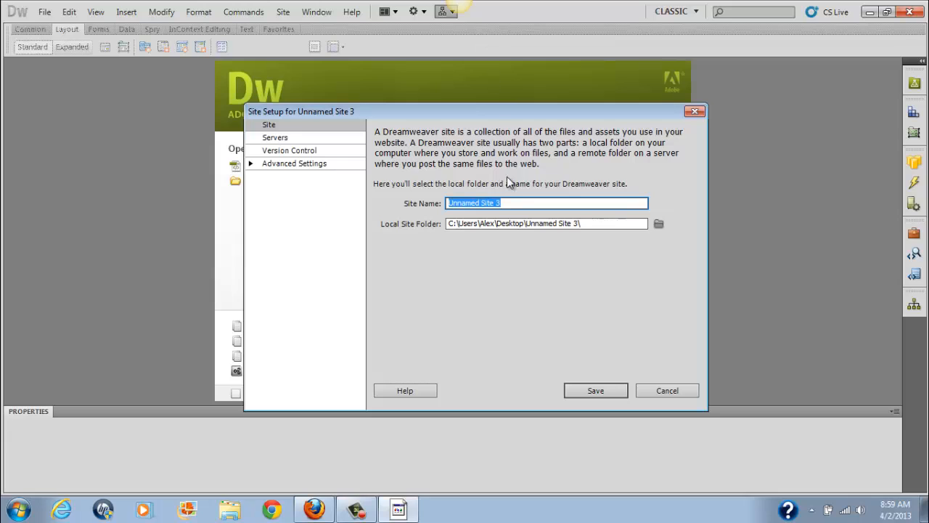
{"action": "left_click", "coordinate": [659, 224]}
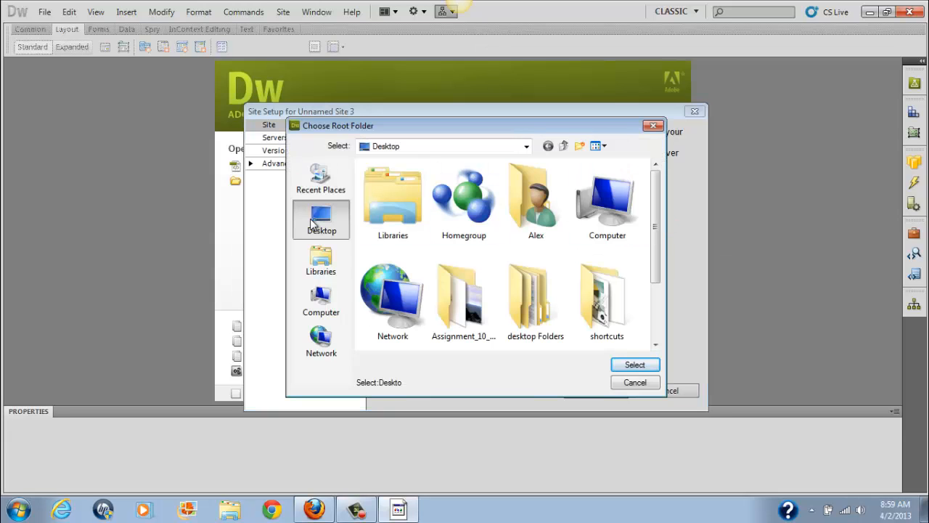
{"action": "left_click_drag", "start_coordinate": [659, 256], "coordinate": [658, 297]}
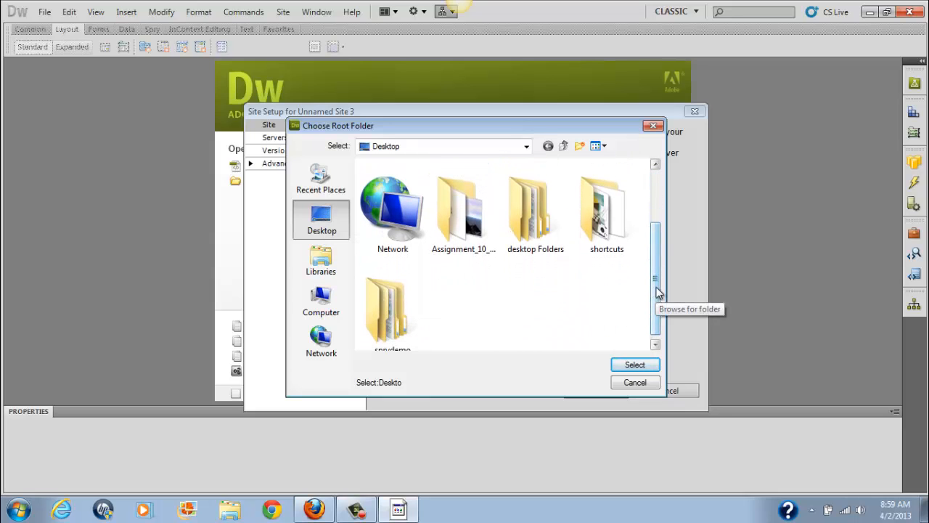
{"action": "scroll", "coordinate": [448, 264], "scroll_direction": "down", "scroll_amount": 1}
{"action": "double_click", "coordinate": [396, 316]}
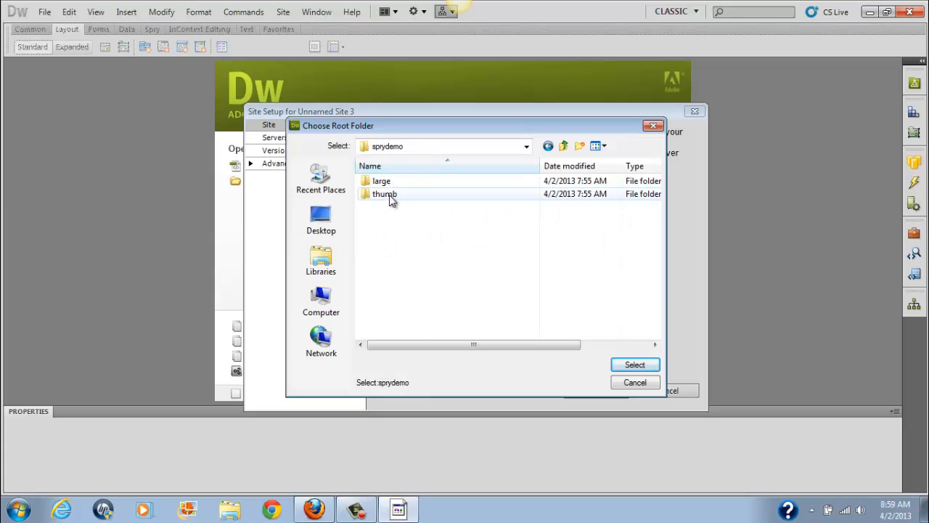
{"action": "left_click", "coordinate": [636, 365]}
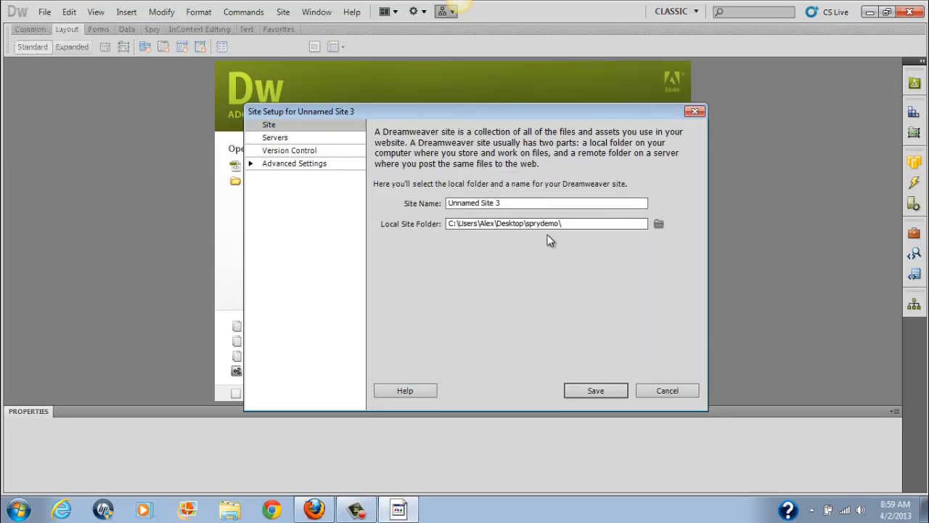
Name the new site sprydemo and save it, accepting the chosen root folder.
{"action": "left_click_drag", "start_coordinate": [509, 201], "coordinate": [450, 191]}
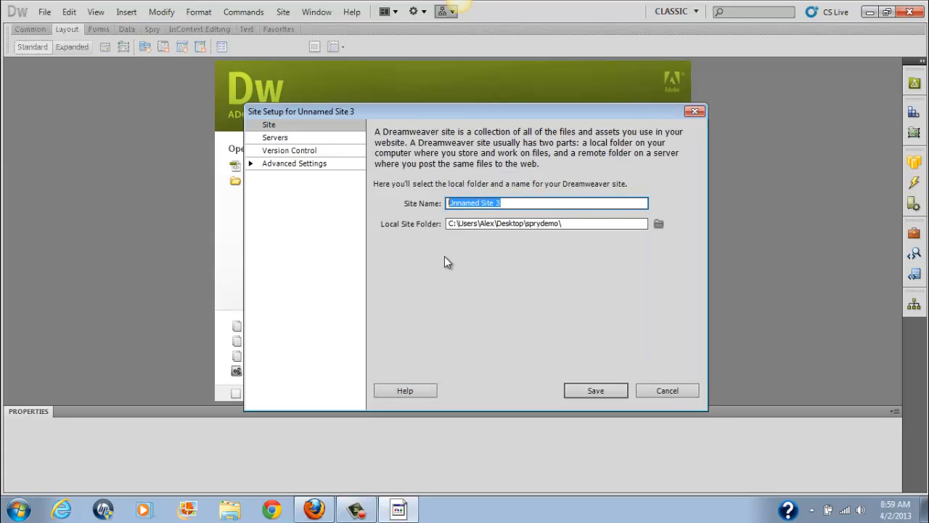
{"action": "type", "text": "sprydemo"}
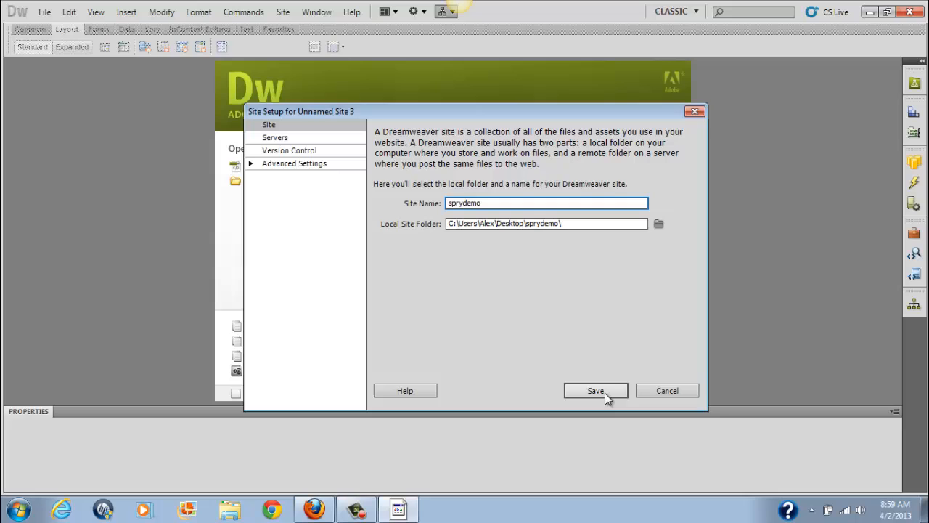
{"action": "left_click", "coordinate": [596, 390]}
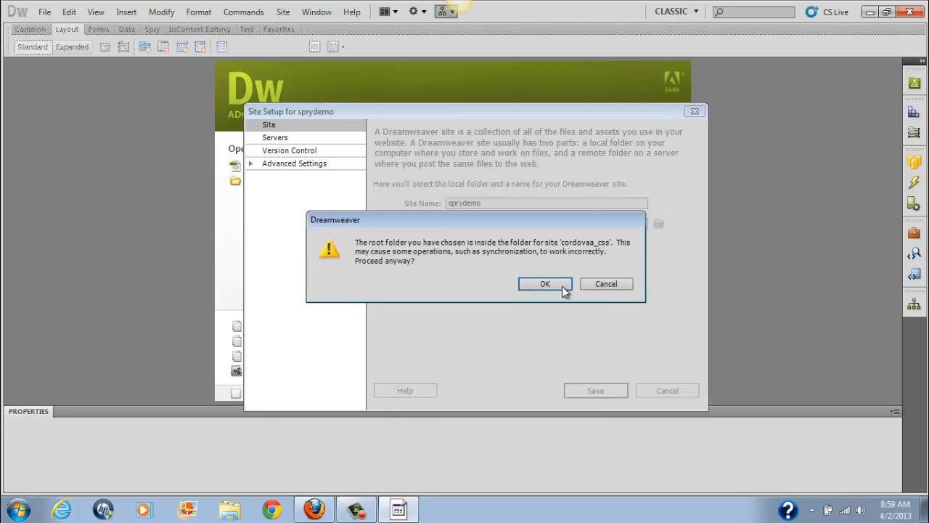
{"action": "left_click", "coordinate": [558, 285]}
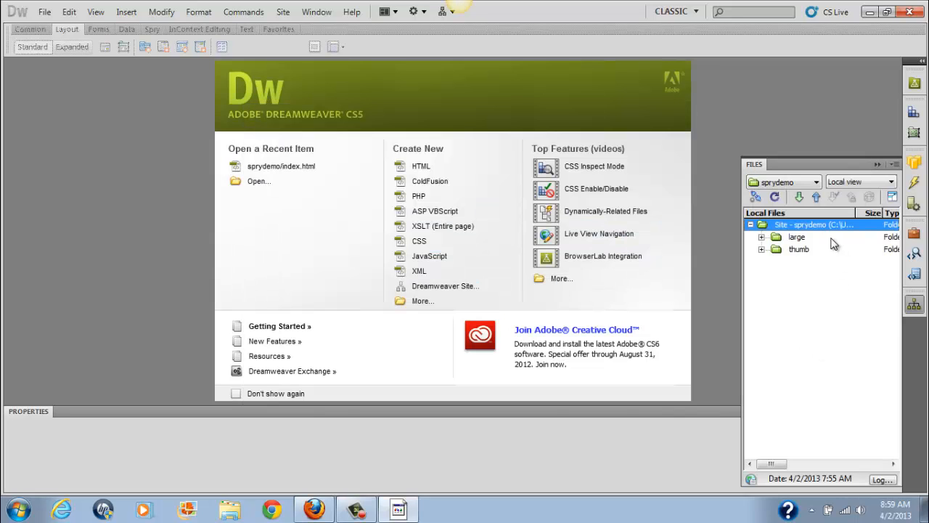
Examine the contents of the site's large and thumb folders, and put the file list away.
{"action": "left_click", "coordinate": [761, 237]}
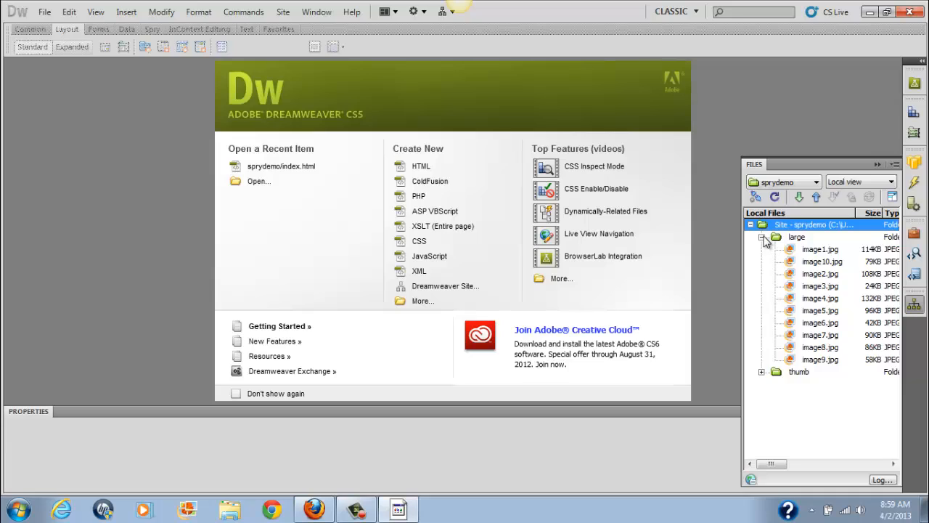
{"action": "left_click", "coordinate": [762, 237]}
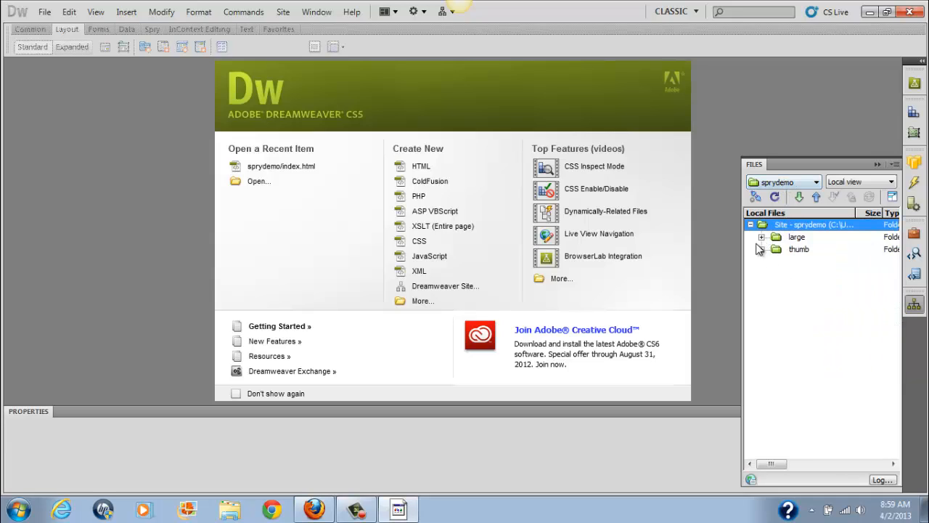
{"action": "left_click", "coordinate": [761, 250]}
{"action": "left_click", "coordinate": [762, 249]}
{"action": "left_click", "coordinate": [876, 166]}
Create a new blank HTML page with the layout set to none.
{"action": "left_click", "coordinate": [44, 12]}
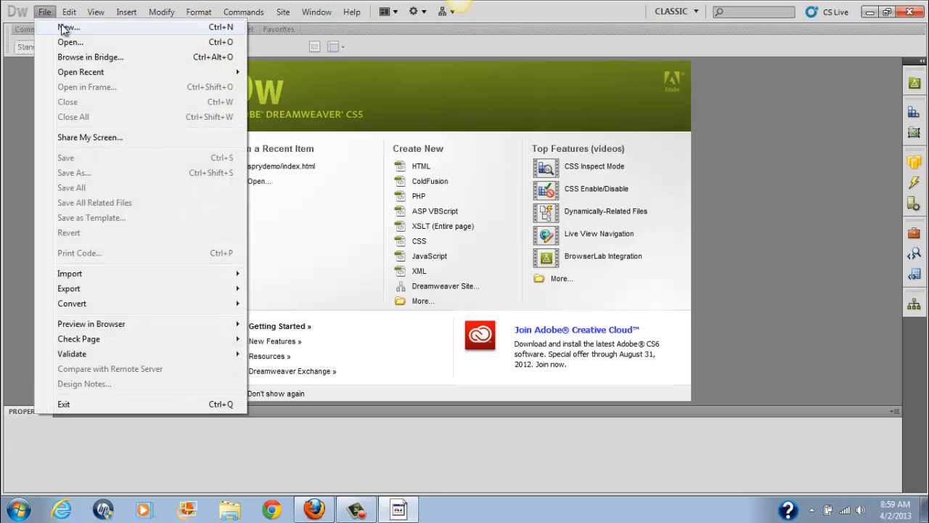
{"action": "left_click", "coordinate": [64, 28]}
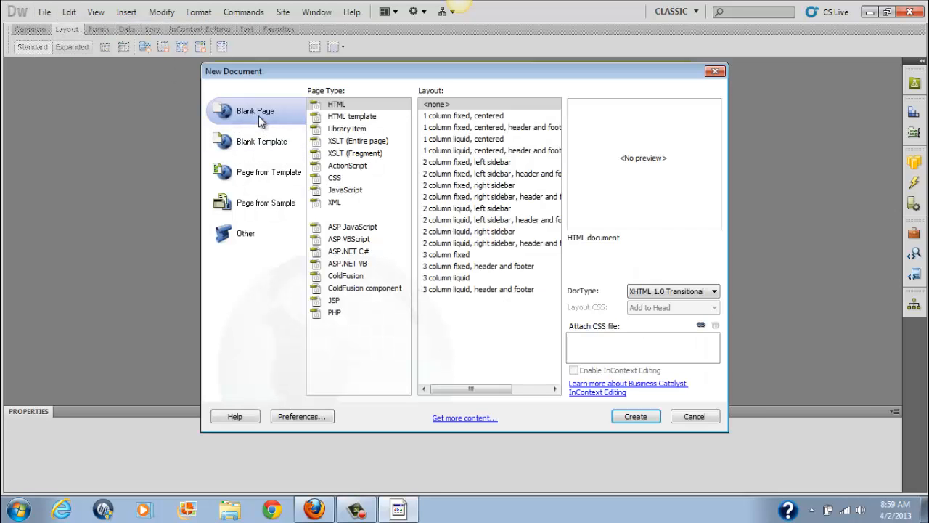
{"action": "left_click", "coordinate": [341, 106]}
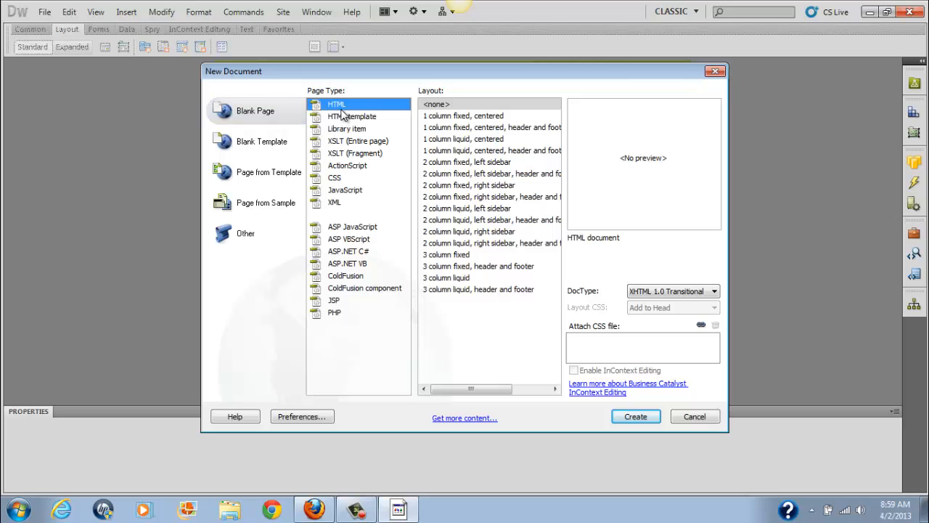
{"action": "left_click", "coordinate": [453, 109]}
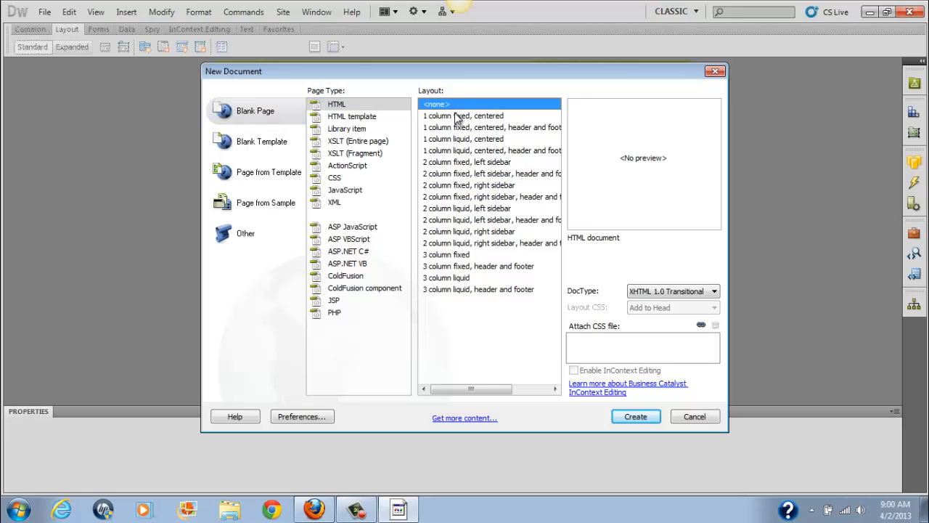
{"action": "left_click", "coordinate": [644, 419]}
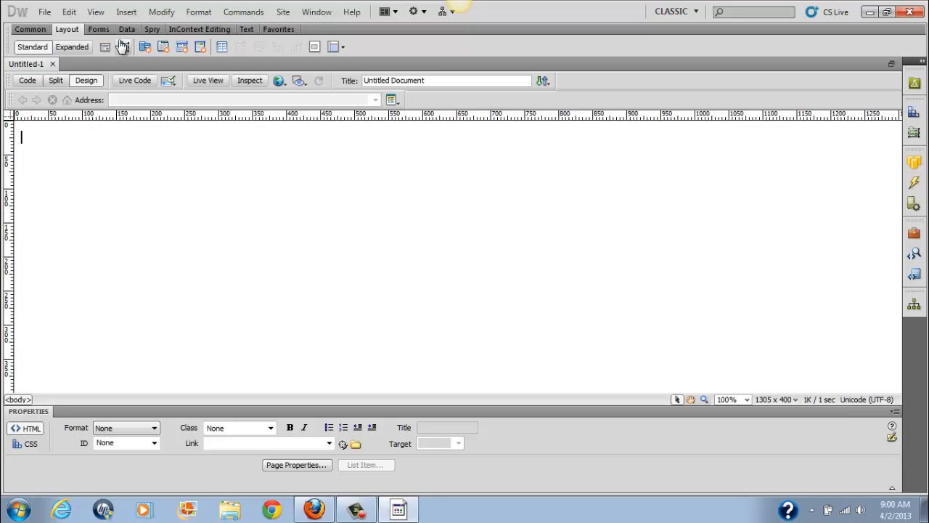
Check the view options for ruler visibility and units and for guide display and snapping.
{"action": "left_click", "coordinate": [95, 13]}
{"action": "mouse_move", "coordinate": [227, 448]}
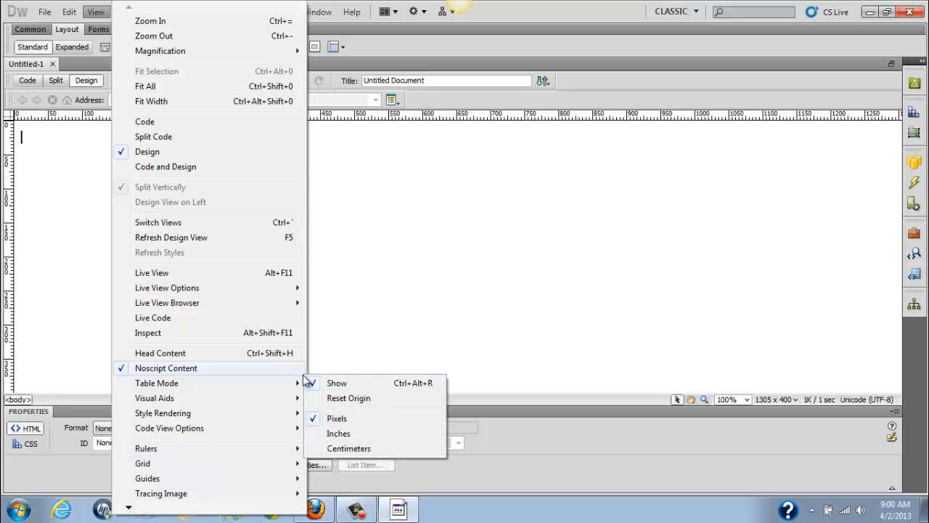
{"action": "mouse_move", "coordinate": [285, 452]}
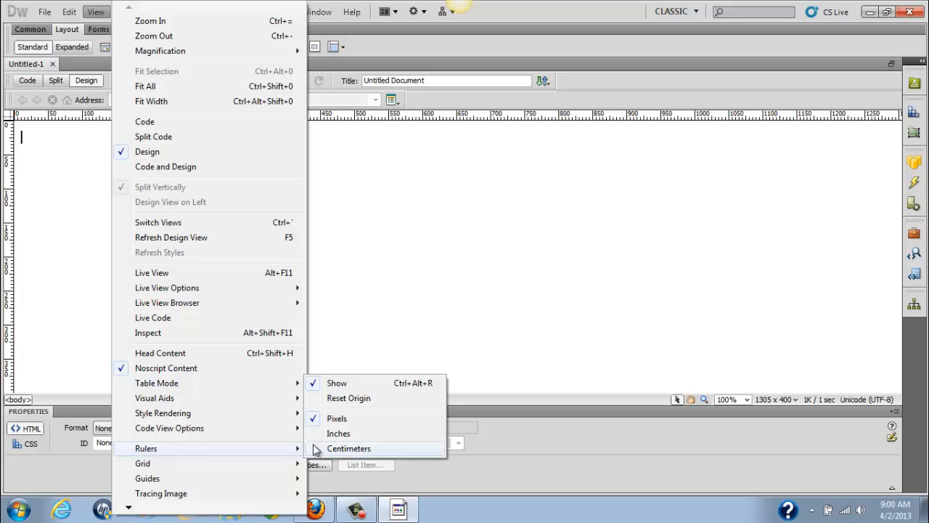
{"action": "mouse_move", "coordinate": [272, 481]}
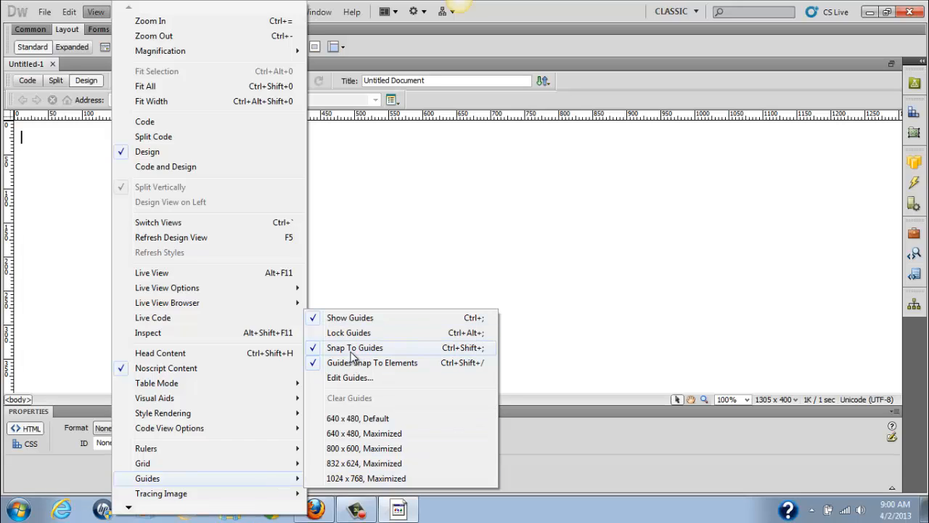
{"action": "left_click", "coordinate": [368, 230]}
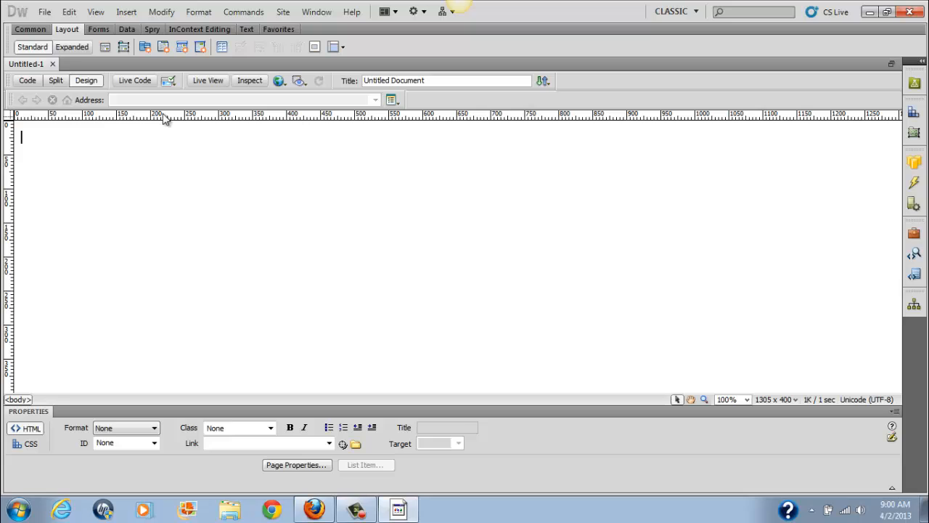
Place a horizontal guide at about 51 px and a vertical guide at about 100 px, with the ruler origin at their intersection.
{"action": "left_click_drag", "start_coordinate": [164, 119], "coordinate": [164, 156]}
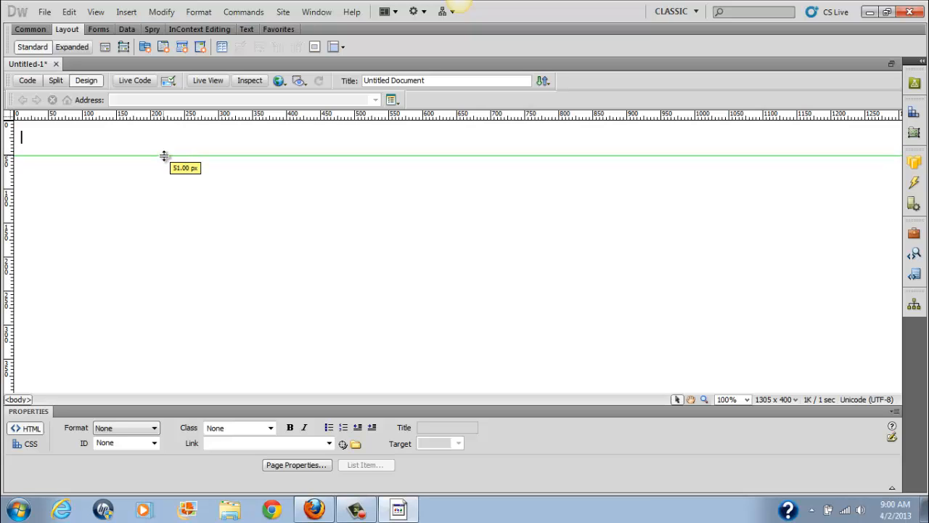
{"action": "left_click_drag", "start_coordinate": [164, 156], "coordinate": [164, 156]}
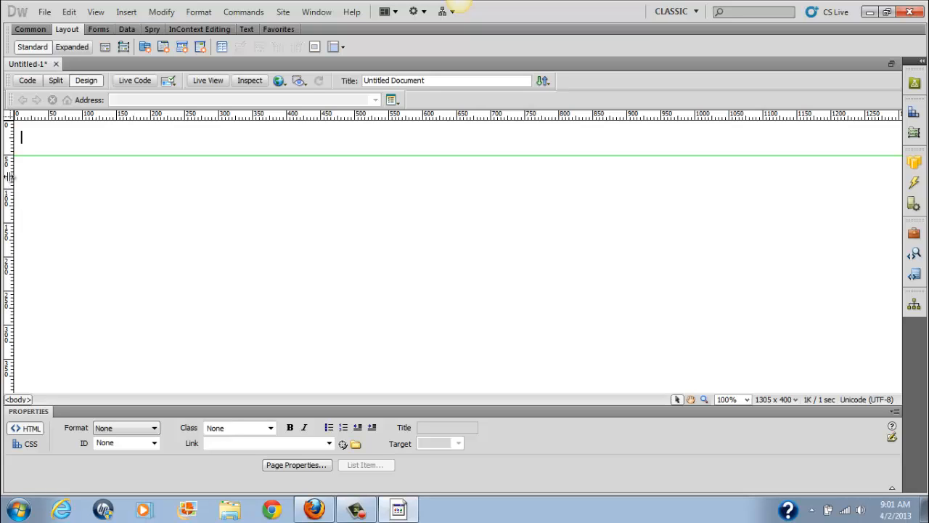
{"action": "left_click_drag", "start_coordinate": [9, 179], "coordinate": [82, 204]}
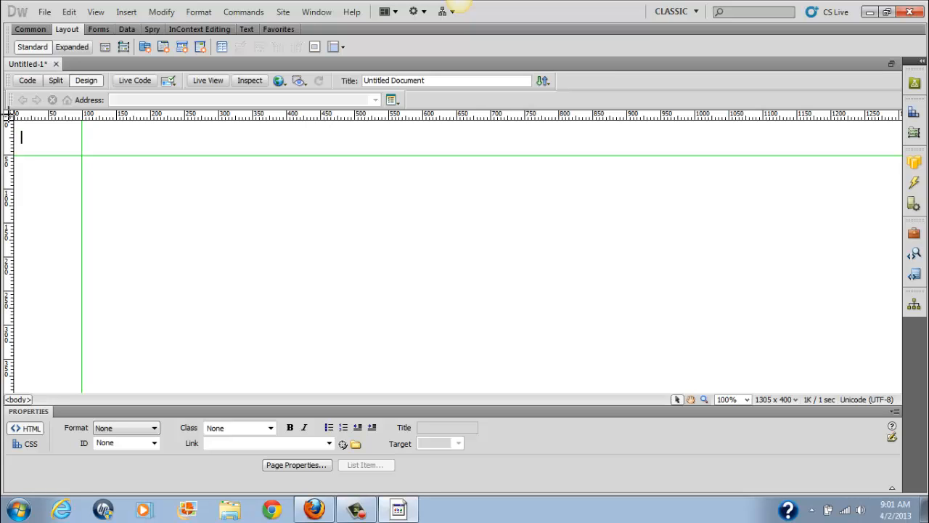
{"action": "left_click_drag", "start_coordinate": [11, 116], "coordinate": [82, 155]}
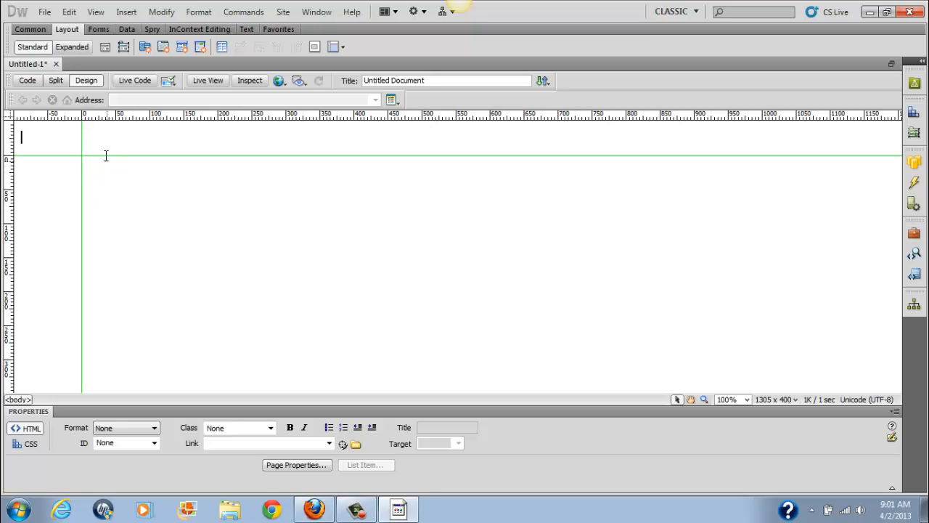
Save the page as index in the sprydemo folder.
{"action": "left_click", "coordinate": [44, 13]}
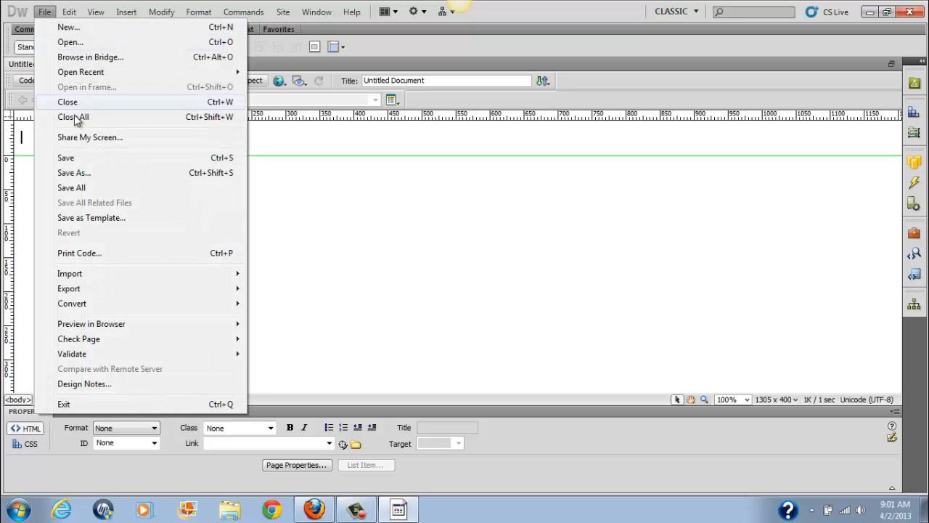
{"action": "left_click", "coordinate": [83, 160]}
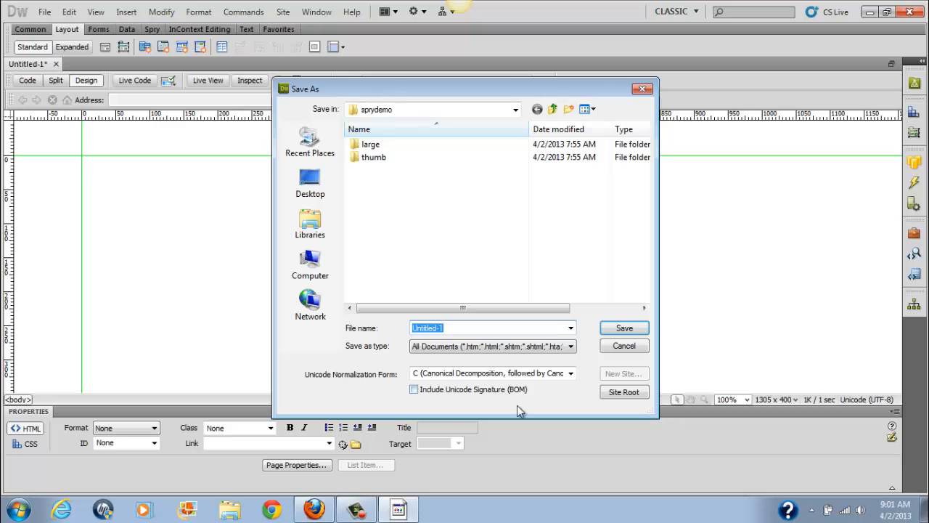
{"action": "type", "text": "index"}
{"action": "key", "text": "Return"}
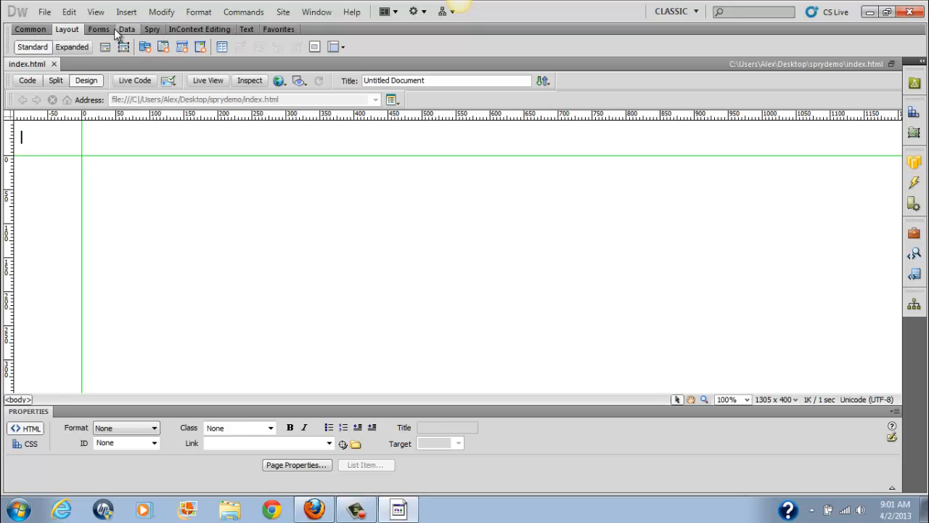
Hide the Insert bar and show it again.
{"action": "left_click", "coordinate": [319, 13]}
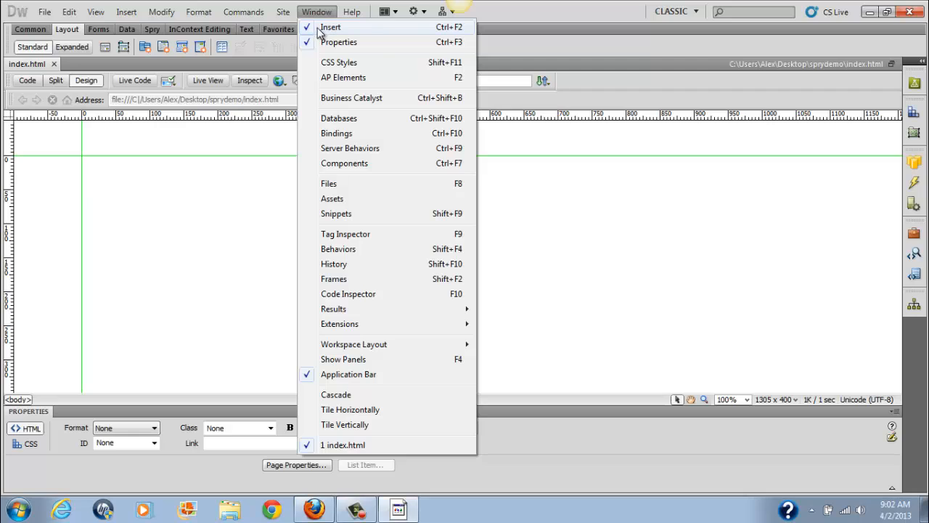
{"action": "left_click", "coordinate": [459, 29]}
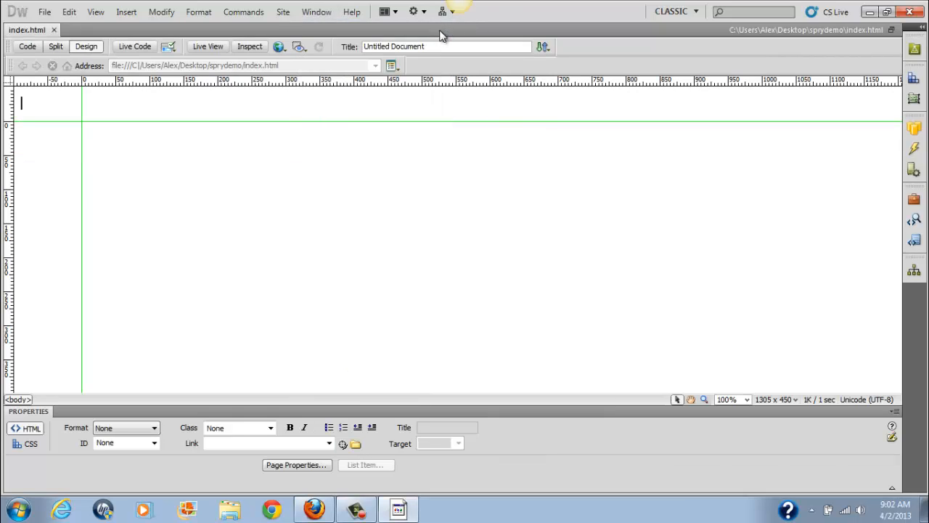
{"action": "left_click", "coordinate": [317, 12]}
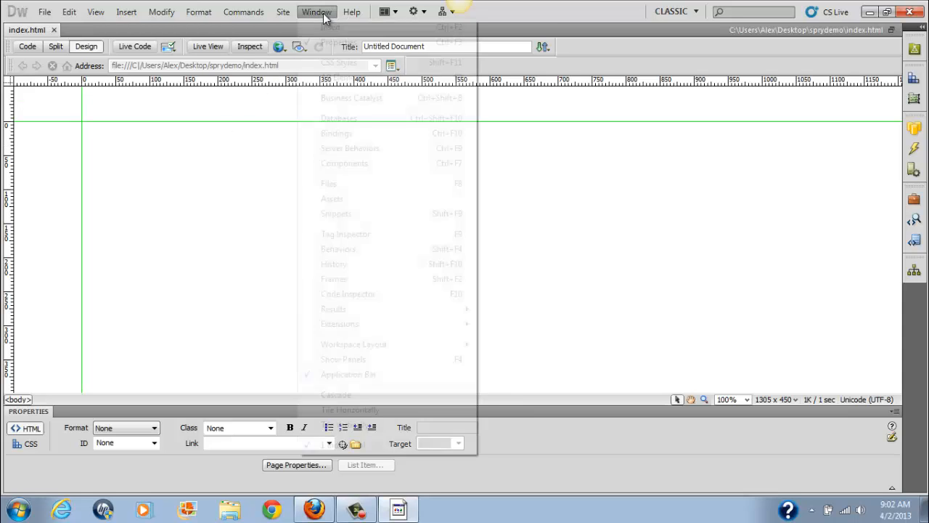
{"action": "left_click", "coordinate": [330, 28]}
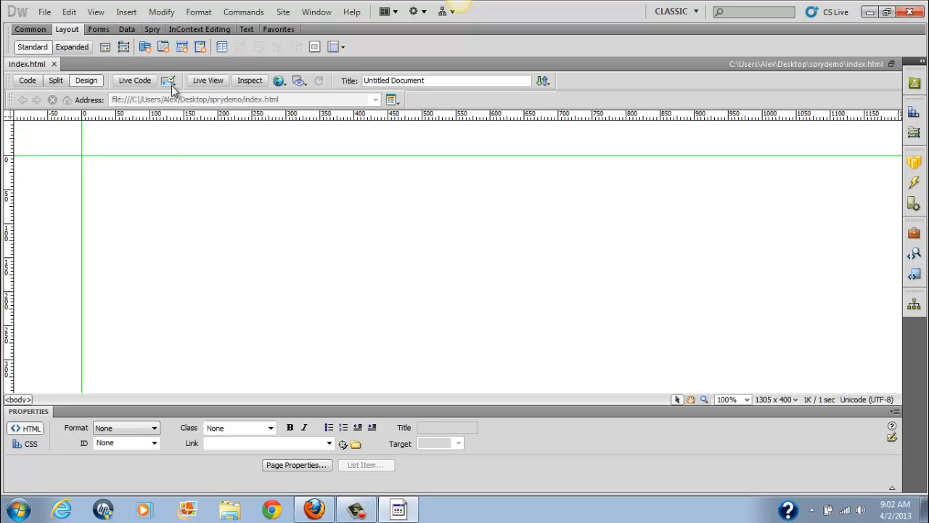
Draw an AP Div about 355 px wide and 350 px tall, starting at the intersection of the guides.
{"action": "left_click", "coordinate": [124, 48]}
{"action": "left_click_drag", "start_coordinate": [82, 155], "coordinate": [325, 356]}
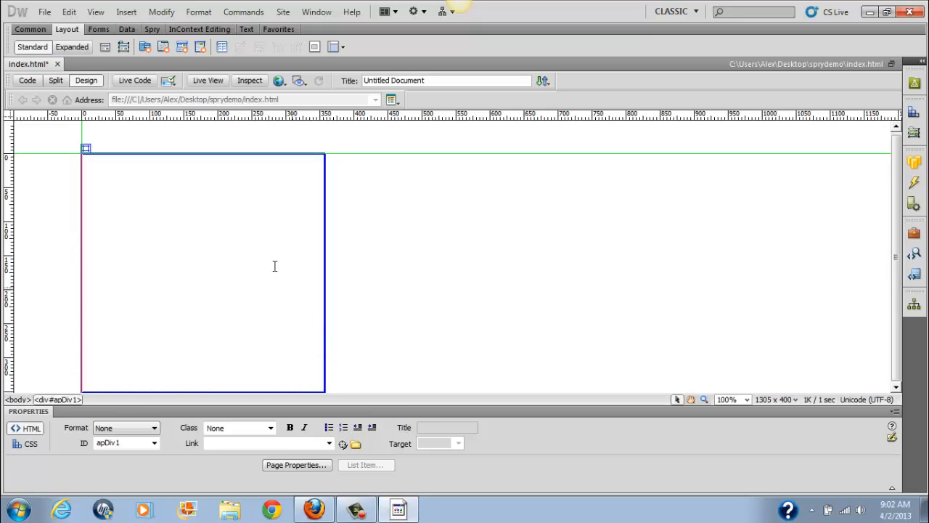
Rename the AP Div as spry_container.
{"action": "left_click", "coordinate": [162, 154]}
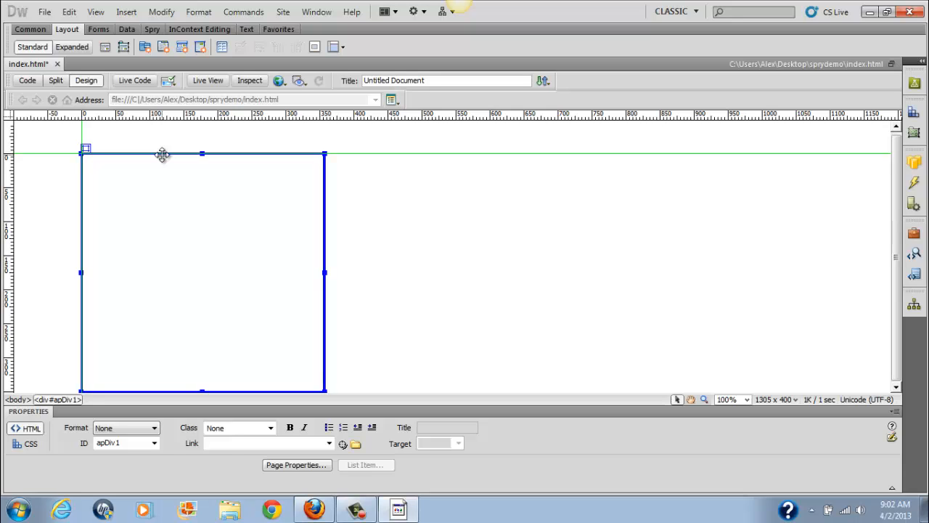
{"action": "left_click", "coordinate": [162, 154]}
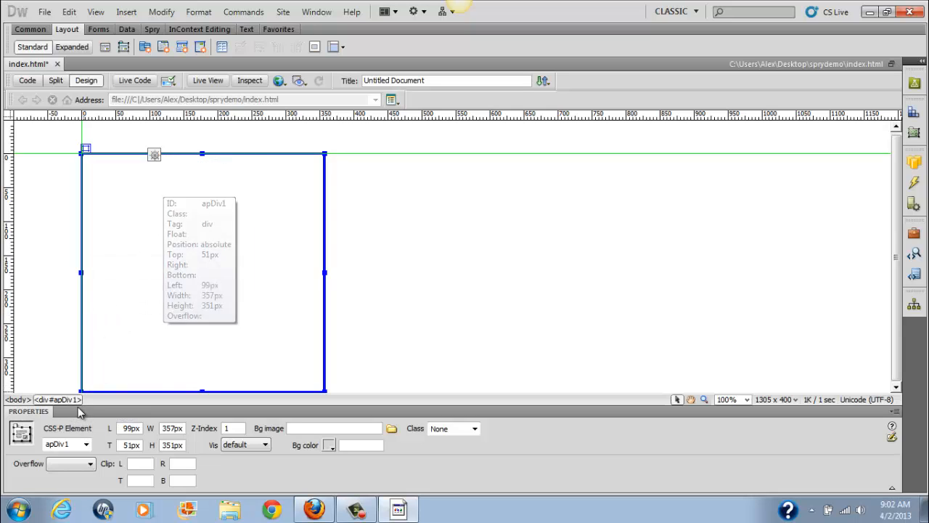
{"action": "double_click", "coordinate": [73, 445]}
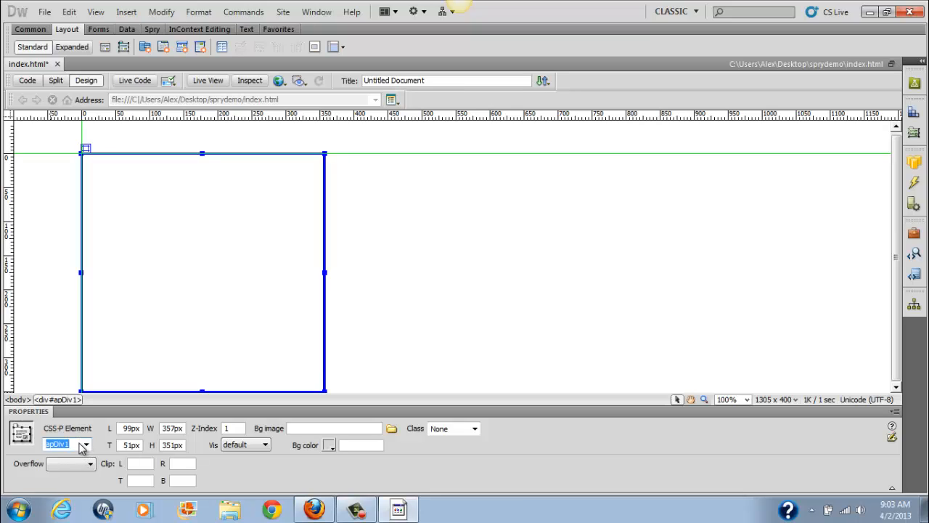
{"action": "type", "text": "spry_"}
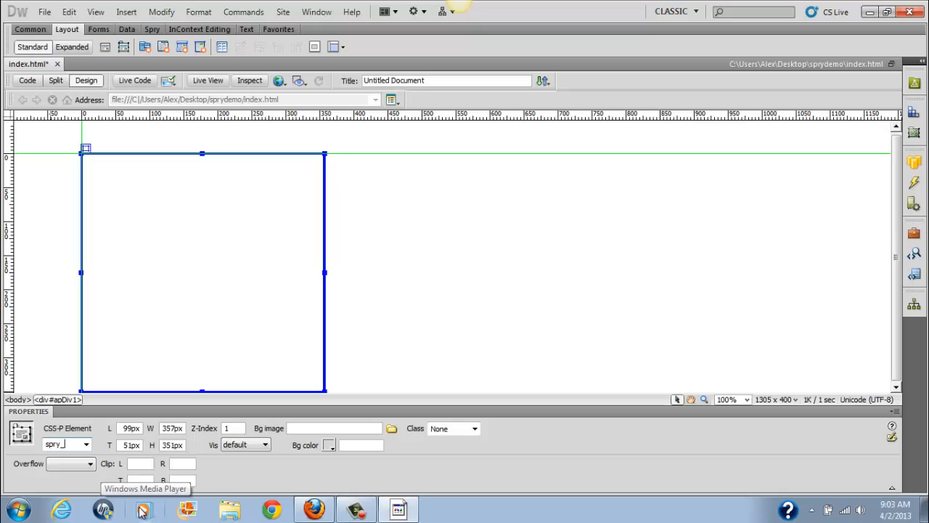
{"action": "type", "text": "container"}
{"action": "key", "text": "Tab"}
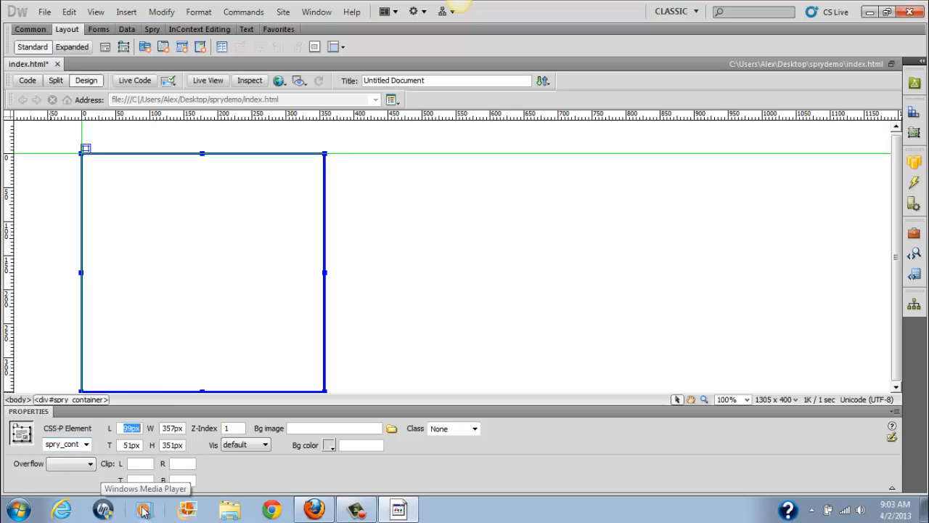
Set the spry_container div's width to 320 px and its height to 350 px.
{"action": "double_click", "coordinate": [173, 429]}
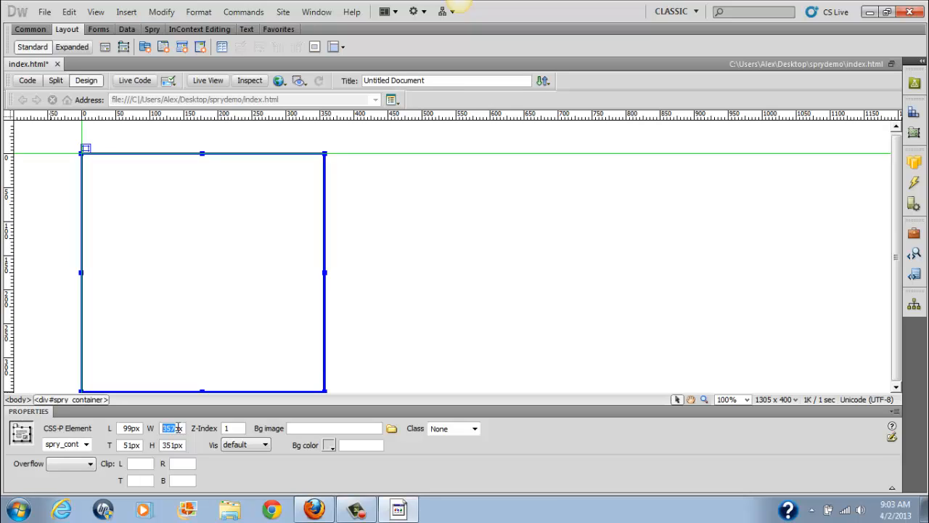
{"action": "type", "text": "3"}
{"action": "left_click_drag", "start_coordinate": [174, 445], "coordinate": [161, 445]}
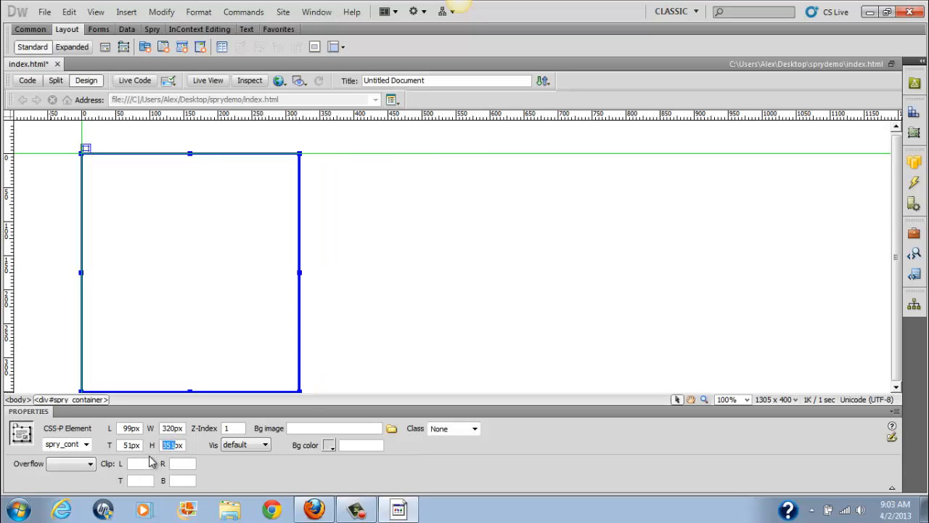
{"action": "type", "text": "3"}
{"action": "key", "text": "Tab"}
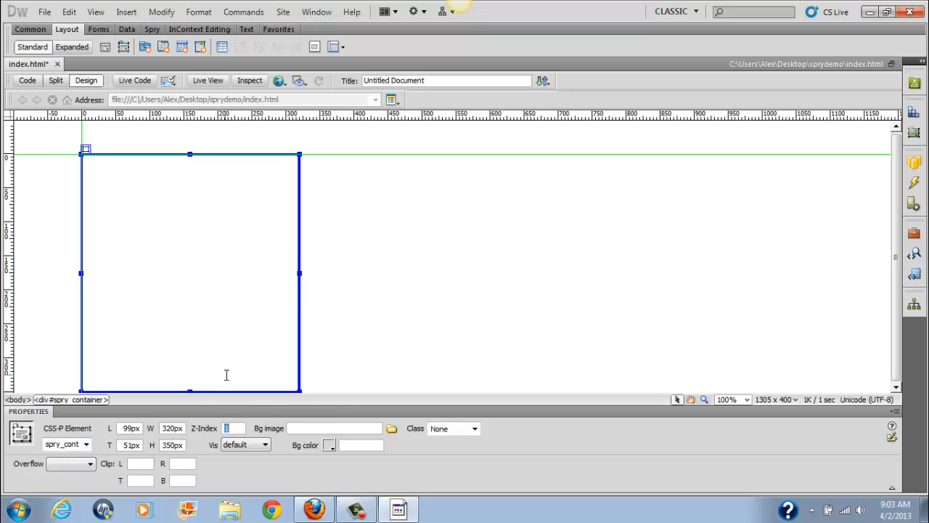
{"action": "mouse_move", "coordinate": [273, 321]}
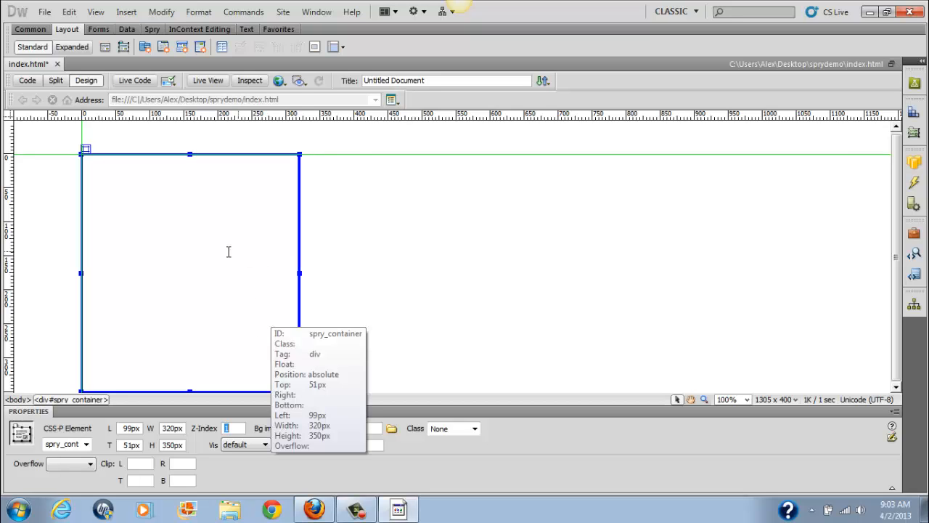
Insert a Spry Collapsible Panel inside the spry_container div.
{"action": "left_click", "coordinate": [171, 198]}
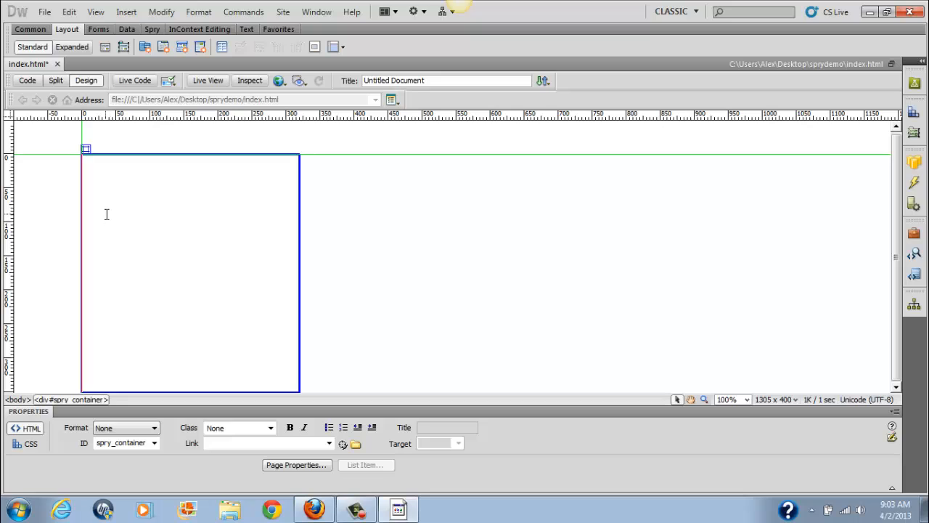
{"action": "key", "text": "ctrl+v"}
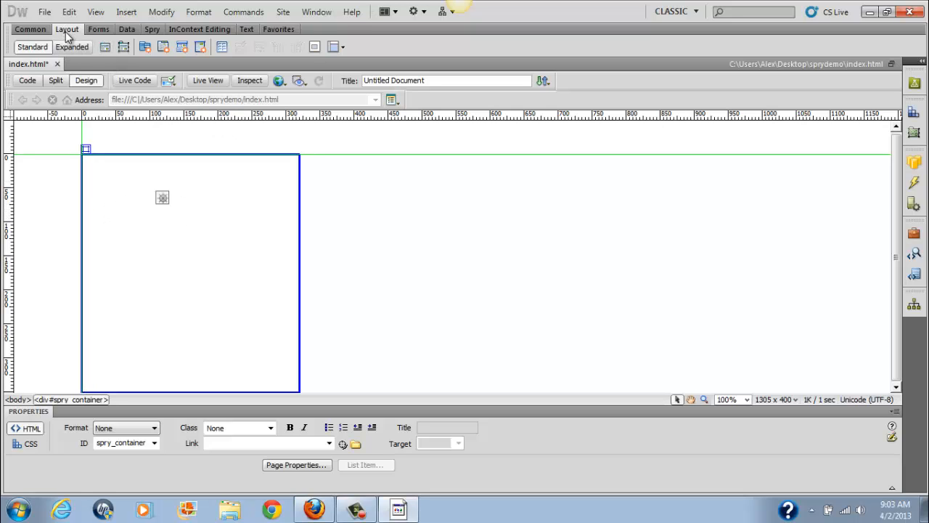
{"action": "left_click", "coordinate": [153, 29]}
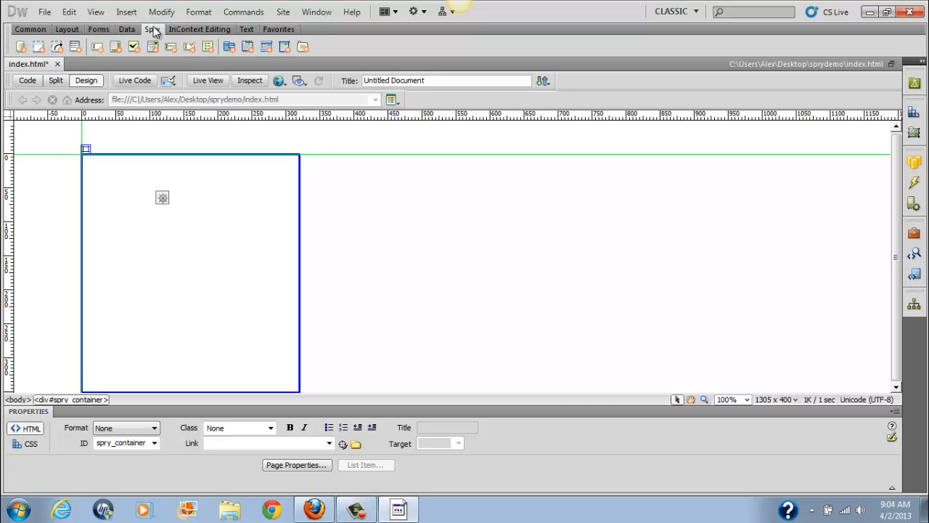
{"action": "left_click", "coordinate": [286, 47]}
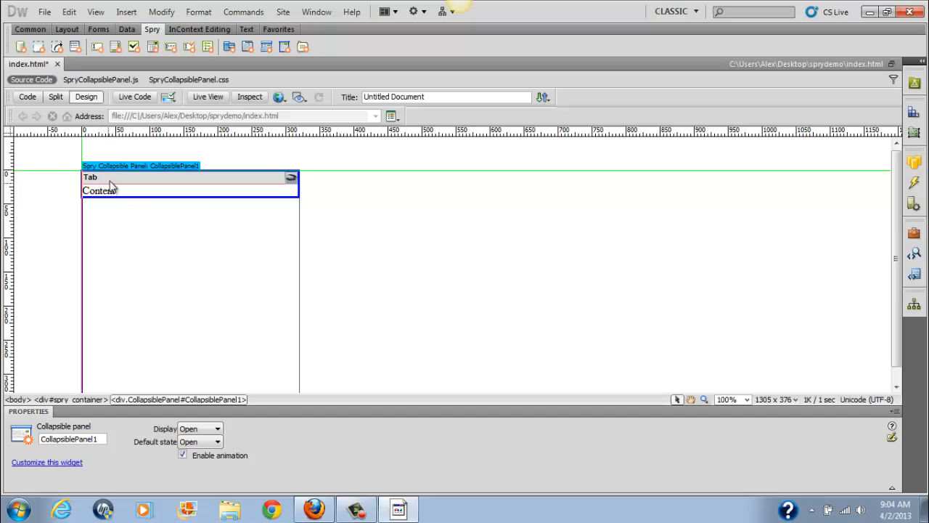
{"action": "right_click", "coordinate": [125, 193]}
{"action": "left_click", "coordinate": [153, 170]}
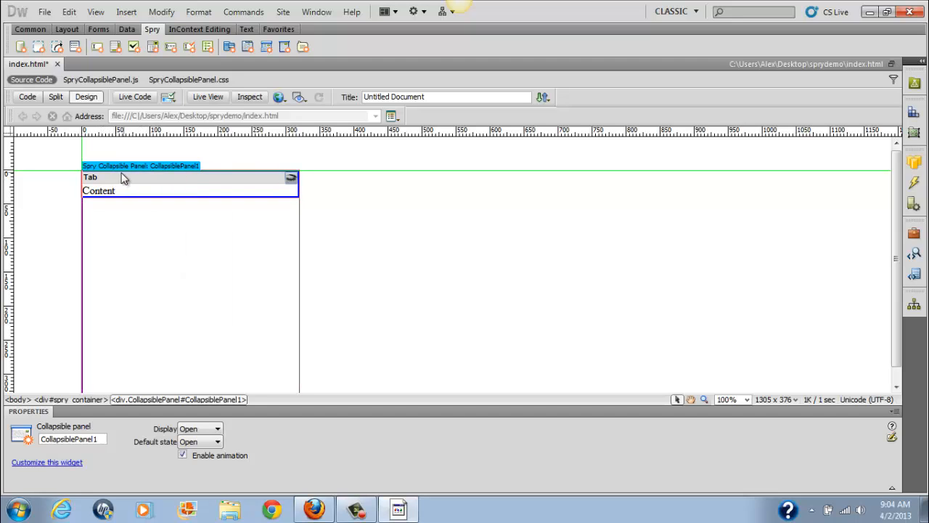
{"action": "mouse_move", "coordinate": [113, 178]}
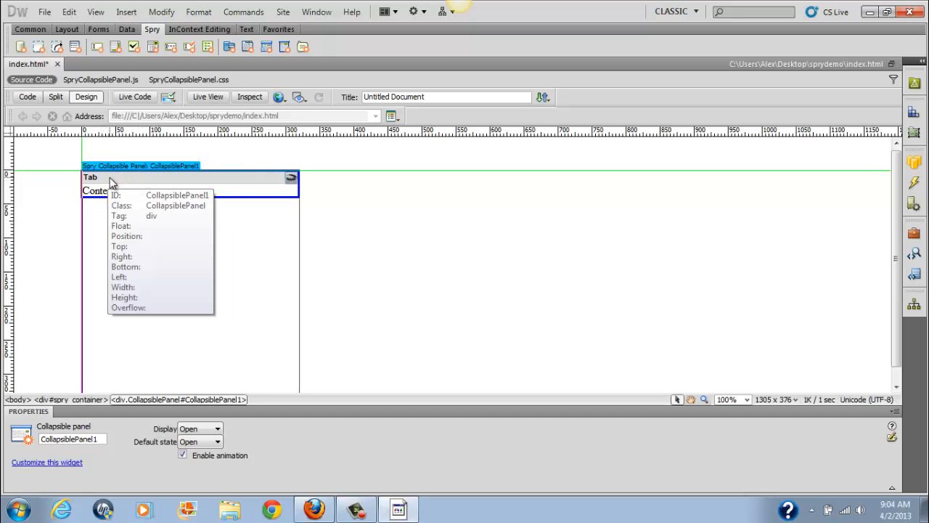
{"action": "left_click", "coordinate": [291, 179]}
{"action": "left_click", "coordinate": [293, 181]}
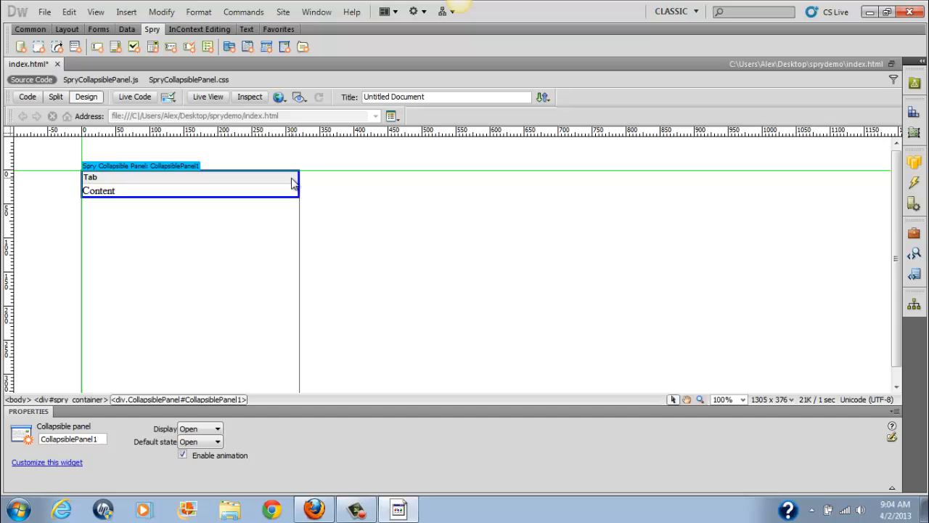
Replace the collapsible panel's tab label with "Gallery" and a second line reading "Click here to view thumbnails".
{"action": "left_click", "coordinate": [101, 179]}
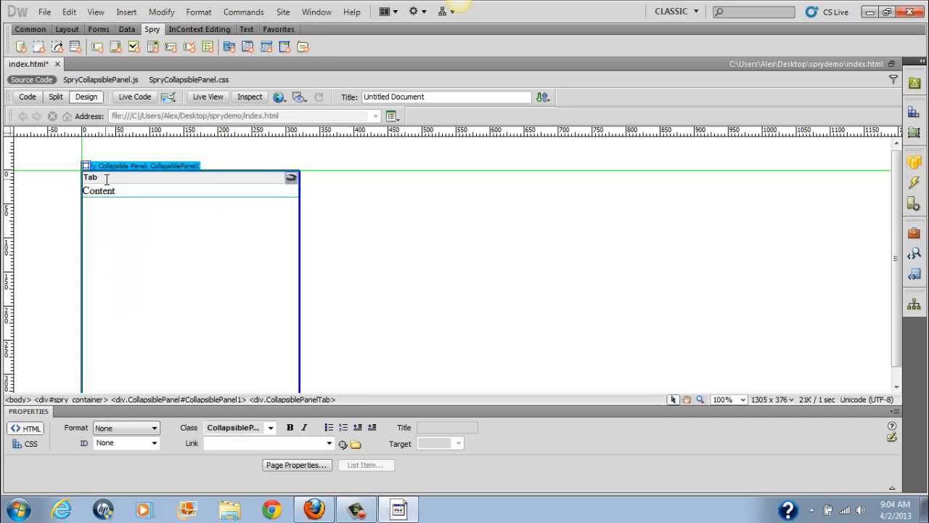
{"action": "double_click", "coordinate": [101, 178]}
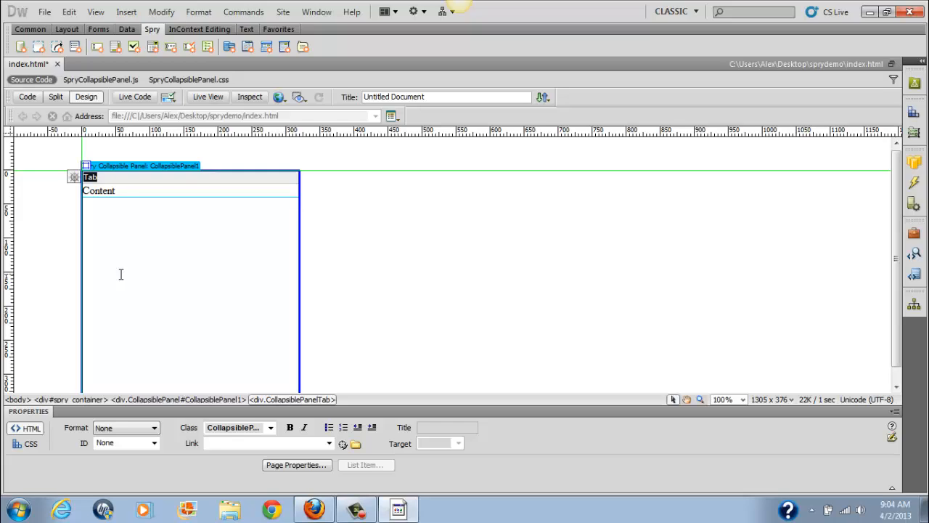
{"action": "type", "text": "Gall"}
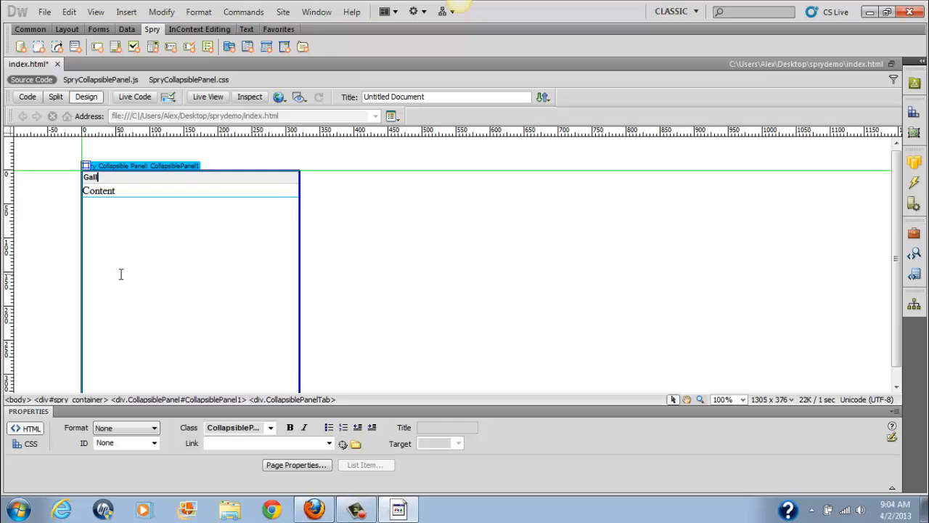
{"action": "type", "text": "ery"}
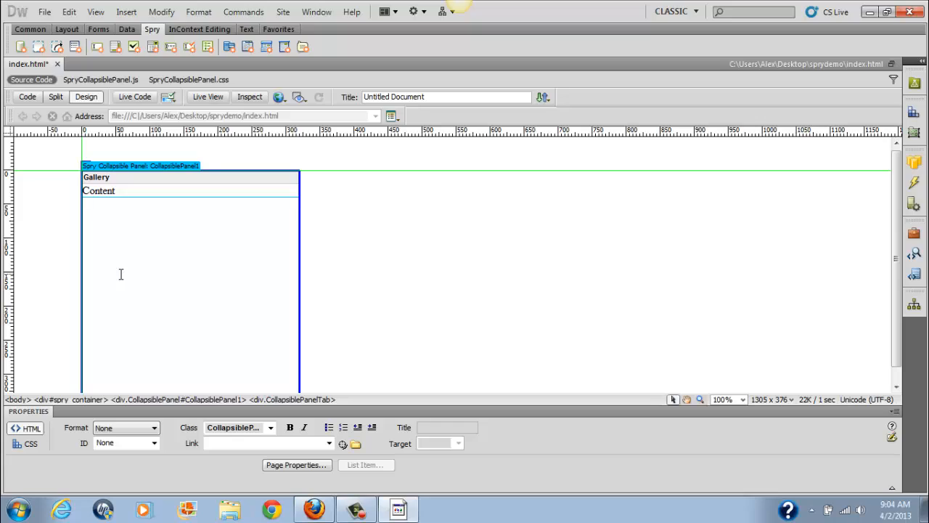
{"action": "key", "text": "Return"}
{"action": "type", "text": "Click"}
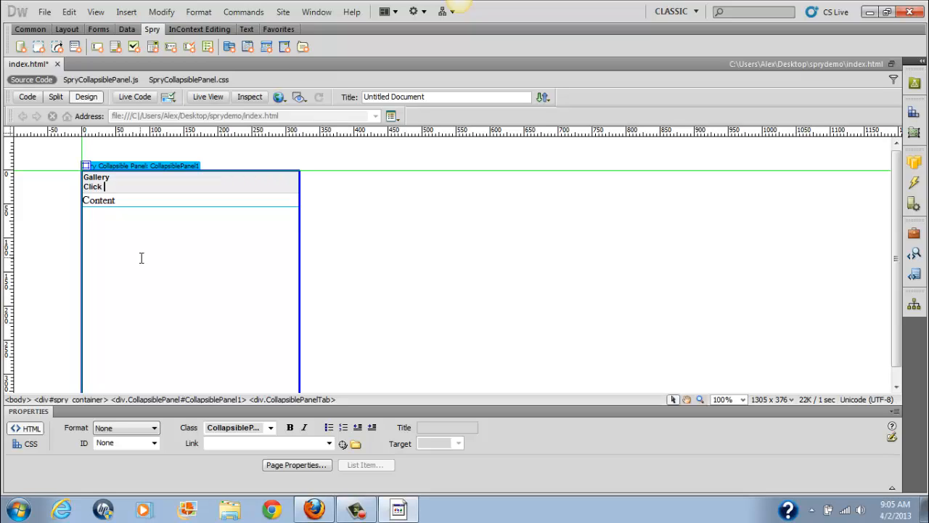
{"action": "key", "text": "BackSpace"}
{"action": "key", "text": "BackSpace"}
{"action": "type", "text": "e"}
{"action": "type", "text": "ere"}
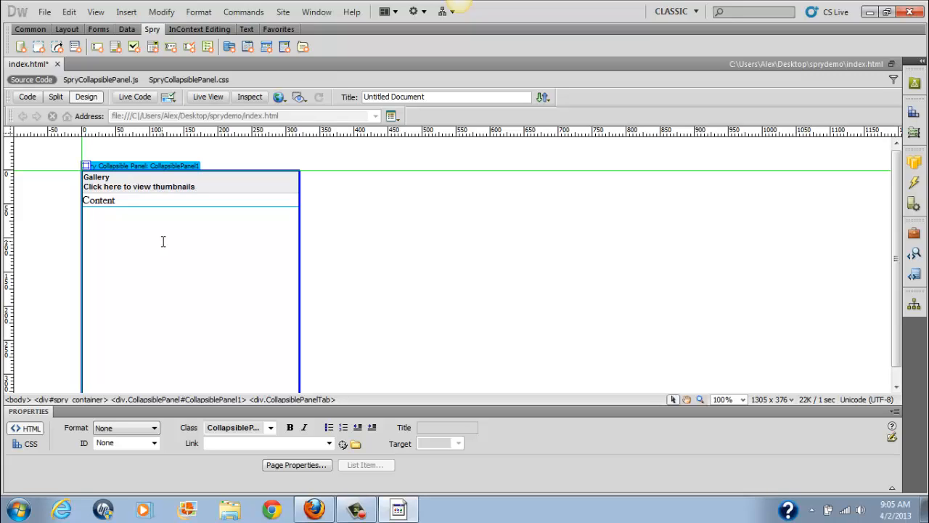
Replace the panel's content text with "Click thumbnail to view larger image" and add an empty paragraph below it.
{"action": "left_click_drag", "start_coordinate": [124, 199], "coordinate": [85, 192]}
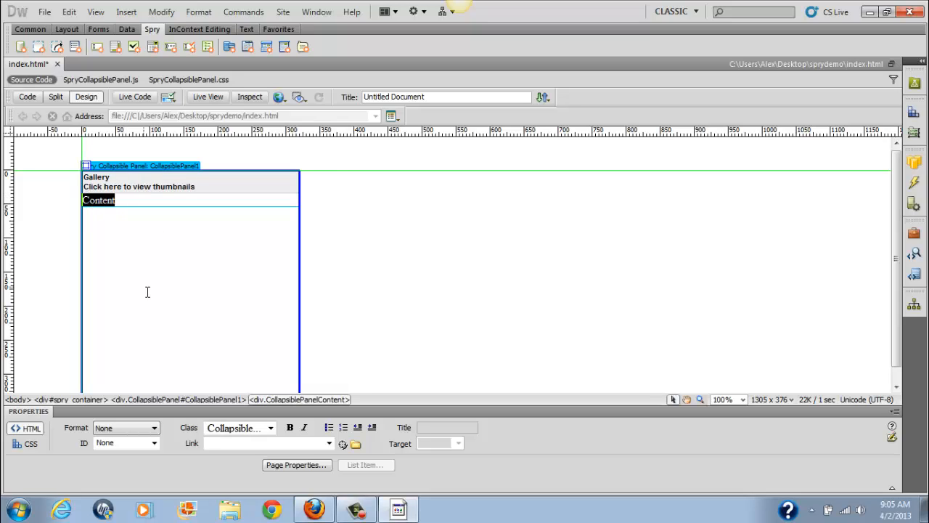
{"action": "type", "text": "C"}
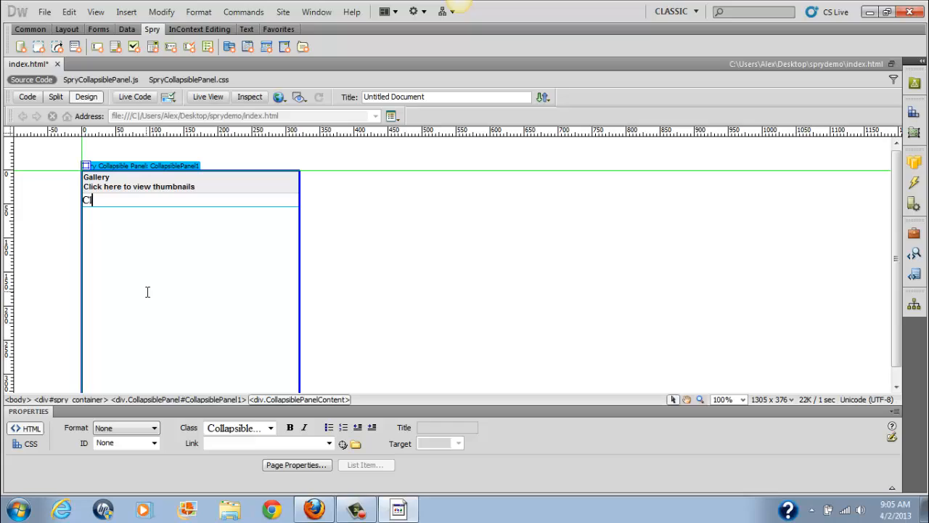
{"action": "type", "text": "lick "}
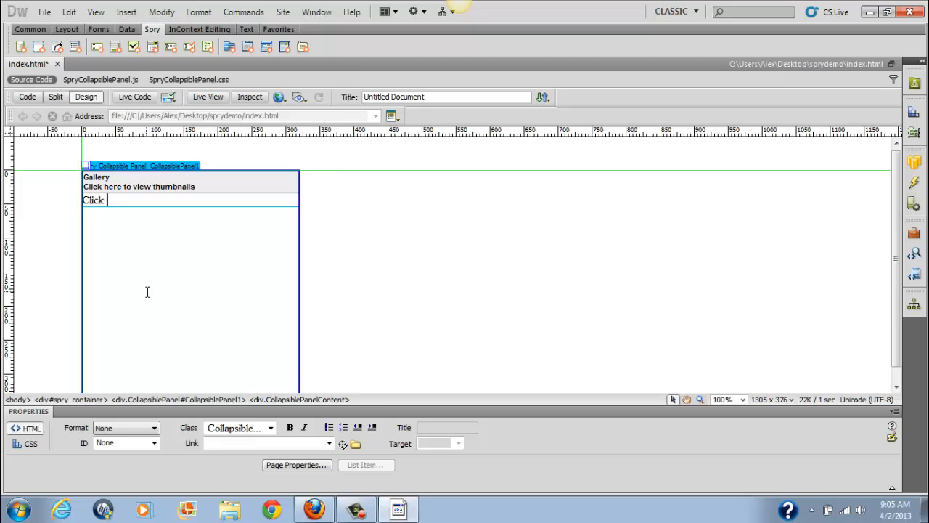
{"action": "type", "text": "thumbnail to view larger image"}
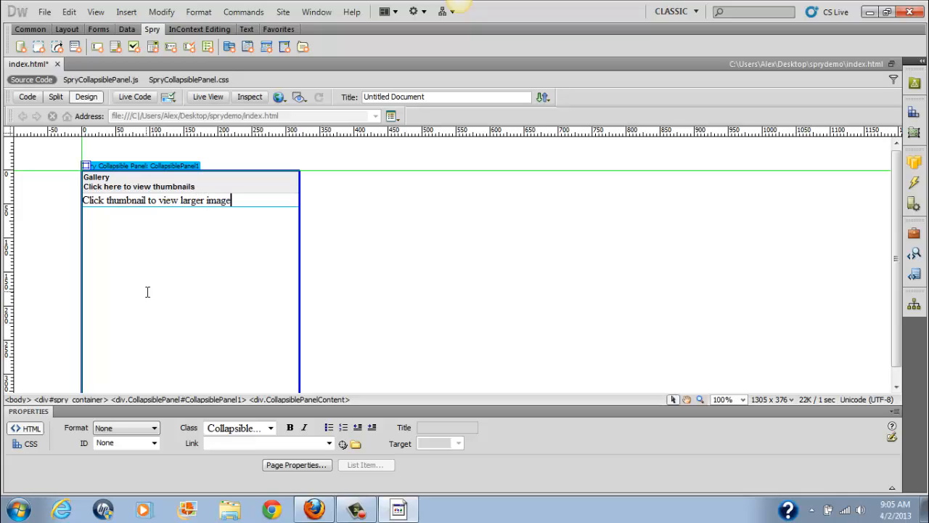
{"action": "key", "text": "Return"}
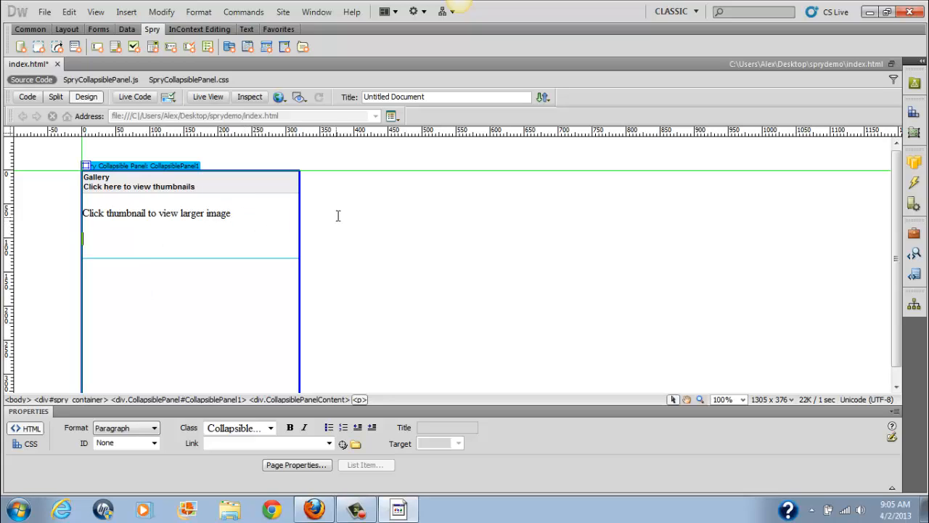
Select the spry_container div and save the page, accepting the copying of the dependent Spry files.
{"action": "left_click", "coordinate": [299, 219]}
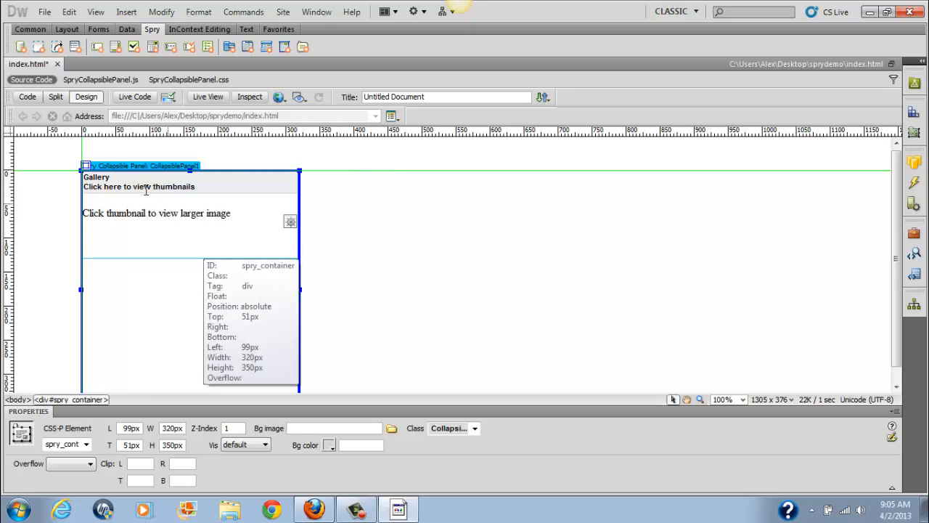
{"action": "left_click", "coordinate": [45, 13]}
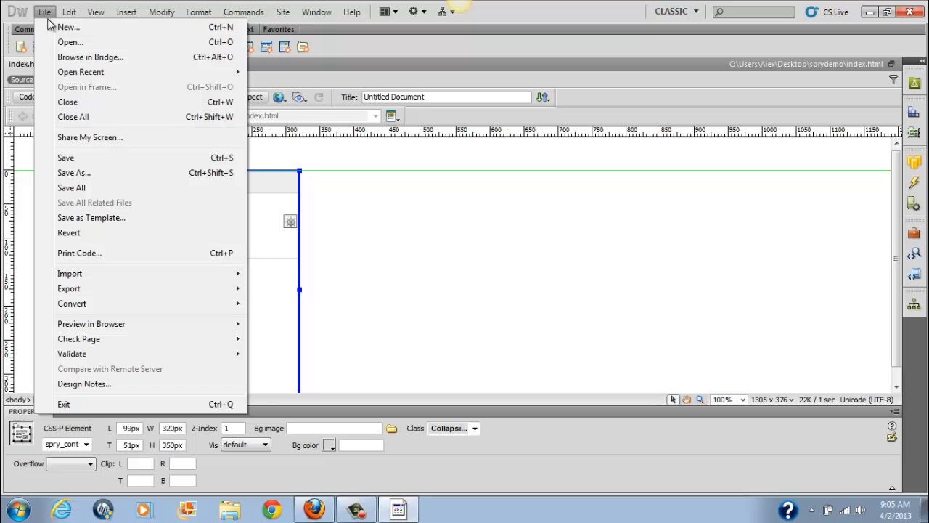
{"action": "left_click", "coordinate": [78, 155]}
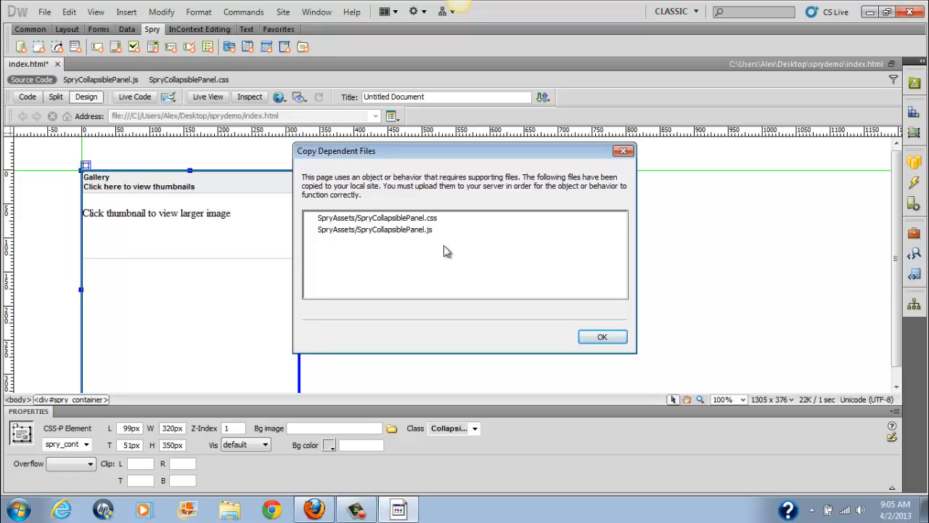
{"action": "left_click", "coordinate": [608, 341]}
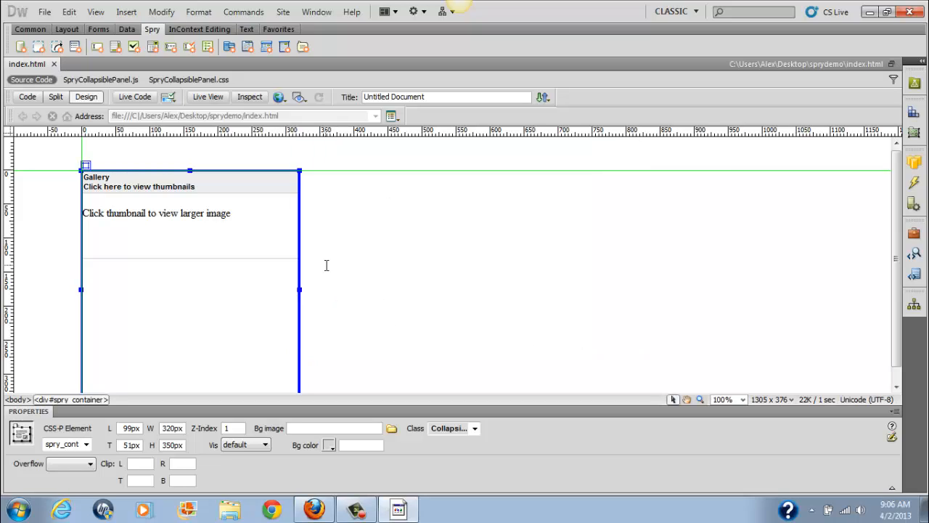
Collapse the Properties inspector and place a vertical guide at about 400 px, to the right of the spry_container div.
{"action": "double_click", "coordinate": [35, 413]}
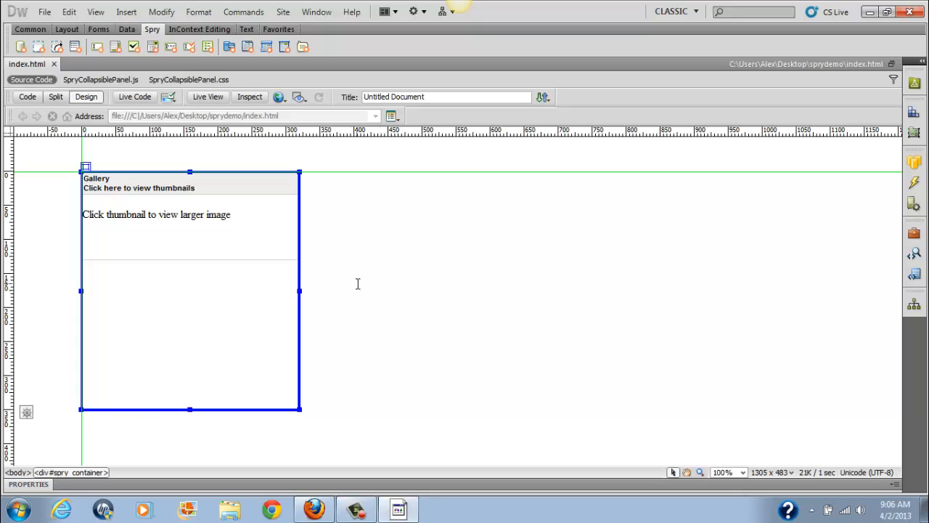
{"action": "right_click", "coordinate": [251, 223]}
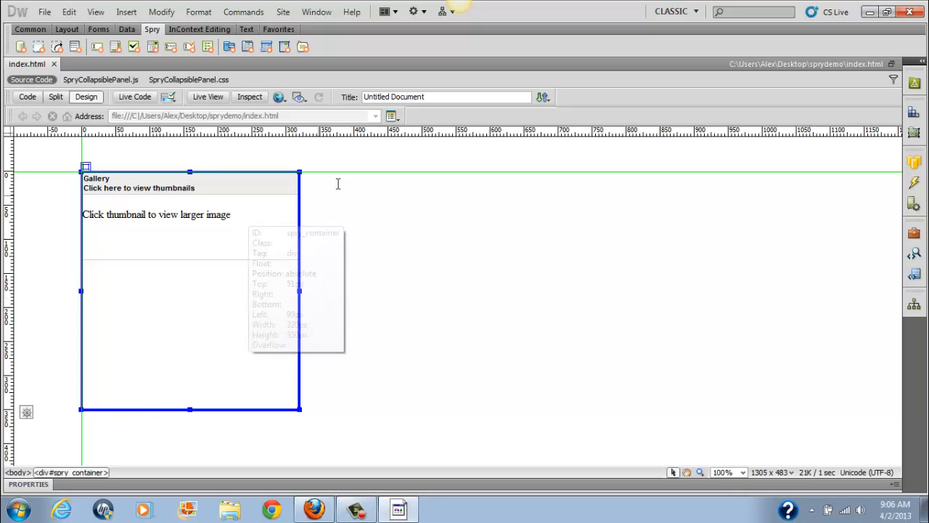
{"action": "left_click", "coordinate": [340, 177]}
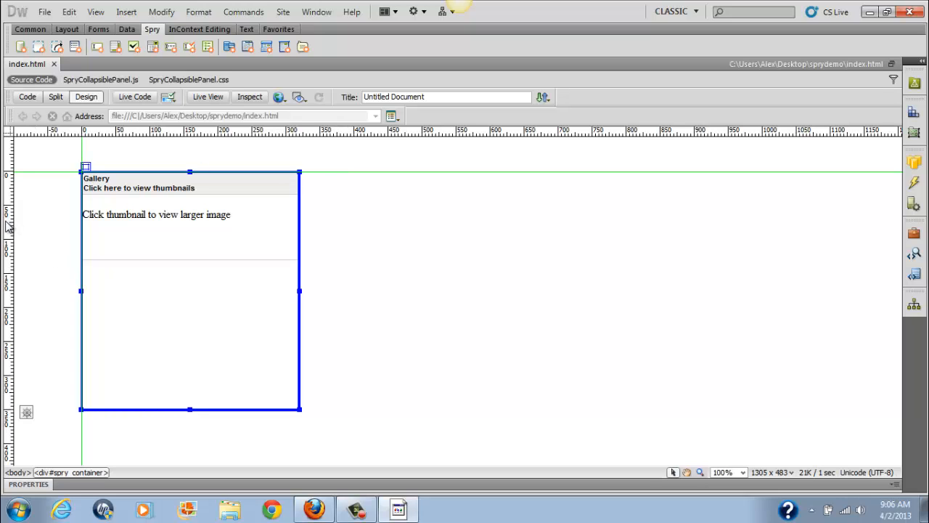
{"action": "left_click_drag", "start_coordinate": [12, 227], "coordinate": [355, 248]}
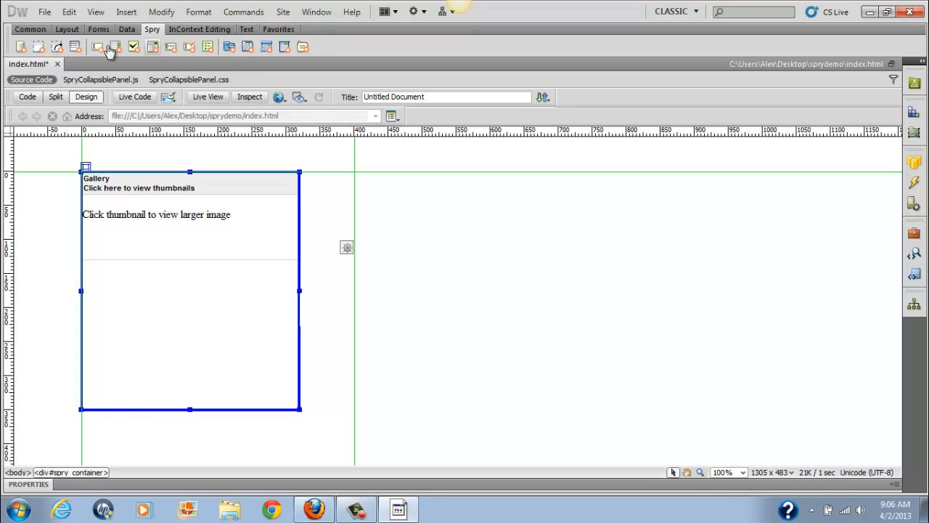
Draw an AP Div about 622 x 417 px from the guide intersection beside the gallery container and select it.
{"action": "left_click", "coordinate": [67, 30]}
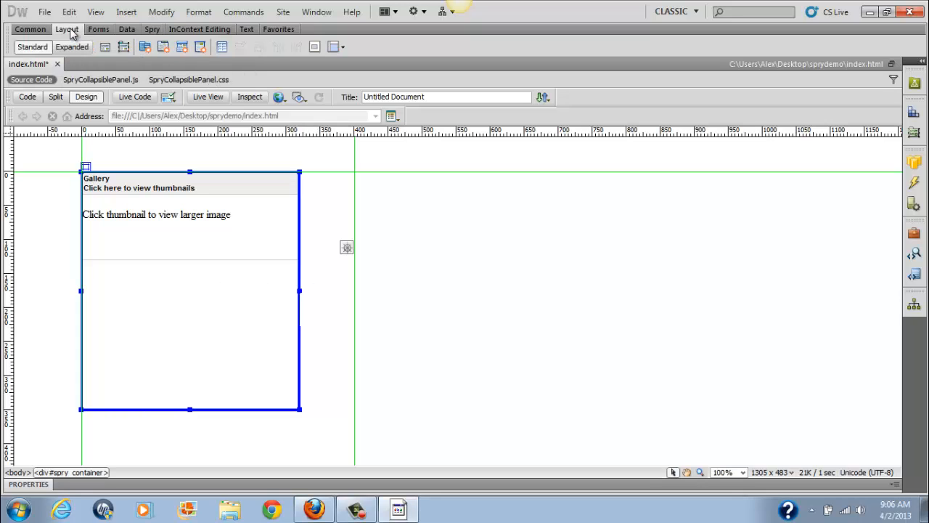
{"action": "left_click", "coordinate": [124, 48]}
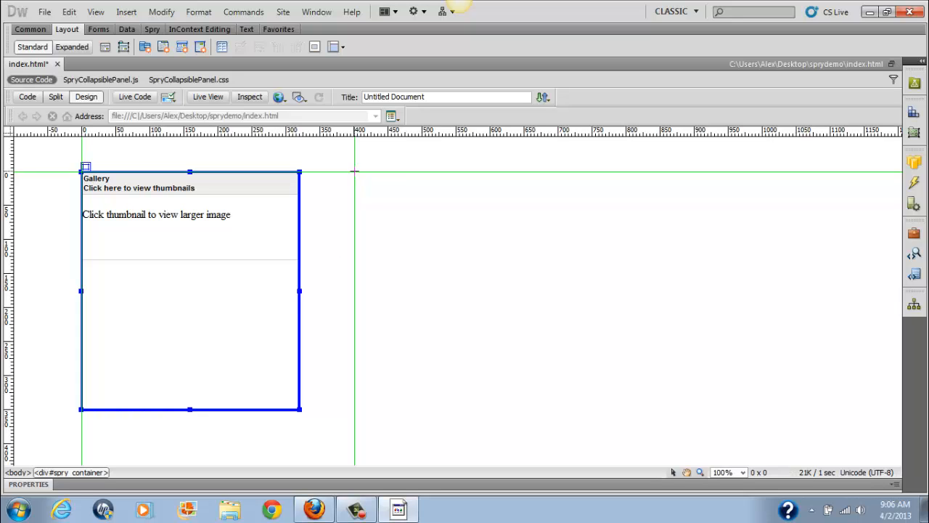
{"action": "mouse_move", "coordinate": [355, 171]}
{"action": "left_mouse_down"}
{"action": "mouse_move", "coordinate": [415, 251]}
{"action": "mouse_move", "coordinate": [559, 353]}
{"action": "mouse_move", "coordinate": [680, 403]}
{"action": "mouse_move", "coordinate": [732, 459]}
{"action": "mouse_move", "coordinate": [777, 450]}
{"action": "left_mouse_up"}
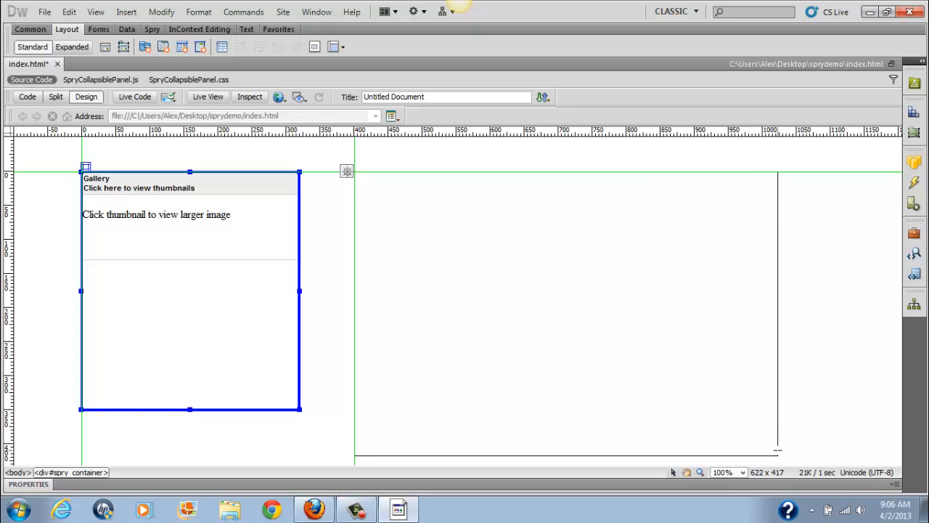
{"action": "left_click_drag", "start_coordinate": [778, 450], "coordinate": [778, 450]}
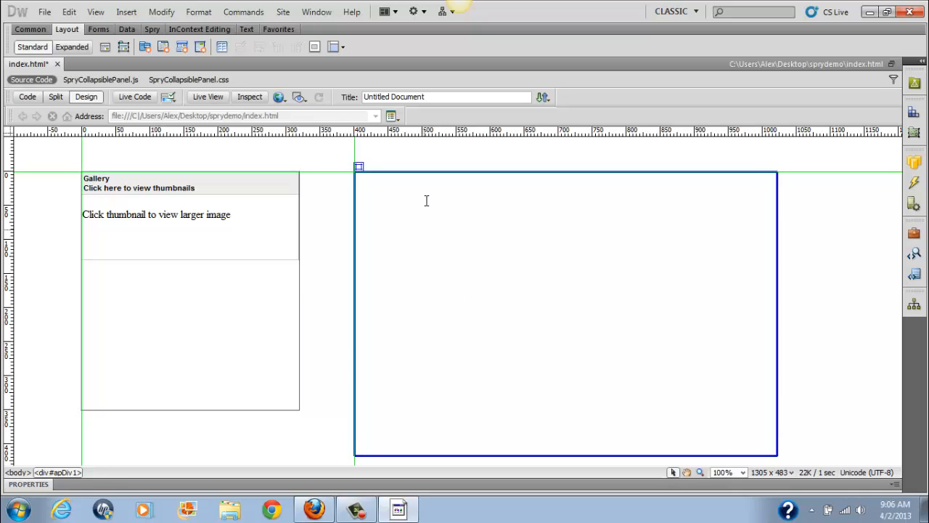
{"action": "left_click", "coordinate": [360, 170]}
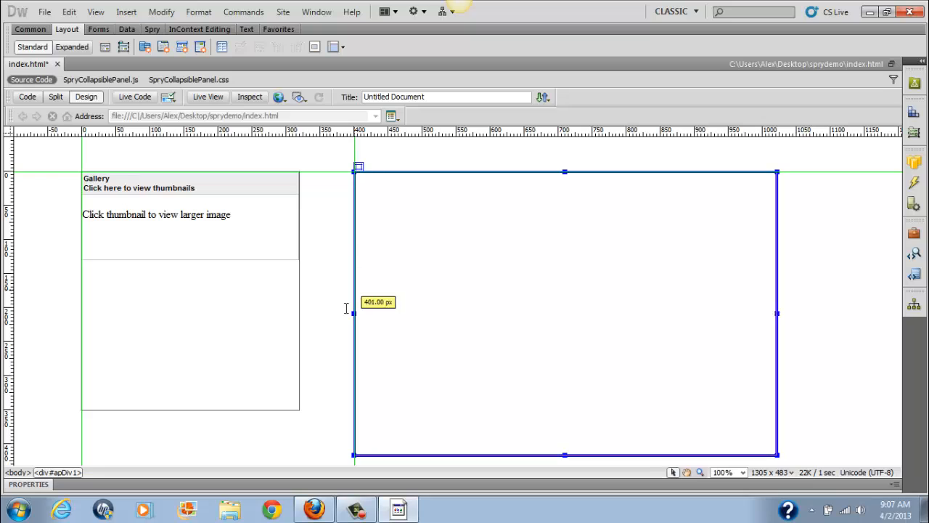
Expand the Properties inspector and rename the new AP Div as image_holder.
{"action": "left_click", "coordinate": [29, 483]}
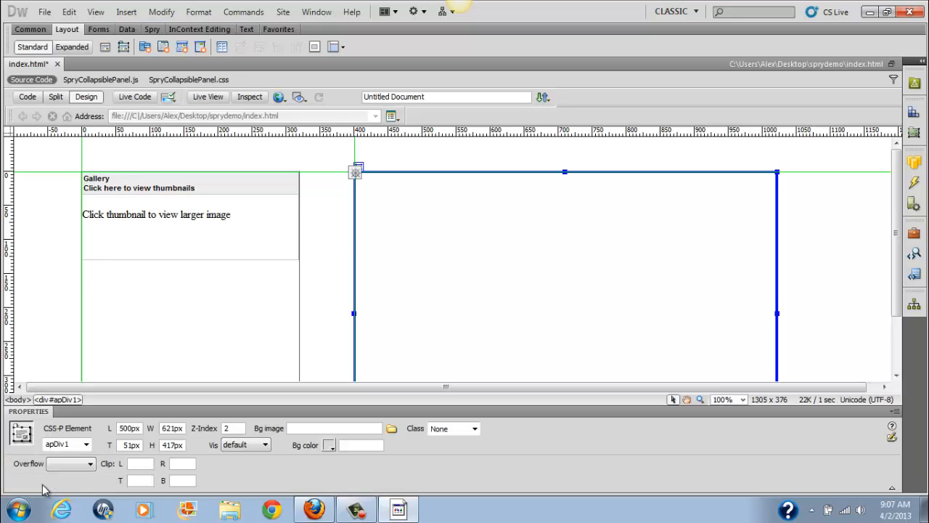
{"action": "double_click", "coordinate": [72, 444]}
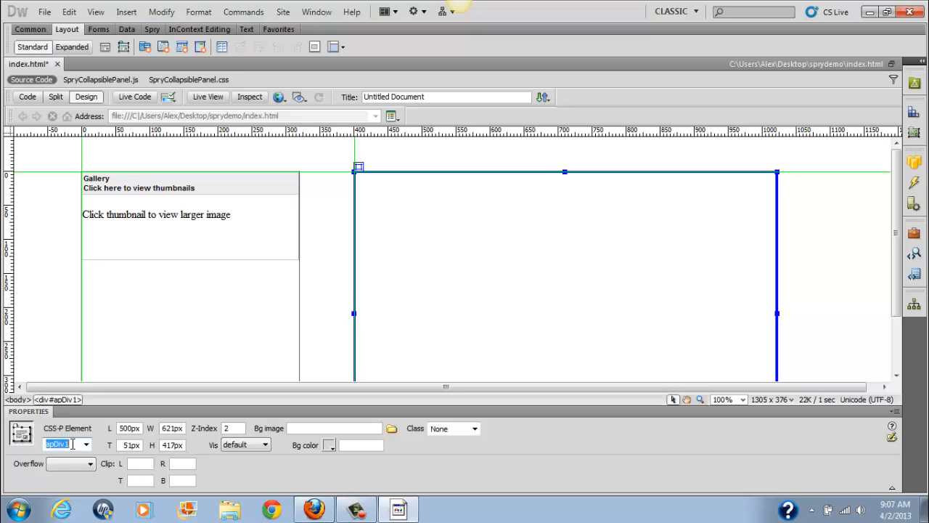
{"action": "type", "text": "image_holder"}
{"action": "key", "text": "Tab"}
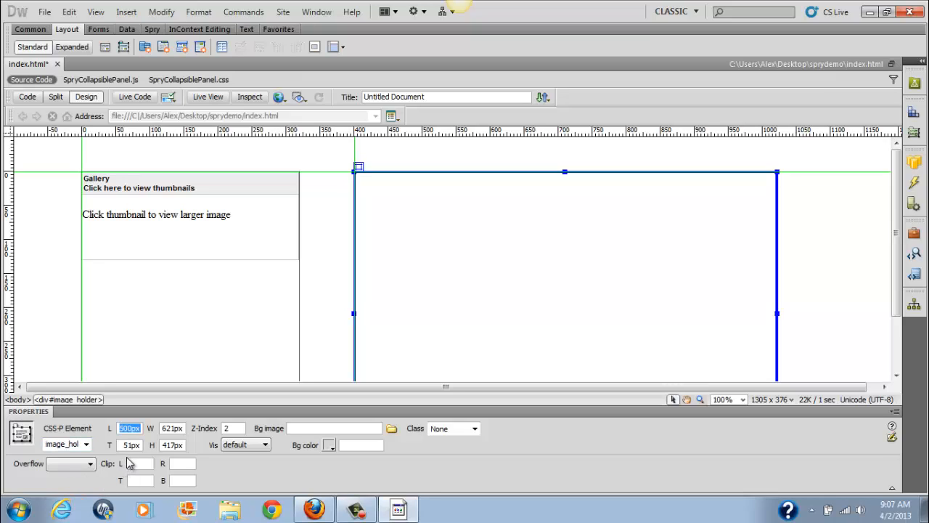
Set the image_holder div to 677 px wide and 379 px high, with its visibility set to visible.
{"action": "key", "text": "Tab"}
{"action": "key", "text": "Tab"}
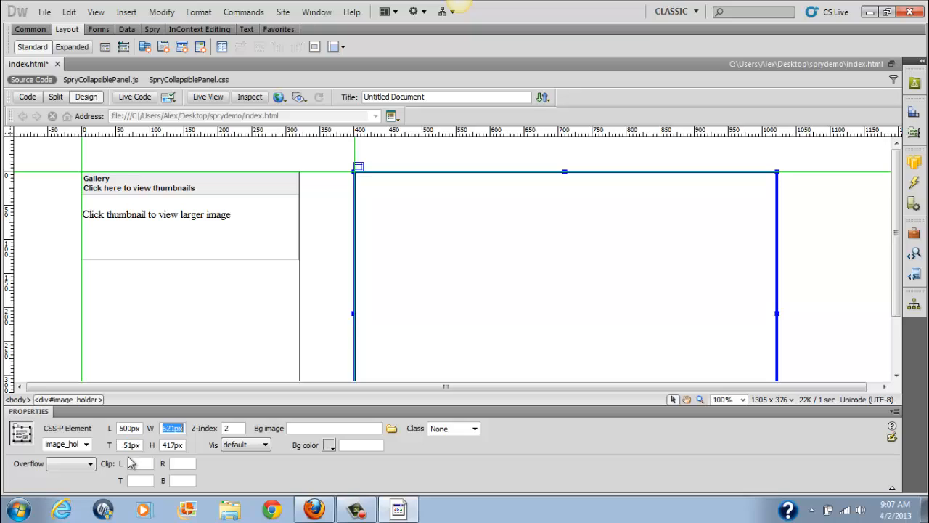
{"action": "left_click", "coordinate": [175, 429]}
{"action": "left_click_drag", "start_coordinate": [174, 428], "coordinate": [157, 429]}
{"action": "type", "text": "6"}
{"action": "key", "text": "Tab"}
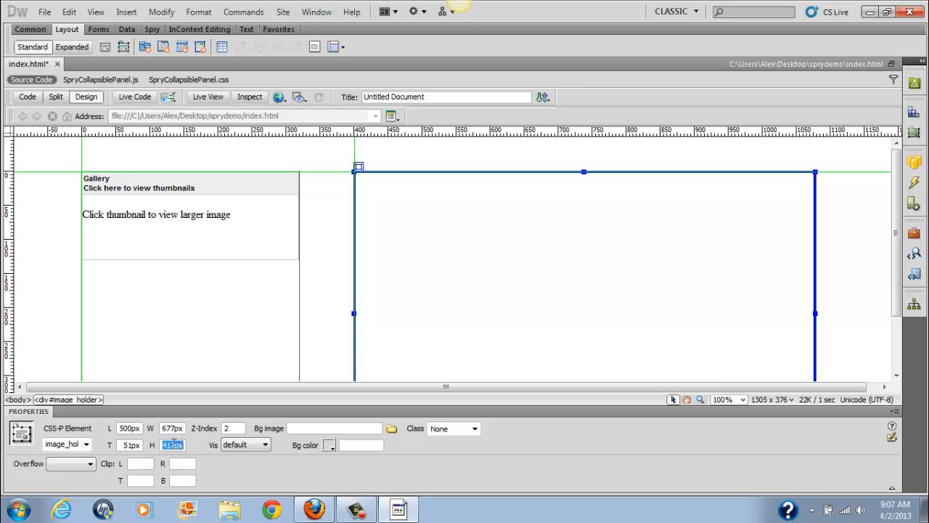
{"action": "double_click", "coordinate": [174, 445]}
{"action": "type", "text": "379"}
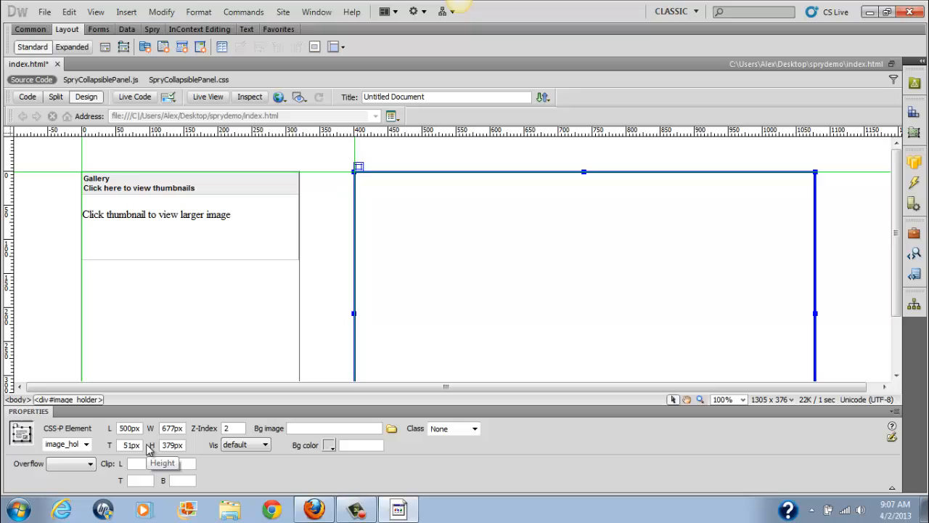
{"action": "key", "text": "Tab"}
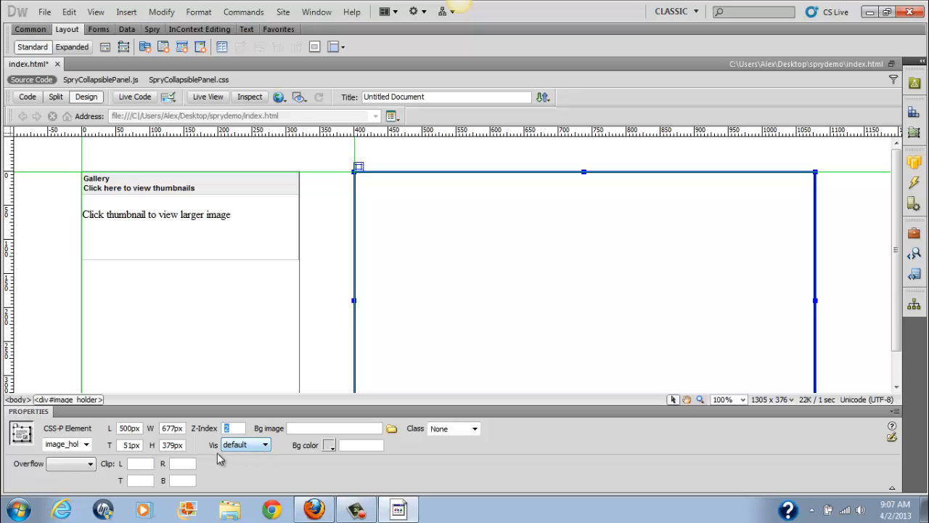
{"action": "left_click", "coordinate": [267, 447]}
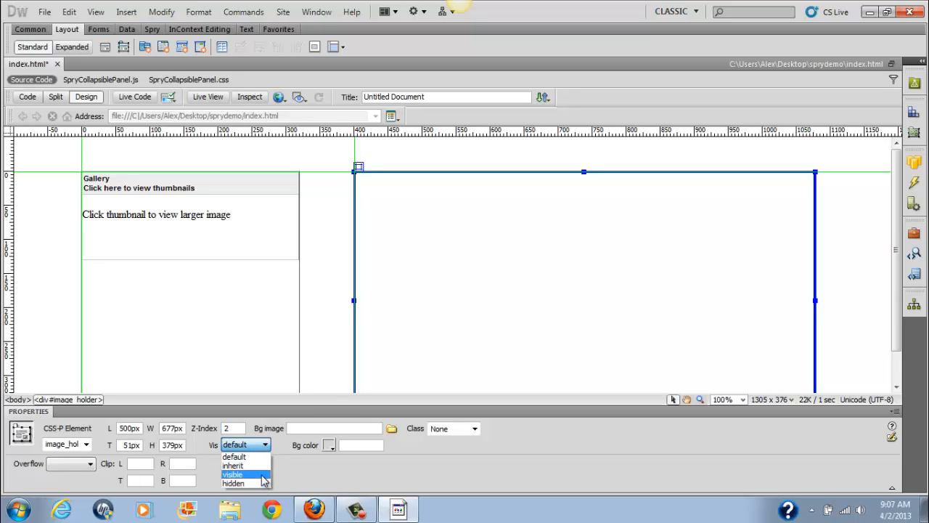
{"action": "left_click", "coordinate": [263, 475]}
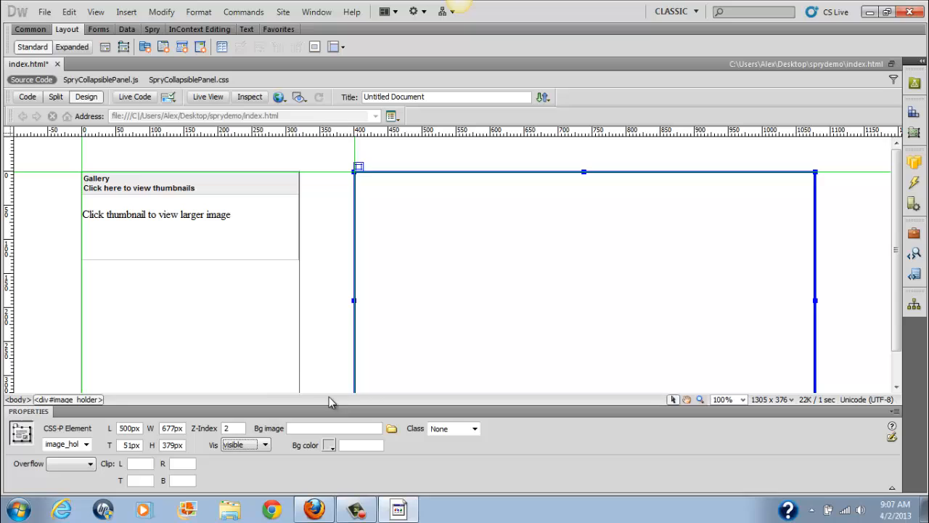
{"action": "left_click", "coordinate": [248, 218]}
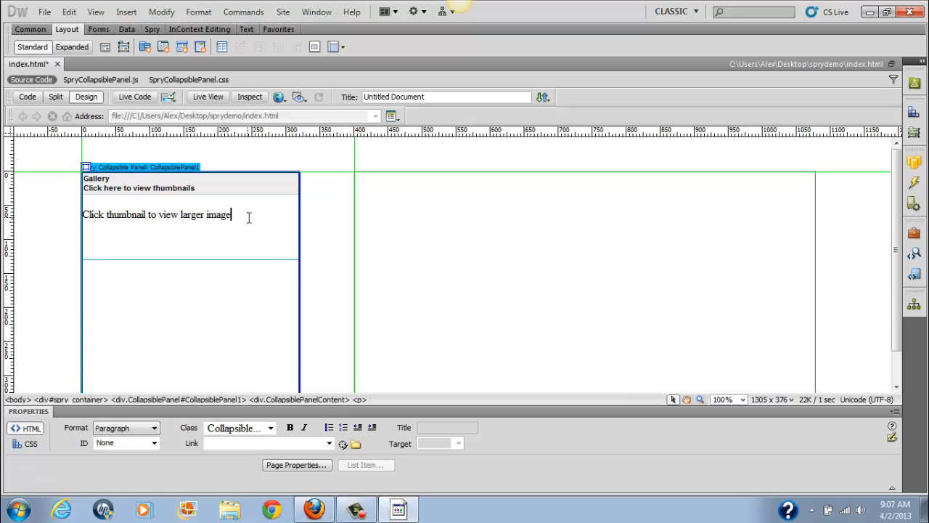
{"action": "left_click", "coordinate": [414, 170]}
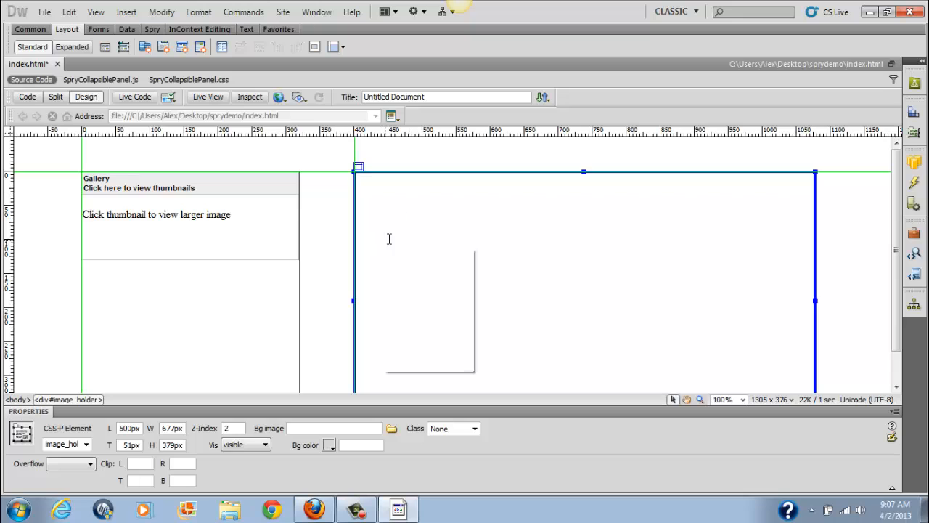
{"action": "scroll", "coordinate": [358, 174], "scroll_direction": "down", "scroll_amount": 1}
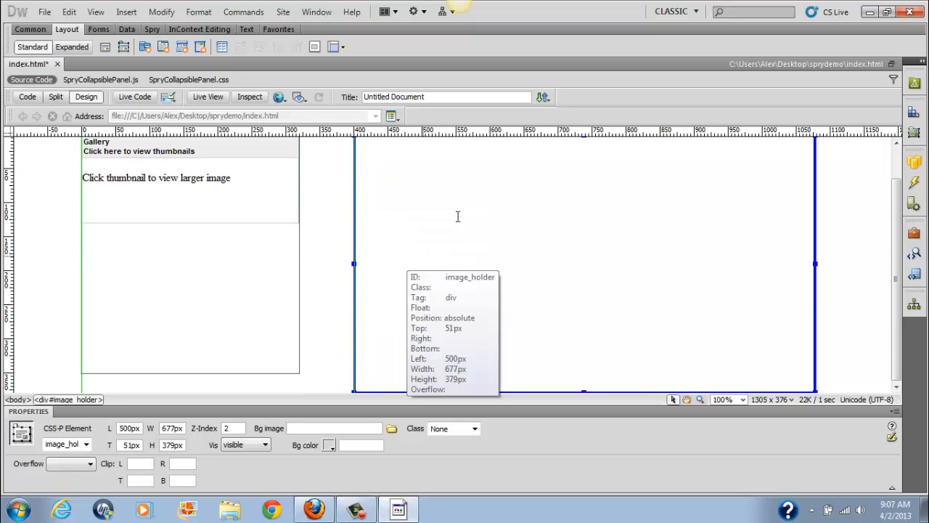
{"action": "scroll", "coordinate": [458, 216], "scroll_direction": "up", "scroll_amount": 1}
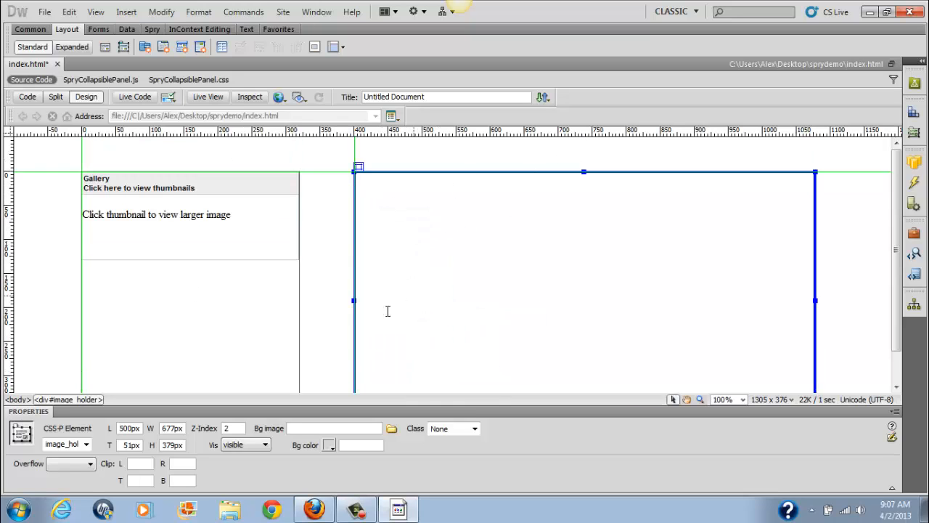
Examine the properties of the individual rules in the SpryCollapsiblePanel.css style sheet, including the panel, tab, hover and focused rules.
{"action": "left_click", "coordinate": [238, 217]}
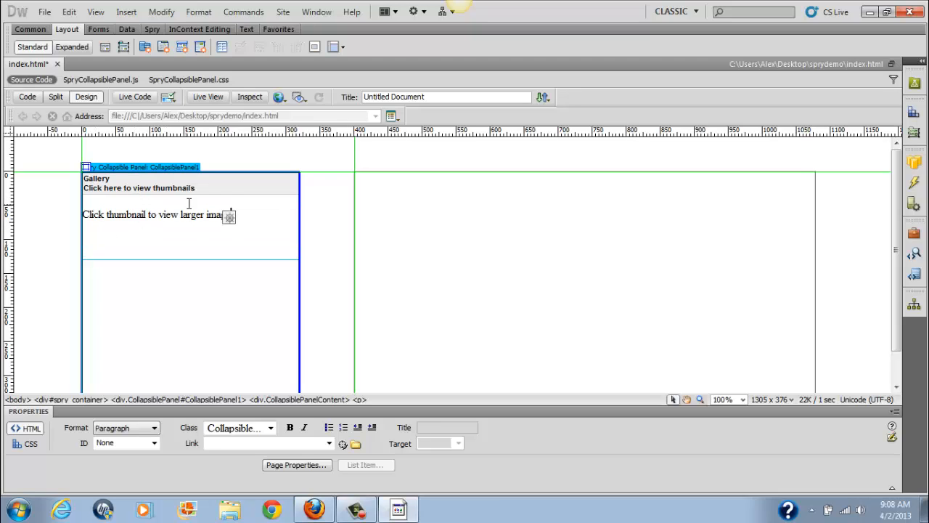
{"action": "left_click", "coordinate": [915, 112]}
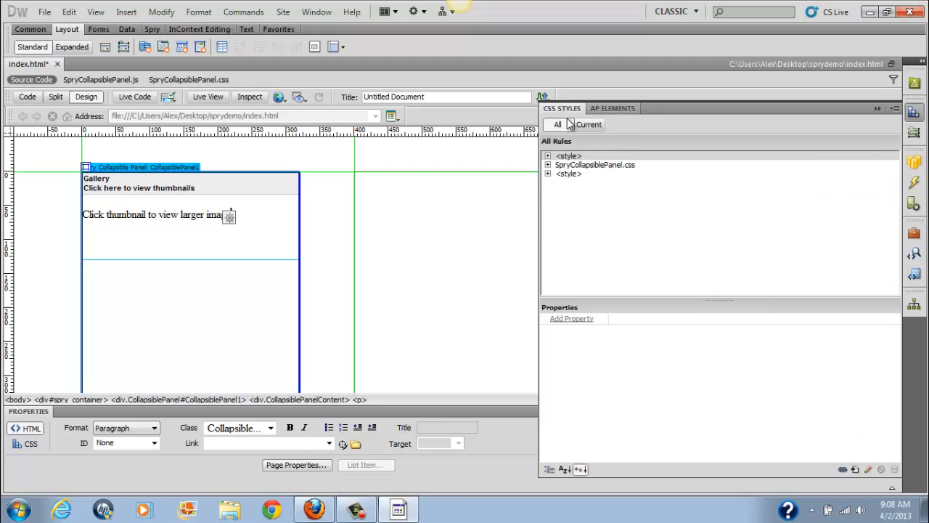
{"action": "left_click", "coordinate": [548, 165]}
{"action": "left_click", "coordinate": [613, 166]}
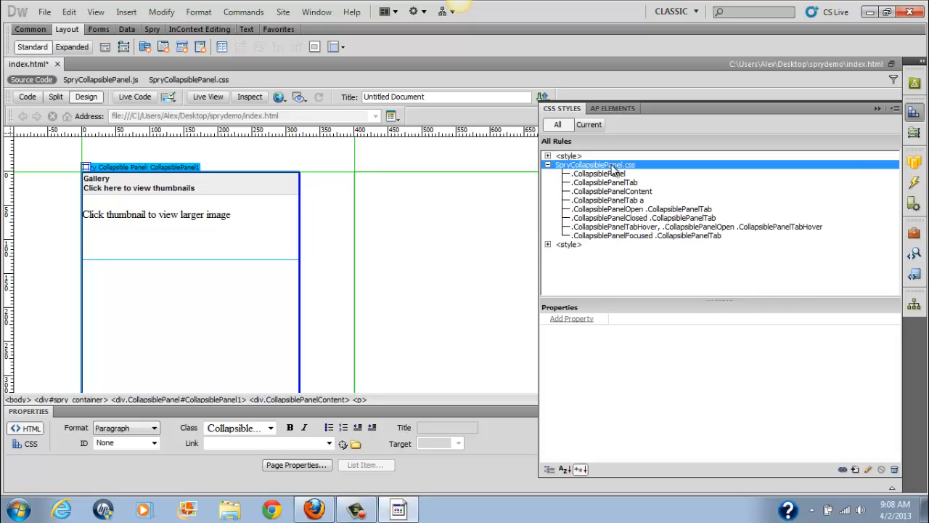
{"action": "left_click", "coordinate": [614, 177]}
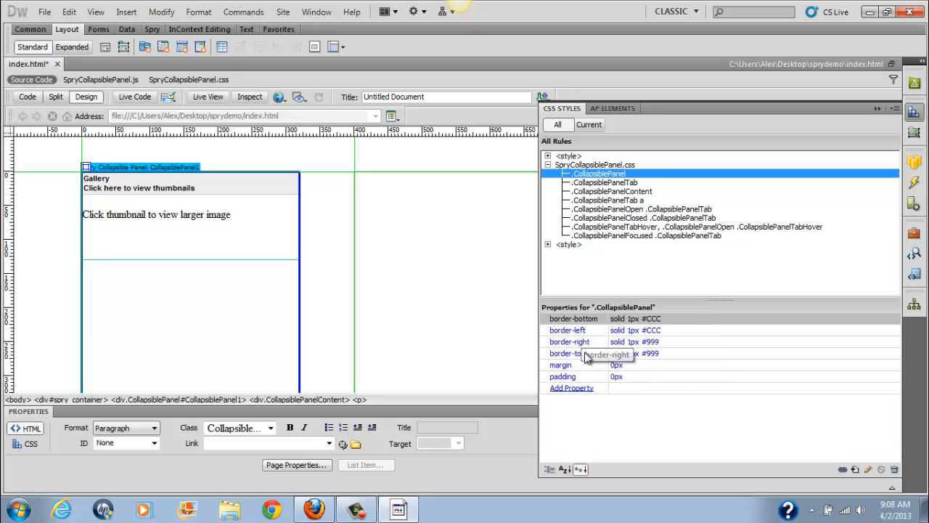
{"action": "left_click", "coordinate": [606, 182]}
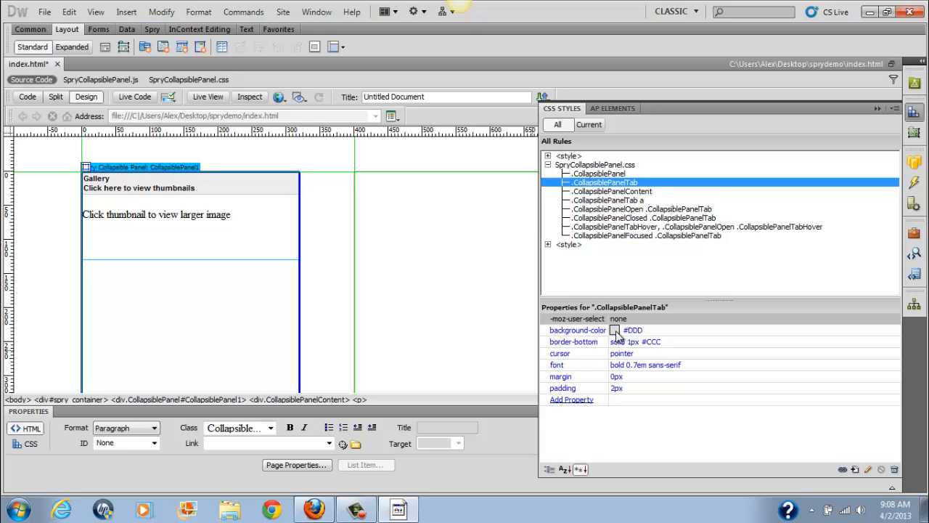
{"action": "left_click", "coordinate": [633, 191]}
{"action": "left_click", "coordinate": [633, 200]}
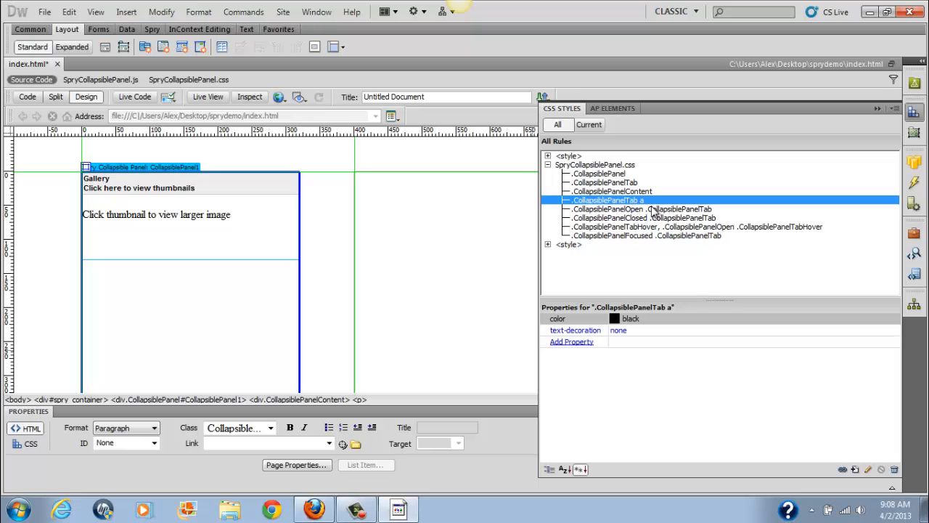
{"action": "left_click", "coordinate": [655, 210]}
{"action": "left_click", "coordinate": [664, 218]}
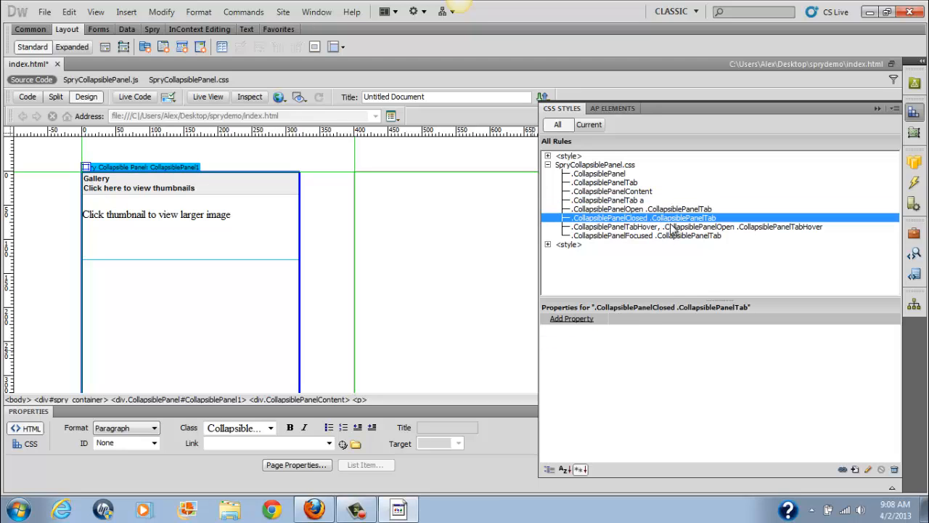
{"action": "left_click", "coordinate": [672, 227]}
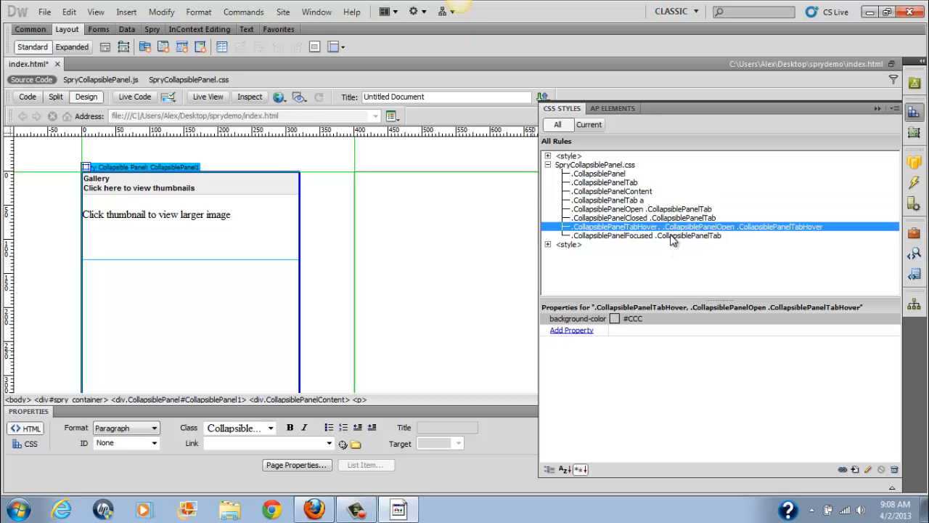
{"action": "left_click", "coordinate": [673, 236]}
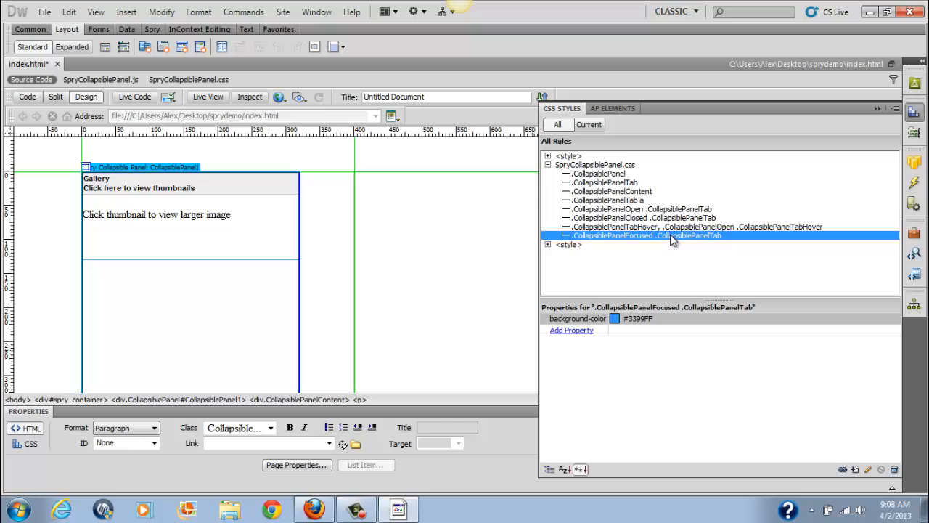
{"action": "left_click", "coordinate": [622, 175]}
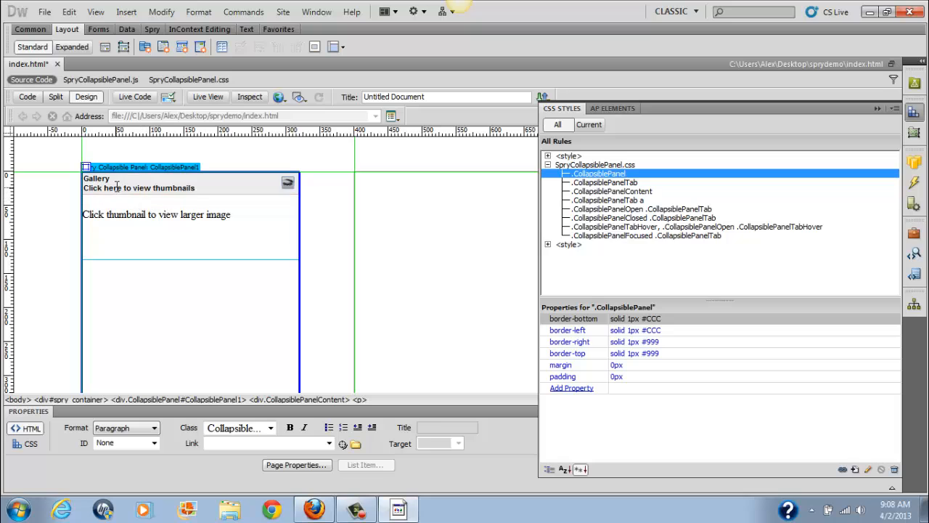
Hide the CSS styles and format both lines of the collapsible panel's tab label as Heading 3.
{"action": "key", "text": "F4"}
{"action": "left_click_drag", "start_coordinate": [112, 179], "coordinate": [196, 190]}
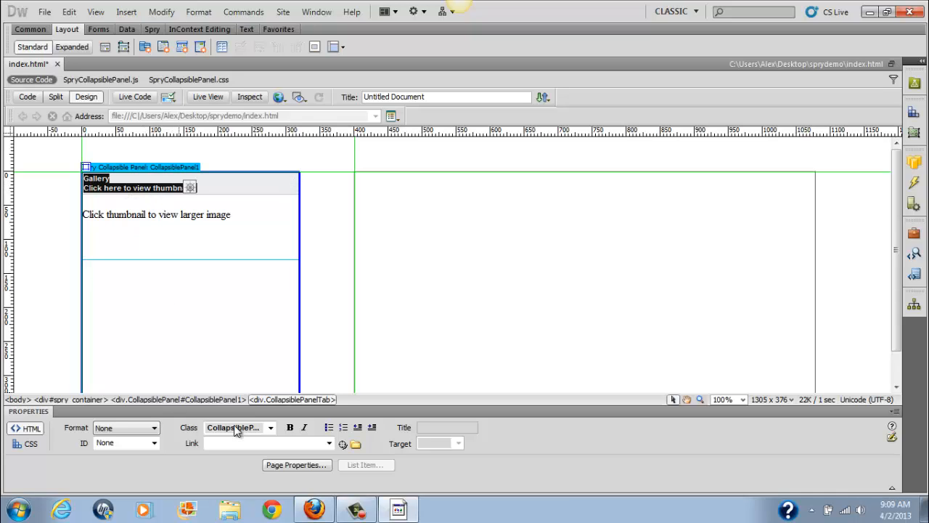
{"action": "left_click", "coordinate": [155, 431]}
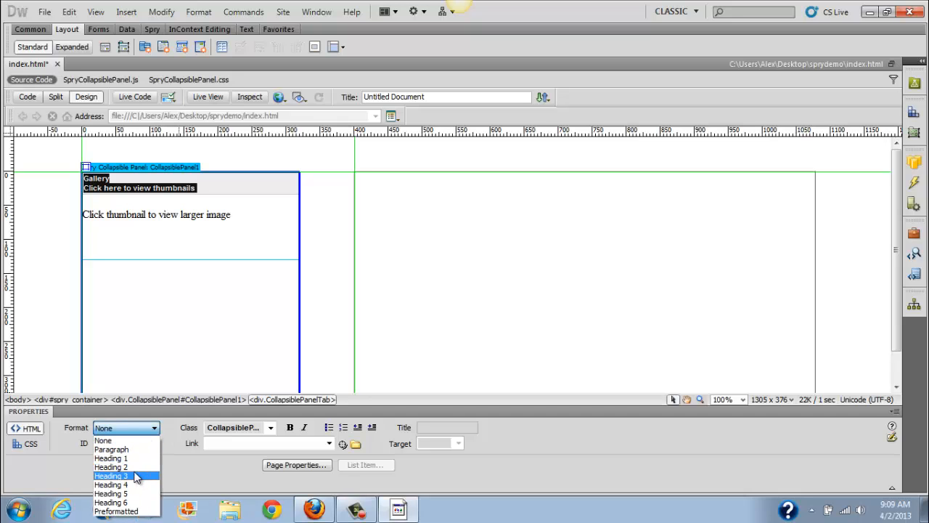
{"action": "left_click", "coordinate": [135, 475]}
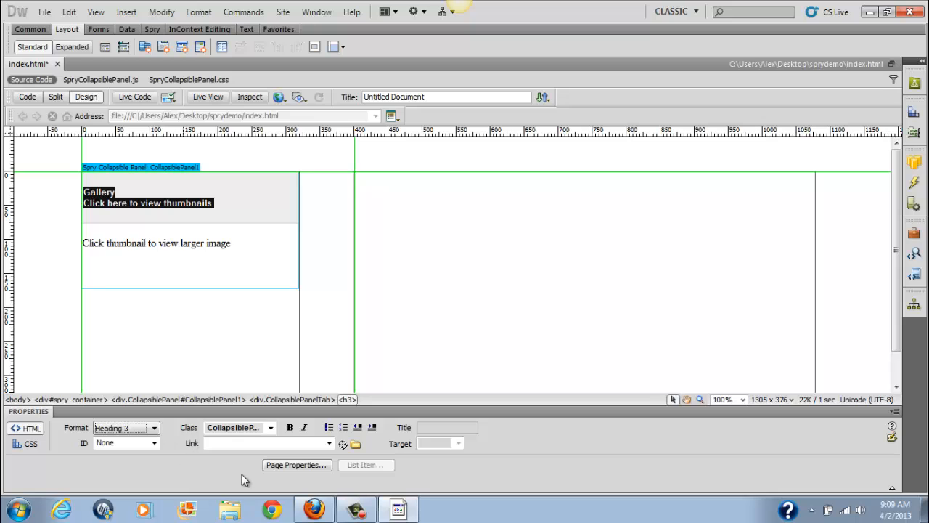
Apply the CollapsiblePanelTab class to the tab label heading and choose the Heading 3 format again.
{"action": "left_click", "coordinate": [271, 428]}
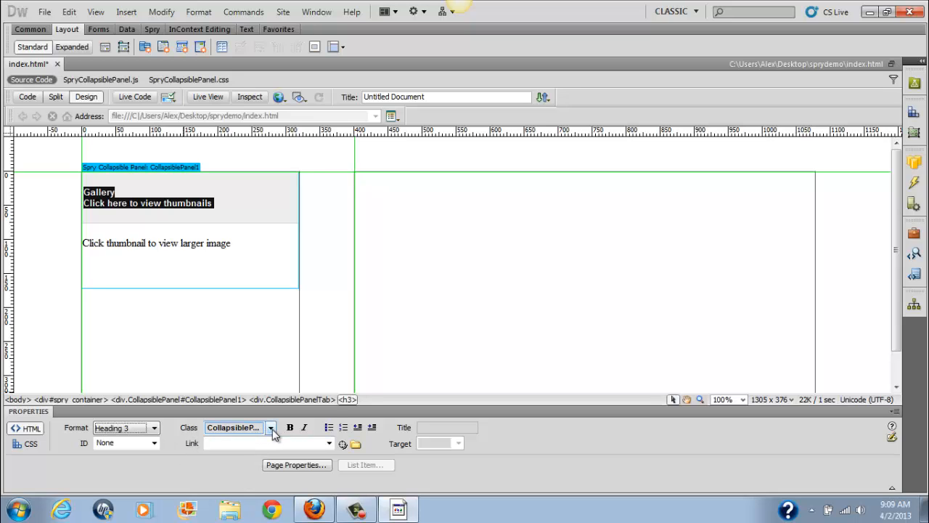
{"action": "scroll", "coordinate": [265, 363], "scroll_direction": "down", "scroll_amount": 1}
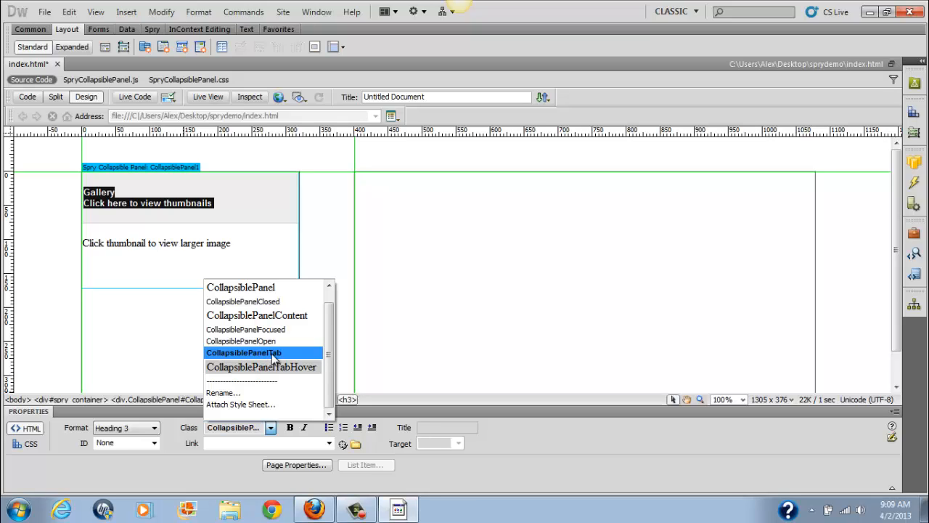
{"action": "left_click", "coordinate": [274, 353]}
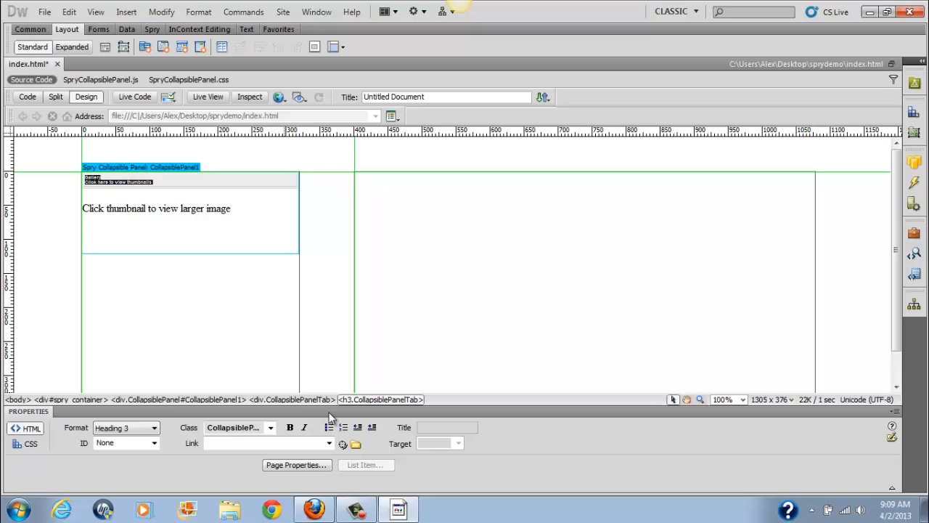
{"action": "left_click", "coordinate": [152, 428]}
{"action": "left_click", "coordinate": [137, 474]}
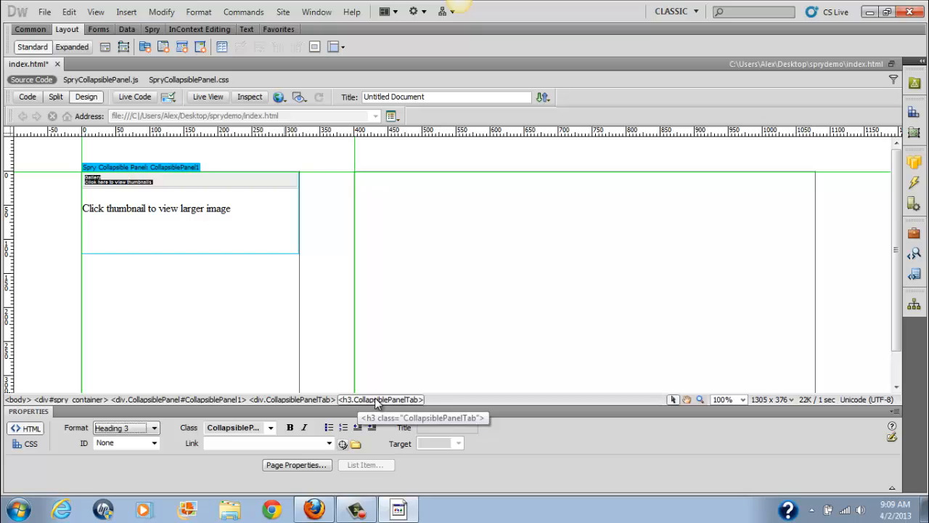
Create a compound CSS rule named .CollapsiblePanelTab h3 in SpryCollapsiblePanel.css for the selected tab label heading.
{"action": "left_click", "coordinate": [163, 182]}
{"action": "left_click_drag", "start_coordinate": [85, 177], "coordinate": [144, 180]}
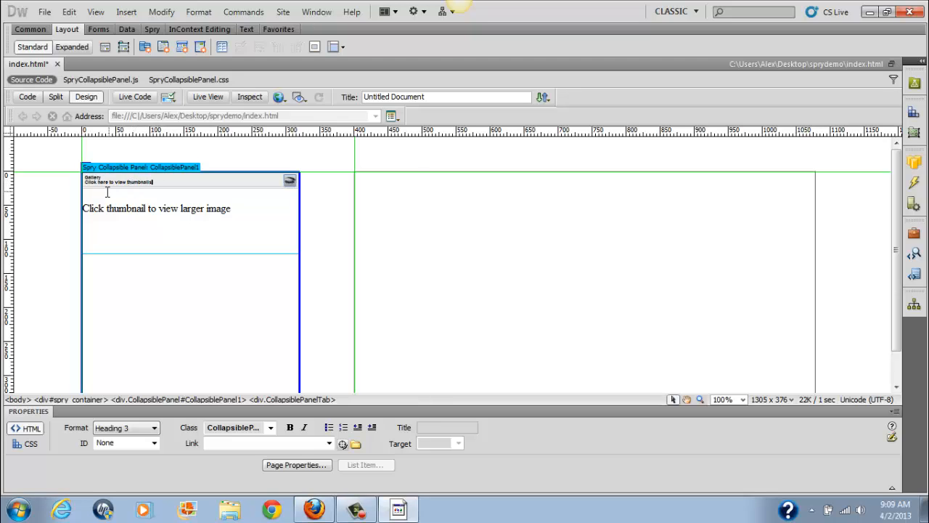
{"action": "triple_click", "coordinate": [96, 181]}
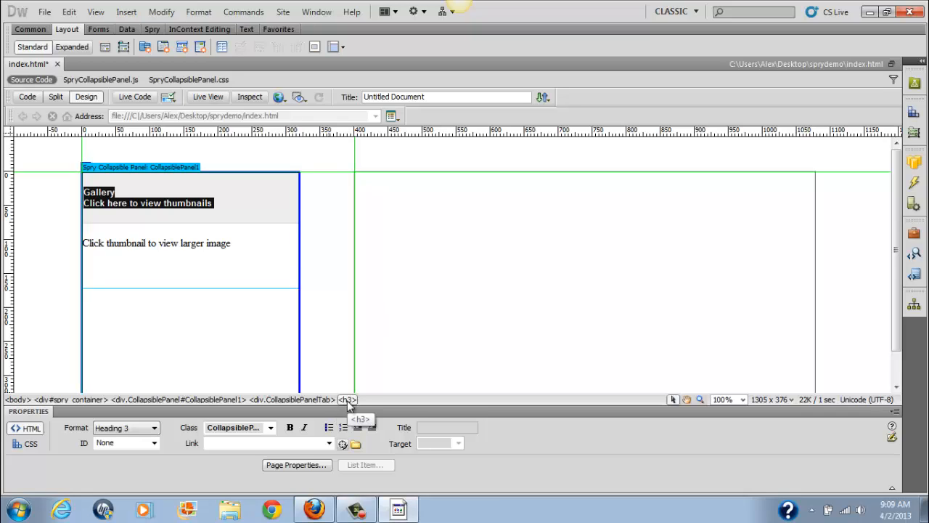
{"action": "left_click", "coordinate": [913, 115]}
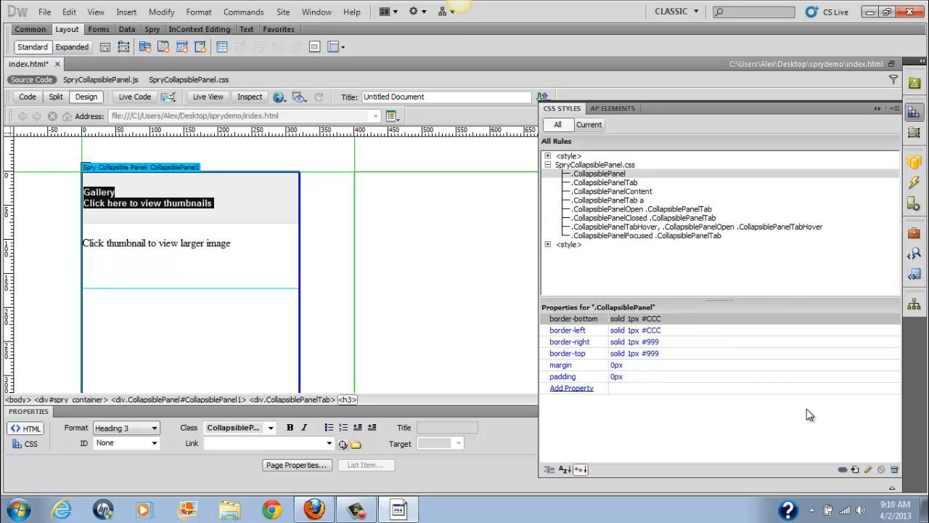
{"action": "left_click", "coordinate": [854, 469]}
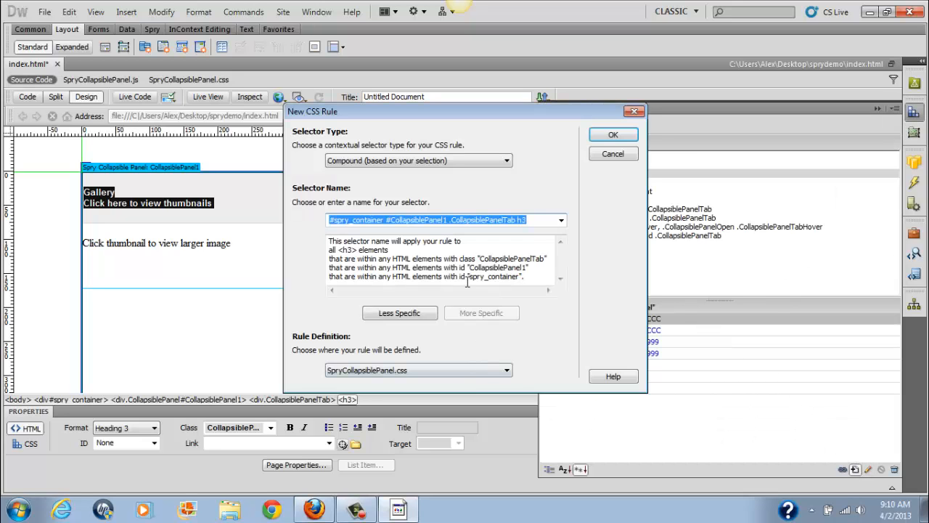
{"action": "left_click", "coordinate": [396, 314]}
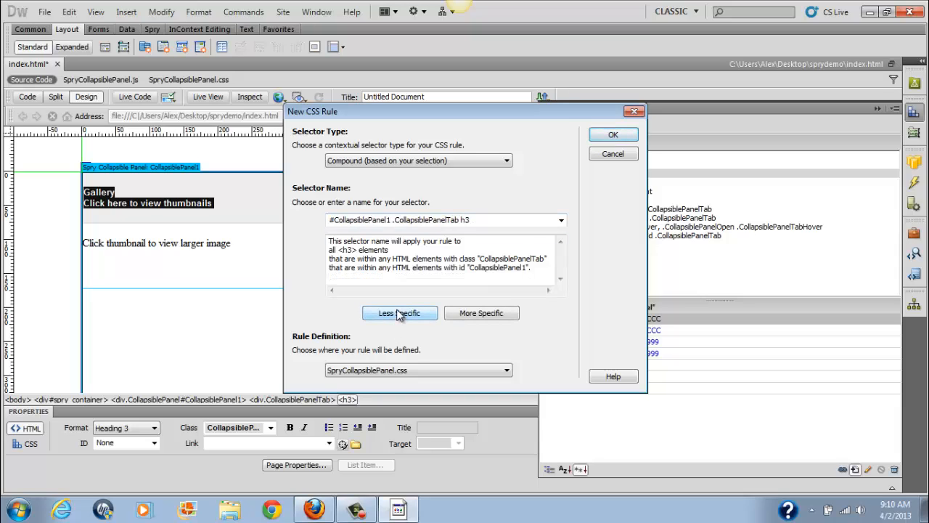
{"action": "left_click", "coordinate": [401, 314]}
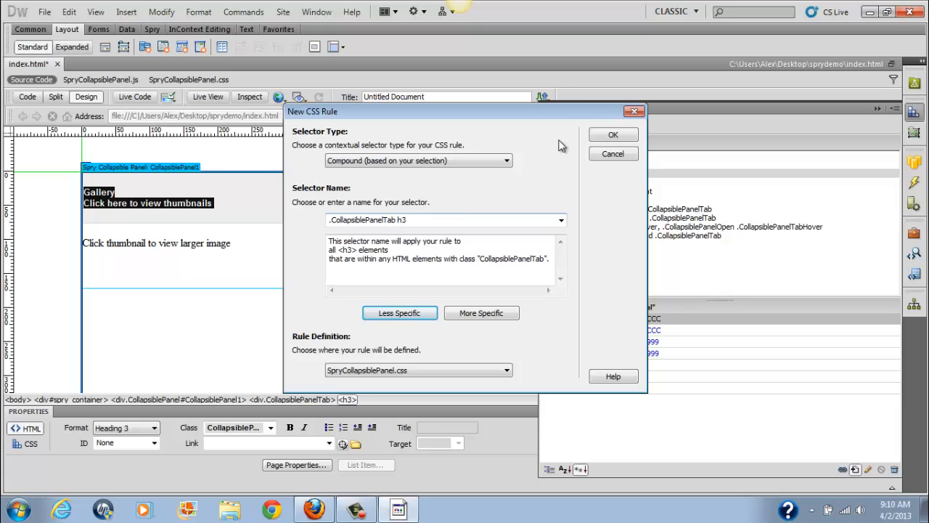
{"action": "left_click", "coordinate": [615, 135]}
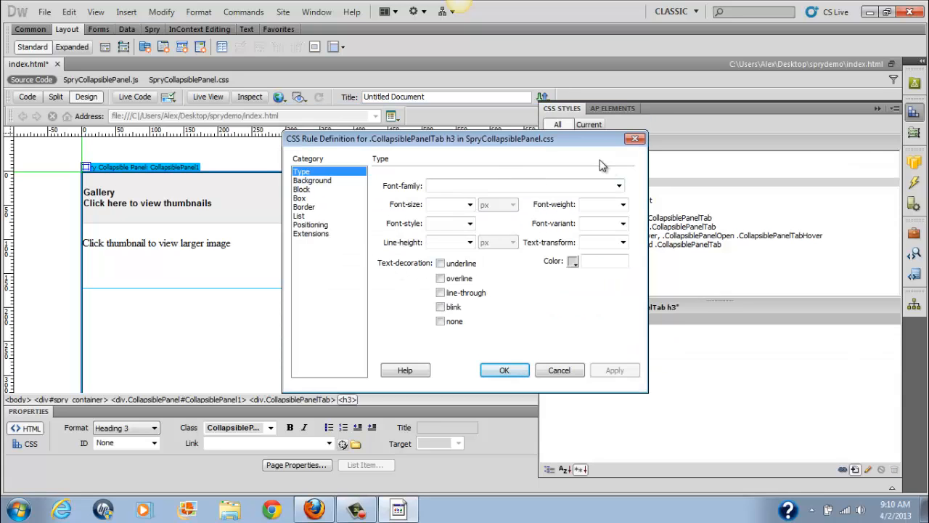
Set the h3 rule's type to Verdana, Geneva, sans-serif, 24 px, bold, with color #333, and apply it.
{"action": "left_click", "coordinate": [619, 186]}
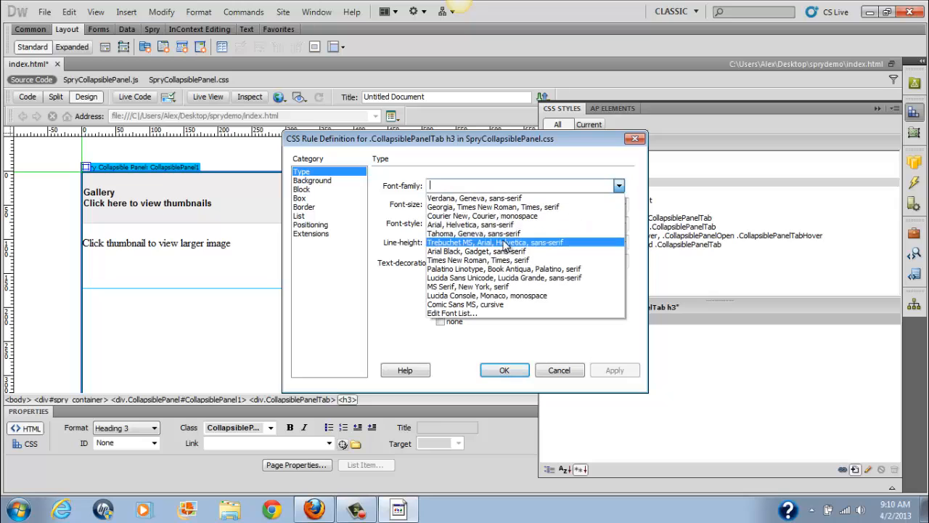
{"action": "left_click", "coordinate": [491, 198]}
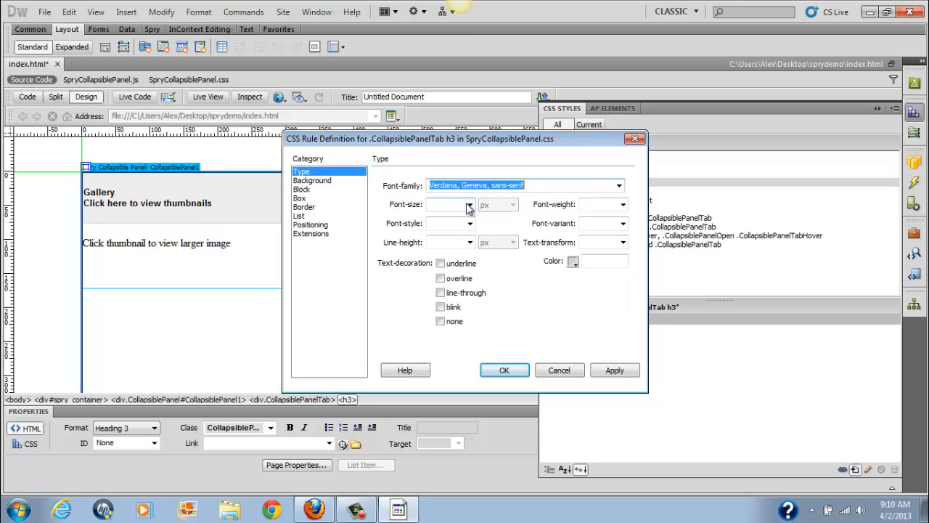
{"action": "left_click", "coordinate": [469, 205]}
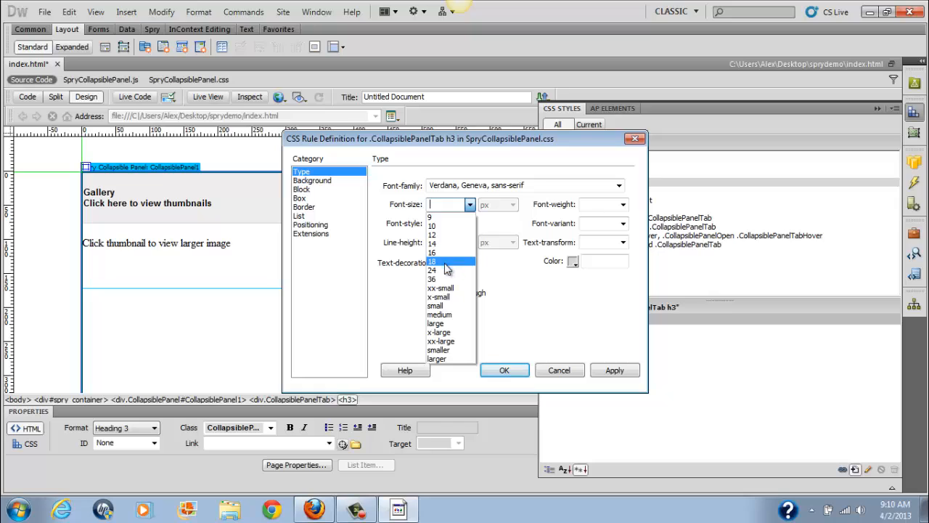
{"action": "left_click", "coordinate": [450, 270]}
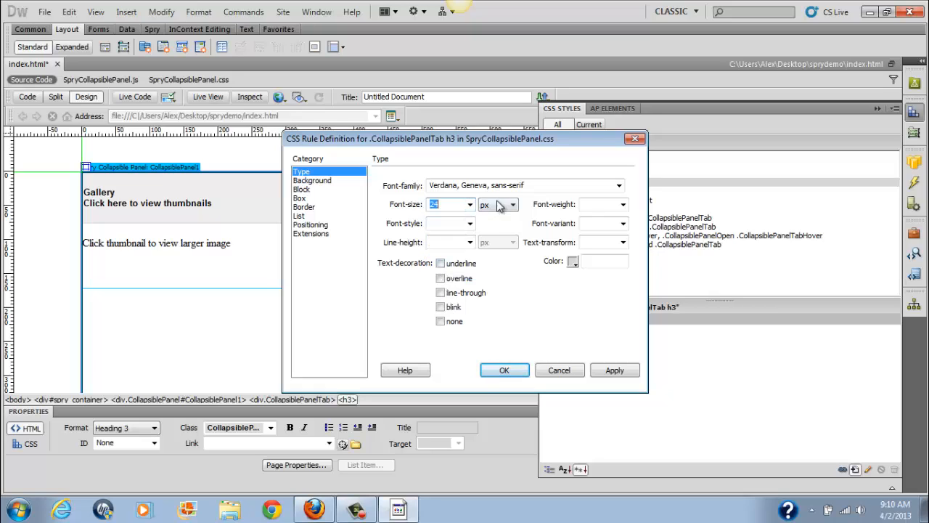
{"action": "left_click", "coordinate": [623, 204]}
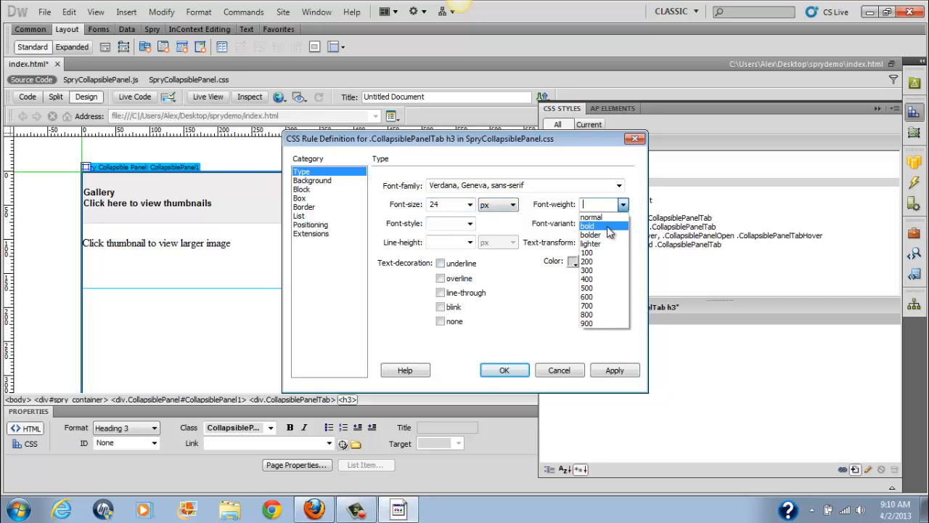
{"action": "left_click", "coordinate": [607, 225]}
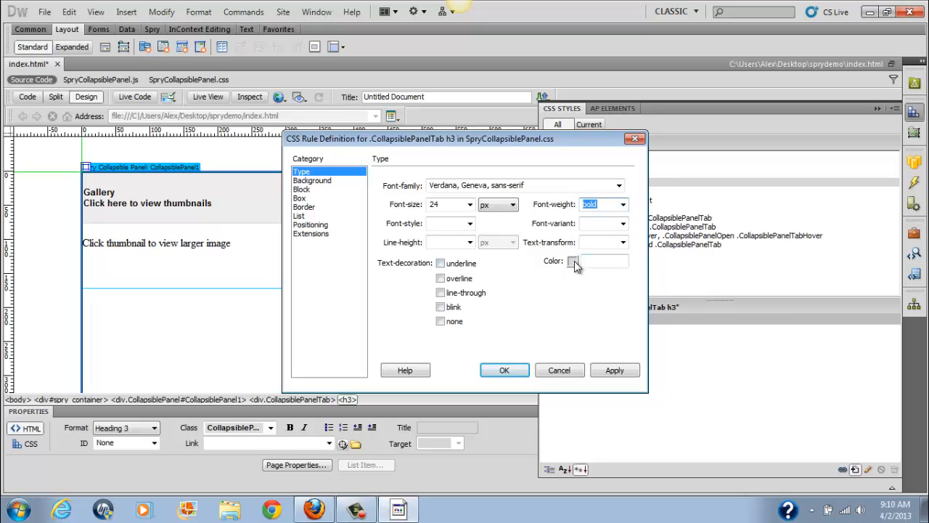
{"action": "left_click", "coordinate": [573, 262]}
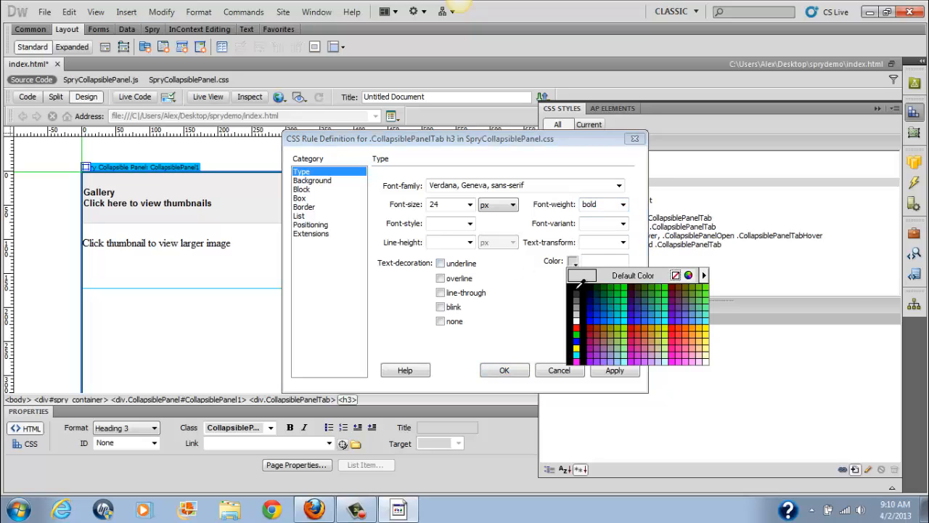
{"action": "left_click", "coordinate": [577, 293]}
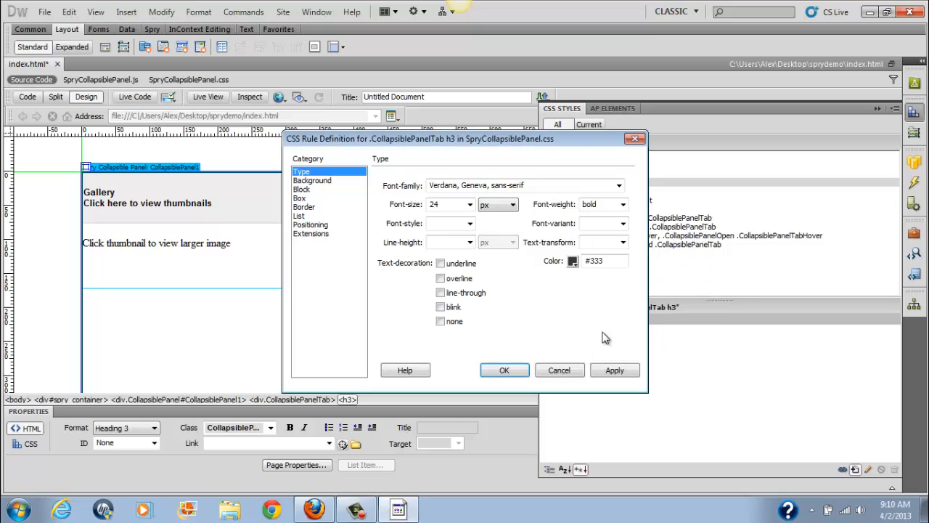
{"action": "left_click", "coordinate": [614, 371]}
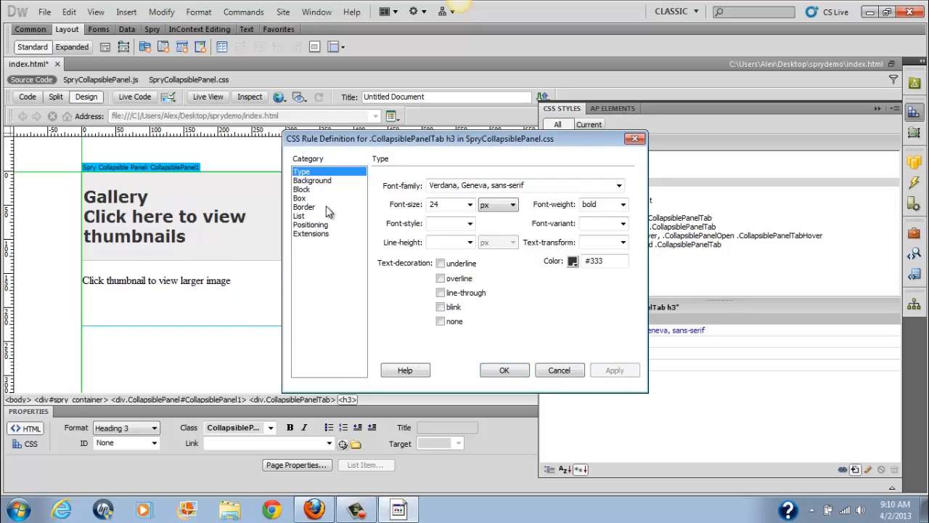
Give the h3 rule a left padding of 25 px only and finish the rule definition.
{"action": "left_click", "coordinate": [335, 182]}
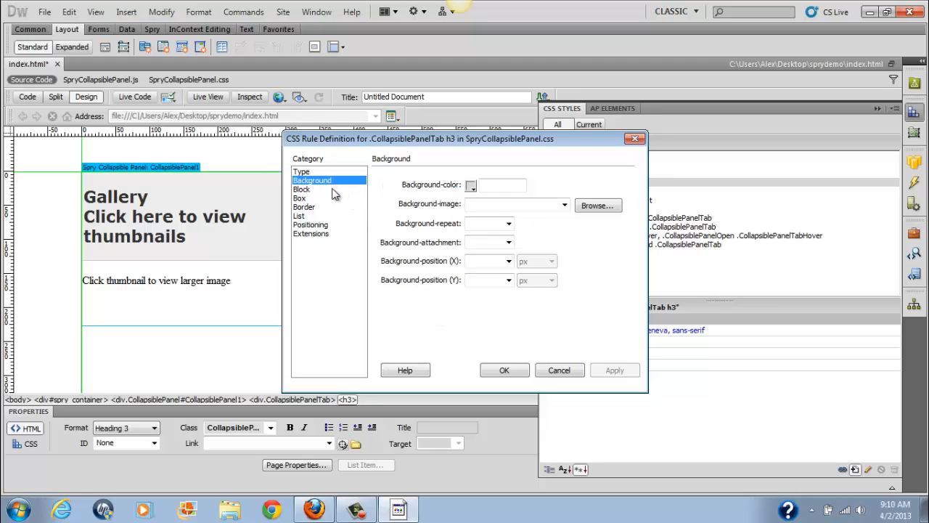
{"action": "left_click", "coordinate": [318, 190]}
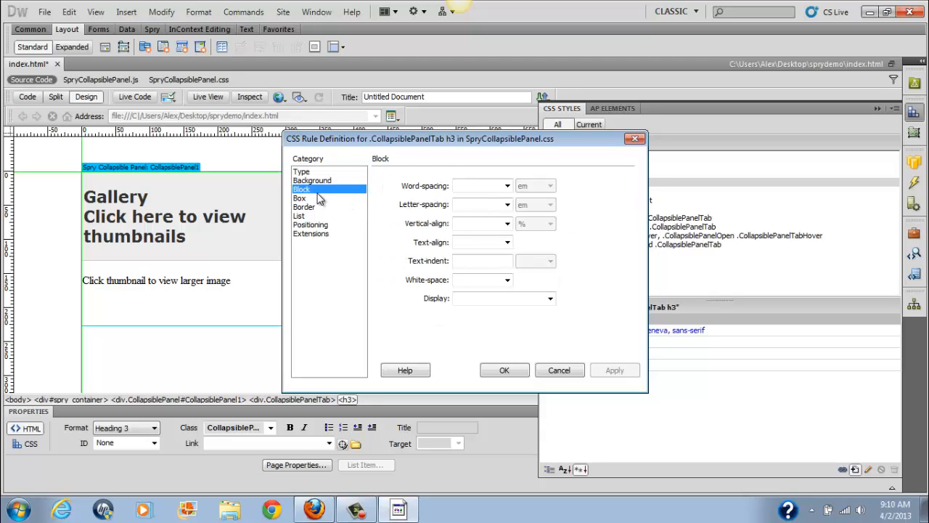
{"action": "left_click", "coordinate": [318, 180]}
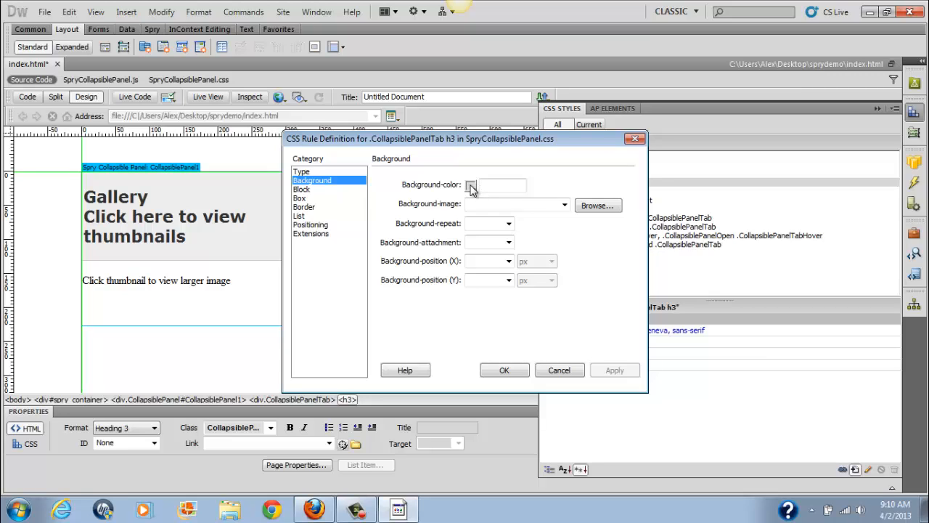
{"action": "left_click", "coordinate": [302, 190]}
{"action": "left_click", "coordinate": [304, 199]}
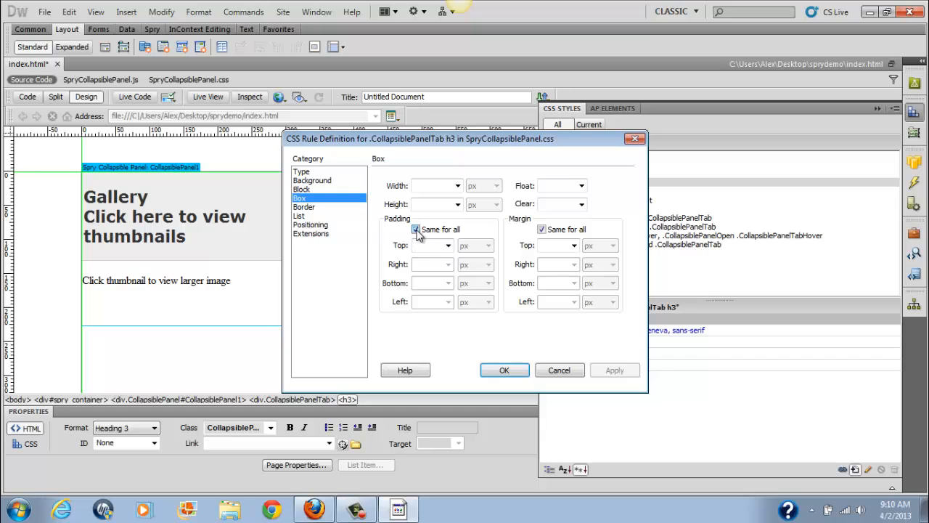
{"action": "left_click", "coordinate": [416, 229]}
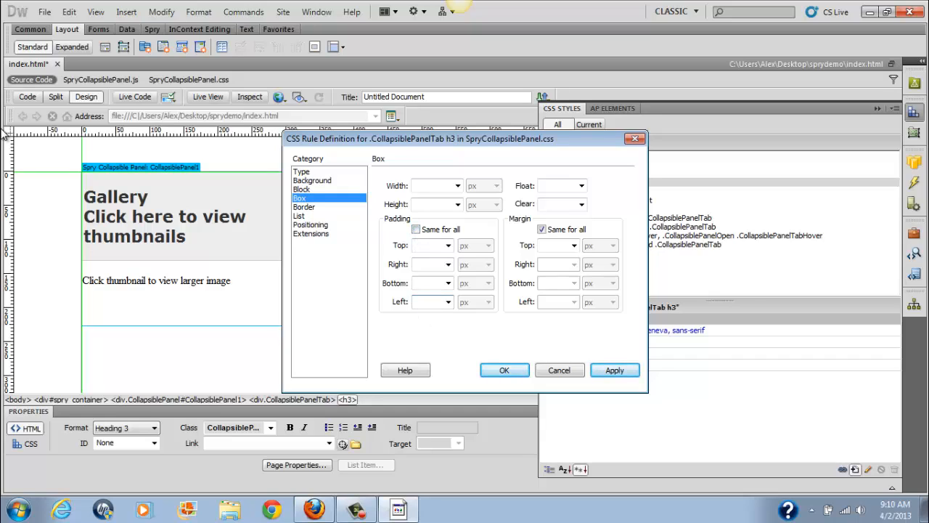
{"action": "type", "text": "25"}
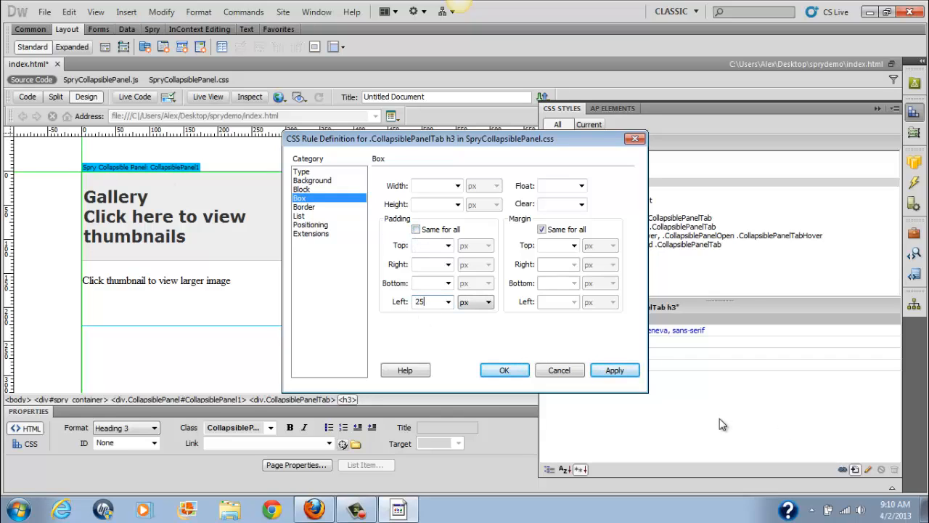
{"action": "left_click", "coordinate": [614, 371]}
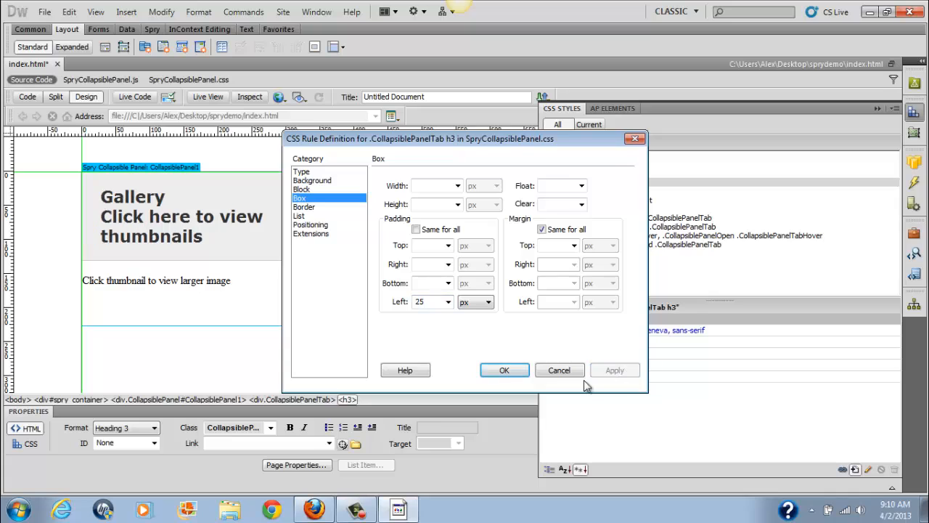
{"action": "left_click", "coordinate": [504, 371]}
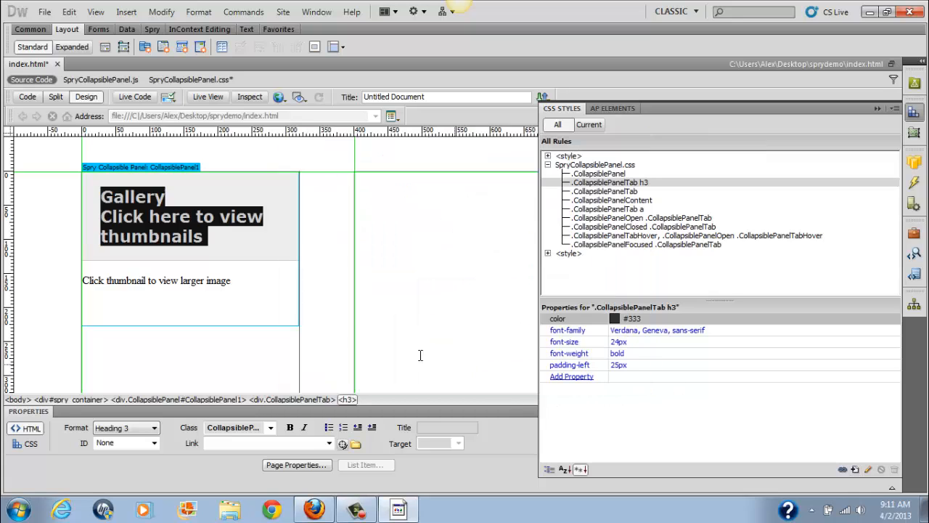
Hide the CSS styles and split the tab label so "Click here to view thumbnails" is a separate block below "Gallery".
{"action": "key", "text": "F4"}
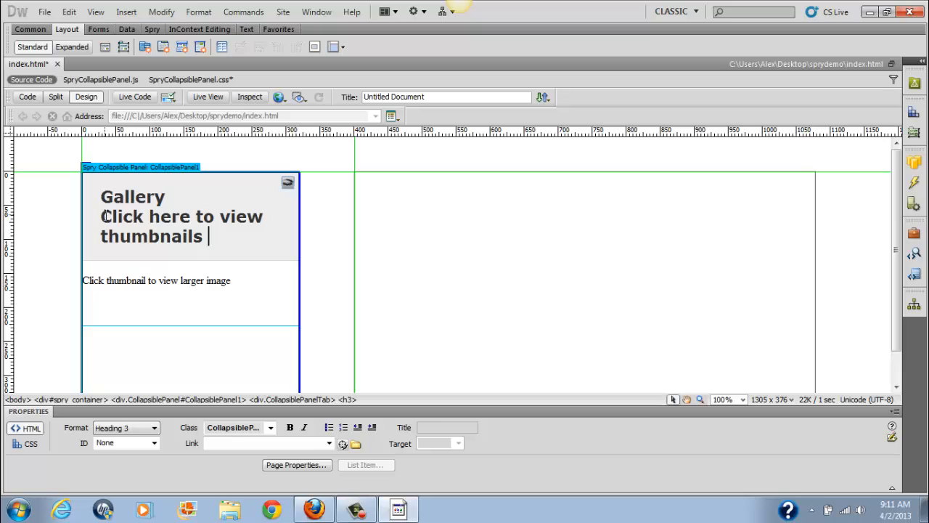
{"action": "left_click_drag", "start_coordinate": [105, 216], "coordinate": [206, 230]}
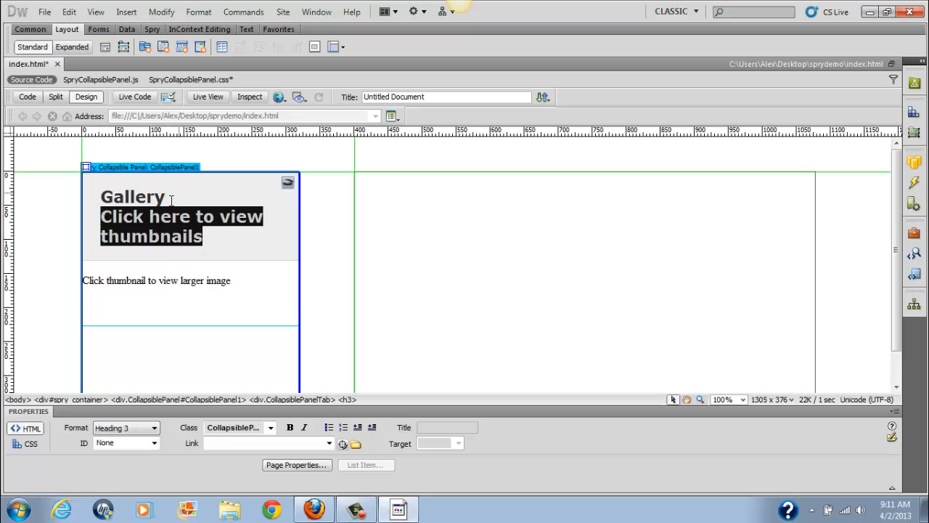
{"action": "left_click", "coordinate": [187, 217]}
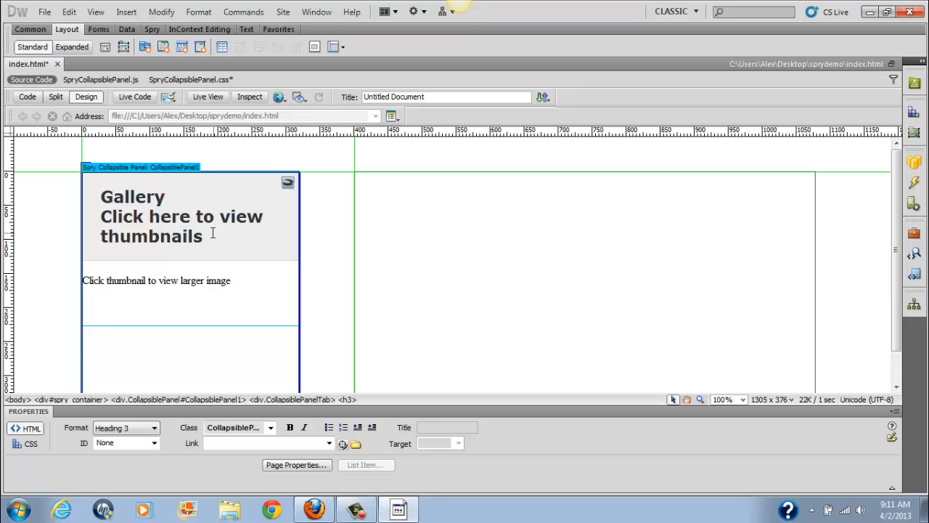
{"action": "key", "text": "Return"}
{"action": "key", "text": "Return"}
{"action": "key", "text": "BackSpace"}
{"action": "key", "text": "BackSpace"}
{"action": "key", "text": "BackSpace"}
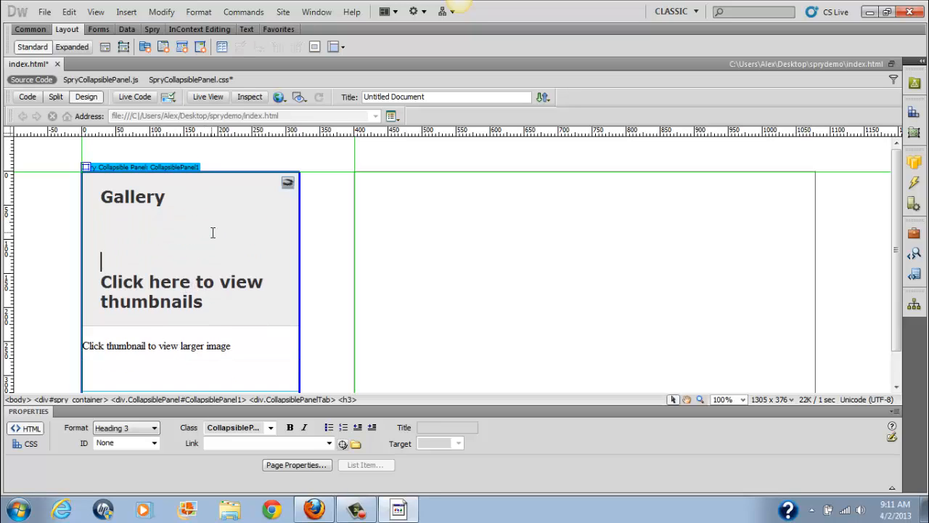
{"action": "key", "text": "Return"}
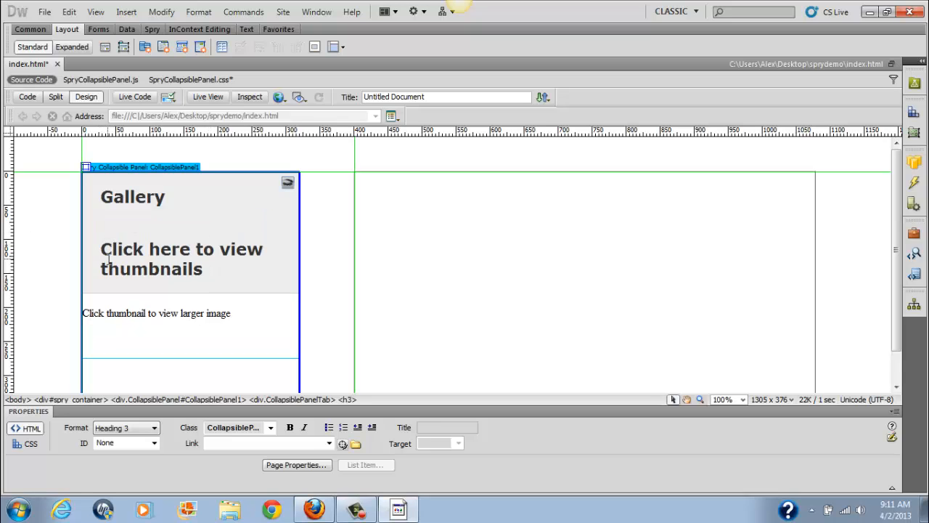
Format the "Click here to view thumbnails" line of the tab label as Paragraph.
{"action": "left_click_drag", "start_coordinate": [101, 251], "coordinate": [210, 268]}
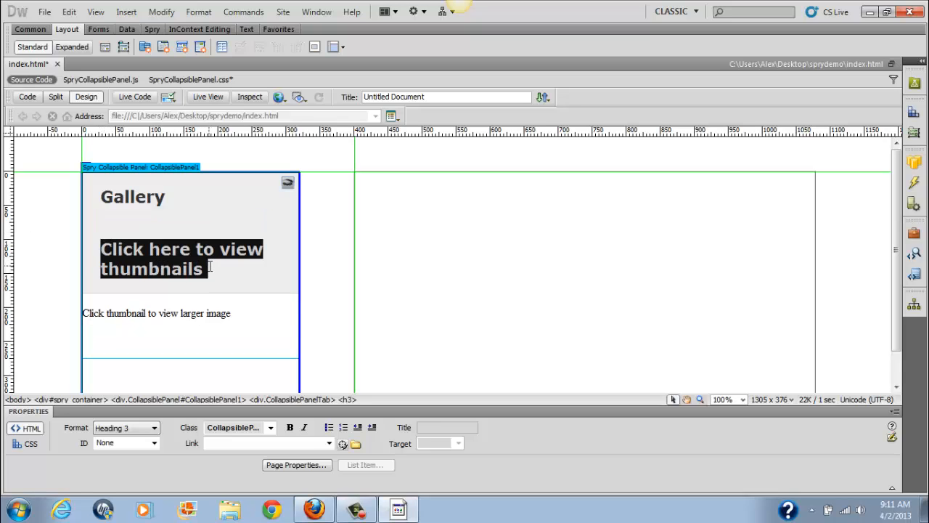
{"action": "left_click", "coordinate": [144, 429]}
{"action": "left_click", "coordinate": [108, 450]}
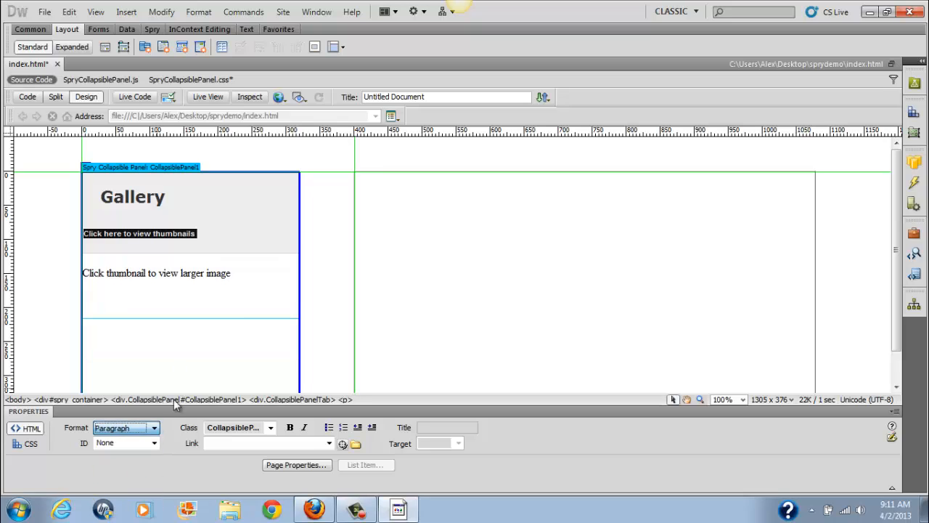
{"action": "left_click", "coordinate": [187, 219]}
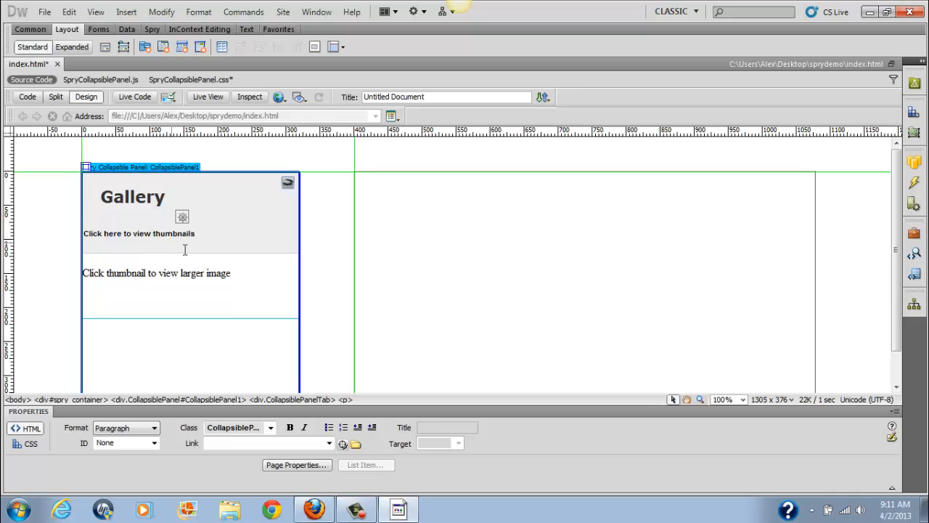
Create a compound CSS rule .CollapsiblePanelTab p in SpryCollapsiblePanel.css for the "Click here to view thumbnails" paragraph.
{"action": "left_click_drag", "start_coordinate": [196, 233], "coordinate": [83, 230]}
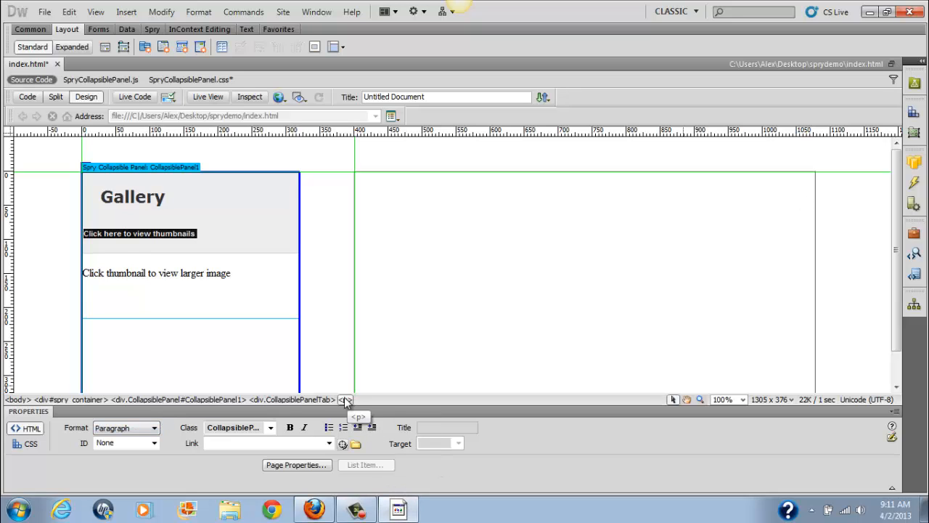
{"action": "left_click", "coordinate": [914, 112]}
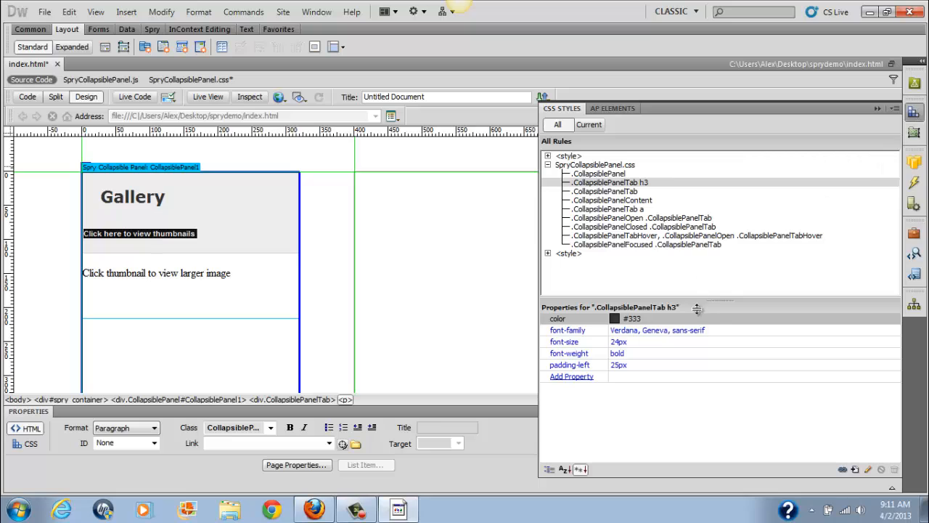
{"action": "left_click", "coordinate": [854, 469]}
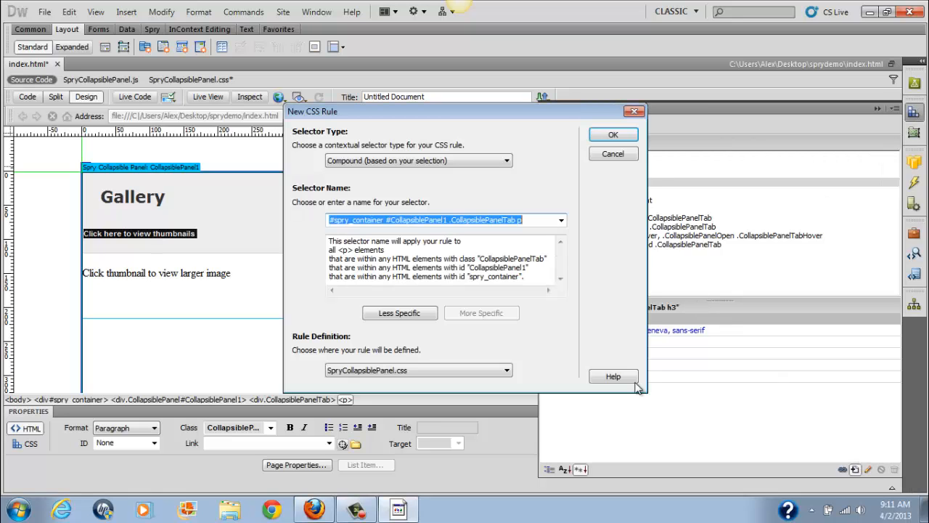
{"action": "left_click", "coordinate": [411, 313]}
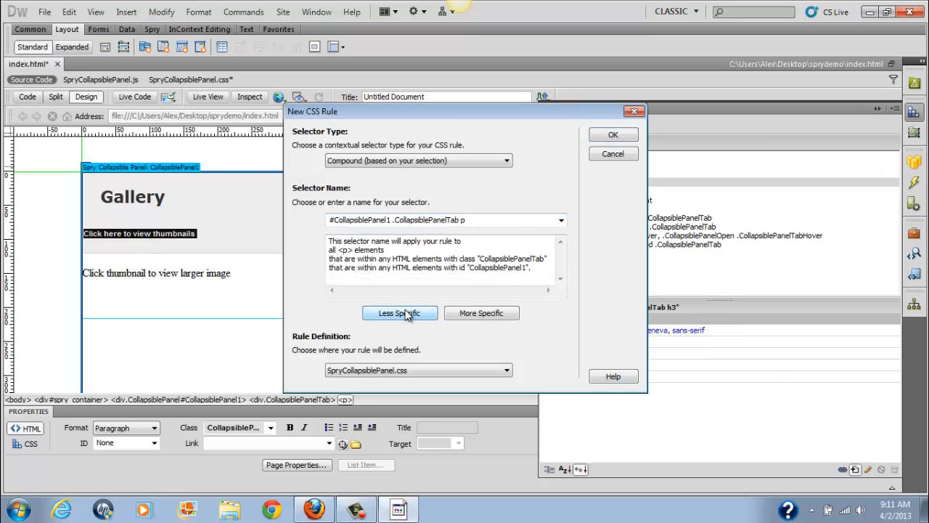
{"action": "left_click", "coordinate": [411, 313]}
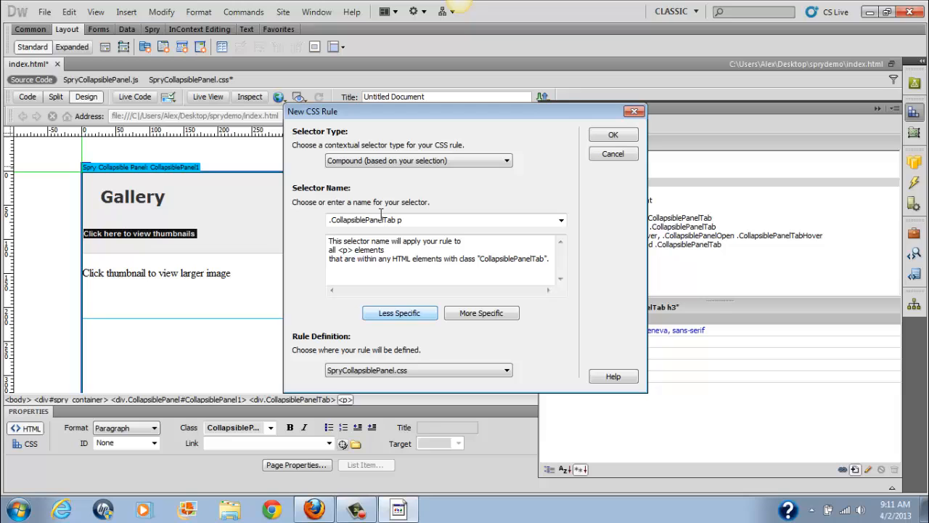
{"action": "left_click", "coordinate": [613, 136]}
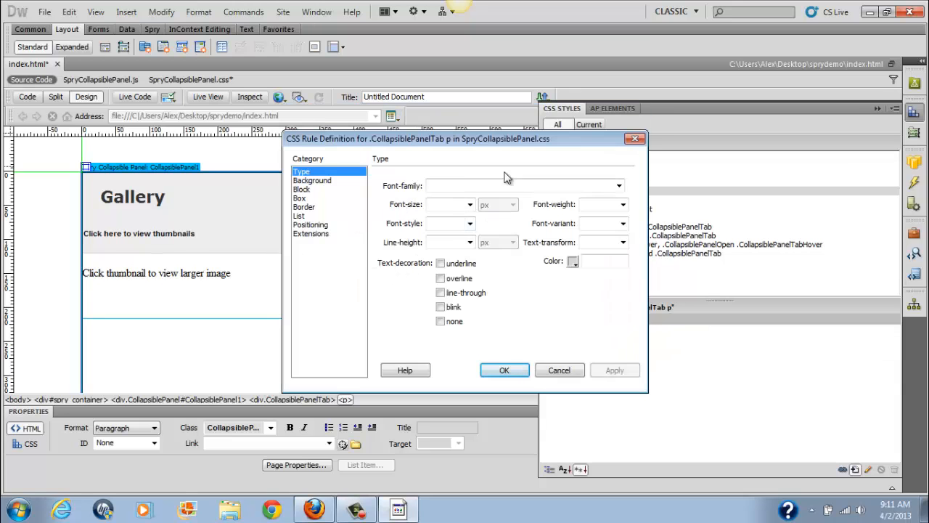
Set the tab paragraph rule's type to Verdana, Geneva, sans-serif, 16 px, normal weight, with color #000.
{"action": "left_click", "coordinate": [619, 185]}
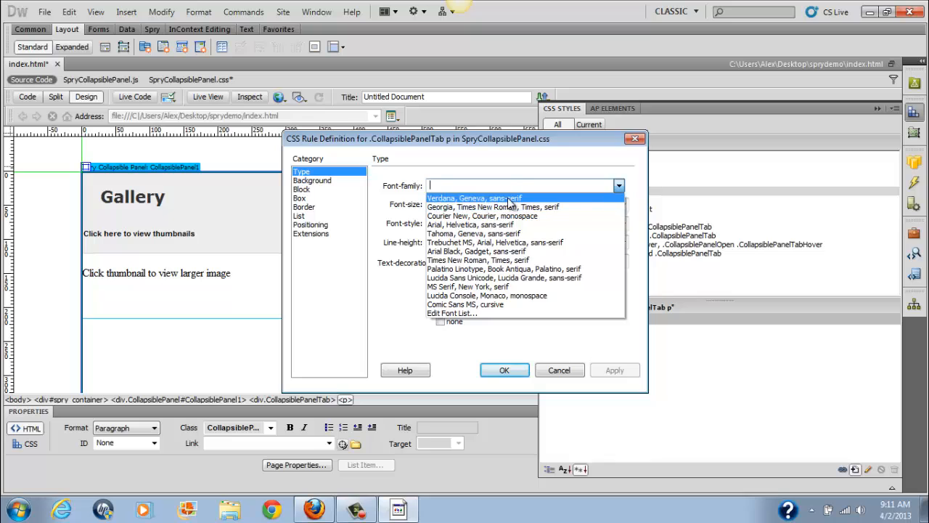
{"action": "left_click", "coordinate": [458, 202]}
{"action": "left_click", "coordinate": [469, 204]}
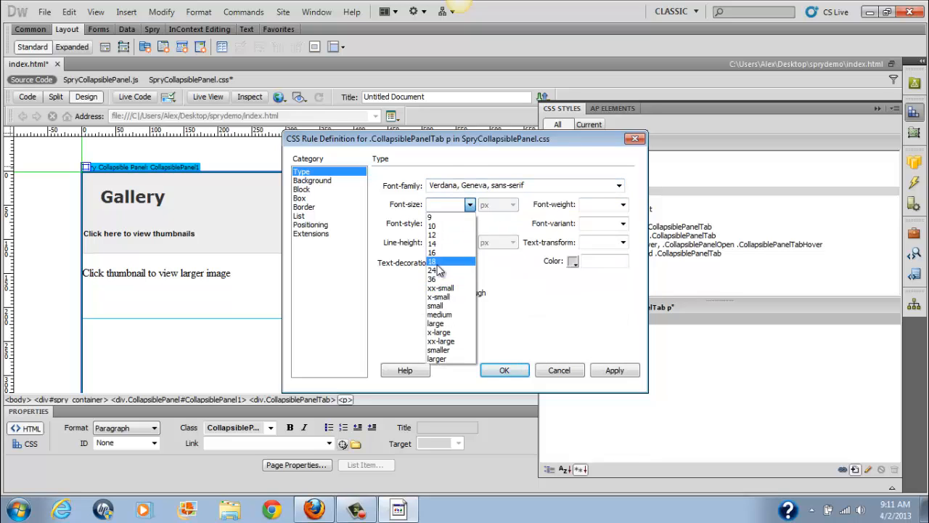
{"action": "left_click", "coordinate": [434, 251]}
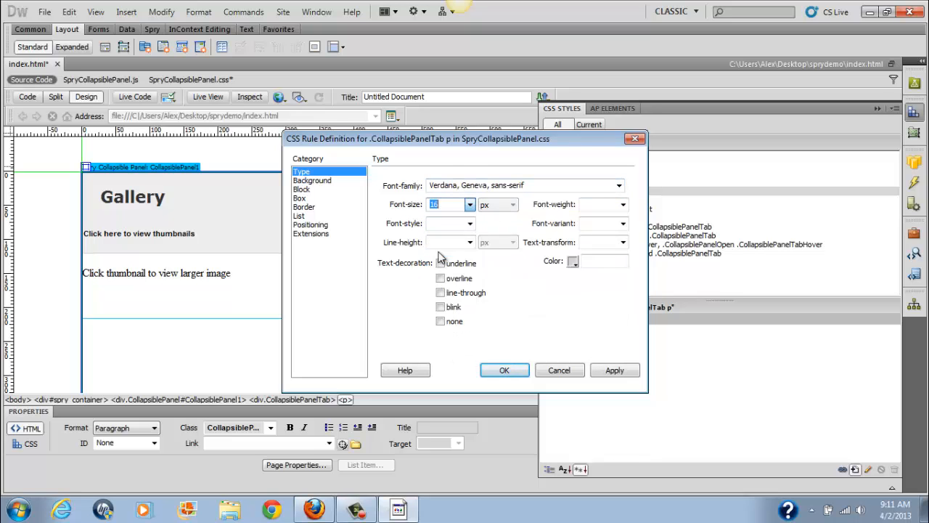
{"action": "left_click", "coordinate": [622, 205]}
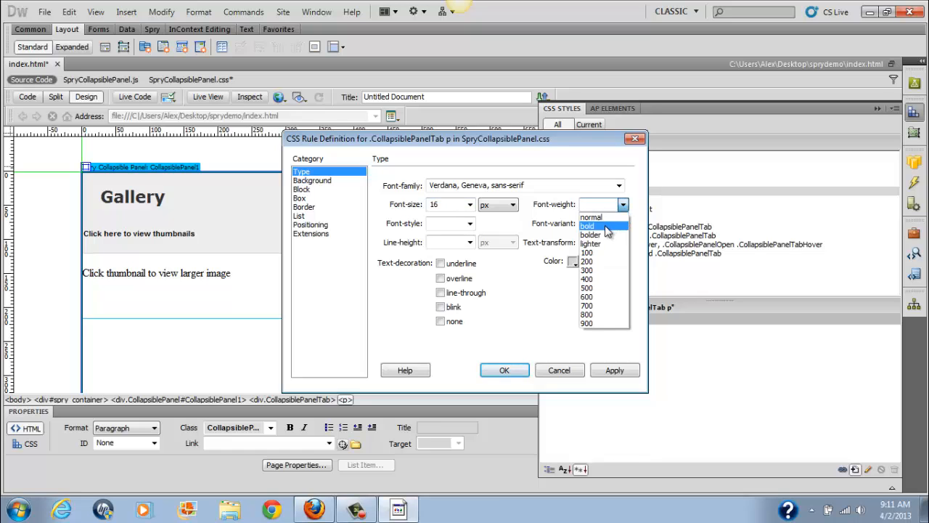
{"action": "left_click", "coordinate": [607, 219]}
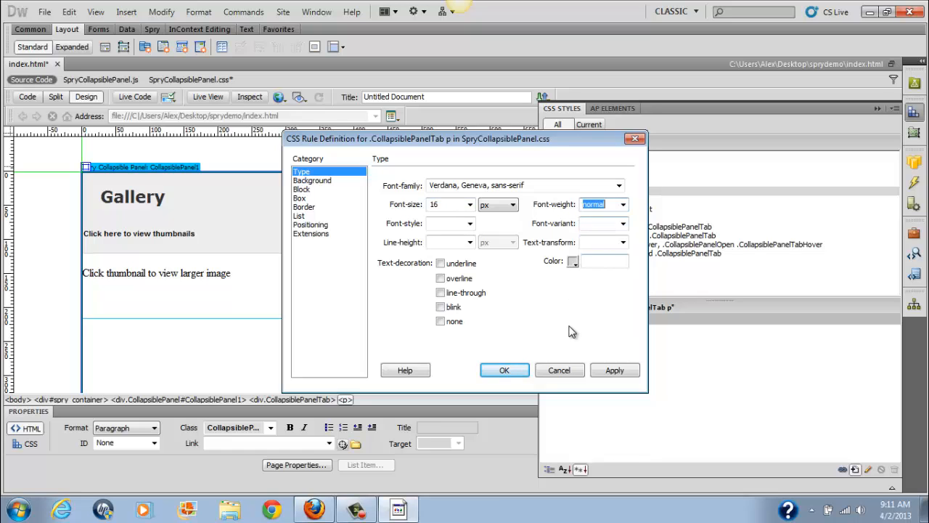
{"action": "left_click", "coordinate": [572, 261]}
{"action": "left_click", "coordinate": [575, 288]}
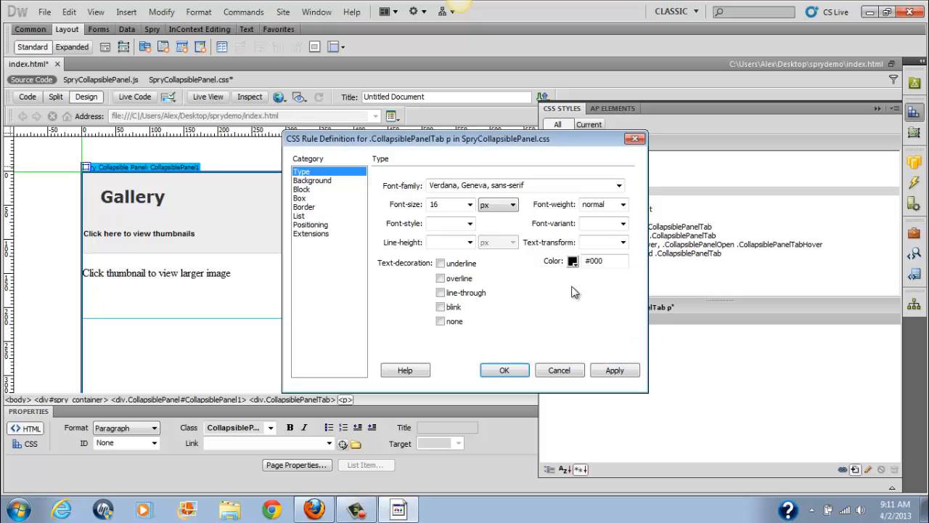
Give the tab paragraph rule a left padding of 25 px only, apply it, and finish the rule definition.
{"action": "left_click", "coordinate": [316, 189]}
{"action": "left_click", "coordinate": [314, 199]}
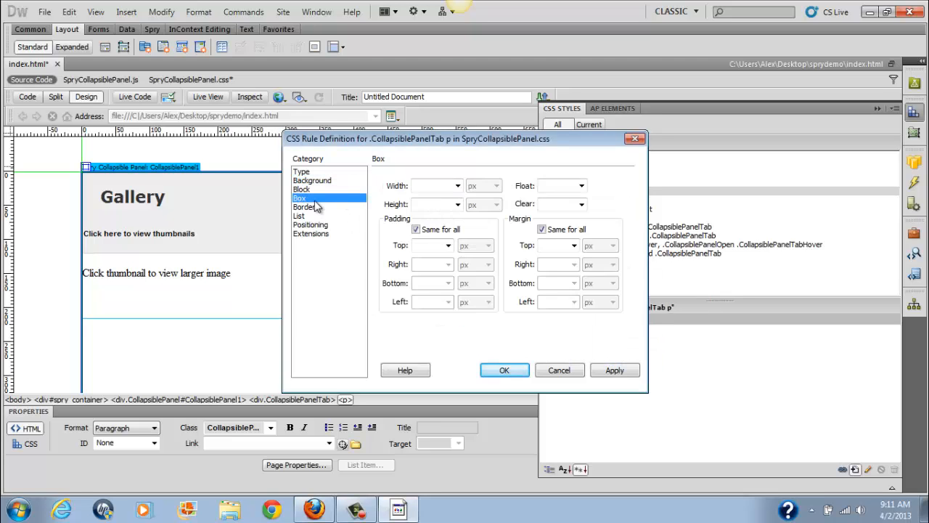
{"action": "left_click", "coordinate": [416, 229]}
{"action": "type", "text": "25"}
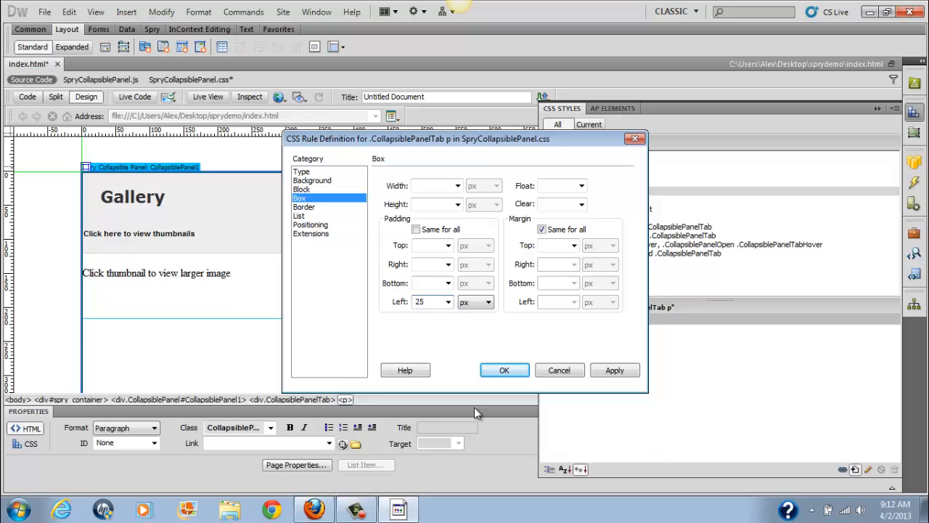
{"action": "left_click", "coordinate": [621, 373]}
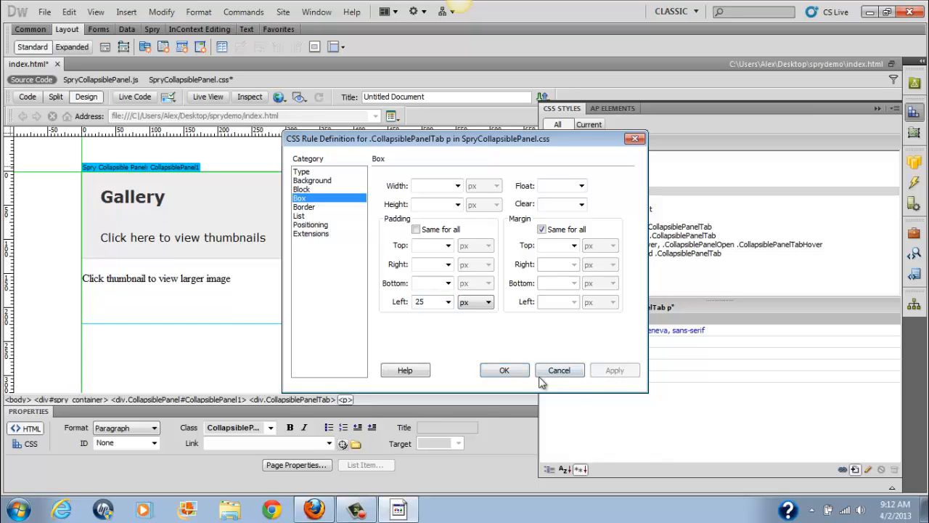
{"action": "left_click", "coordinate": [505, 370]}
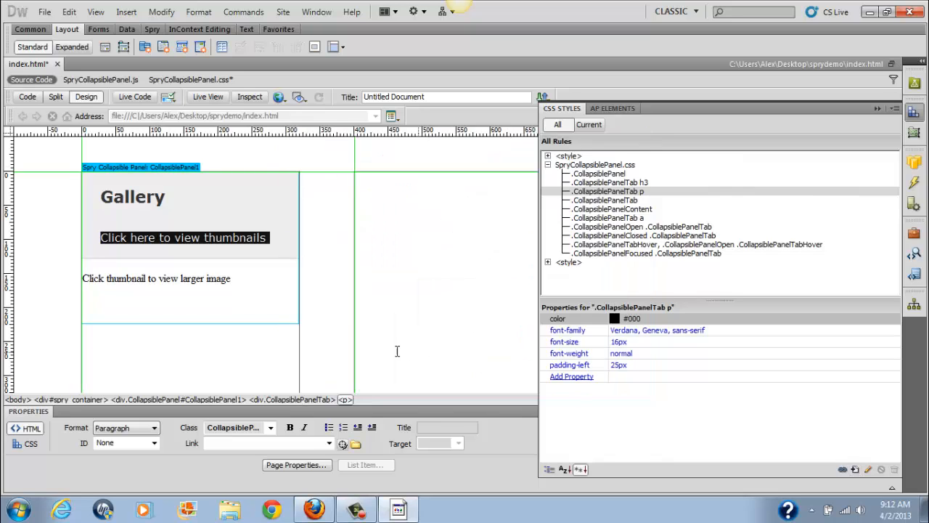
{"action": "left_click", "coordinate": [206, 207]}
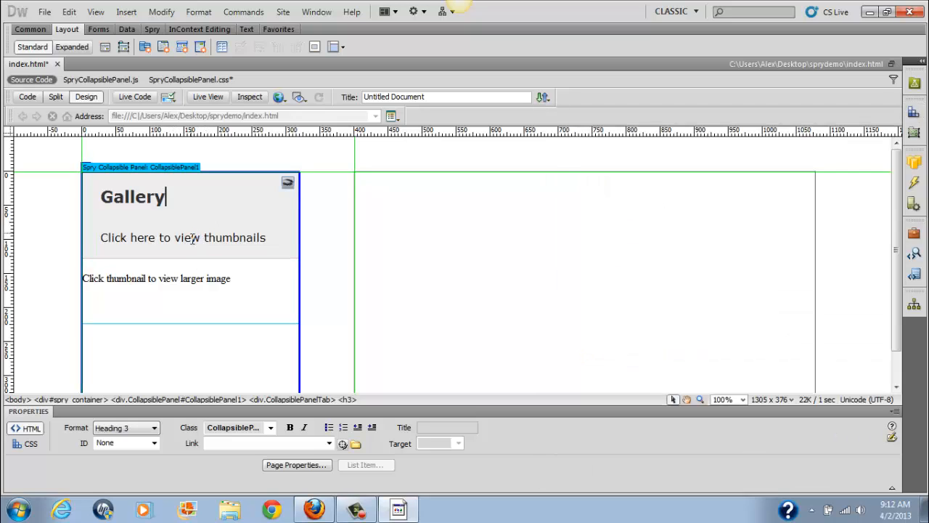
Create a compound CSS rule .CollapsiblePanelContent p in SpryCollapsiblePanel.css for the "Click thumbnail to view larger image" paragraph.
{"action": "left_click", "coordinate": [182, 301]}
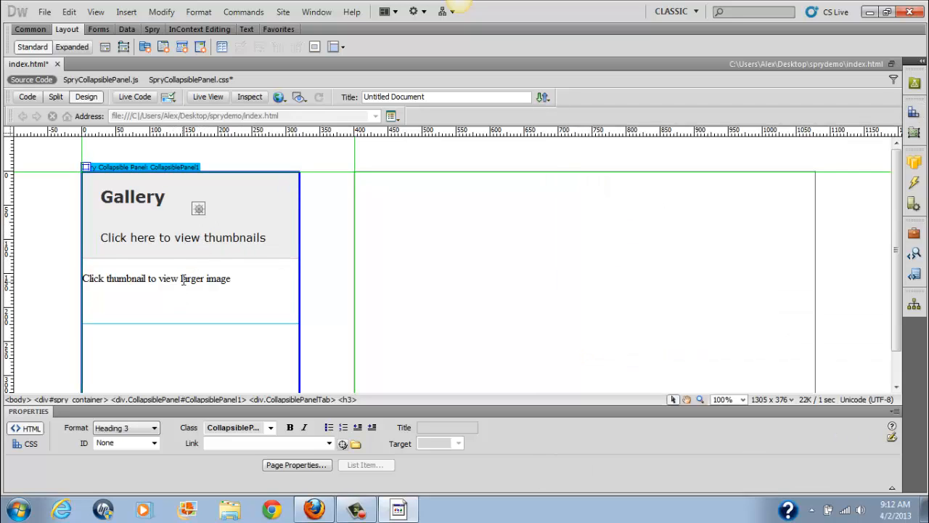
{"action": "left_click_drag", "start_coordinate": [194, 273], "coordinate": [92, 278]}
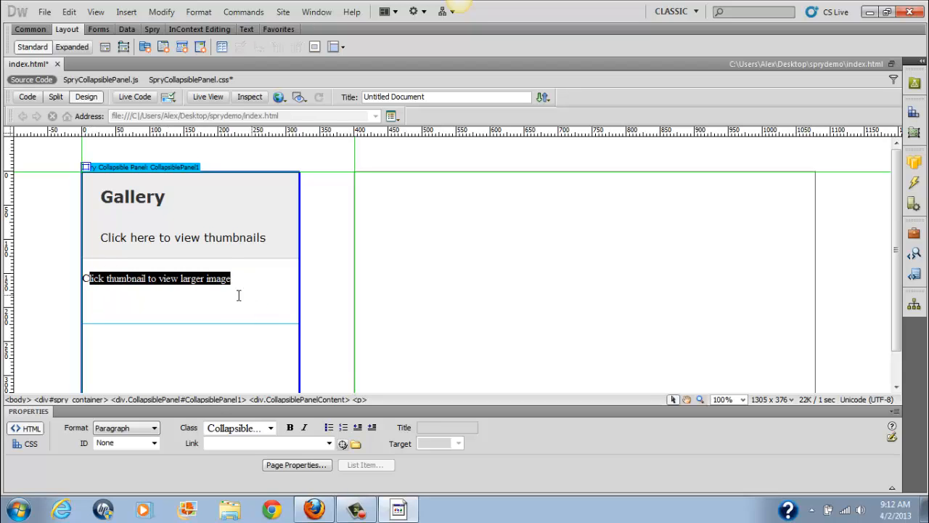
{"action": "left_click", "coordinate": [361, 399]}
{"action": "left_click", "coordinate": [914, 112]}
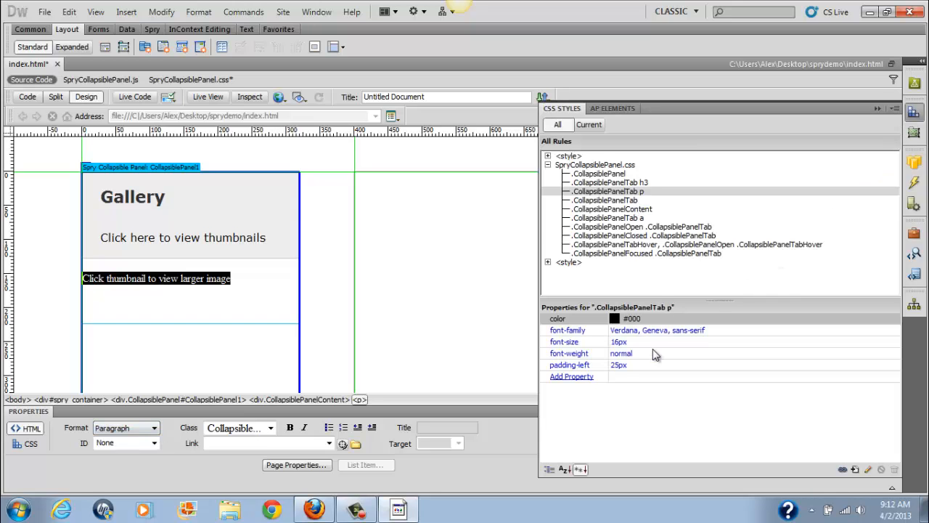
{"action": "left_click", "coordinate": [856, 469]}
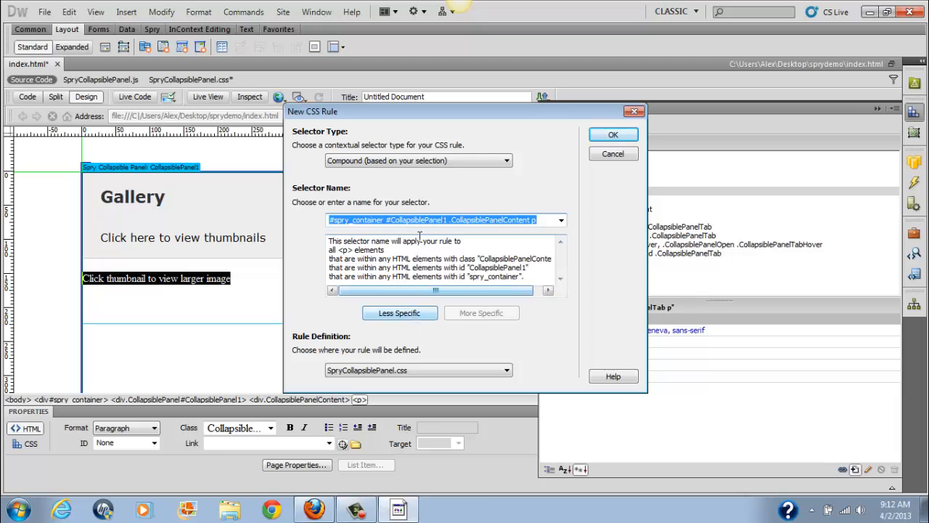
{"action": "left_click", "coordinate": [405, 315]}
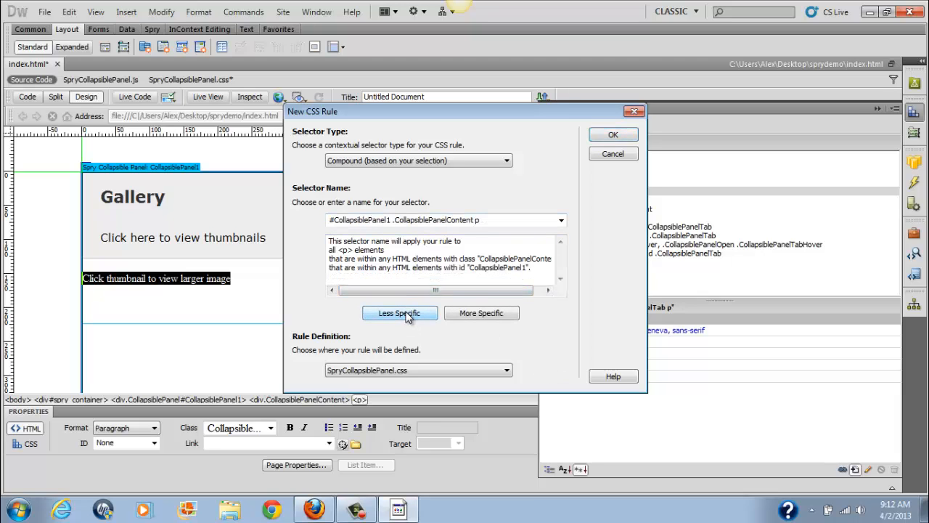
{"action": "left_click", "coordinate": [405, 315]}
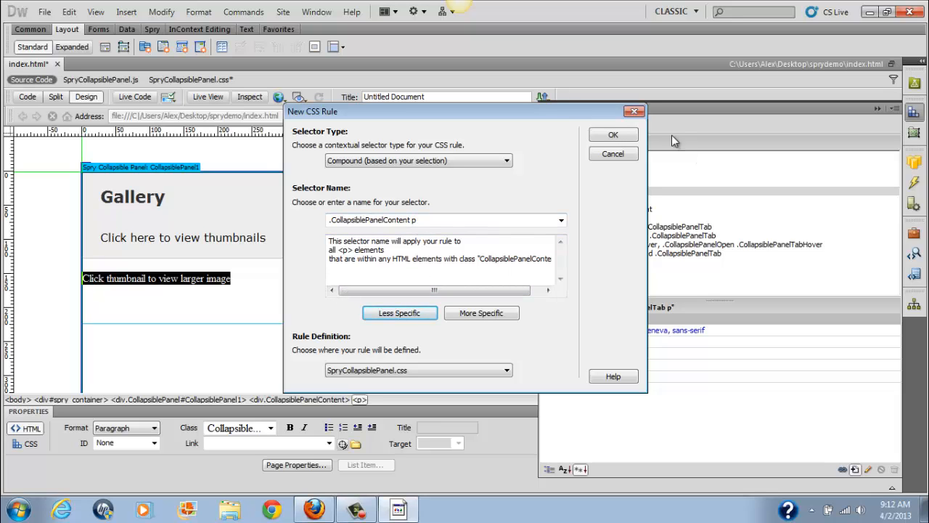
{"action": "left_click", "coordinate": [613, 136]}
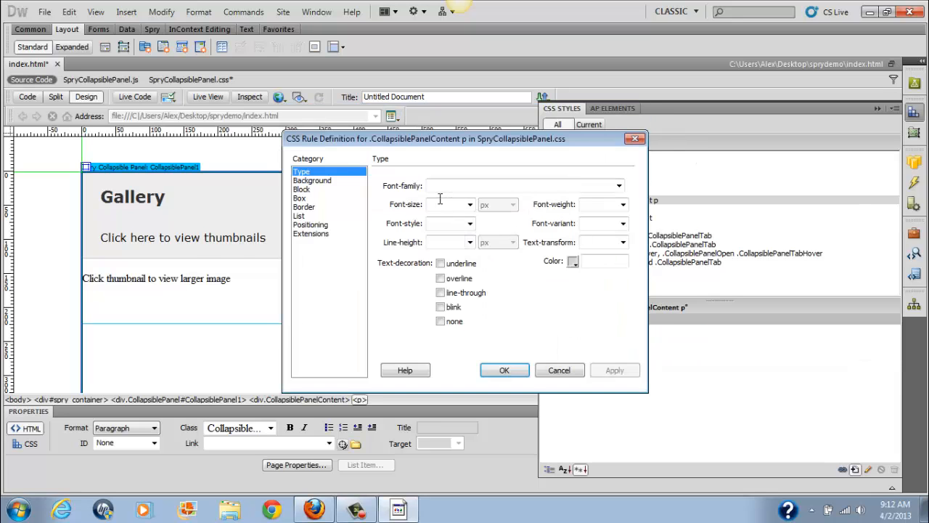
Set the content paragraph rule's type to Verdana, Geneva, sans-serif, 16 px, with normal weight.
{"action": "left_click", "coordinate": [619, 186]}
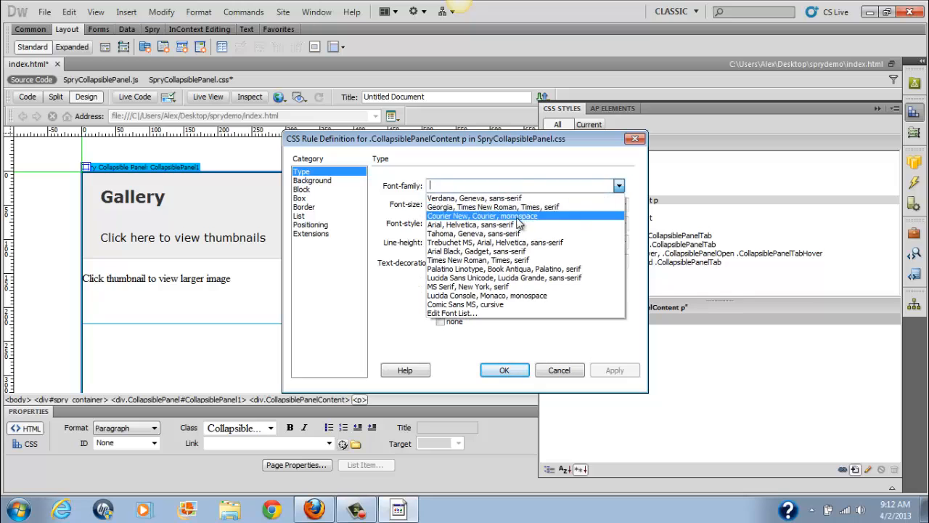
{"action": "left_click", "coordinate": [529, 199]}
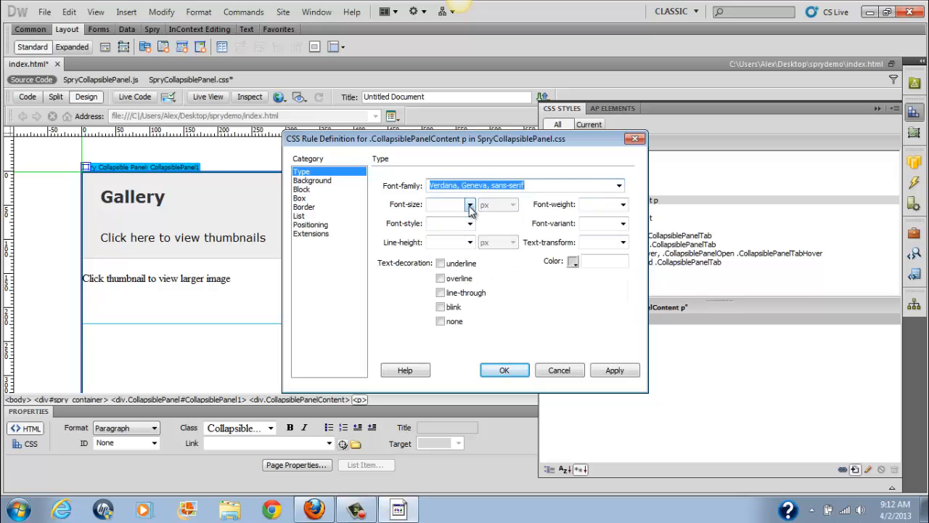
{"action": "left_click", "coordinate": [470, 204]}
{"action": "left_click", "coordinate": [445, 252]}
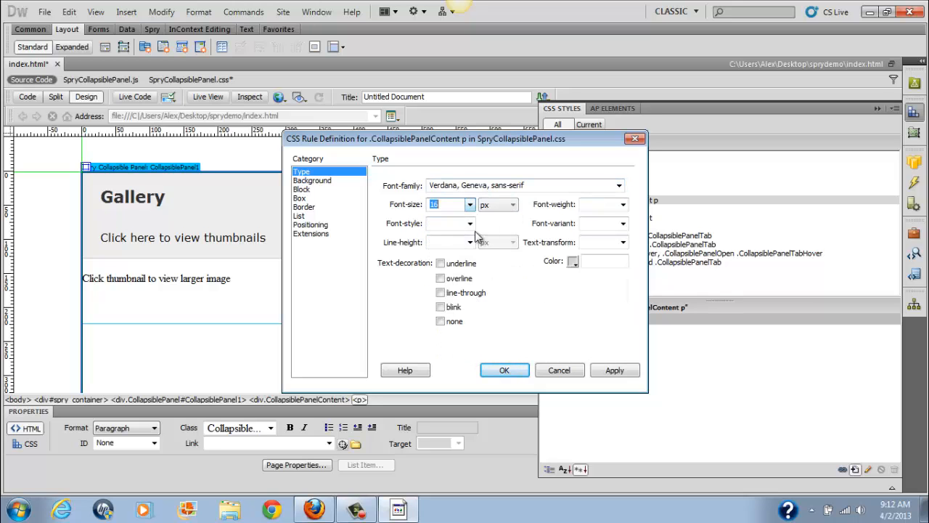
{"action": "left_click", "coordinate": [622, 206]}
{"action": "left_click", "coordinate": [591, 215]}
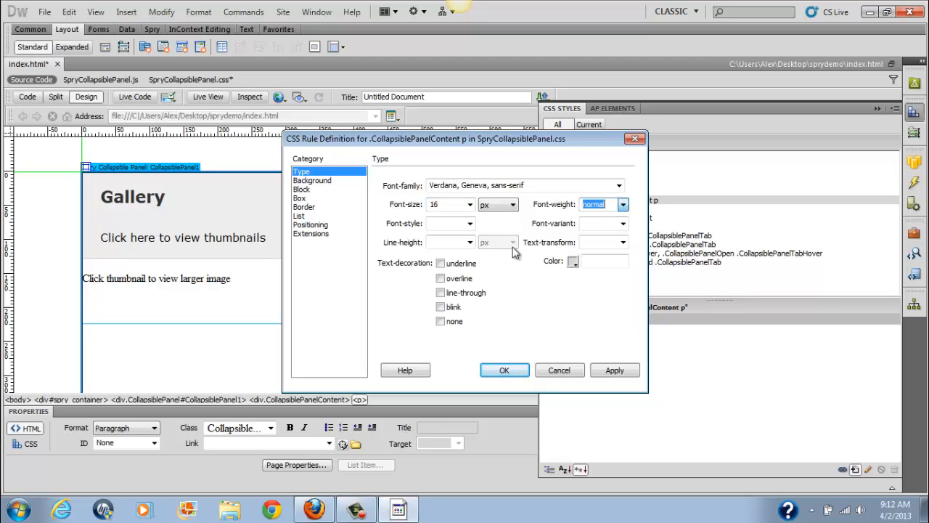
Give the content paragraph rule a left padding of 25 px only, apply it, and finish the rule definition.
{"action": "left_click", "coordinate": [299, 198]}
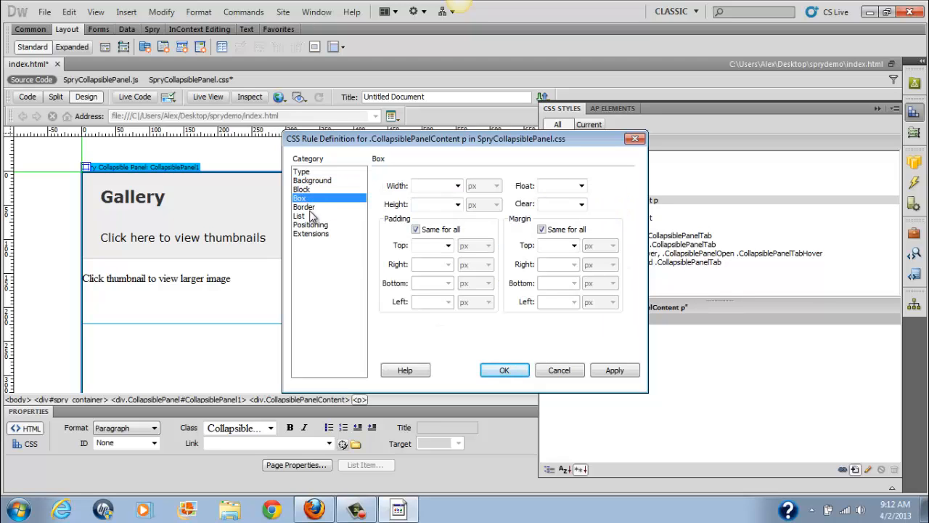
{"action": "left_click", "coordinate": [415, 229]}
{"action": "type", "text": "25"}
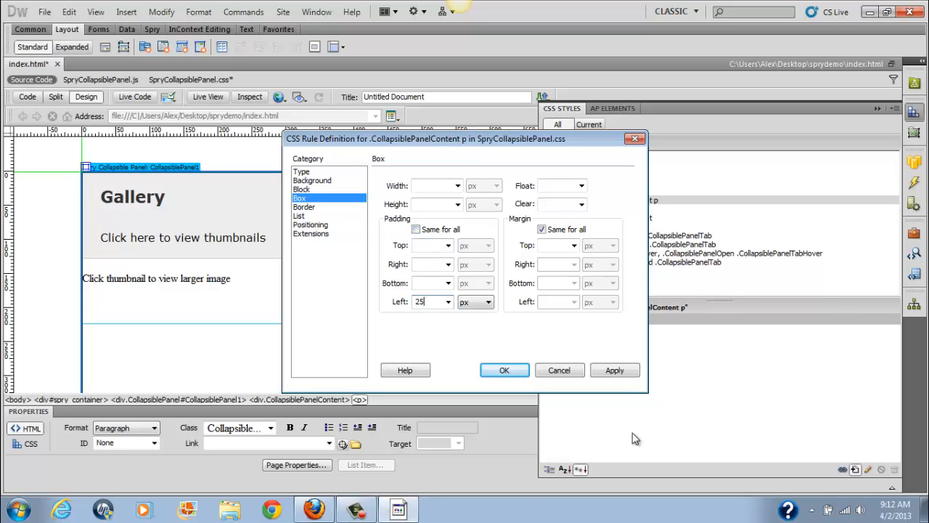
{"action": "left_click", "coordinate": [614, 371]}
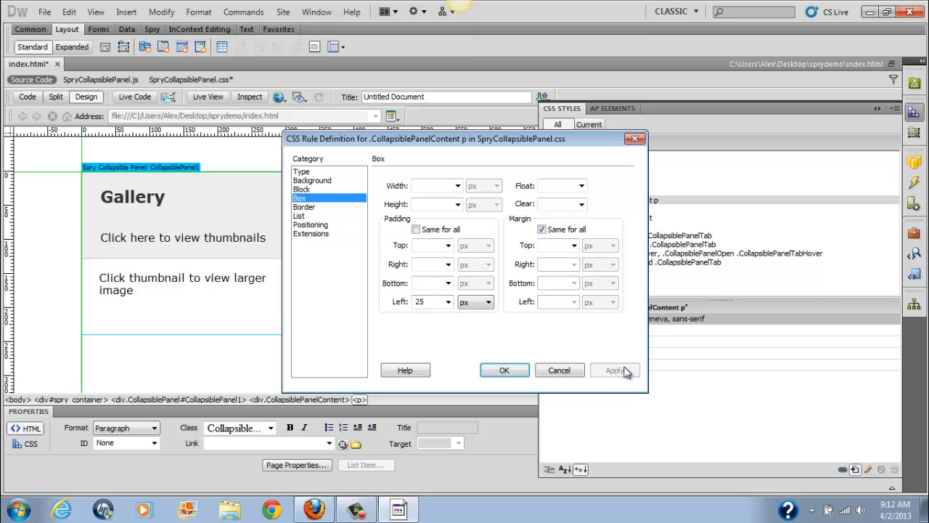
{"action": "left_click", "coordinate": [507, 370]}
{"action": "left_click", "coordinate": [234, 297]}
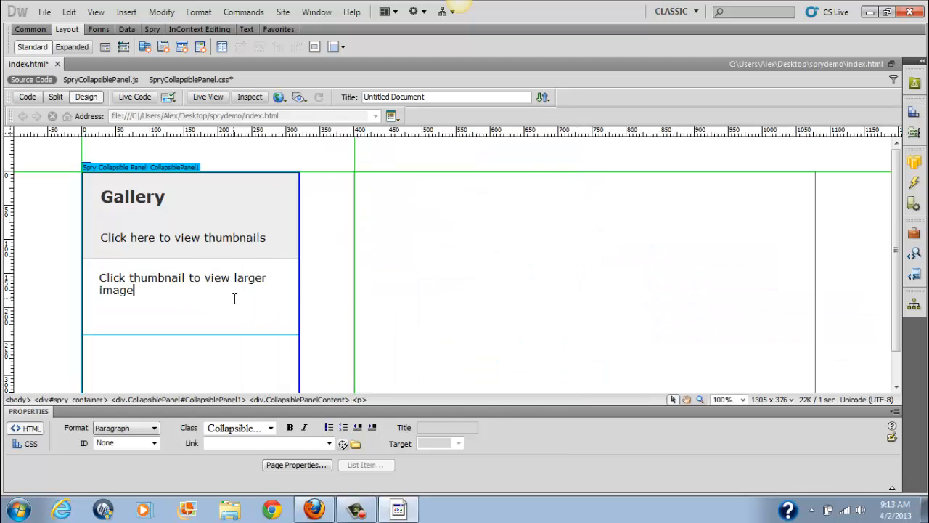
Save index.html and preview it in Firefox, saving the modified related files as well.
{"action": "left_click", "coordinate": [45, 13]}
{"action": "left_click", "coordinate": [64, 157]}
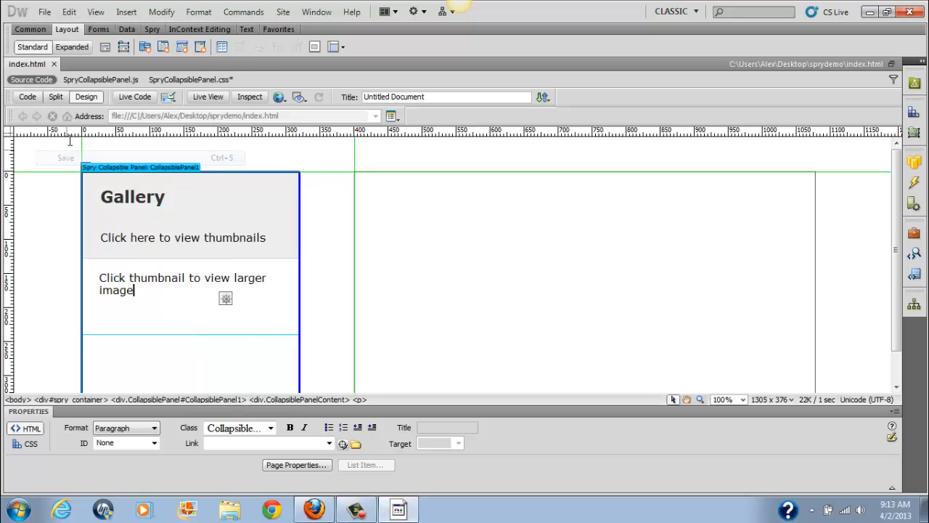
{"action": "left_click", "coordinate": [46, 17]}
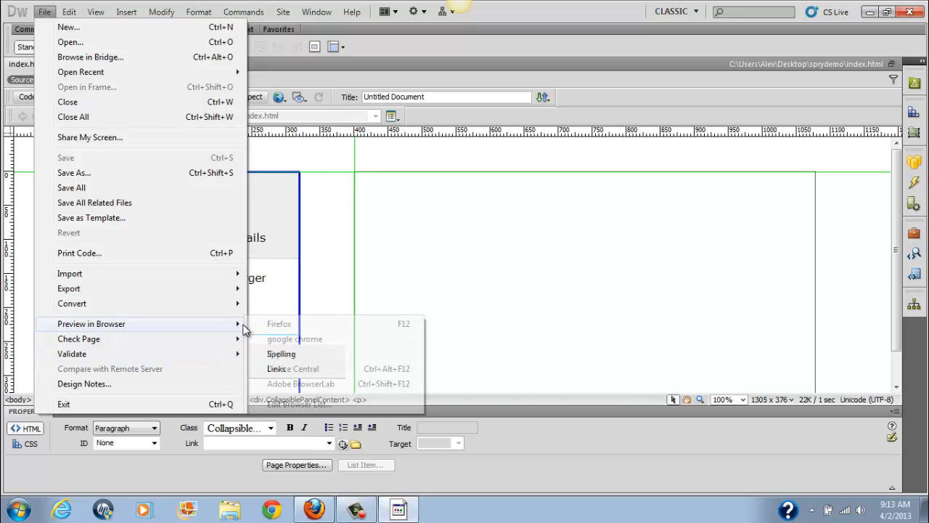
{"action": "left_click", "coordinate": [304, 324]}
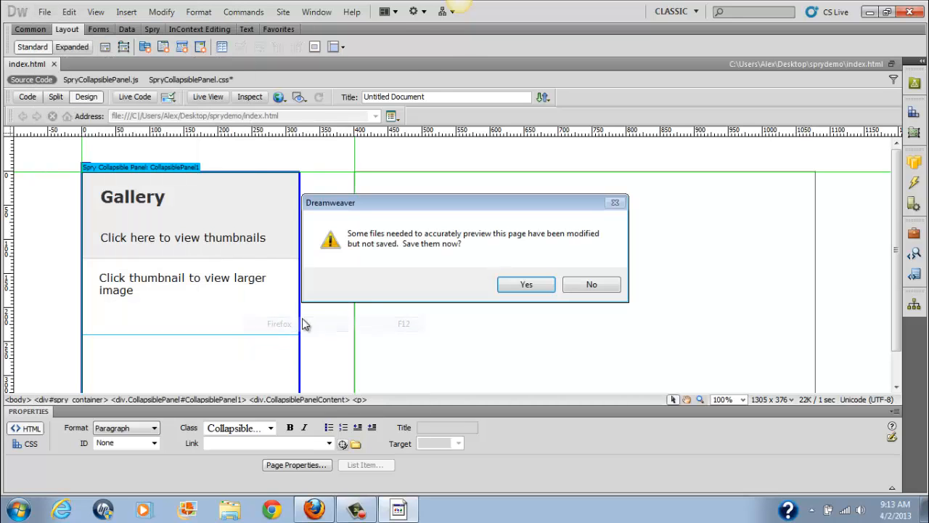
{"action": "left_click", "coordinate": [528, 283]}
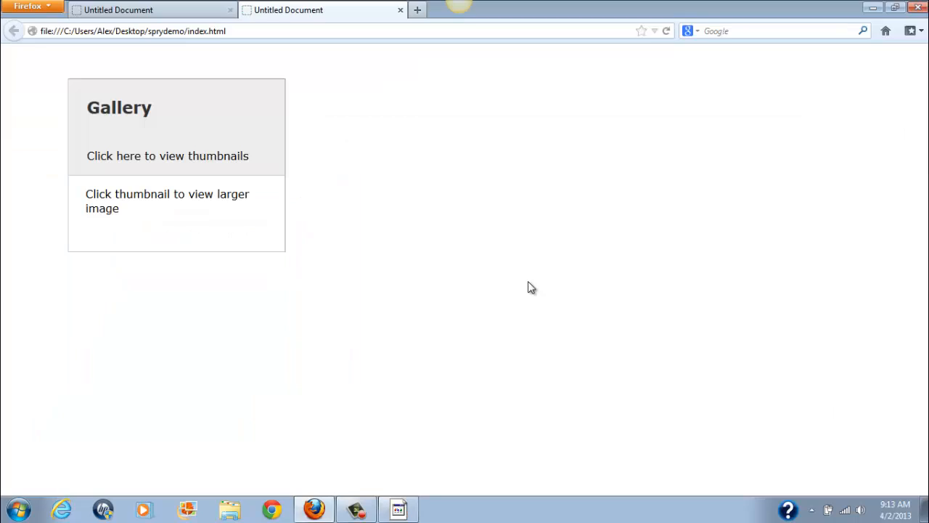
Test the Gallery panel in the browser by collapsing and expanding it several times.
{"action": "left_click", "coordinate": [210, 153]}
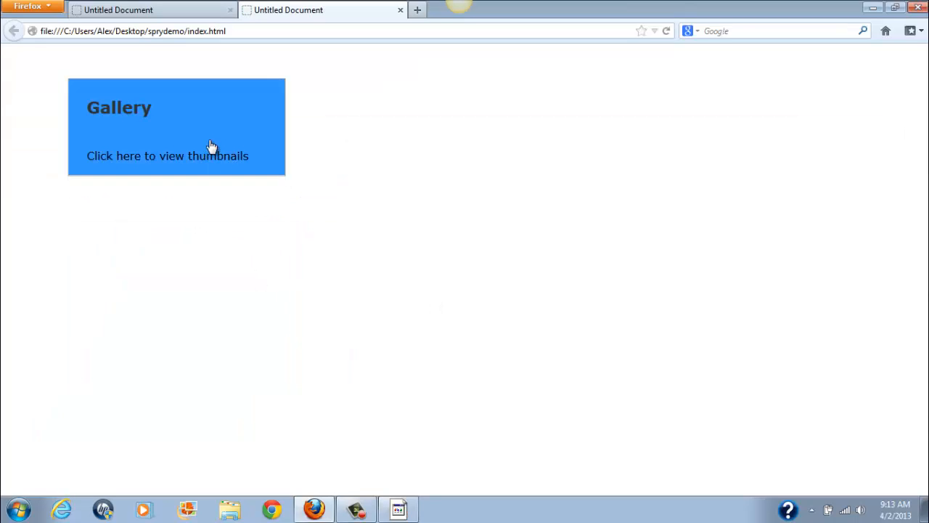
{"action": "left_click", "coordinate": [210, 146]}
{"action": "left_click", "coordinate": [211, 146]}
{"action": "left_click", "coordinate": [210, 147]}
{"action": "left_click", "coordinate": [210, 146]}
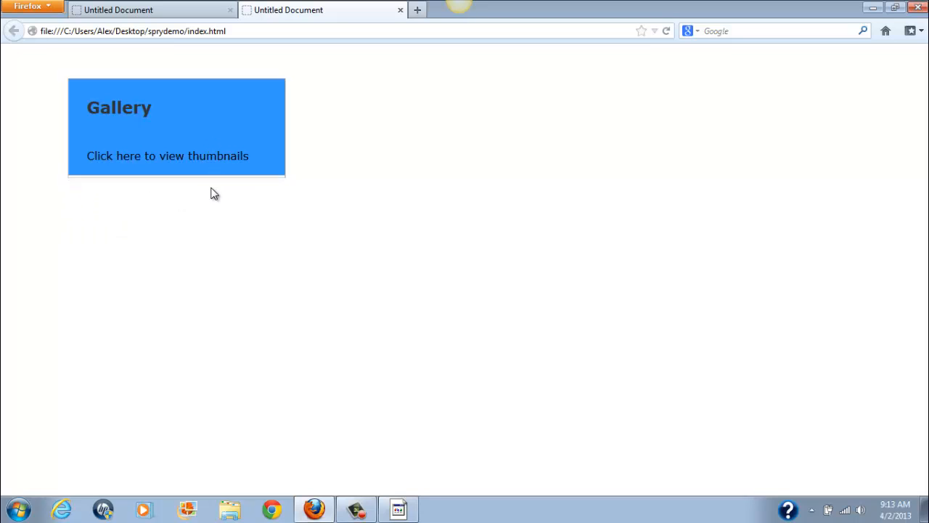
{"action": "left_click", "coordinate": [215, 137]}
{"action": "left_click", "coordinate": [207, 156]}
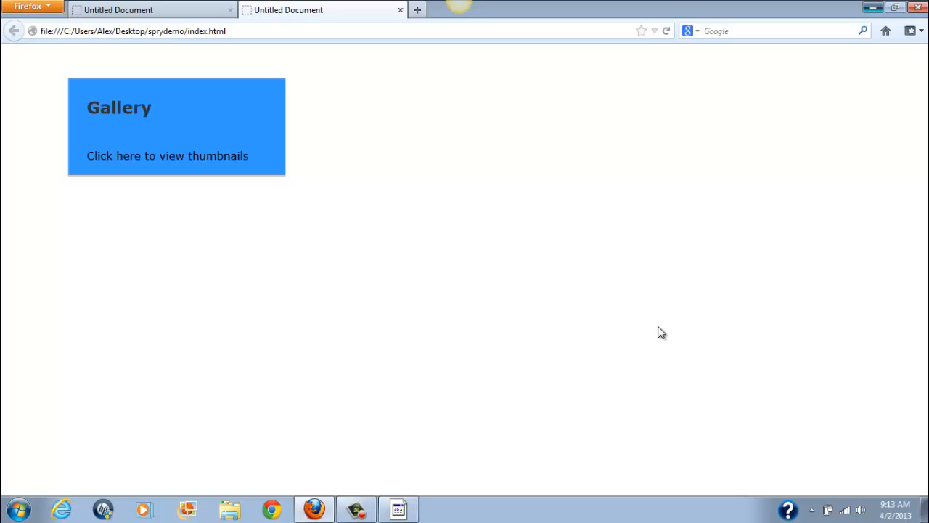
Return to Dreamweaver and insert image1_thumb from the thumb folder after the Gallery heading, without alternate text.
{"action": "left_click", "coordinate": [400, 511]}
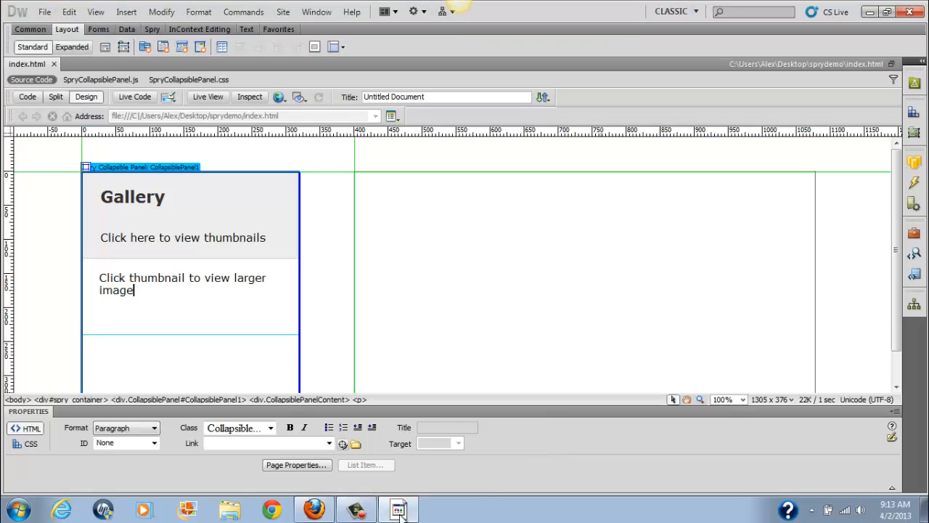
{"action": "left_click", "coordinate": [186, 206]}
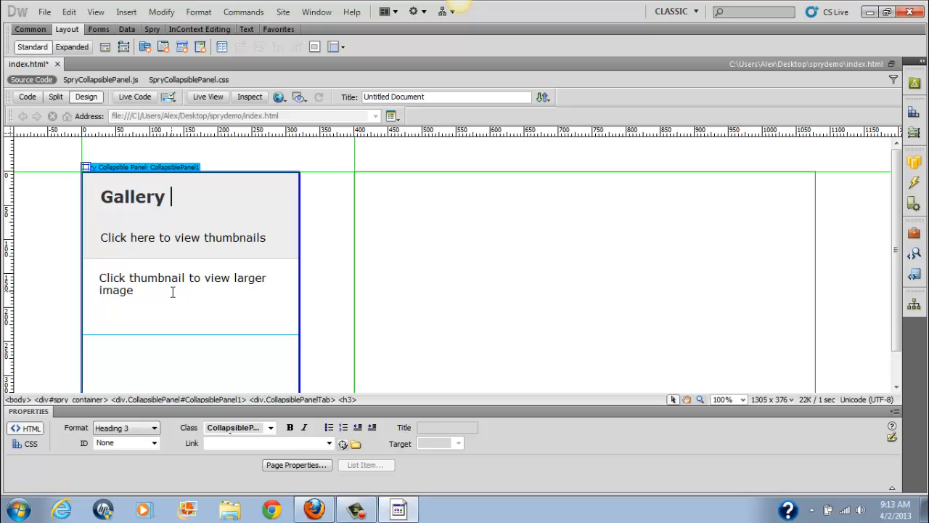
{"action": "left_click", "coordinate": [126, 14]}
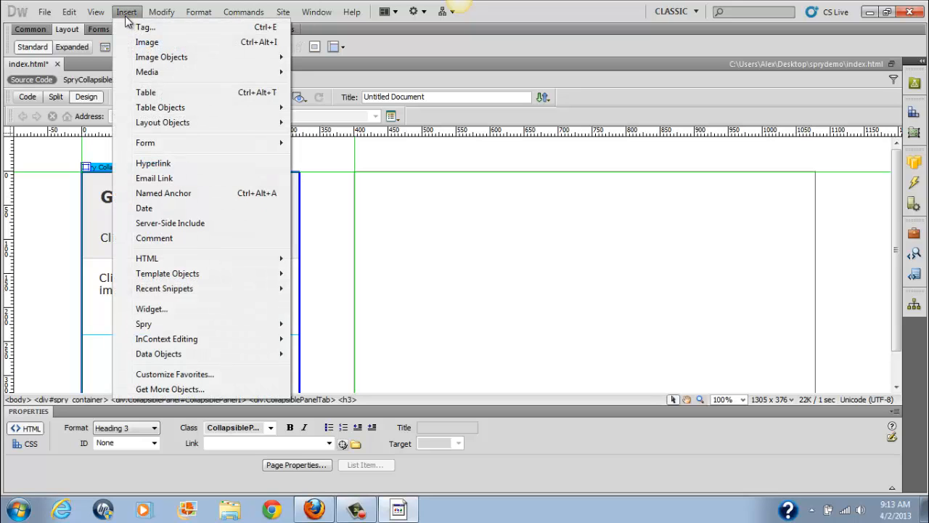
{"action": "left_click", "coordinate": [166, 47]}
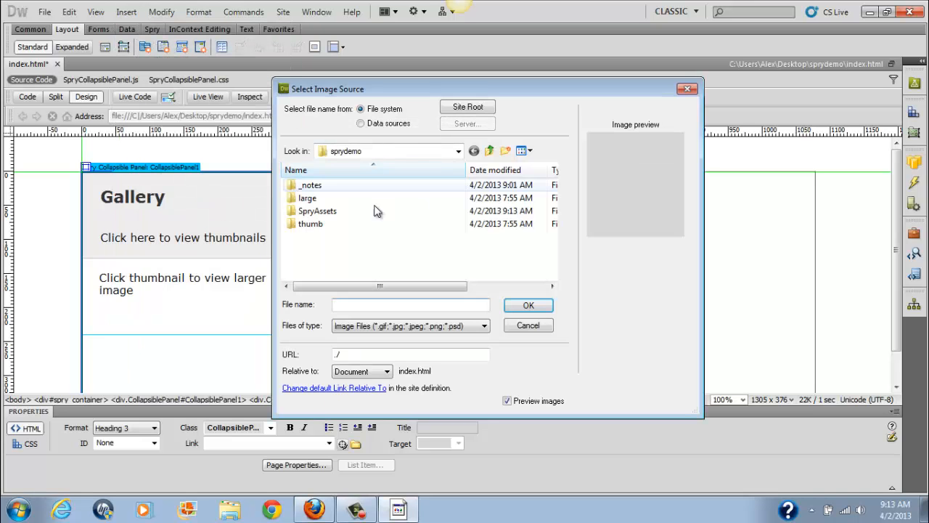
{"action": "double_click", "coordinate": [332, 224]}
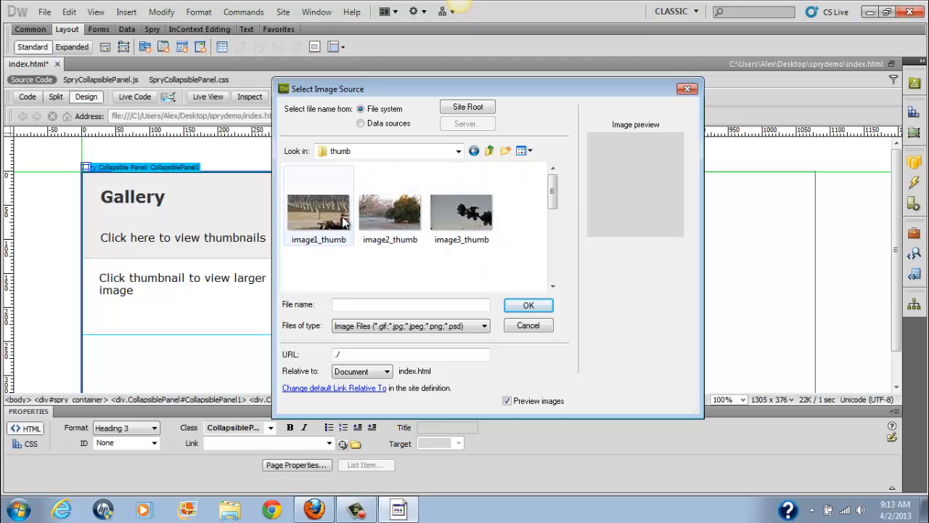
{"action": "left_click", "coordinate": [320, 216]}
{"action": "left_click", "coordinate": [530, 305]}
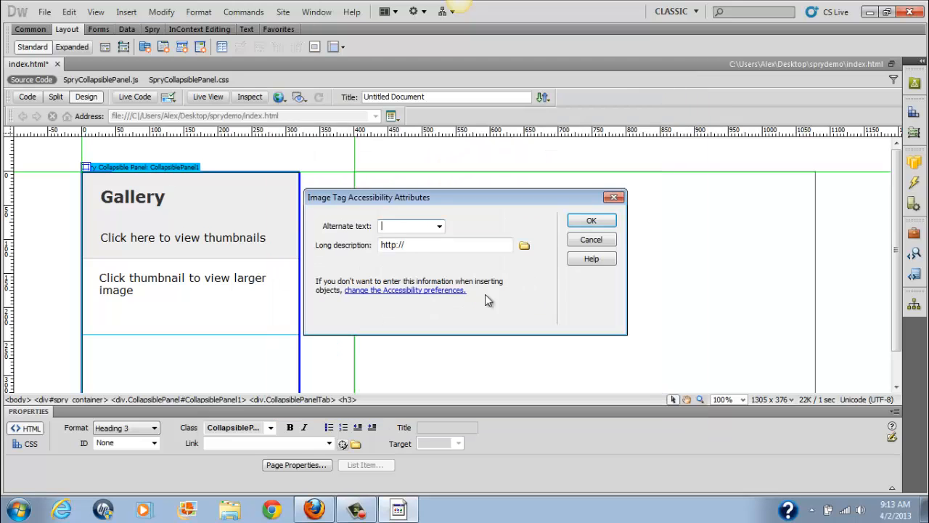
{"action": "left_click", "coordinate": [591, 221]}
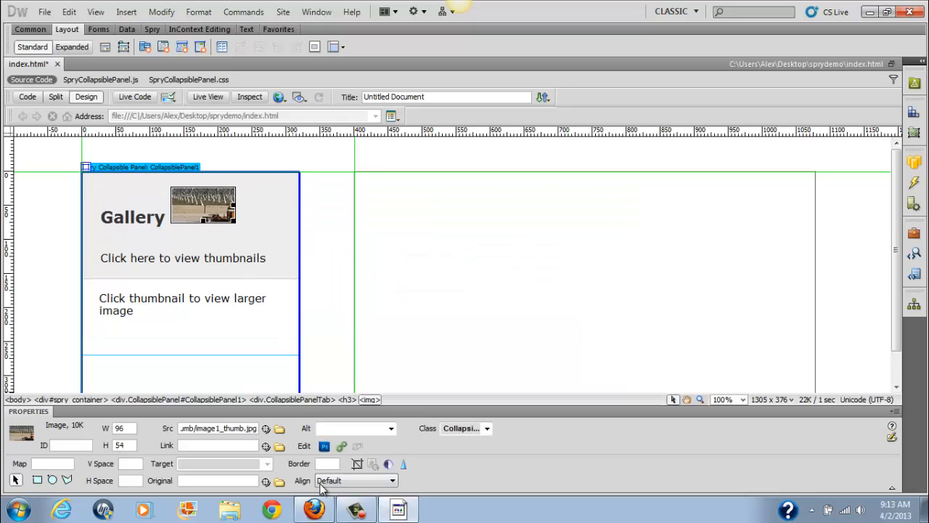
Set the Gallery tab thumbnail's alignment to Right and its border to 0.
{"action": "left_click", "coordinate": [365, 482]}
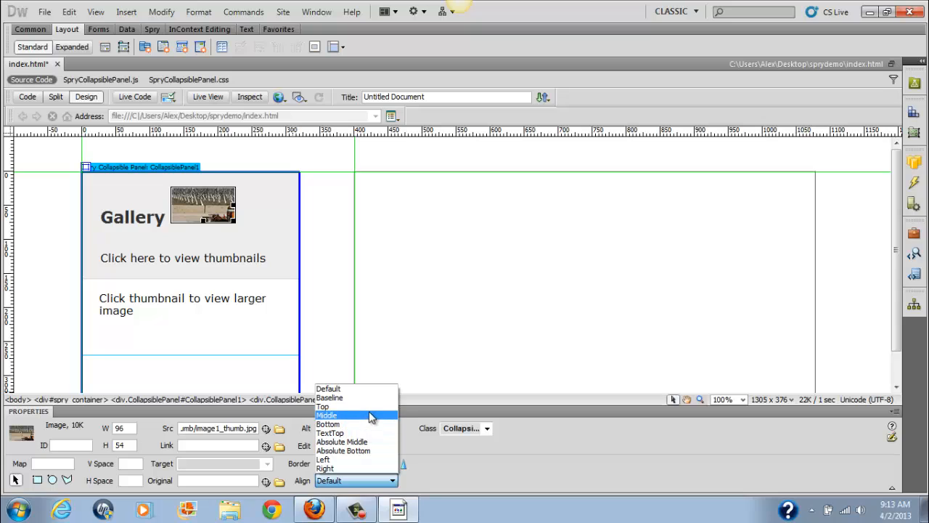
{"action": "left_click", "coordinate": [367, 468]}
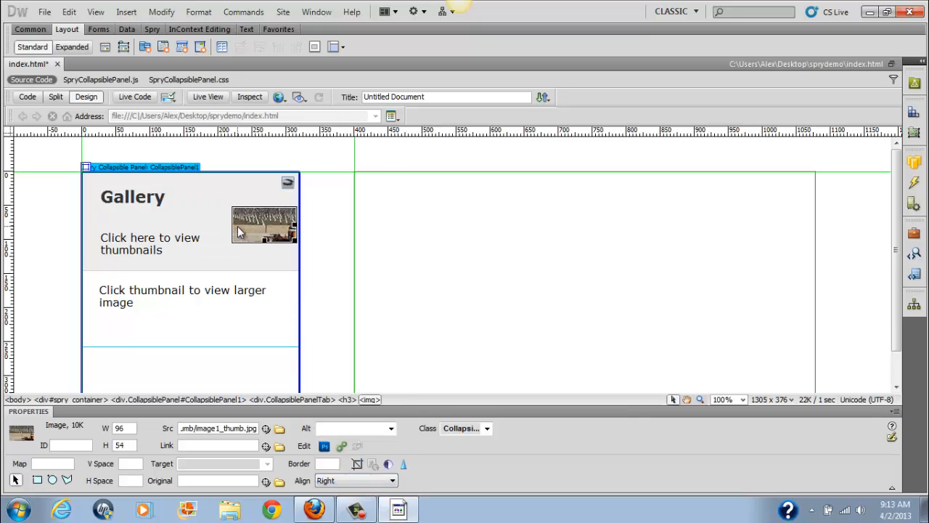
{"action": "left_click", "coordinate": [213, 445]}
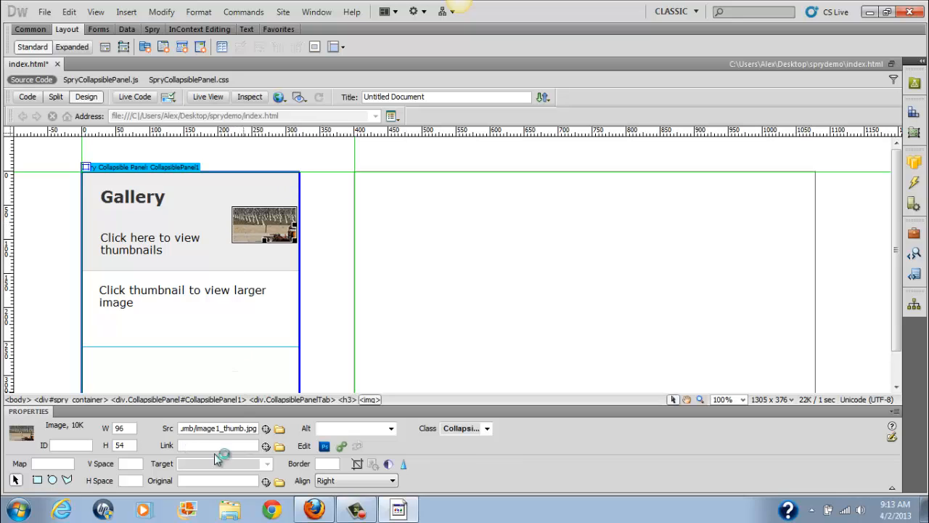
{"action": "left_click", "coordinate": [219, 225]}
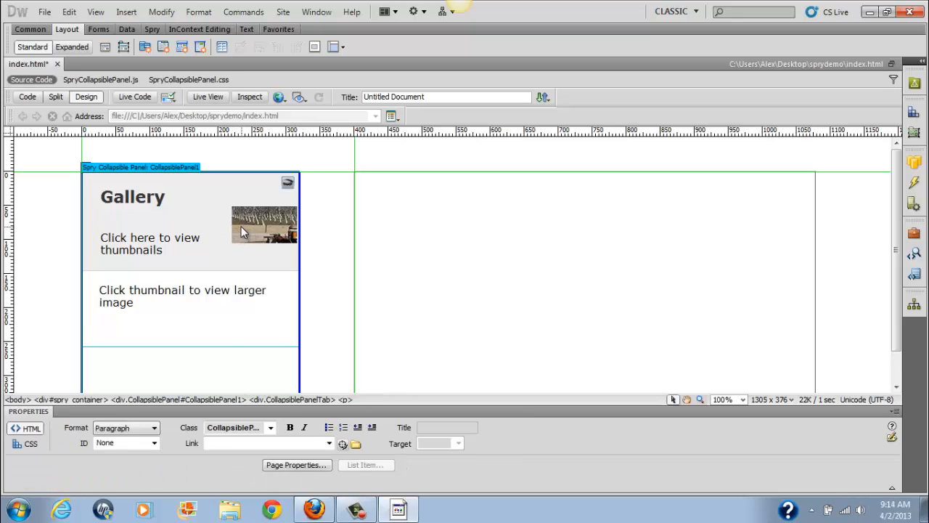
{"action": "left_click", "coordinate": [242, 227]}
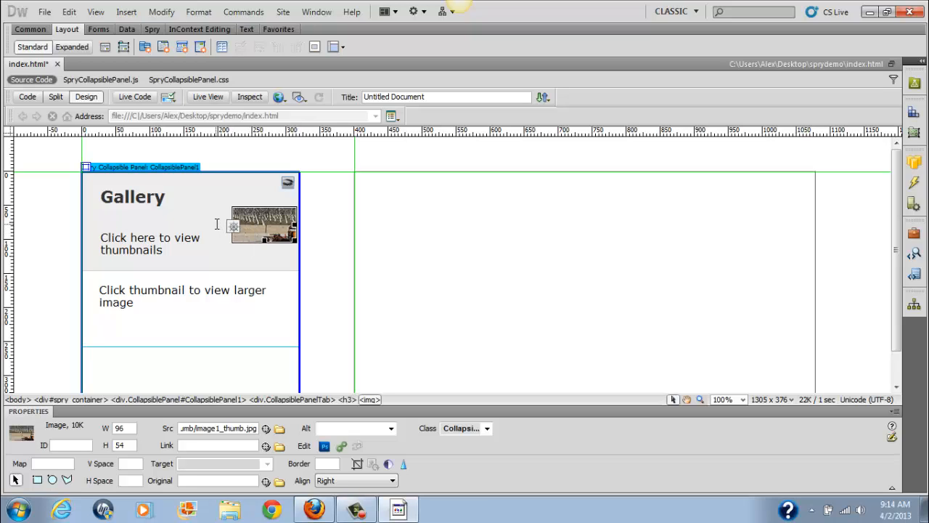
{"action": "left_click", "coordinate": [334, 481]}
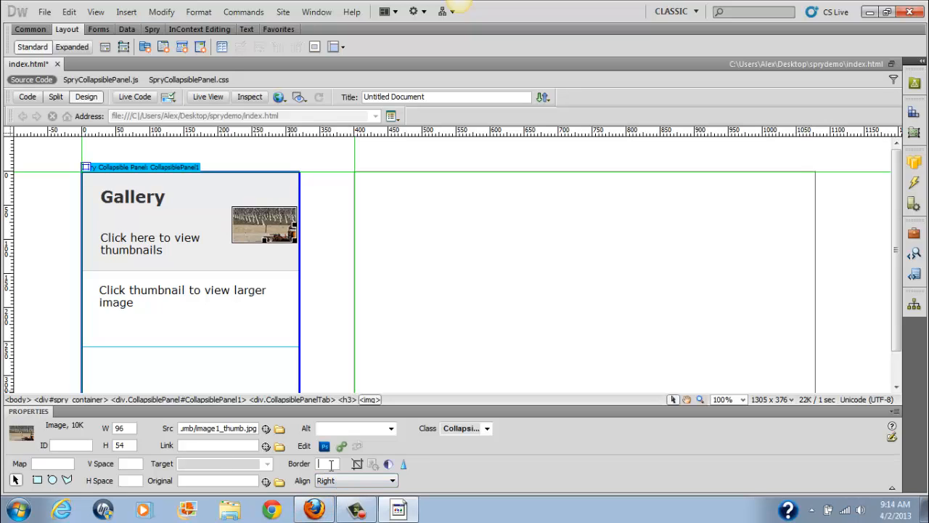
{"action": "type", "text": "0"}
{"action": "key", "text": "Return"}
{"action": "mouse_move", "coordinate": [286, 192]}
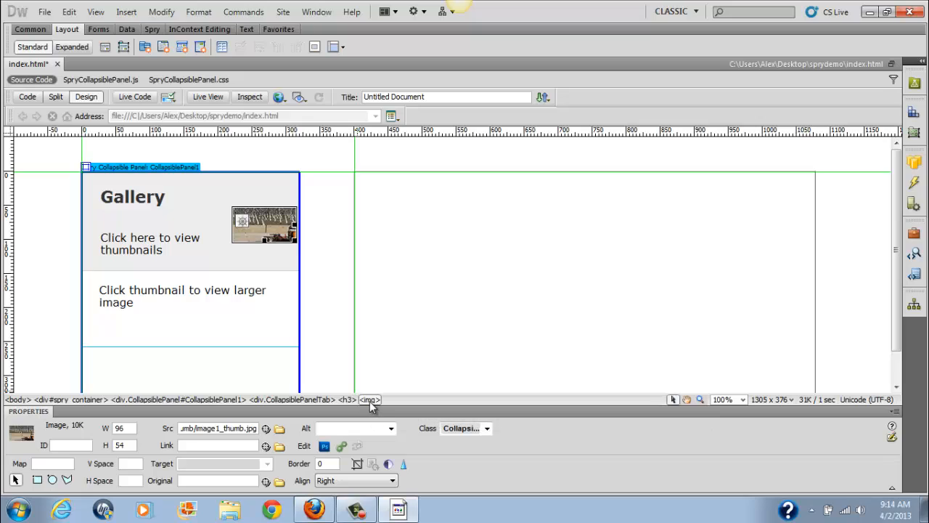
Give the thumbnail image in the Gallery tab the ID image_tab.
{"action": "left_click", "coordinate": [914, 115]}
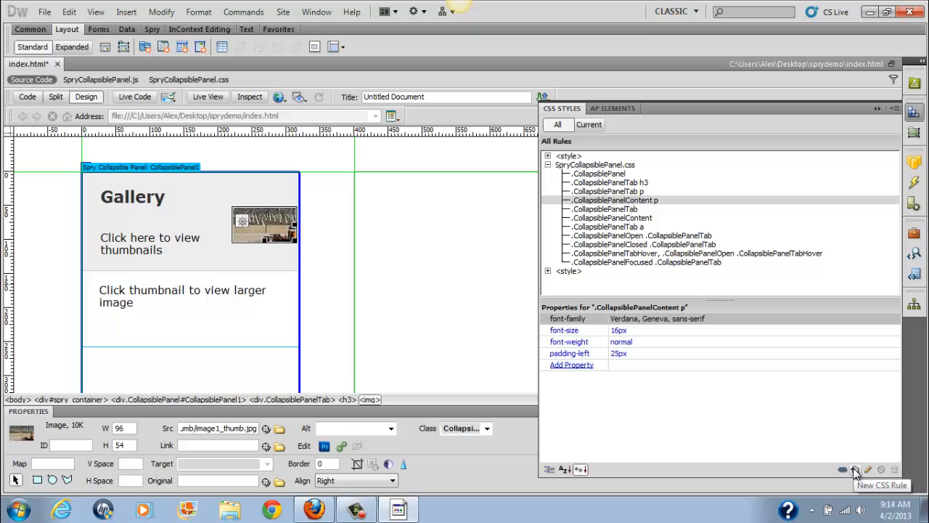
{"action": "left_click", "coordinate": [270, 235]}
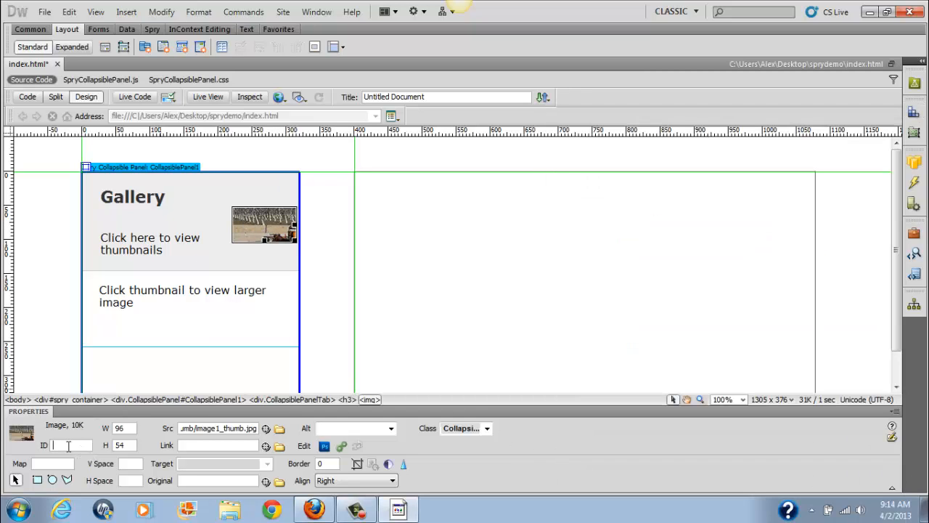
{"action": "type", "text": "image_tab"}
{"action": "key", "text": "Tab"}
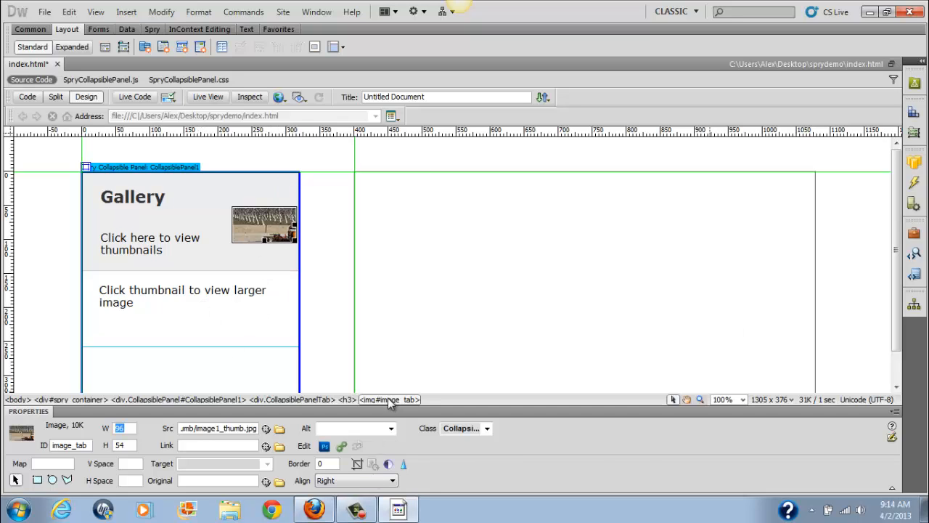
Create a compound CSS rule .CollapsiblePanelTab h3 #image_tab in SpryCollapsiblePanel.css for the tab thumbnail.
{"action": "left_click", "coordinate": [914, 112]}
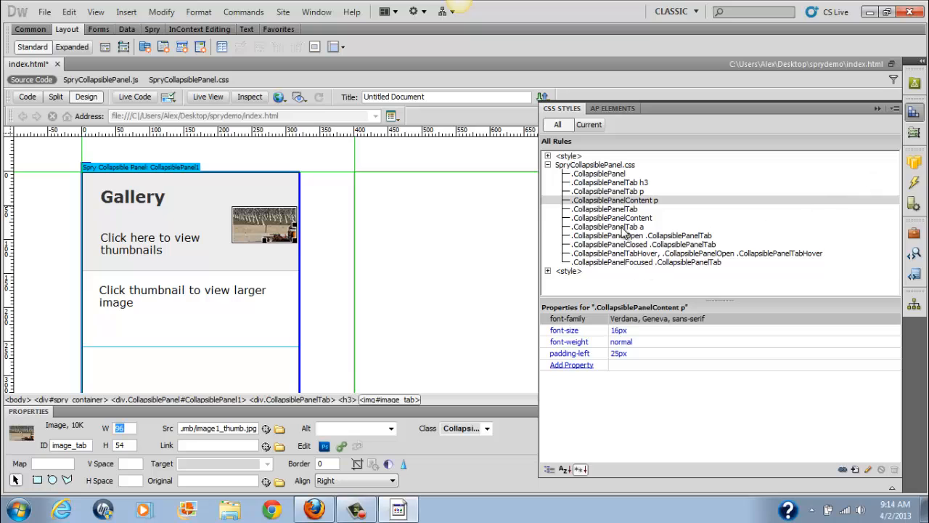
{"action": "left_click", "coordinate": [855, 470]}
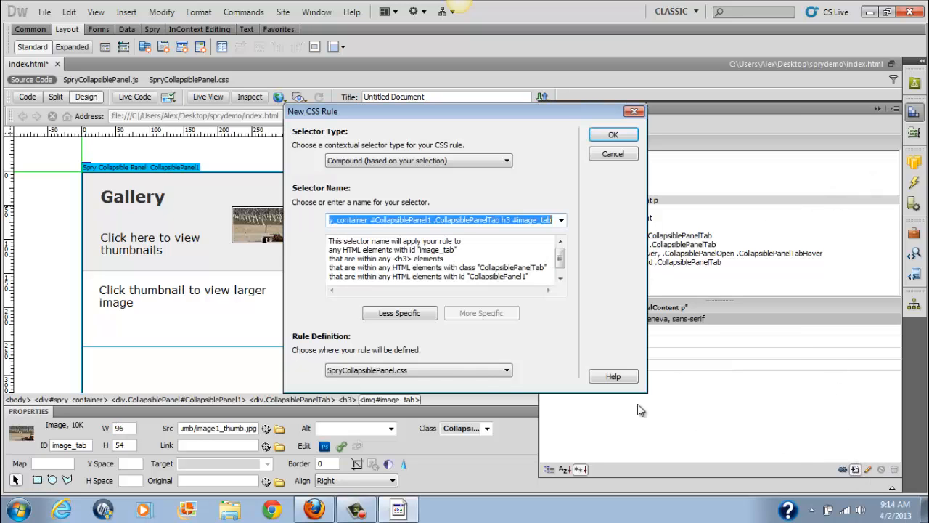
{"action": "left_click", "coordinate": [412, 313]}
{"action": "left_click", "coordinate": [413, 313]}
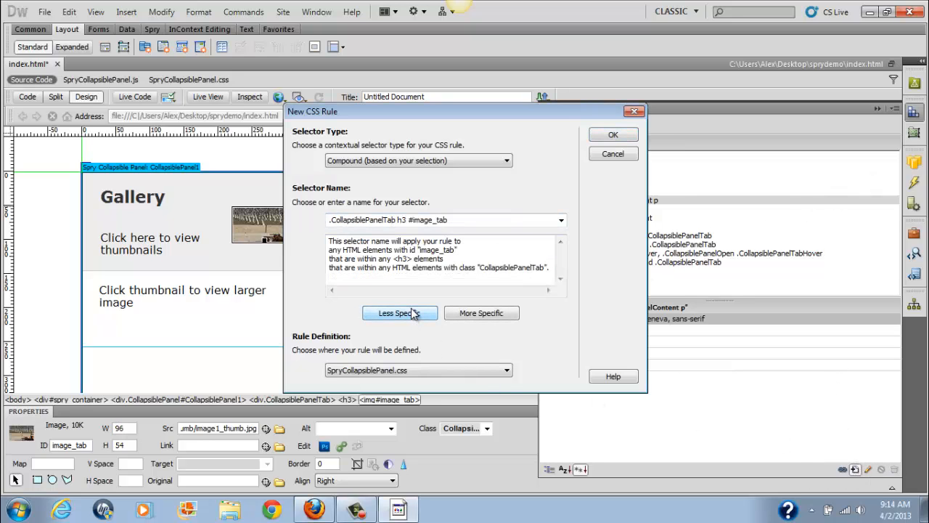
{"action": "left_click", "coordinate": [610, 138]}
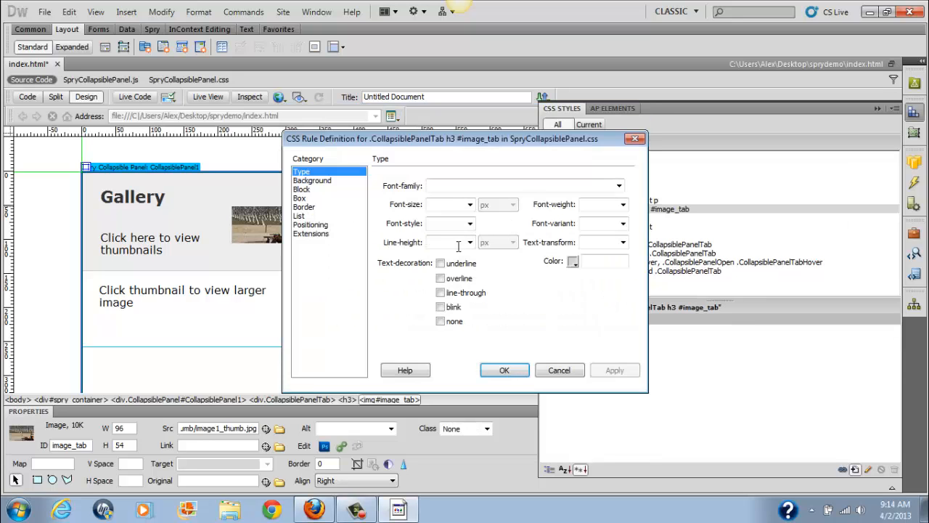
Give the image_tab rule a right padding of 25 px only, apply it, and finish the rule definition.
{"action": "left_click", "coordinate": [299, 197]}
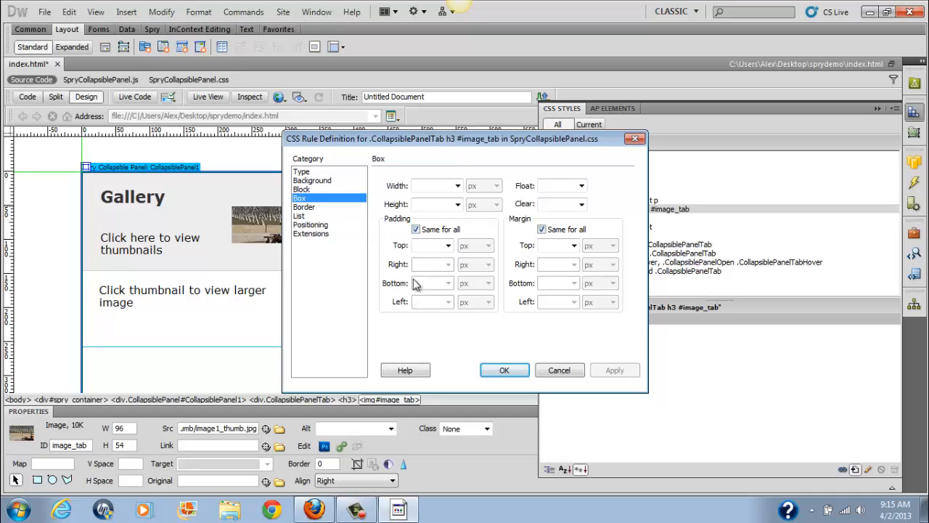
{"action": "left_click", "coordinate": [416, 229]}
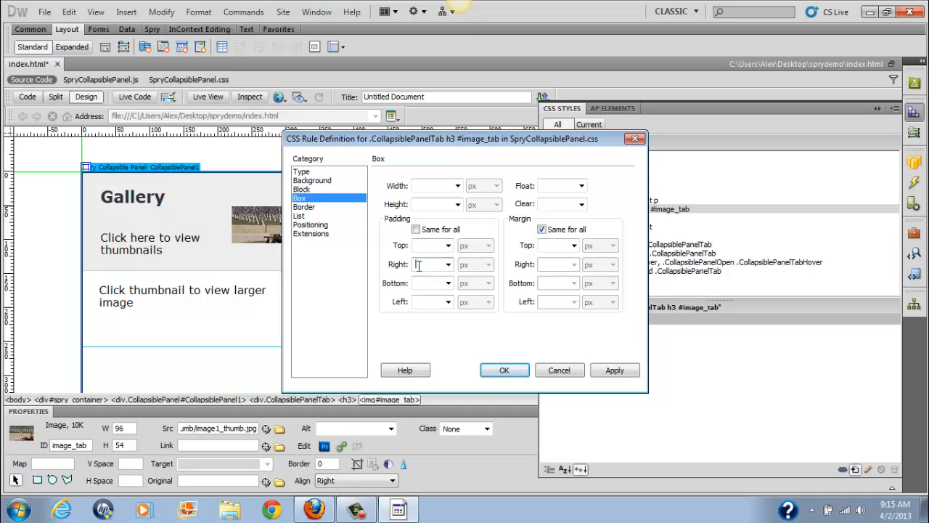
{"action": "type", "text": "25"}
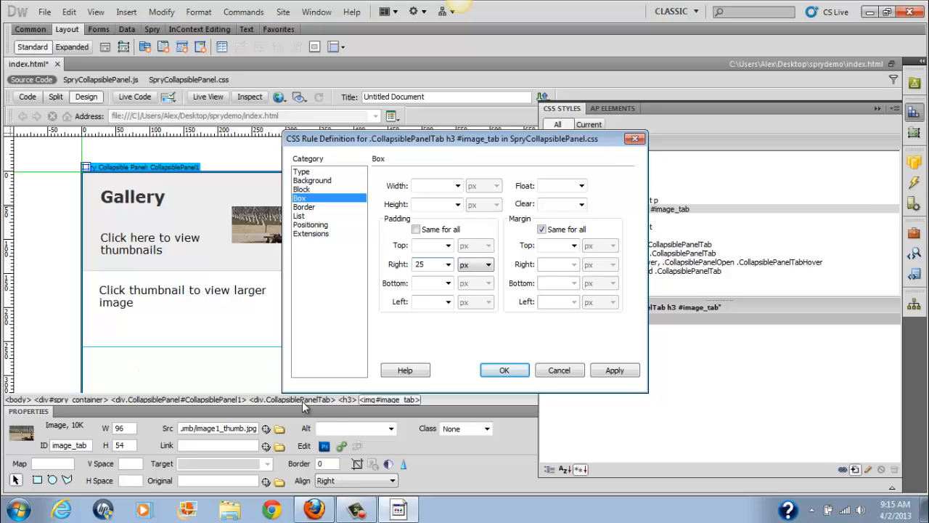
{"action": "left_click", "coordinate": [615, 371]}
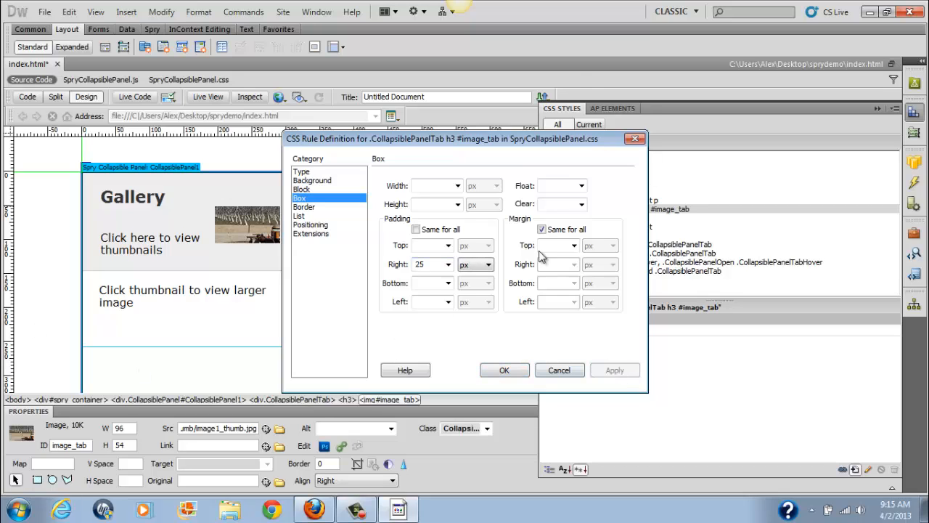
{"action": "left_click_drag", "start_coordinate": [568, 137], "coordinate": [696, 75]}
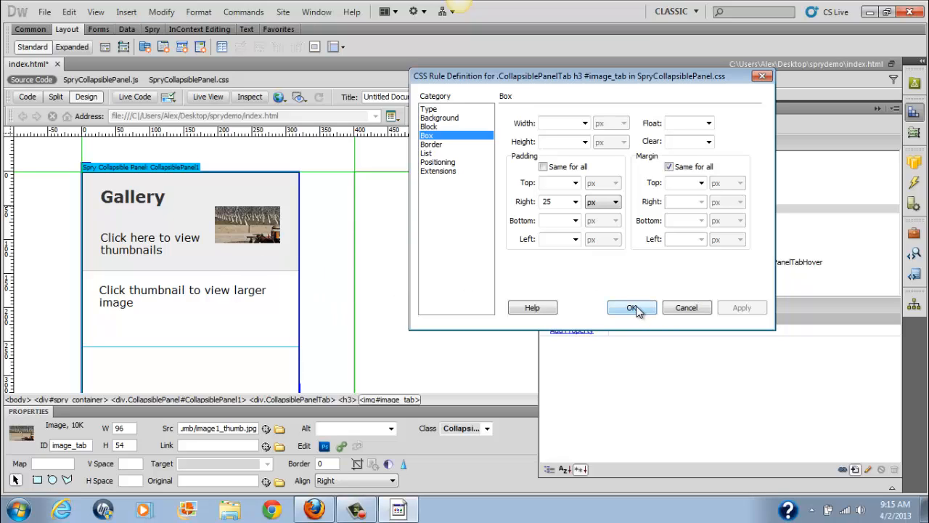
{"action": "left_click", "coordinate": [449, 147]}
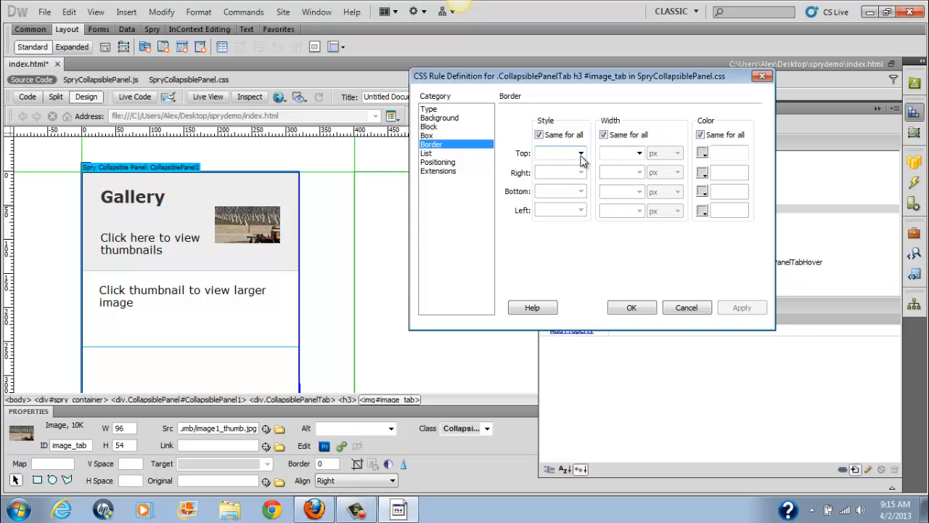
{"action": "left_click", "coordinate": [632, 307]}
{"action": "left_click", "coordinate": [254, 249]}
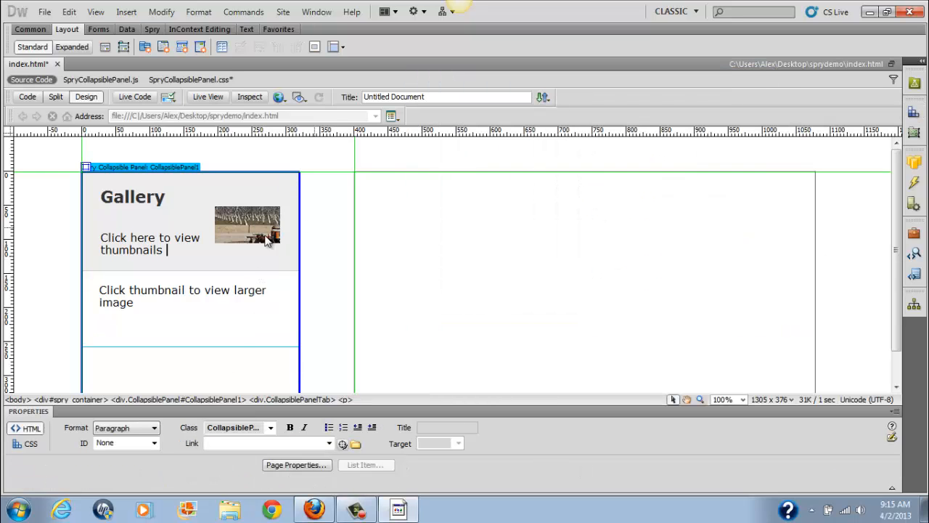
Add a colon after the panel's "Click thumbnail to view larger image" text, start a new paragraph below it, and save index.html.
{"action": "left_click", "coordinate": [42, 11]}
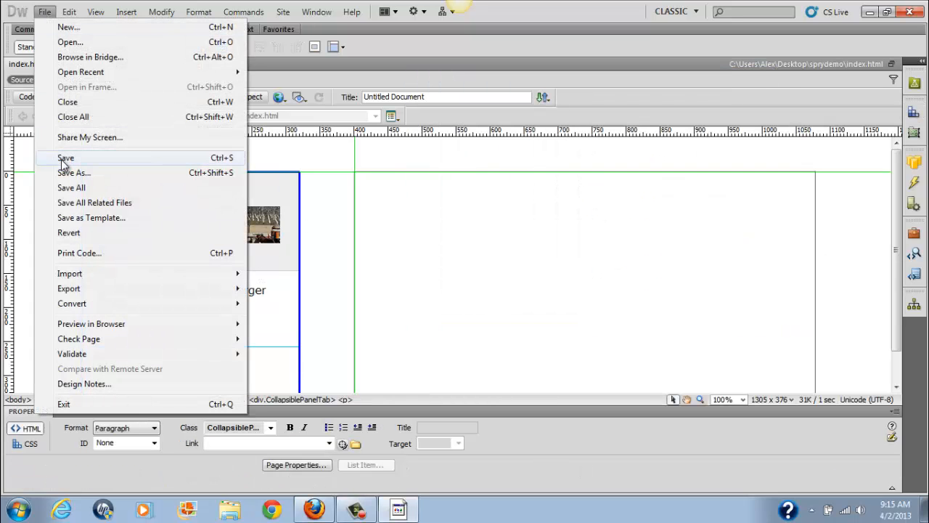
{"action": "left_click", "coordinate": [63, 157]}
{"action": "left_click", "coordinate": [160, 311]}
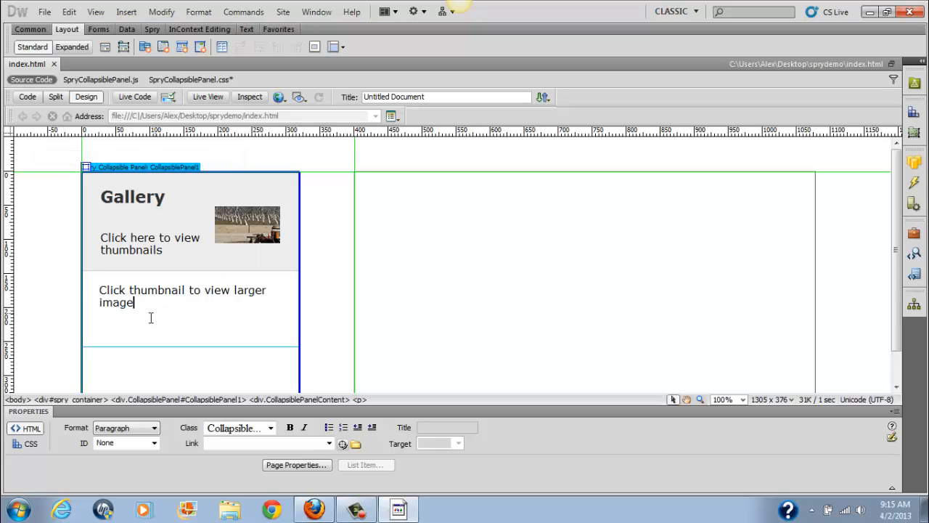
{"action": "type", "text": ":"}
{"action": "key", "text": "Return"}
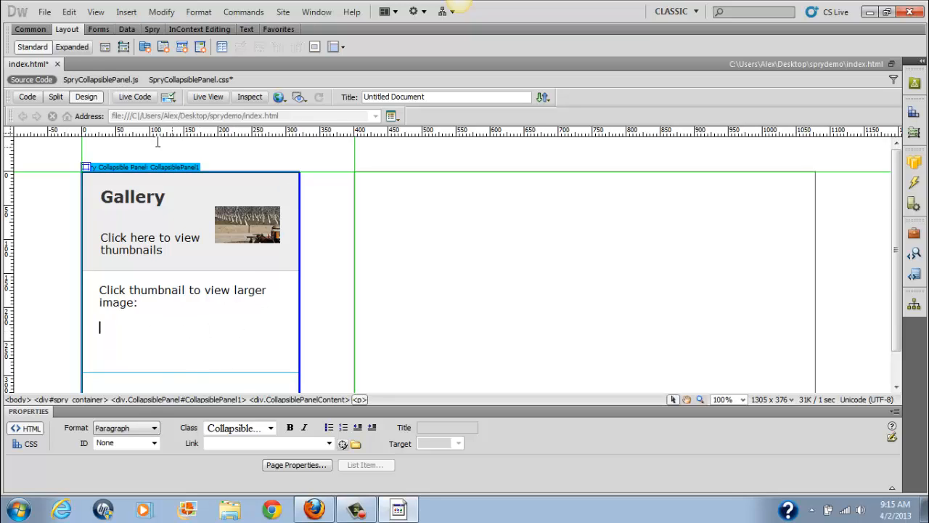
{"action": "left_click", "coordinate": [42, 12]}
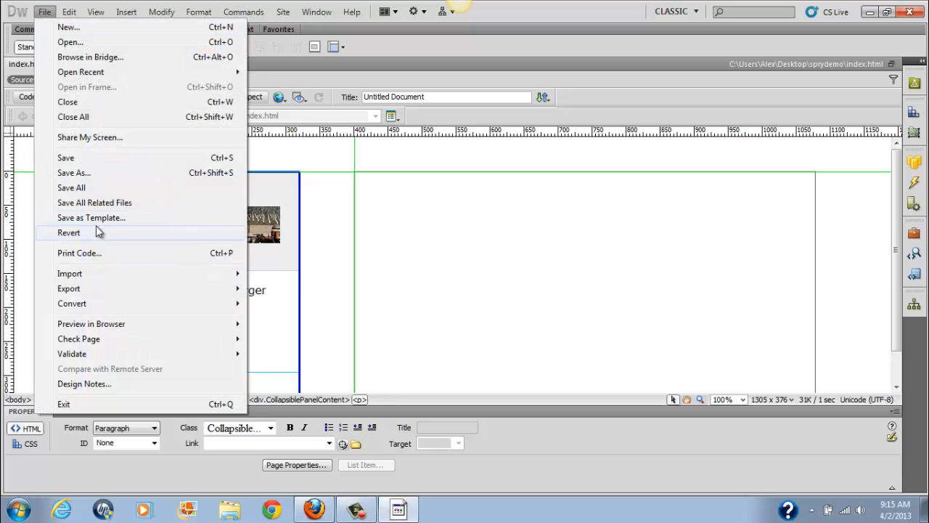
{"action": "left_click", "coordinate": [97, 156]}
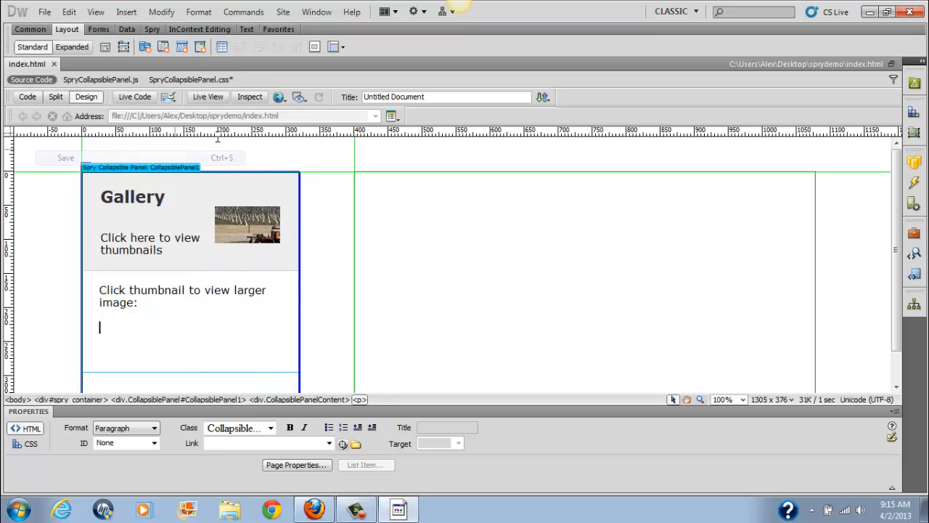
Insert image1_thumb from the thumb folder in the panel content's new paragraph with the alternate text orchard.
{"action": "left_click", "coordinate": [128, 14]}
{"action": "left_click", "coordinate": [177, 42]}
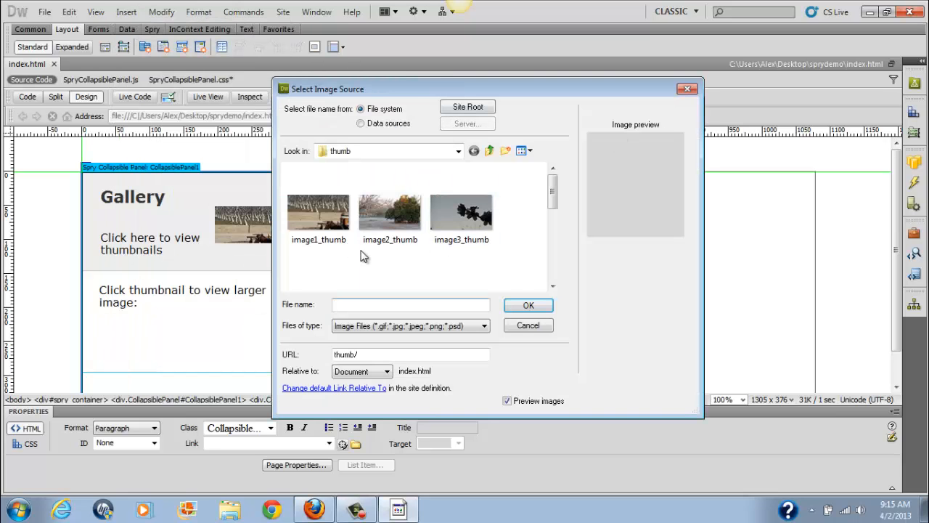
{"action": "left_click", "coordinate": [337, 232]}
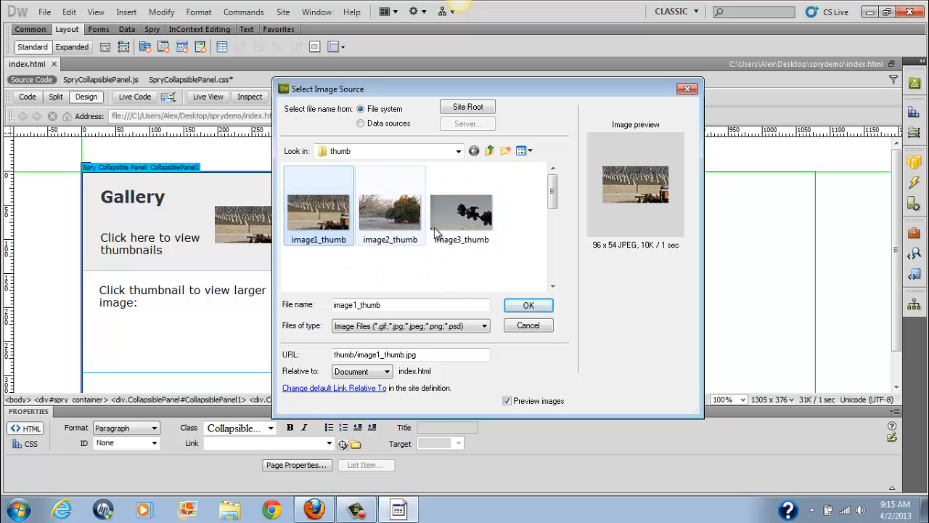
{"action": "left_click", "coordinate": [535, 308]}
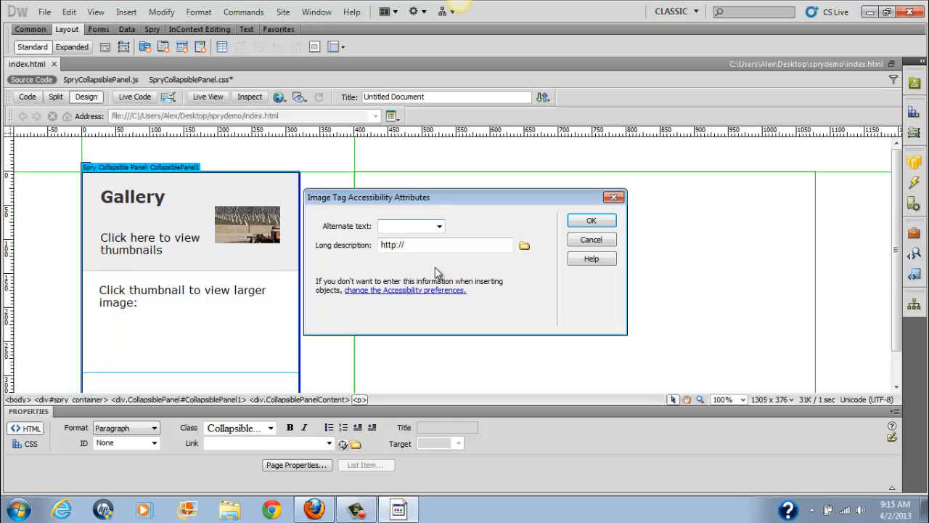
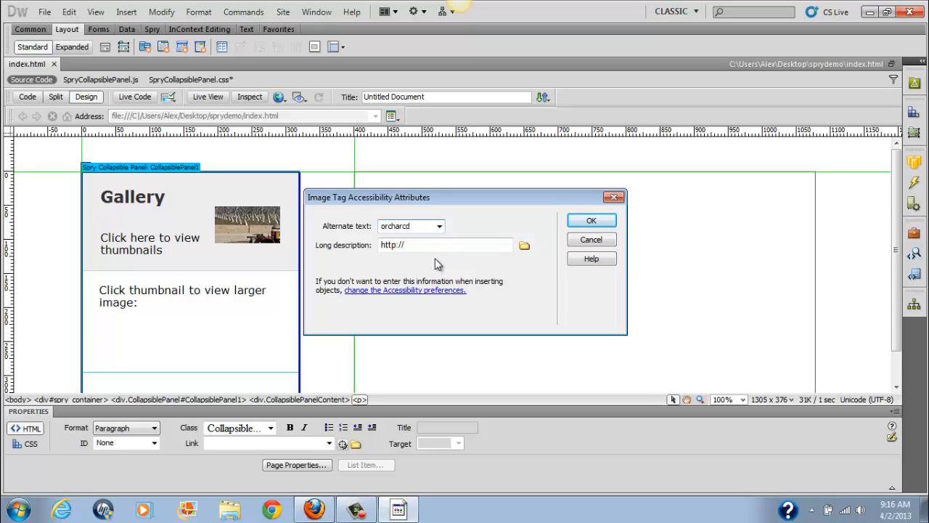
{"action": "key", "text": "BackSpace"}
{"action": "key", "text": "BackSpace"}
{"action": "key", "text": "BackSpace"}
{"action": "type", "text": "rd"}
{"action": "left_click", "coordinate": [589, 221]}
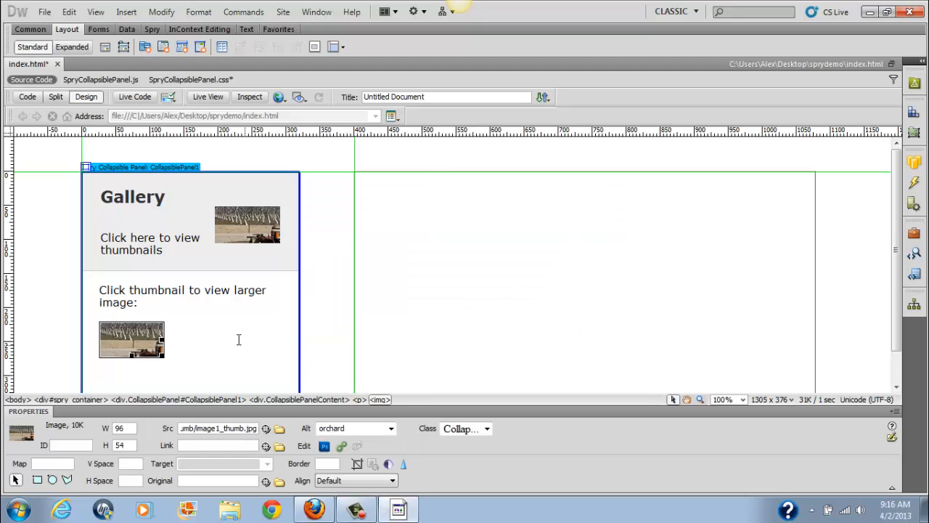
Insert image2_thumb beside the first content thumbnail, with alternate text describing the orange tree.
{"action": "left_click", "coordinate": [225, 333]}
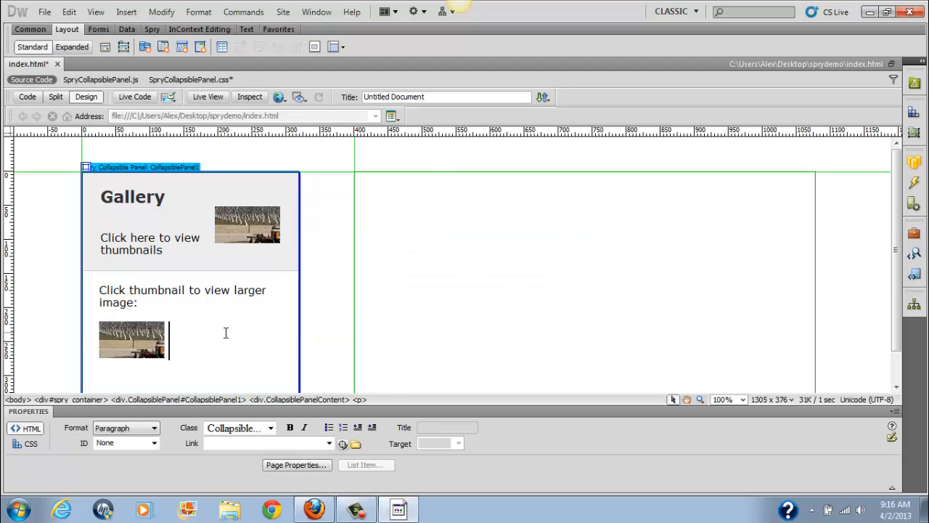
{"action": "left_click", "coordinate": [132, 13]}
{"action": "left_click", "coordinate": [145, 41]}
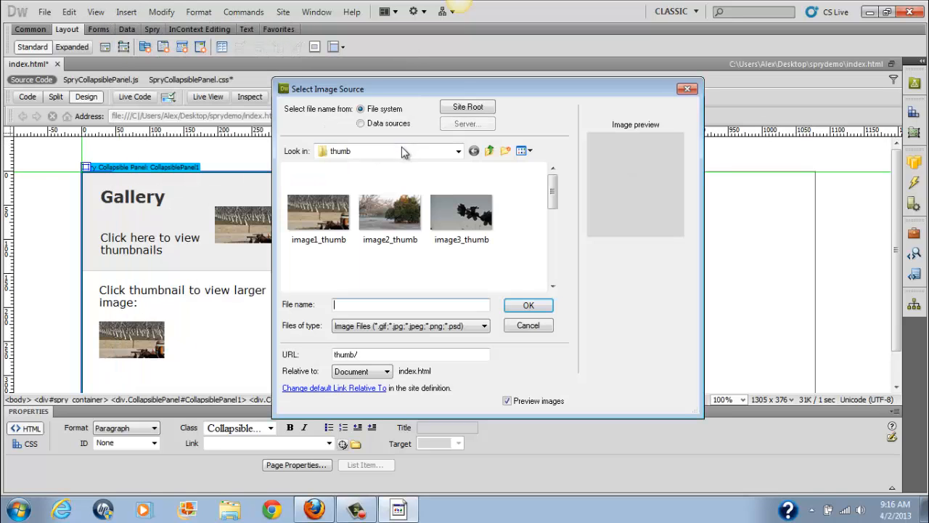
{"action": "left_click", "coordinate": [413, 236]}
{"action": "left_click", "coordinate": [544, 306]}
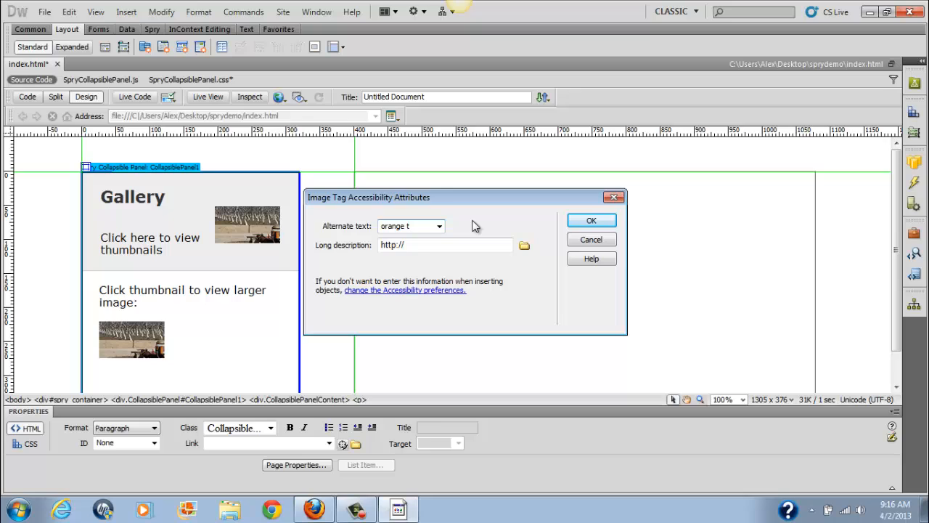
{"action": "left_click", "coordinate": [611, 219]}
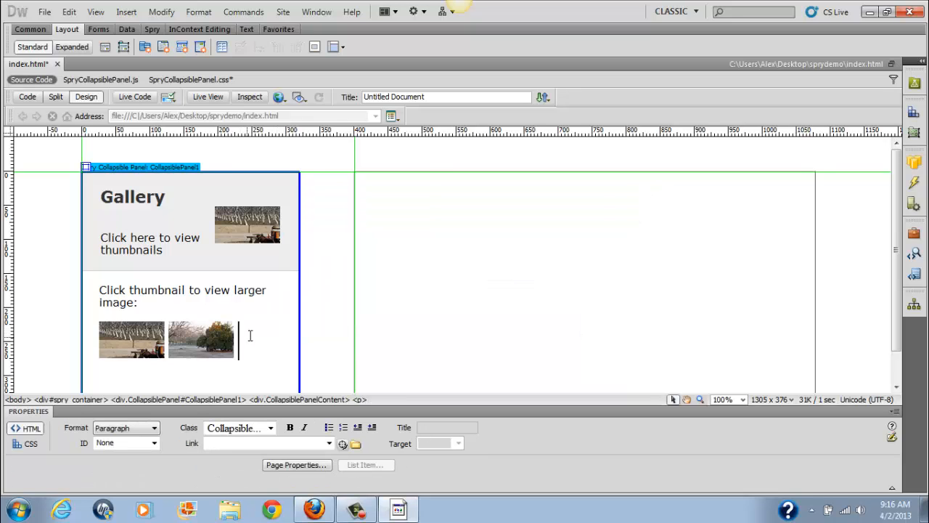
Insert image3_thumb after the second content thumbnail with the alternate text blossom.
{"action": "left_click", "coordinate": [127, 12]}
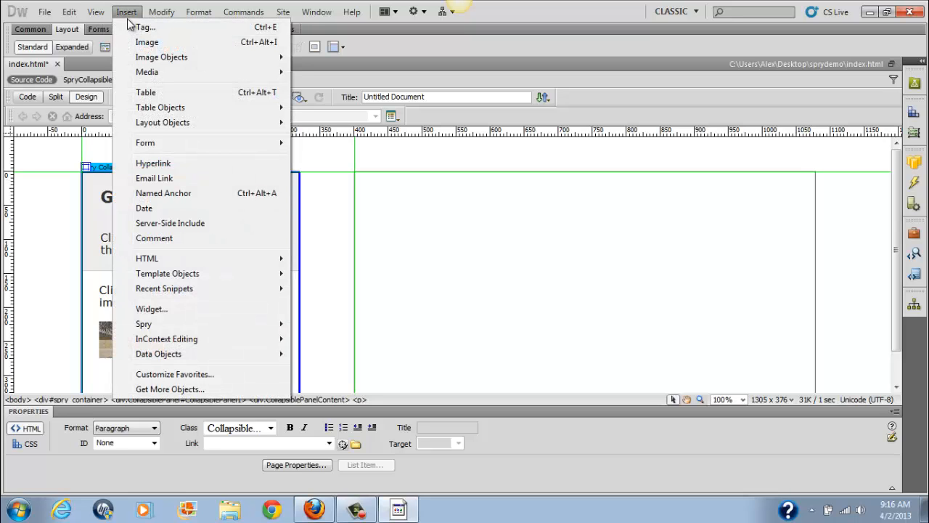
{"action": "left_click", "coordinate": [149, 39]}
{"action": "left_click", "coordinate": [492, 231]}
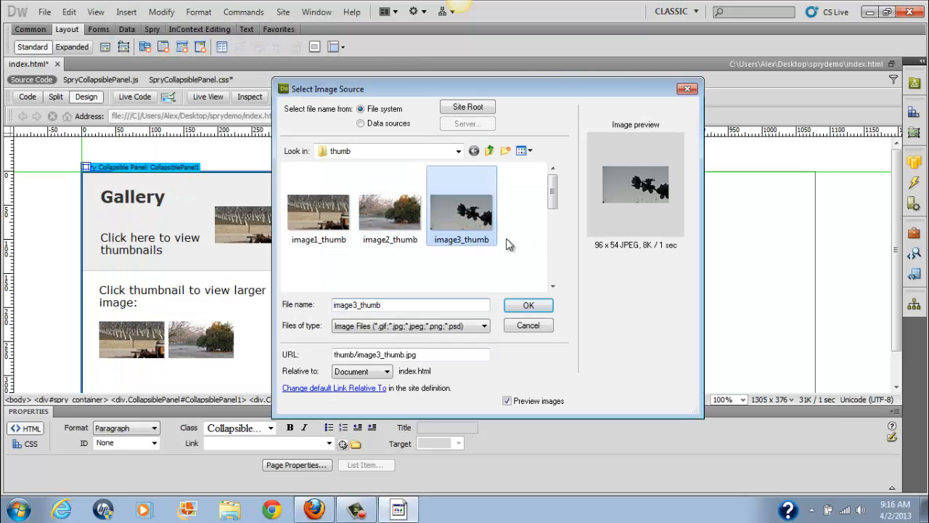
{"action": "left_click", "coordinate": [543, 309]}
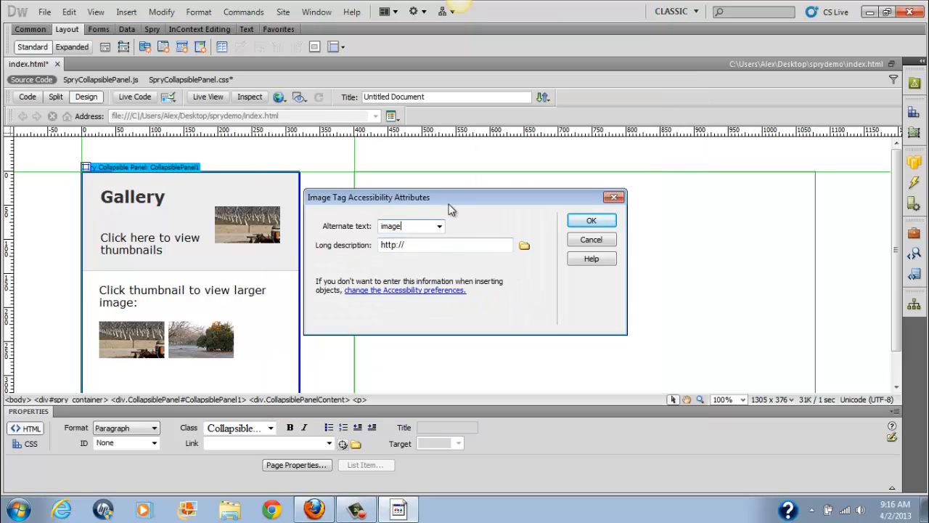
{"action": "key", "text": "BackSpace"}
{"action": "key", "text": "BackSpace"}
{"action": "key", "text": "BackSpace"}
{"action": "key", "text": "BackSpace"}
{"action": "type", "text": "blossom"}
{"action": "left_click", "coordinate": [591, 220]}
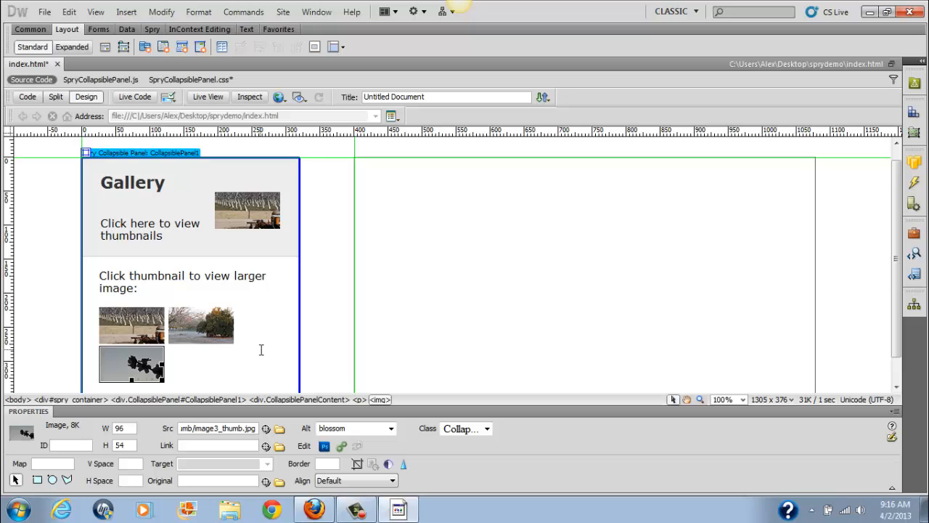
Insert image4_thumb after the third content thumbnail with the alternate text blossoms.
{"action": "left_click", "coordinate": [247, 353]}
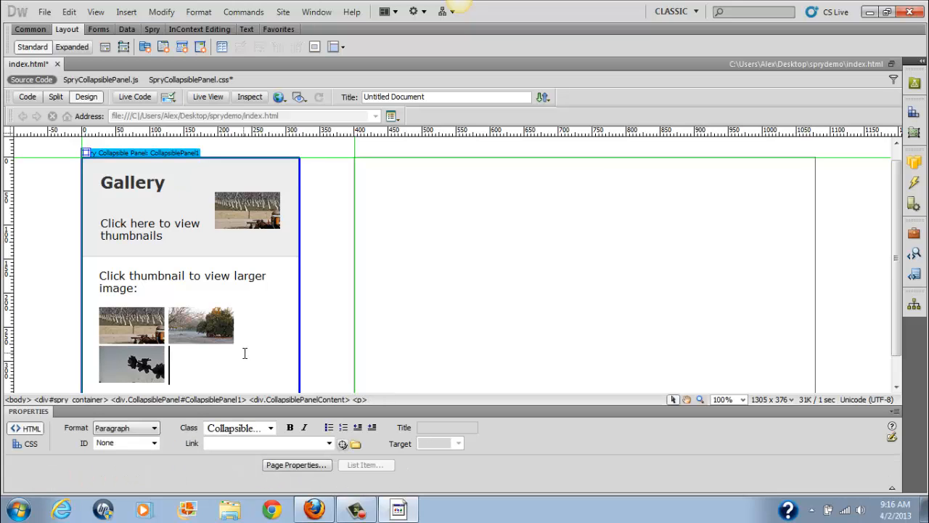
{"action": "left_click", "coordinate": [126, 11]}
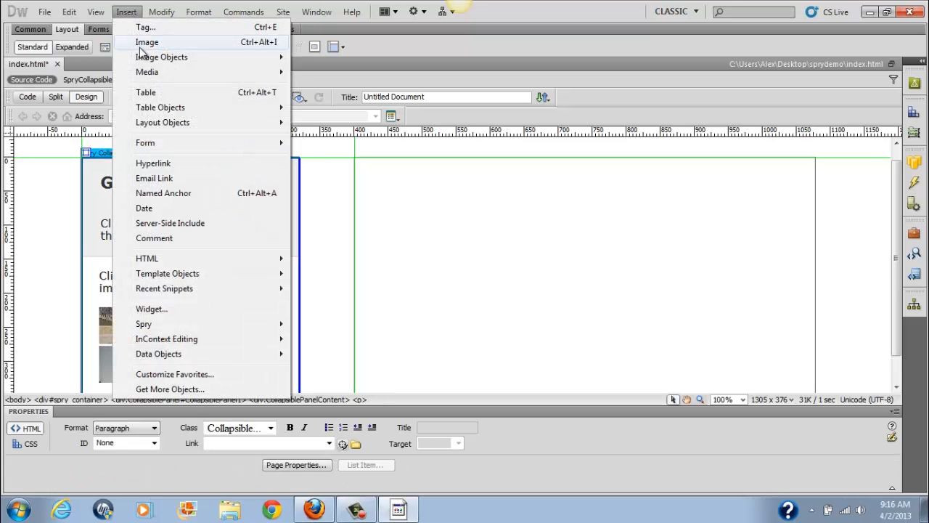
{"action": "left_click", "coordinate": [312, 41]}
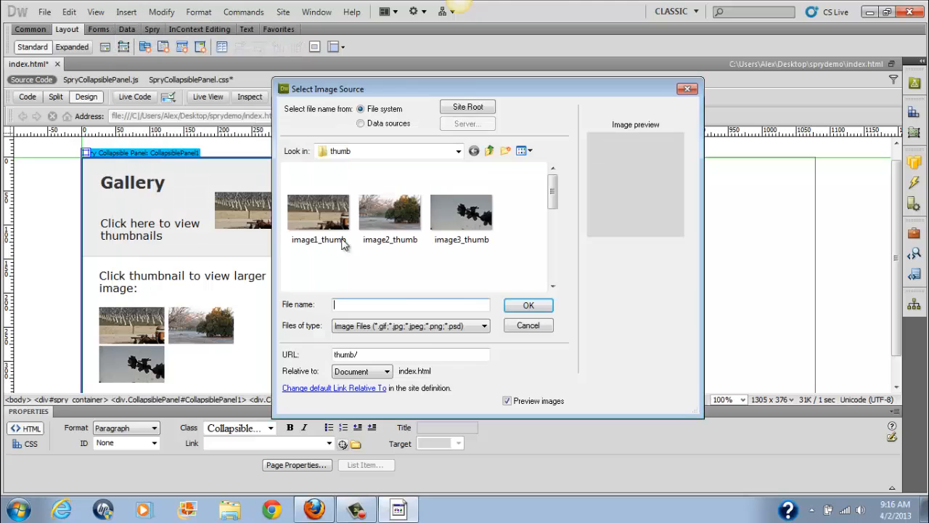
{"action": "left_click", "coordinate": [553, 286]}
{"action": "left_click", "coordinate": [319, 258]}
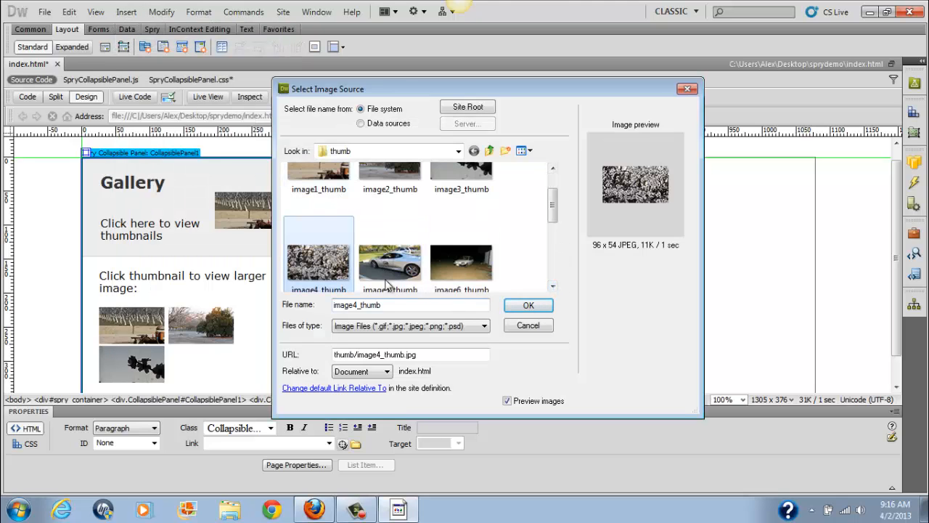
{"action": "left_click", "coordinate": [528, 305]}
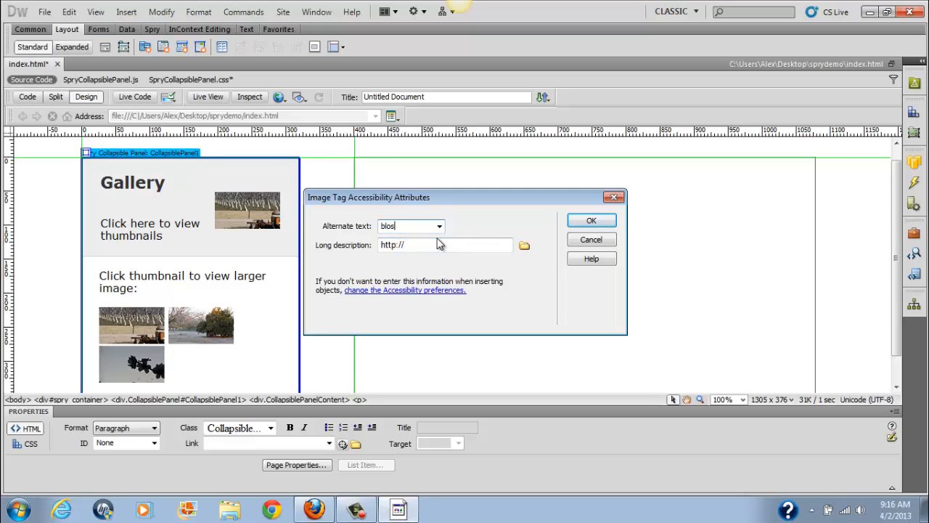
{"action": "type", "text": "blossoms"}
{"action": "key", "text": "Return"}
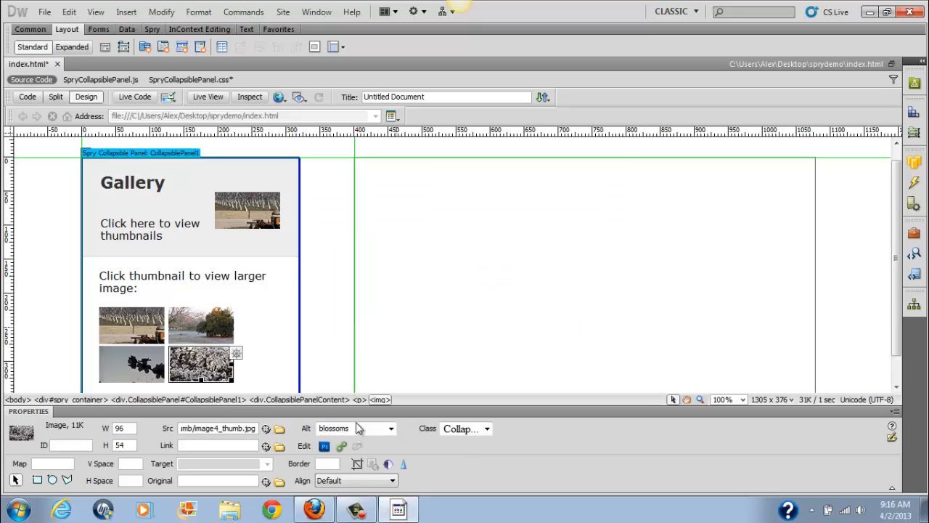
Insert image5_thumb after the fourth content thumbnail with the alternate text ferrari.
{"action": "left_click", "coordinate": [281, 354]}
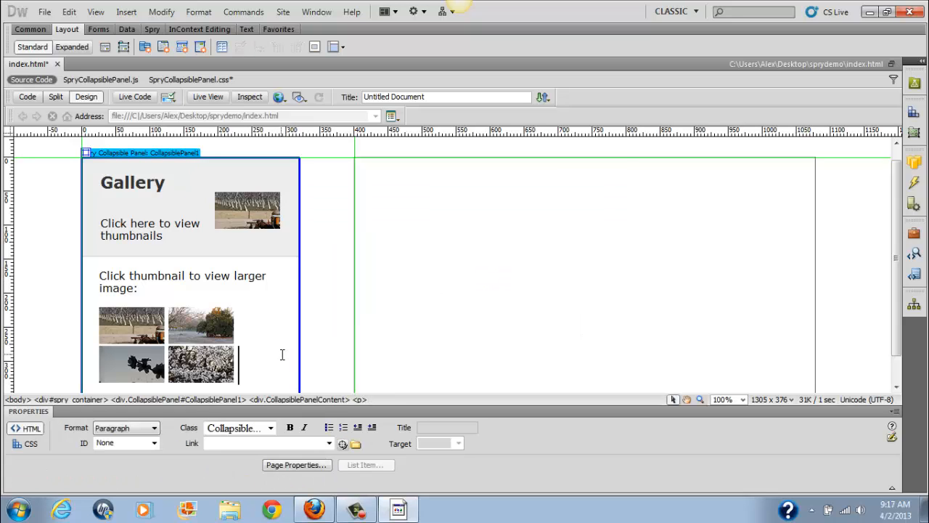
{"action": "left_click", "coordinate": [130, 15]}
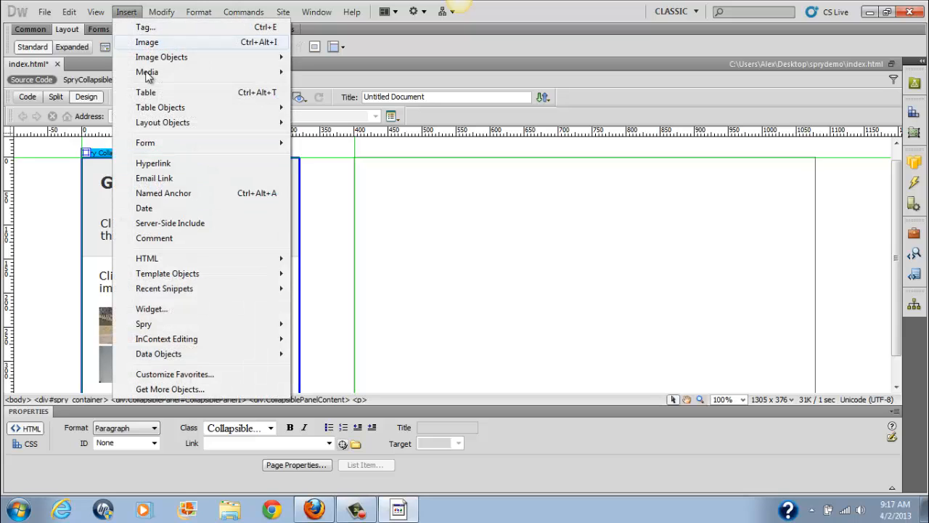
{"action": "left_click", "coordinate": [159, 40]}
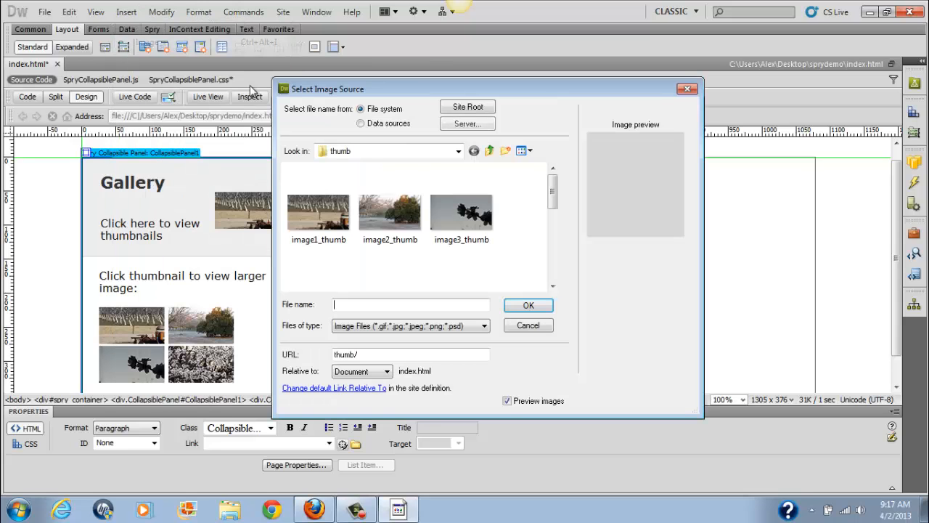
{"action": "left_click", "coordinate": [552, 289]}
{"action": "left_click", "coordinate": [400, 270]}
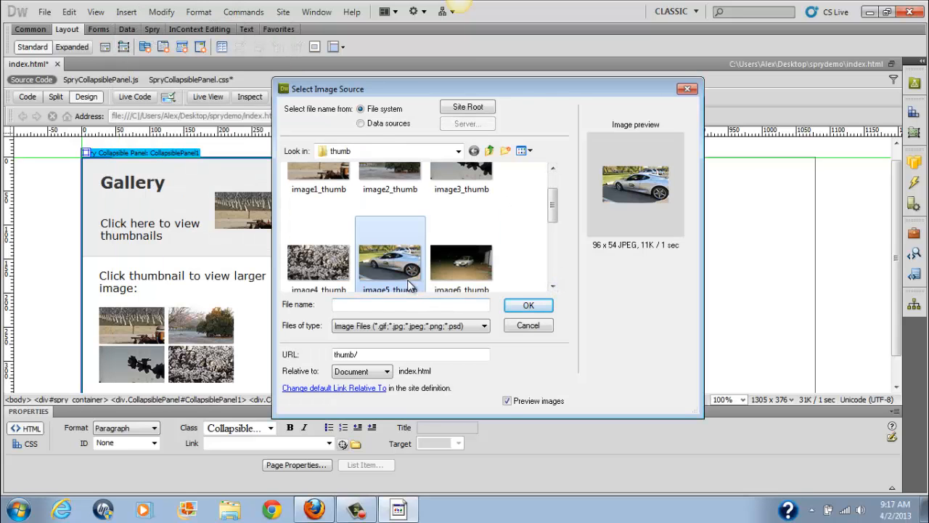
{"action": "left_click", "coordinate": [518, 304]}
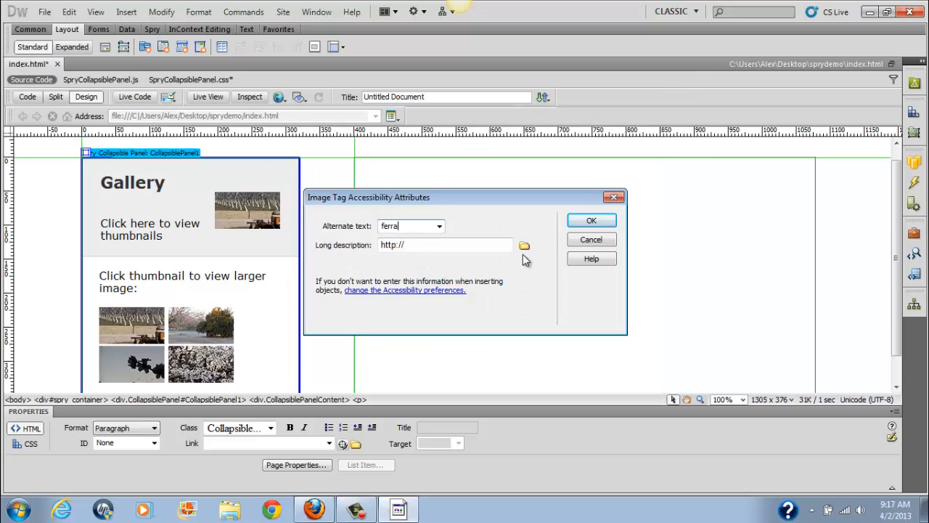
{"action": "key", "text": "Return"}
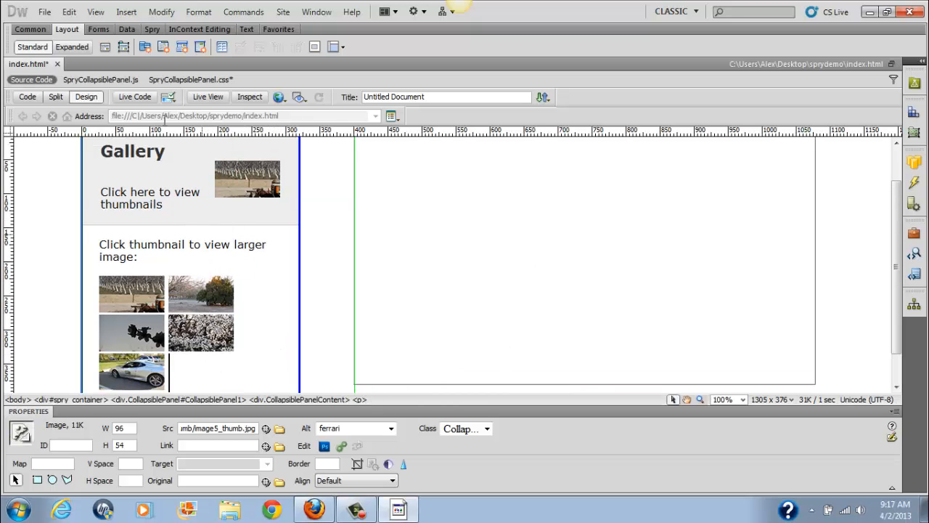
Insert image6_thumb after the fifth content thumbnail with the alternate text geo metrof, and start a new paragraph below the thumbnails.
{"action": "left_click", "coordinate": [126, 12]}
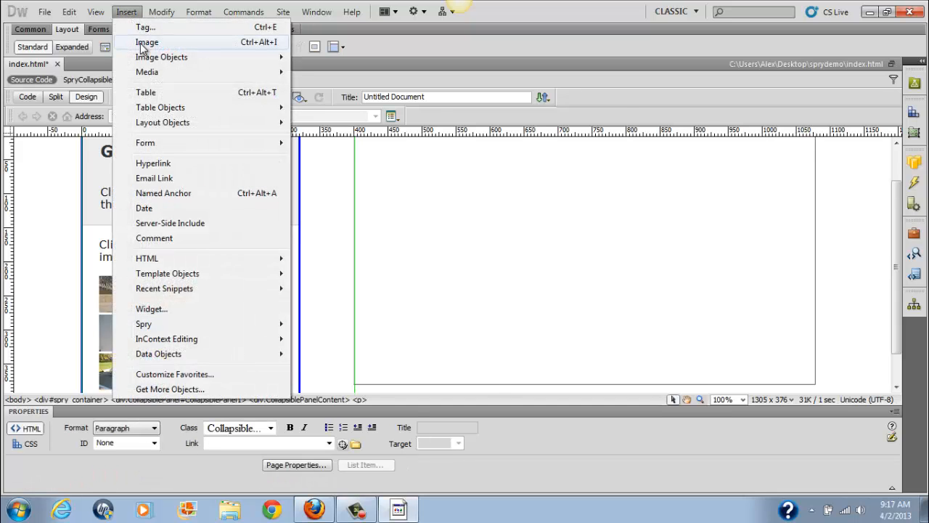
{"action": "left_click", "coordinate": [138, 42]}
{"action": "scroll", "coordinate": [554, 283], "scroll_direction": "down", "scroll_amount": 2}
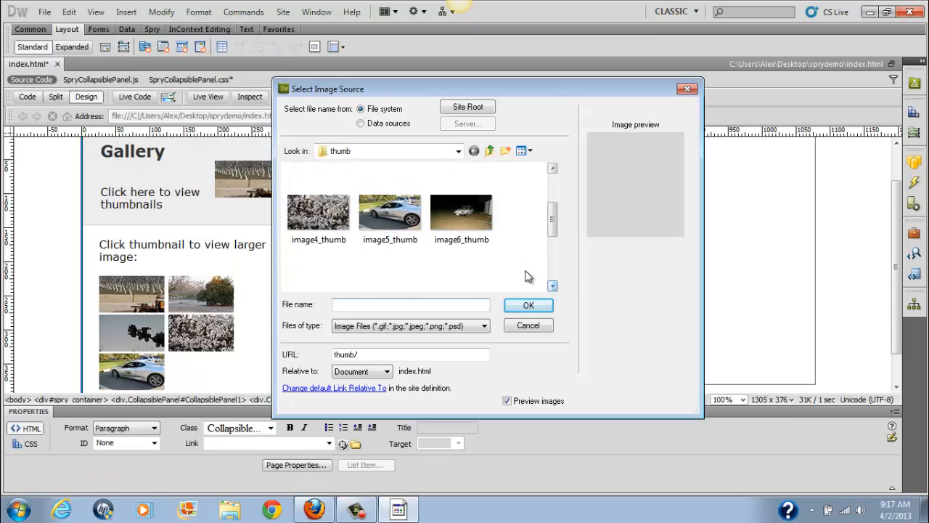
{"action": "left_click", "coordinate": [492, 238]}
{"action": "left_click", "coordinate": [515, 301]}
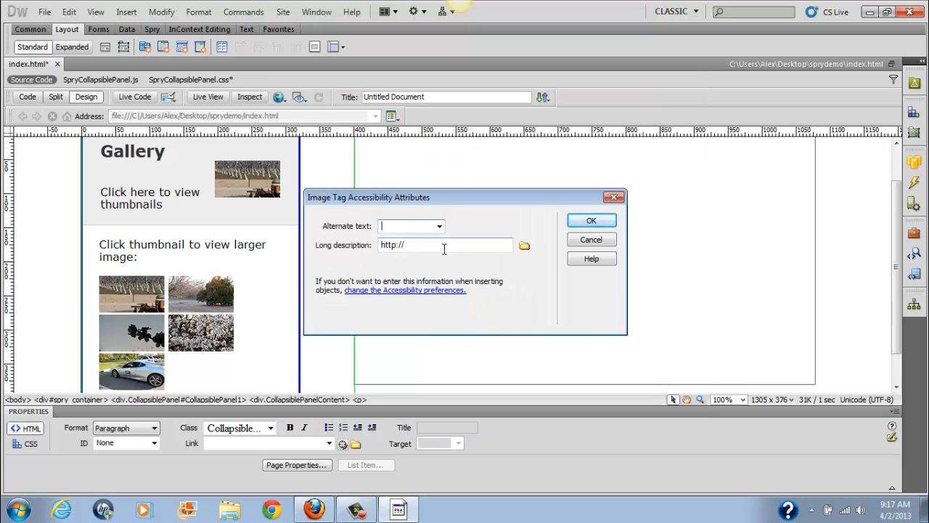
{"action": "type", "text": "geo metro"}
{"action": "key", "text": "Return"}
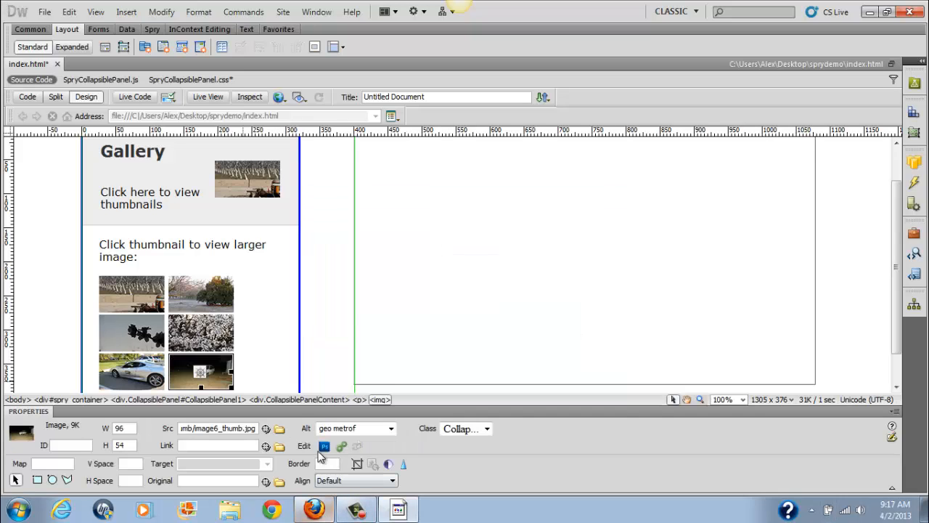
{"action": "left_click", "coordinate": [275, 369]}
{"action": "key", "text": "Return"}
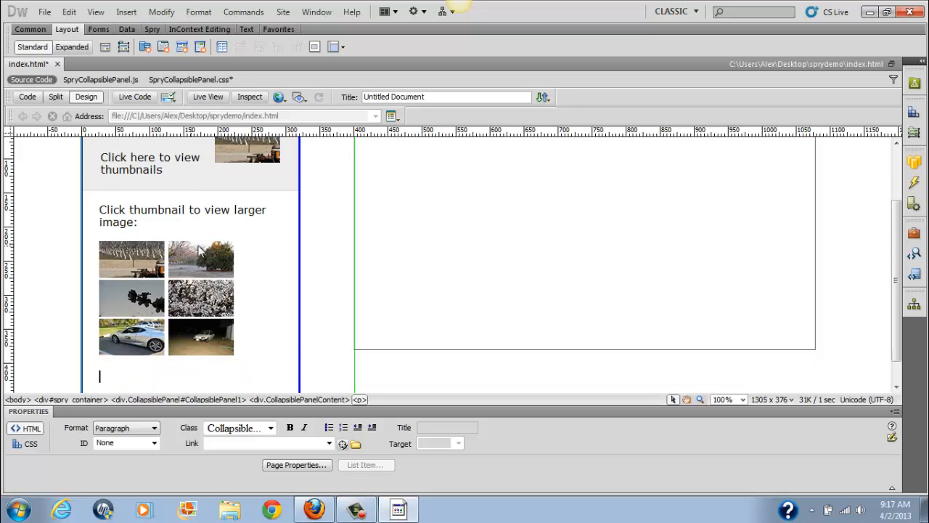
Insert image7_thumb after the sixth content thumbnail with the alternate text dog solovino.
{"action": "left_click", "coordinate": [258, 333]}
{"action": "left_click", "coordinate": [137, 14]}
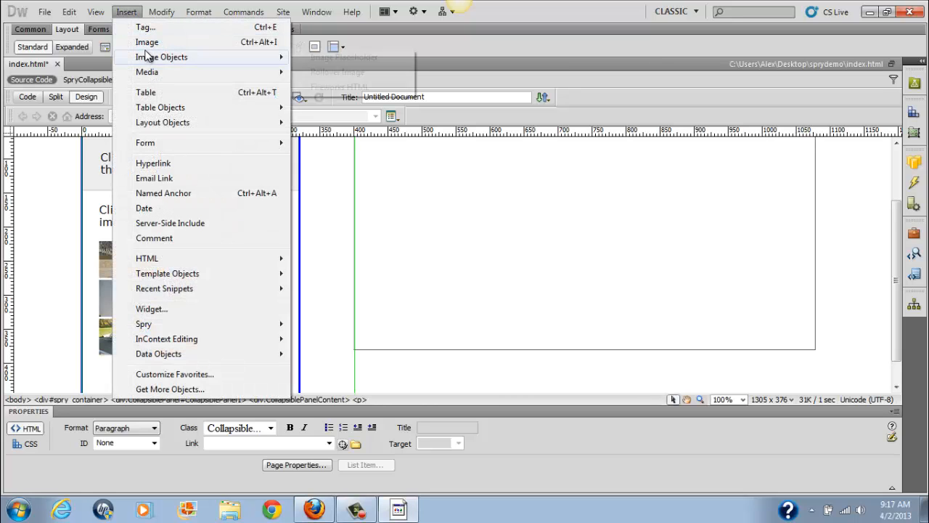
{"action": "left_click", "coordinate": [148, 42]}
{"action": "left_click", "coordinate": [552, 286]}
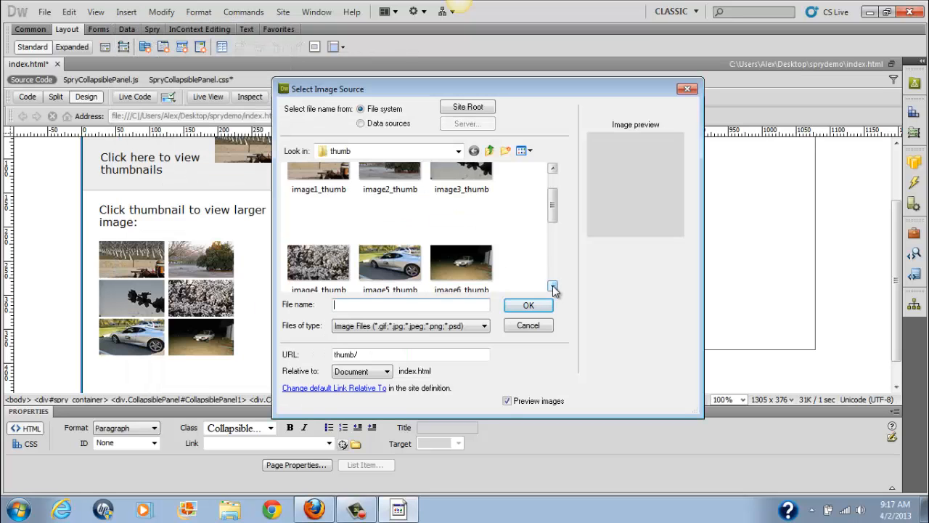
{"action": "left_click", "coordinate": [552, 286]}
{"action": "left_click", "coordinate": [553, 286]}
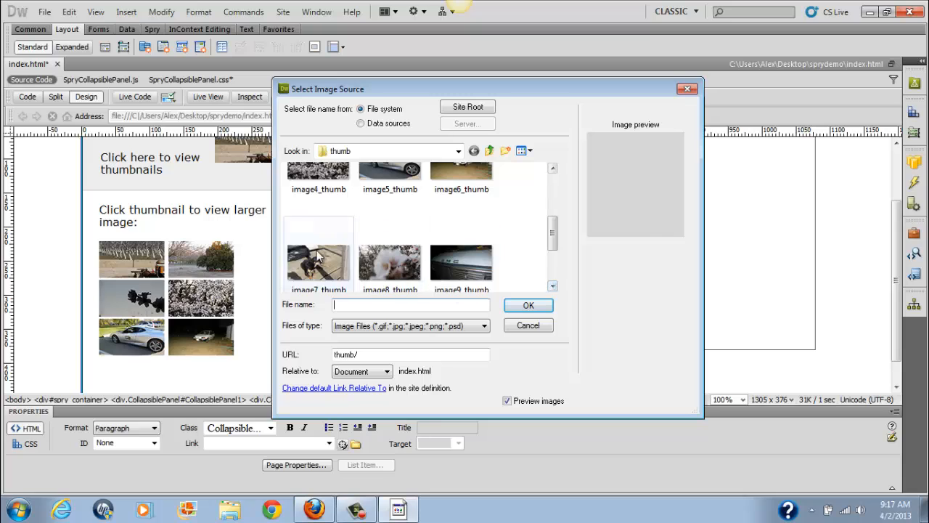
{"action": "left_click", "coordinate": [318, 261]}
{"action": "left_click", "coordinate": [543, 305]}
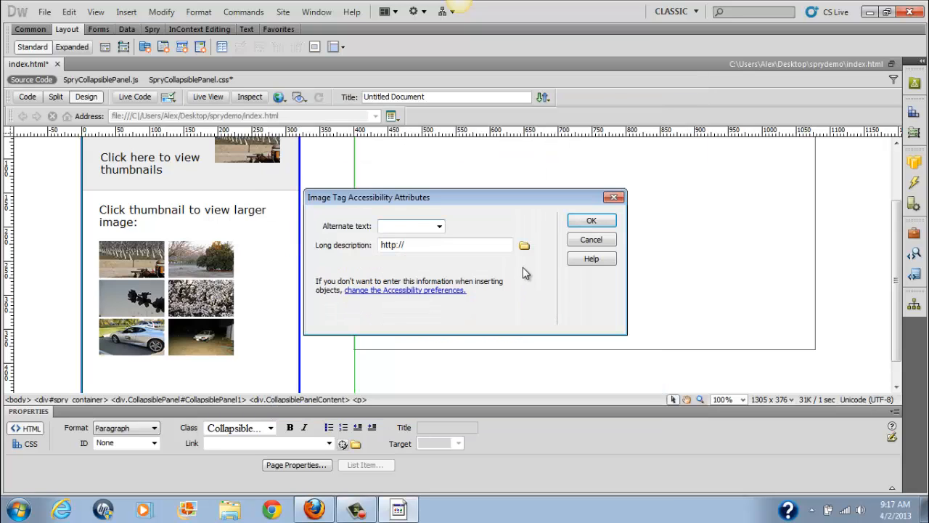
{"action": "type", "text": "dog solovino"}
{"action": "key", "text": "Tab"}
{"action": "left_click", "coordinate": [591, 221]}
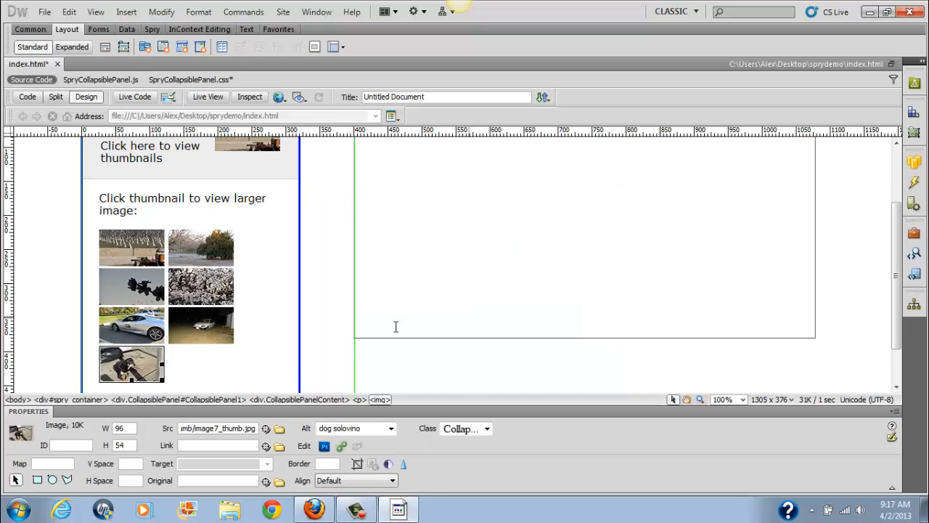
Insert image8_thumb after the seventh content thumbnail with the alternate text blossom.
{"action": "left_click", "coordinate": [206, 363]}
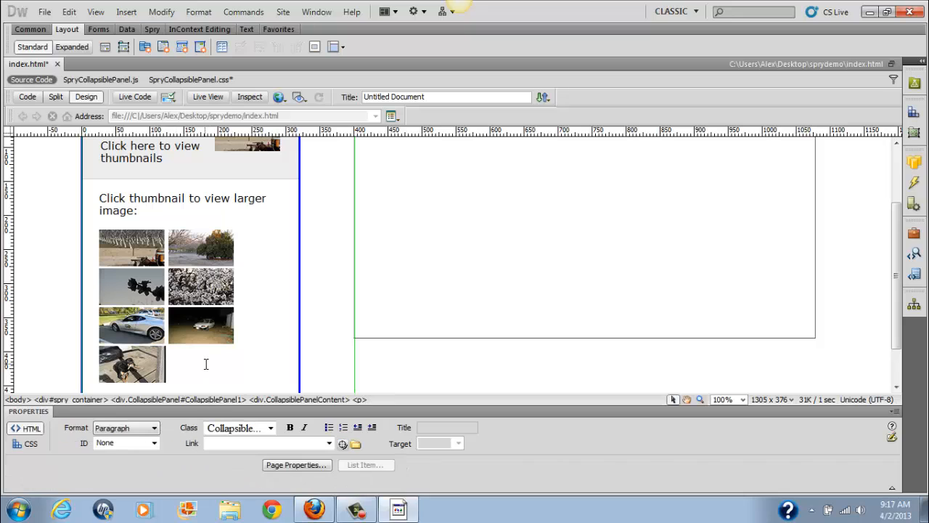
{"action": "left_click", "coordinate": [119, 13]}
{"action": "left_click", "coordinate": [142, 41]}
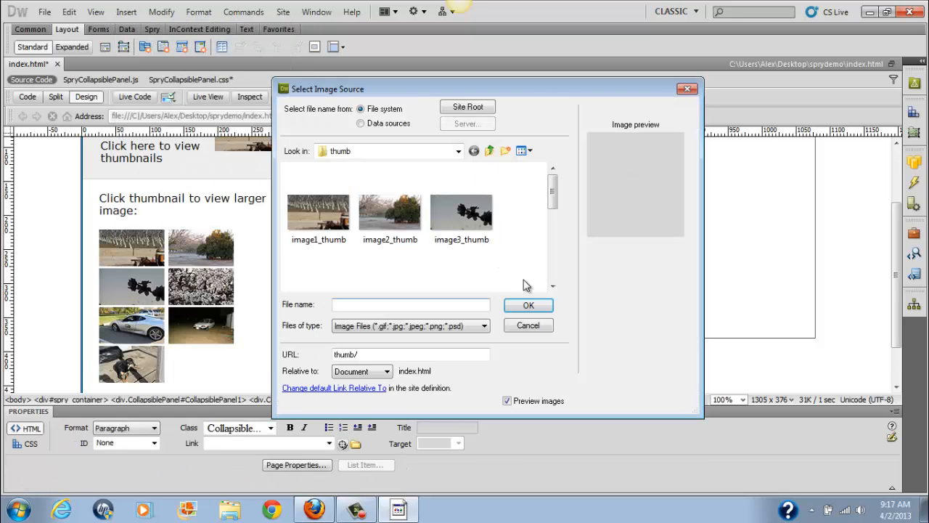
{"action": "scroll", "coordinate": [553, 288], "scroll_direction": "down", "scroll_amount": 3}
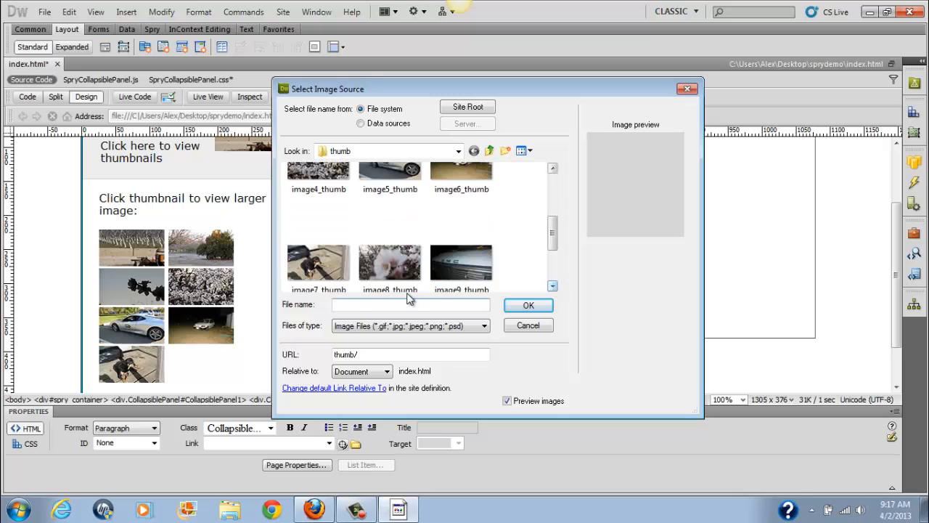
{"action": "left_click", "coordinate": [411, 296]}
{"action": "left_click", "coordinate": [528, 305]}
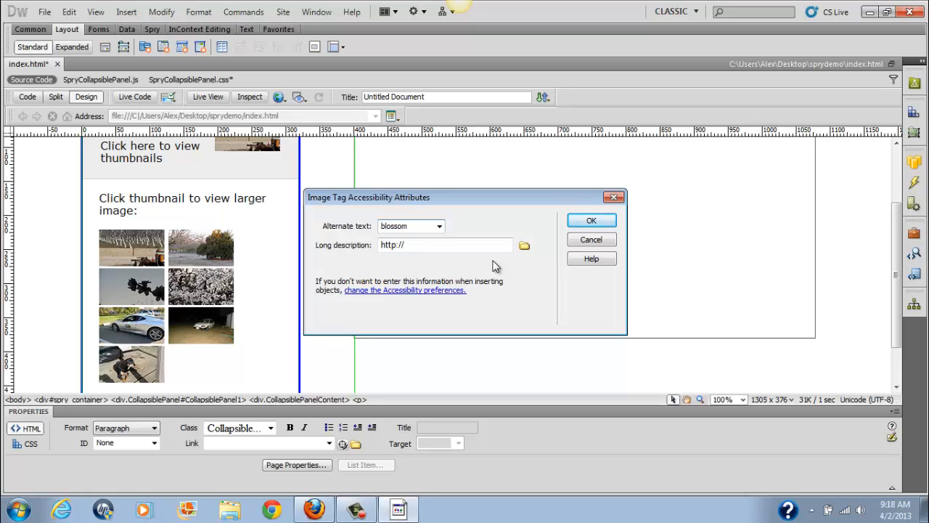
{"action": "left_click", "coordinate": [591, 221]}
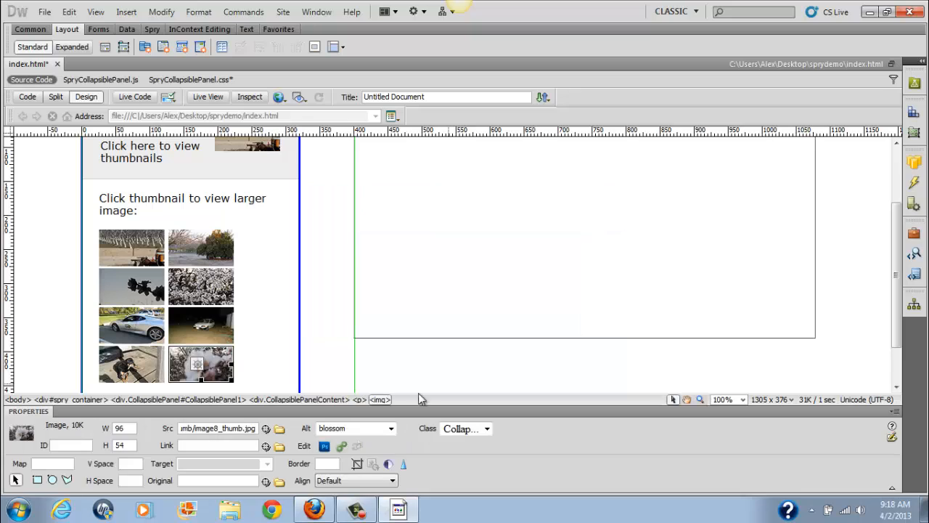
Insert image9_thumb after the eighth content thumbnail with the alternate text gmc.
{"action": "left_click", "coordinate": [255, 365]}
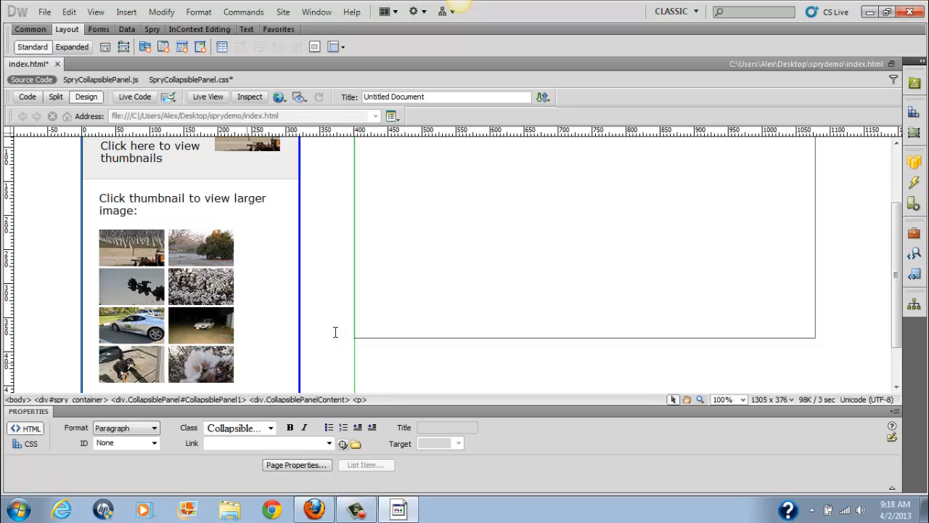
{"action": "left_click", "coordinate": [128, 14]}
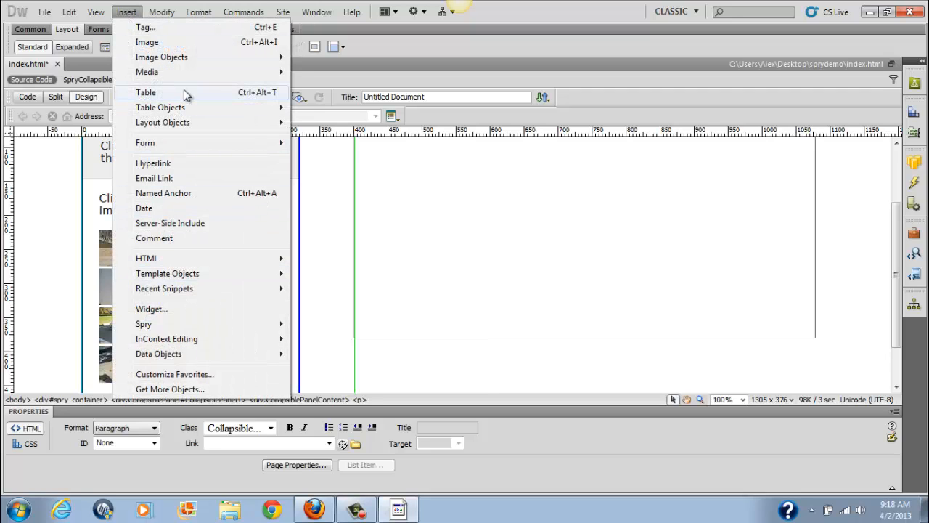
{"action": "left_click", "coordinate": [185, 42]}
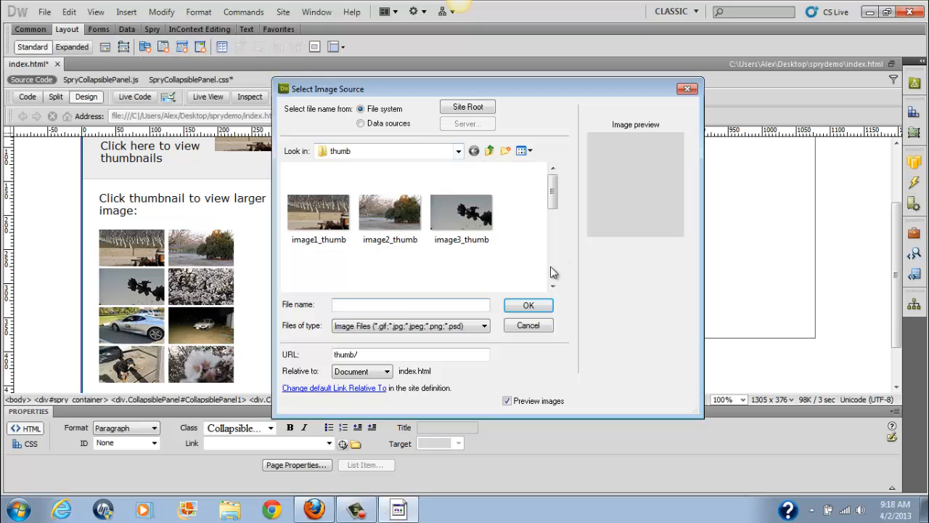
{"action": "scroll", "coordinate": [553, 279], "scroll_direction": "down", "scroll_amount": 3}
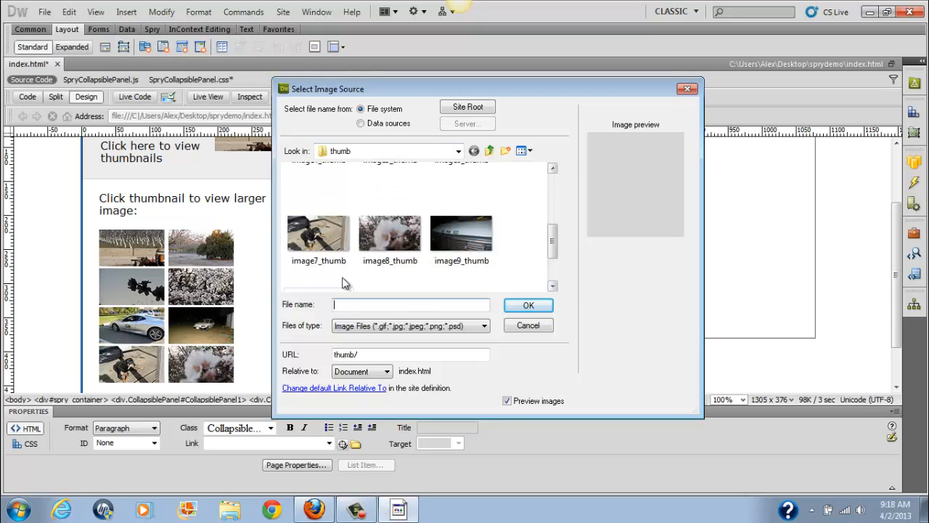
{"action": "left_click", "coordinate": [468, 258]}
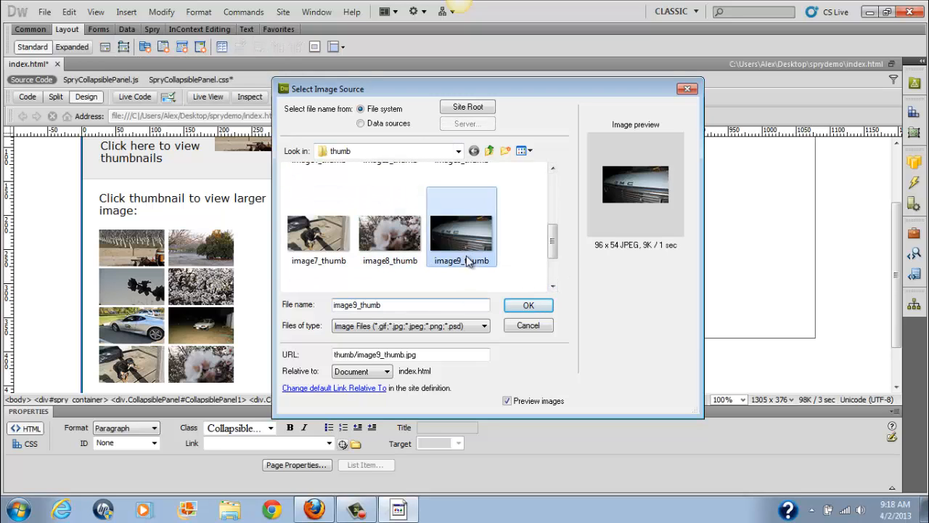
{"action": "left_click", "coordinate": [529, 305]}
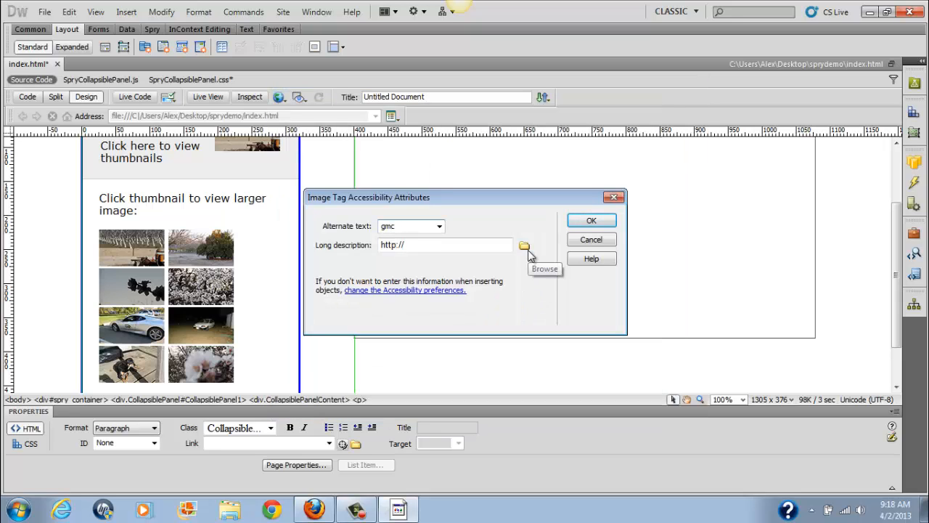
{"action": "left_click", "coordinate": [591, 220]}
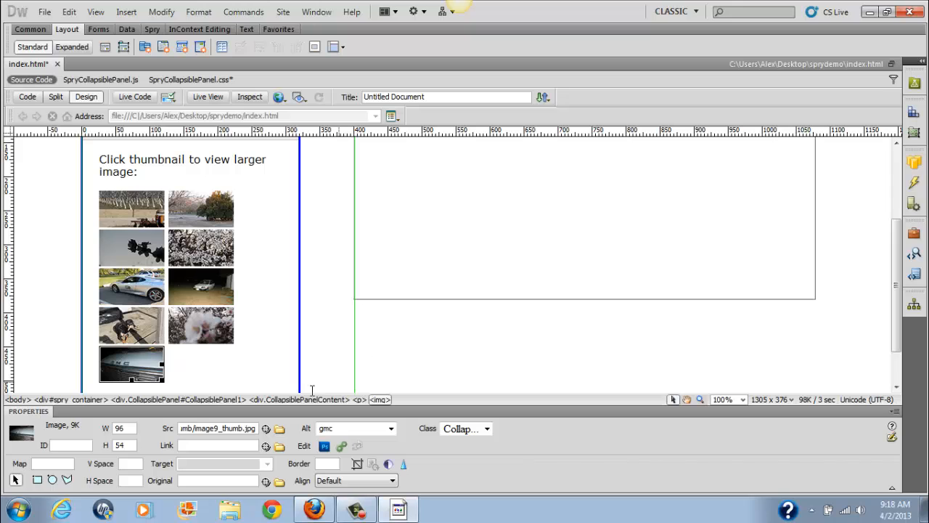
Insert image10_thumb after the ninth content thumbnail with the alternate text barn.
{"action": "left_click", "coordinate": [198, 368]}
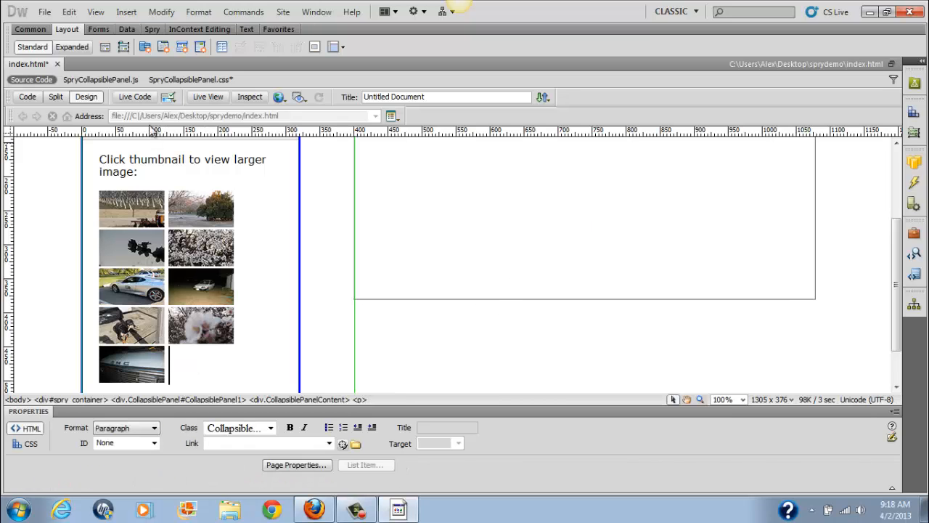
{"action": "left_click", "coordinate": [127, 12]}
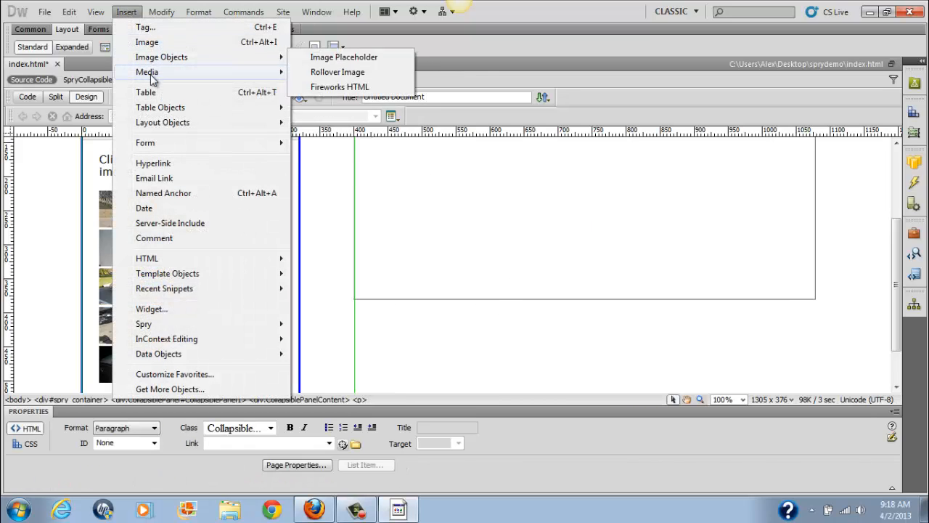
{"action": "left_click", "coordinate": [147, 42]}
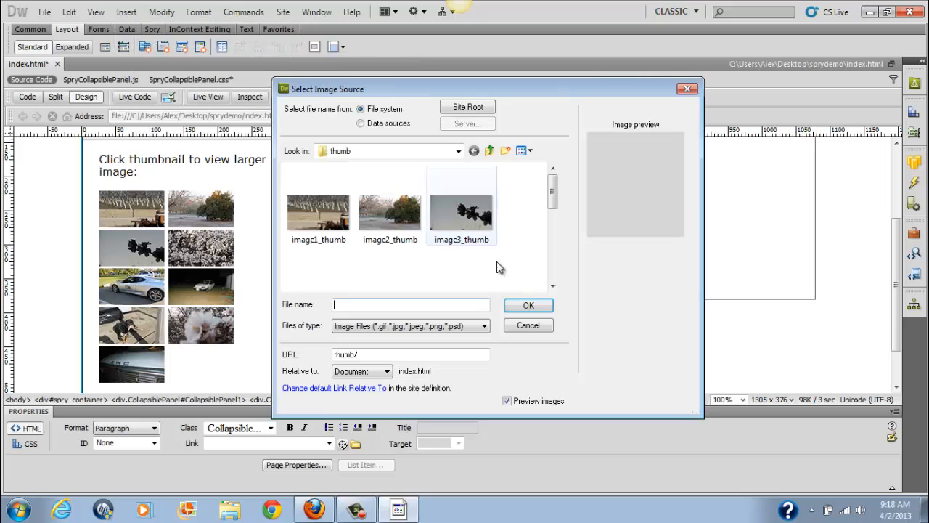
{"action": "left_click", "coordinate": [552, 286]}
{"action": "left_click", "coordinate": [552, 286]}
{"action": "left_click", "coordinate": [552, 286]}
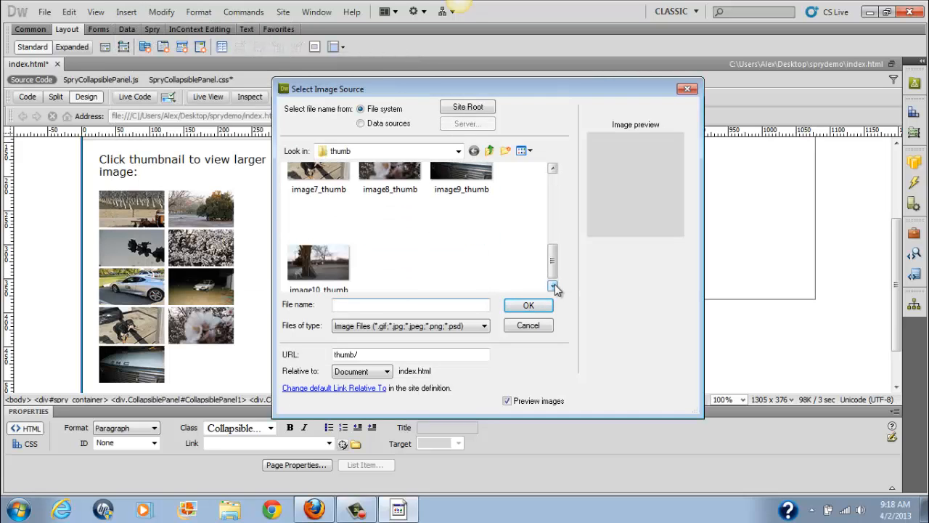
{"action": "left_click", "coordinate": [319, 263]}
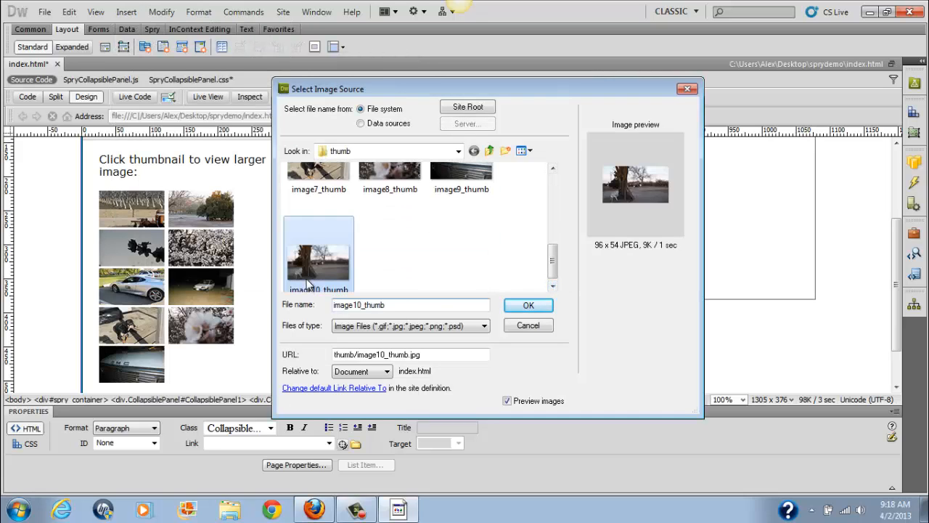
{"action": "left_click", "coordinate": [534, 305]}
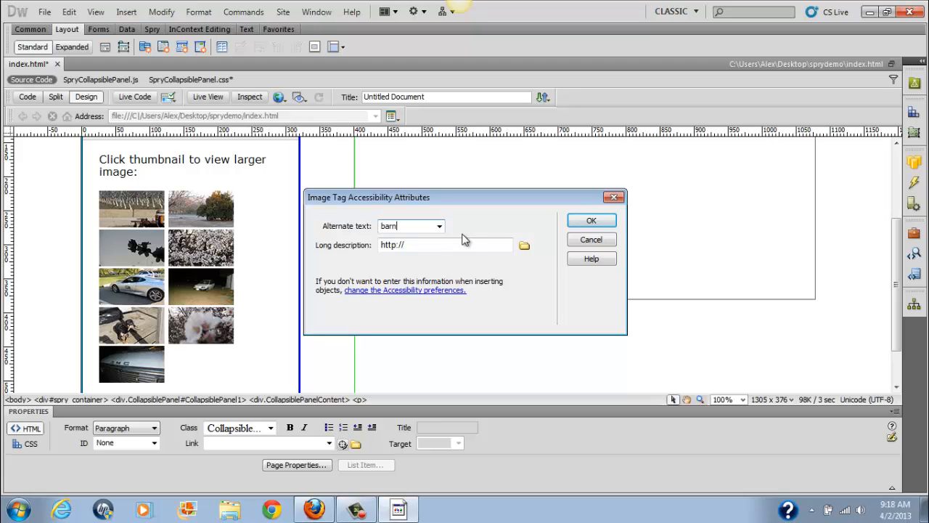
{"action": "left_click", "coordinate": [601, 221]}
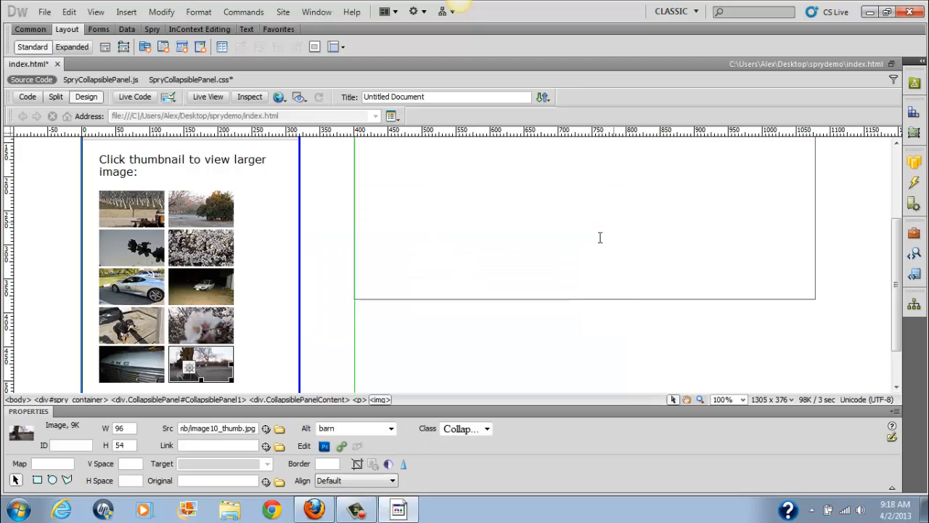
Look over the thumbnail grid in the panel content and save index.html.
{"action": "scroll", "coordinate": [287, 260], "scroll_direction": "down", "scroll_amount": 2}
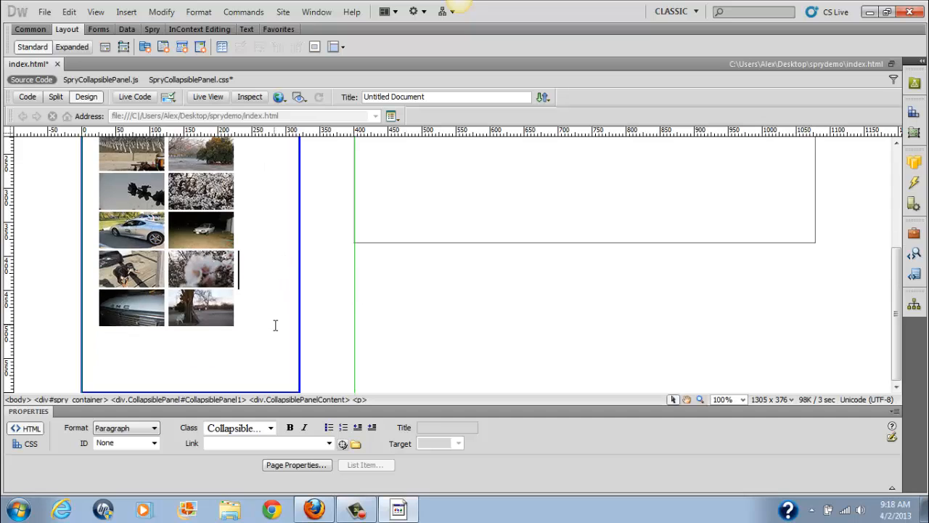
{"action": "scroll", "coordinate": [273, 326], "scroll_direction": "up", "scroll_amount": 4}
{"action": "scroll", "coordinate": [273, 325], "scroll_direction": "down", "scroll_amount": 3}
{"action": "scroll", "coordinate": [273, 325], "scroll_direction": "up", "scroll_amount": 3}
{"action": "scroll", "coordinate": [273, 316], "scroll_direction": "down", "scroll_amount": 2}
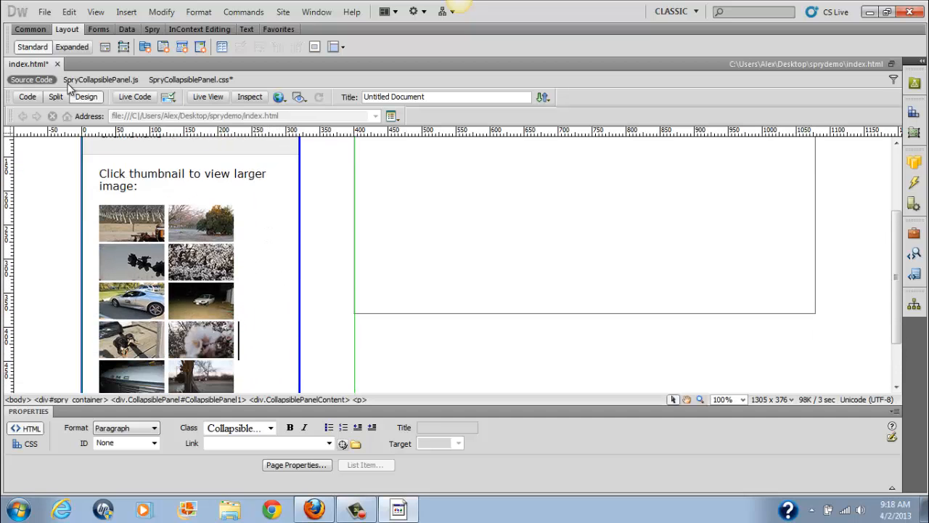
{"action": "left_click", "coordinate": [44, 12]}
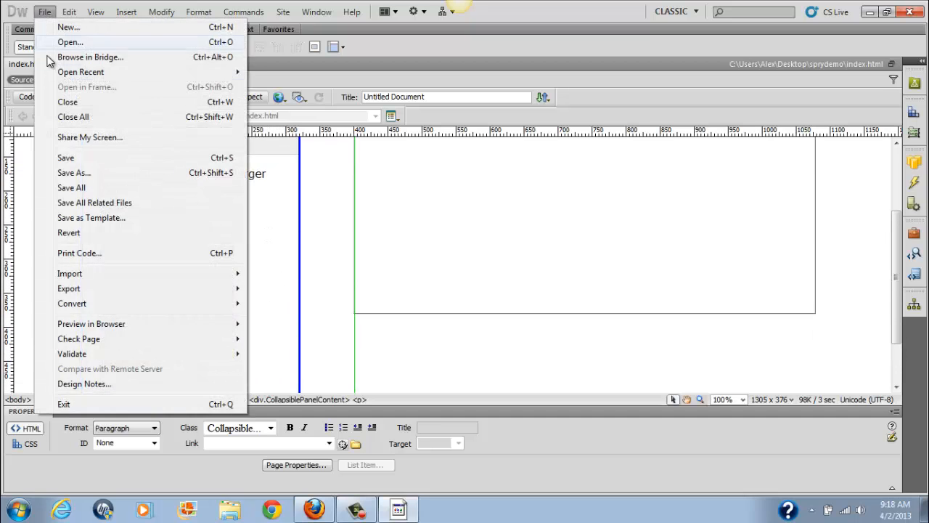
{"action": "left_click", "coordinate": [85, 158]}
{"action": "scroll", "coordinate": [297, 257], "scroll_direction": "down", "scroll_amount": 2}
{"action": "scroll", "coordinate": [297, 258], "scroll_direction": "up", "scroll_amount": 2}
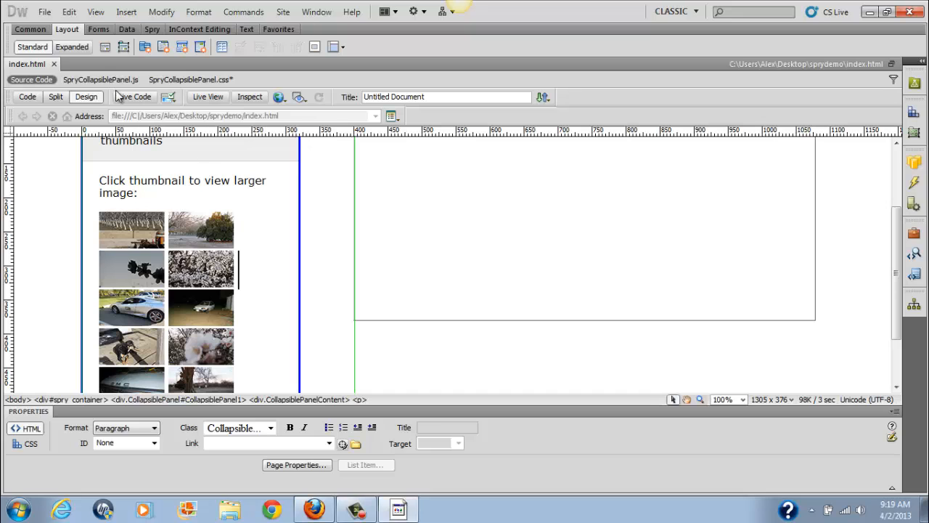
{"action": "left_click", "coordinate": [44, 13]}
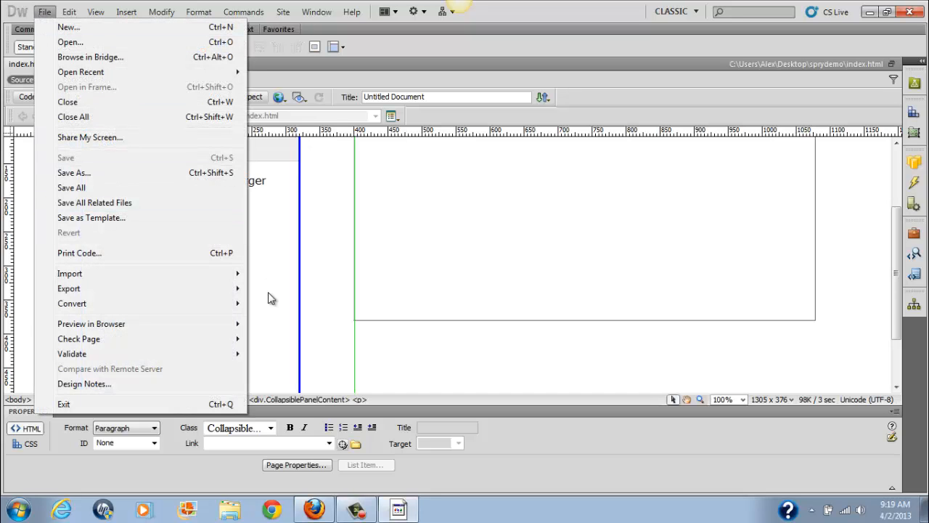
{"action": "left_click", "coordinate": [281, 255]}
Select the image_holder div beside the gallery panel and place the insertion point inside it.
{"action": "scroll", "coordinate": [260, 254], "scroll_direction": "down", "scroll_amount": 2}
{"action": "scroll", "coordinate": [291, 272], "scroll_direction": "up", "scroll_amount": 4}
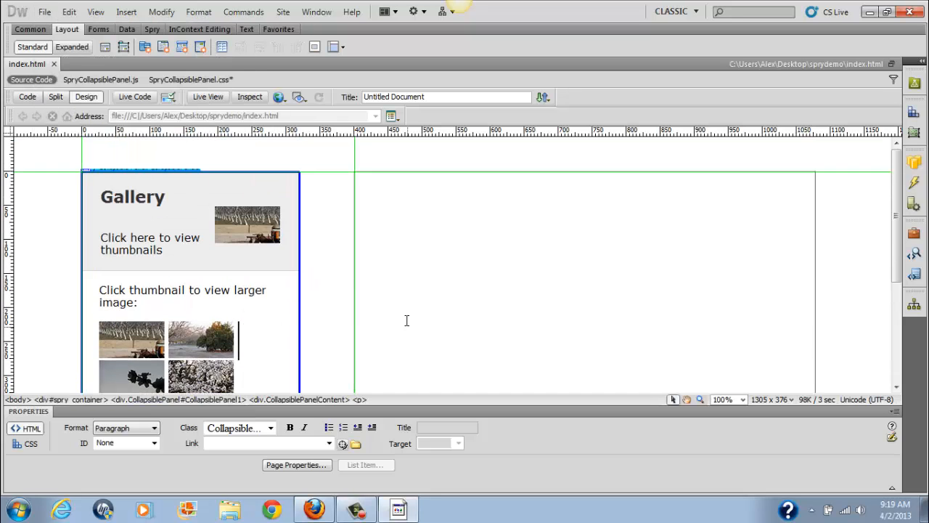
{"action": "left_click", "coordinate": [385, 172]}
{"action": "scroll", "coordinate": [291, 262], "scroll_direction": "down", "scroll_amount": 5}
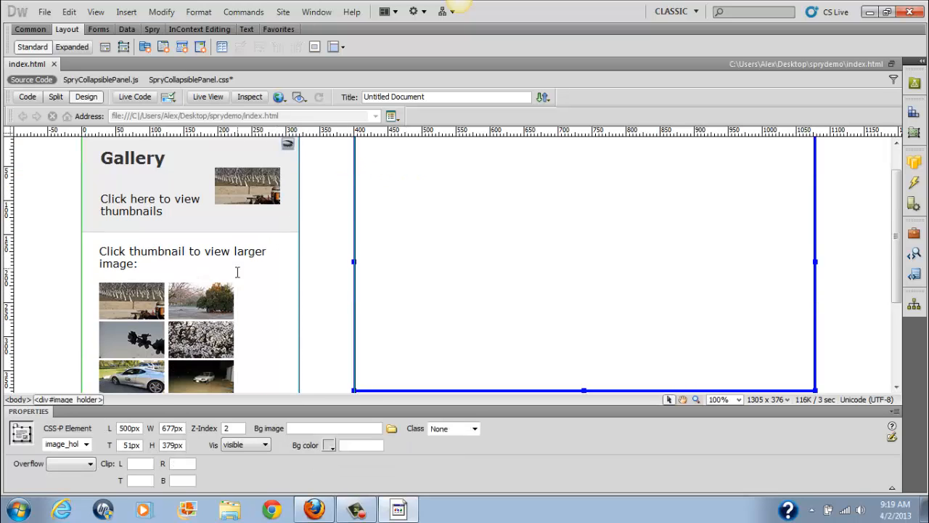
{"action": "scroll", "coordinate": [240, 277], "scroll_direction": "up", "scroll_amount": 5}
{"action": "scroll", "coordinate": [241, 278], "scroll_direction": "down", "scroll_amount": 5}
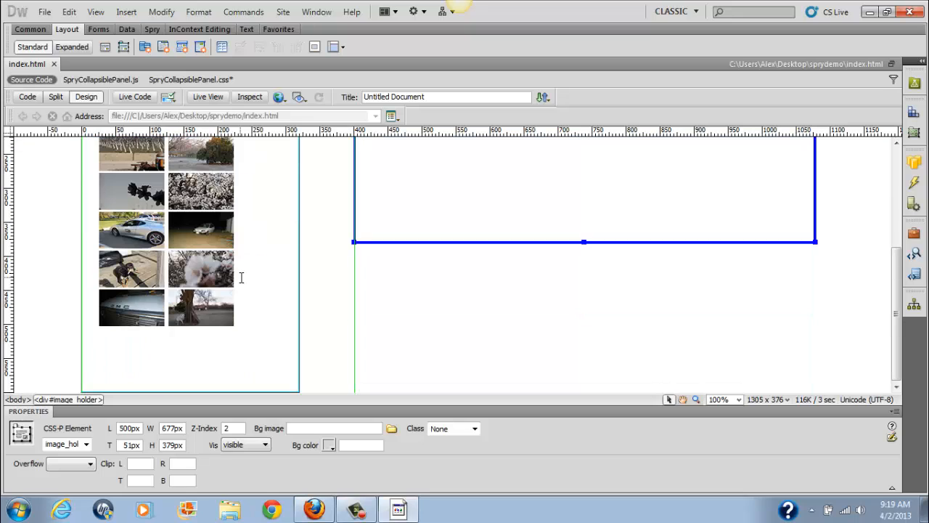
{"action": "scroll", "coordinate": [284, 259], "scroll_direction": "up", "scroll_amount": 3}
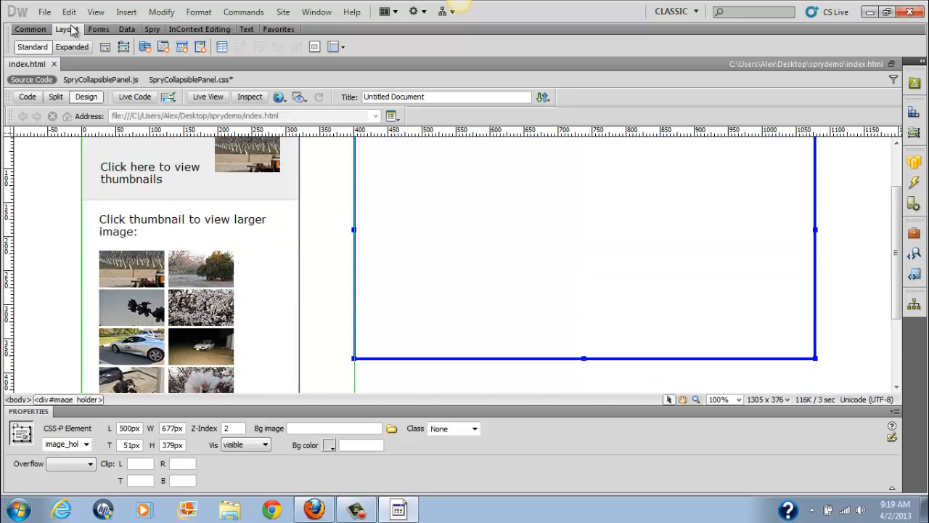
{"action": "scroll", "coordinate": [431, 226], "scroll_direction": "up", "scroll_amount": 2}
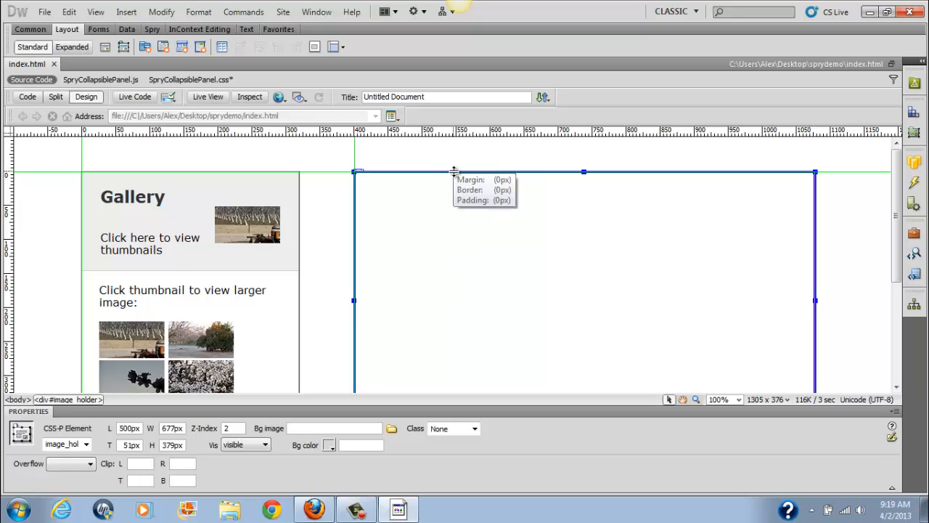
{"action": "left_click", "coordinate": [382, 208]}
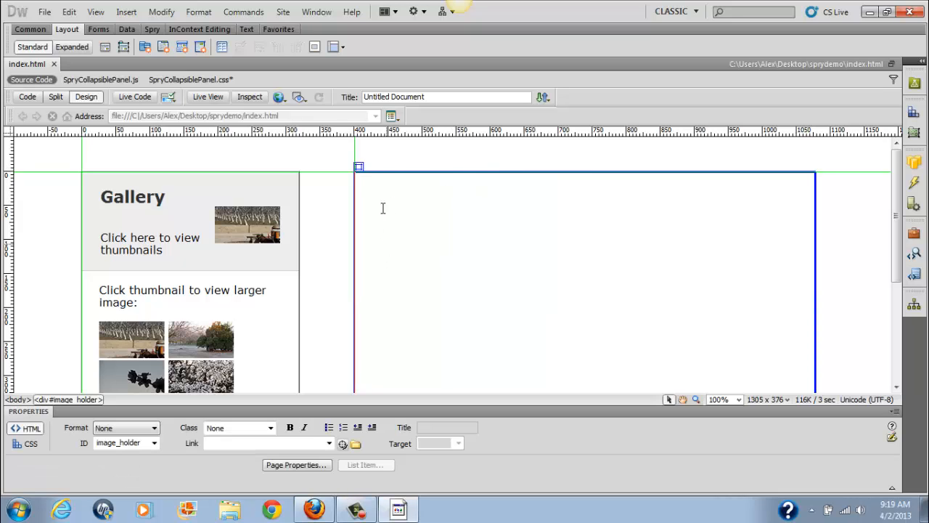
Select the image_holder div and set its visibility to hidden.
{"action": "left_click", "coordinate": [357, 166]}
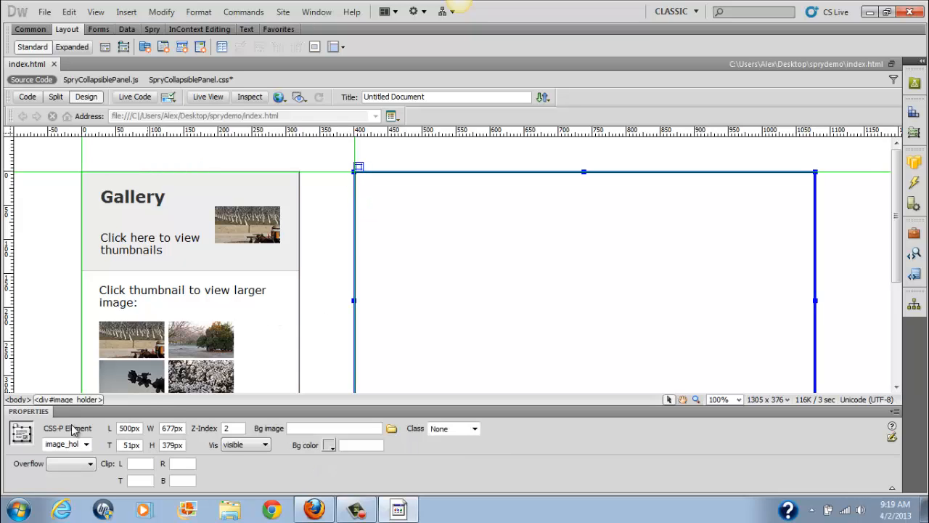
{"action": "left_click", "coordinate": [265, 448]}
{"action": "left_click", "coordinate": [262, 482]}
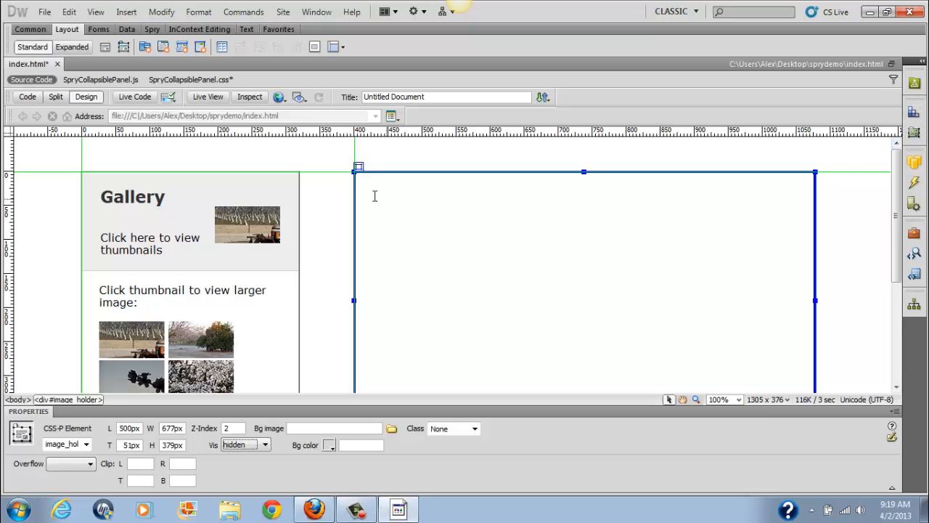
Show the list of AP elements, mark image_holder as hidden there, and reselect it for editing.
{"action": "left_click", "coordinate": [319, 12]}
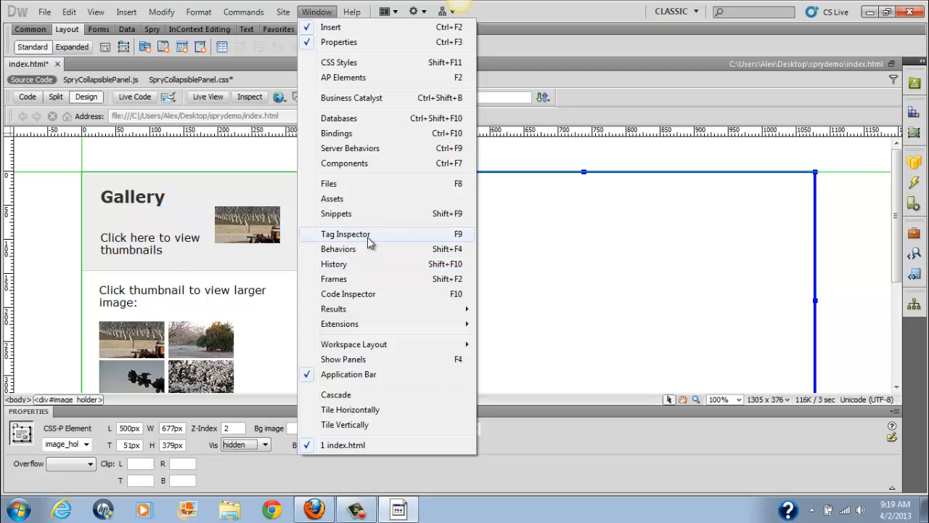
{"action": "left_click", "coordinate": [361, 78]}
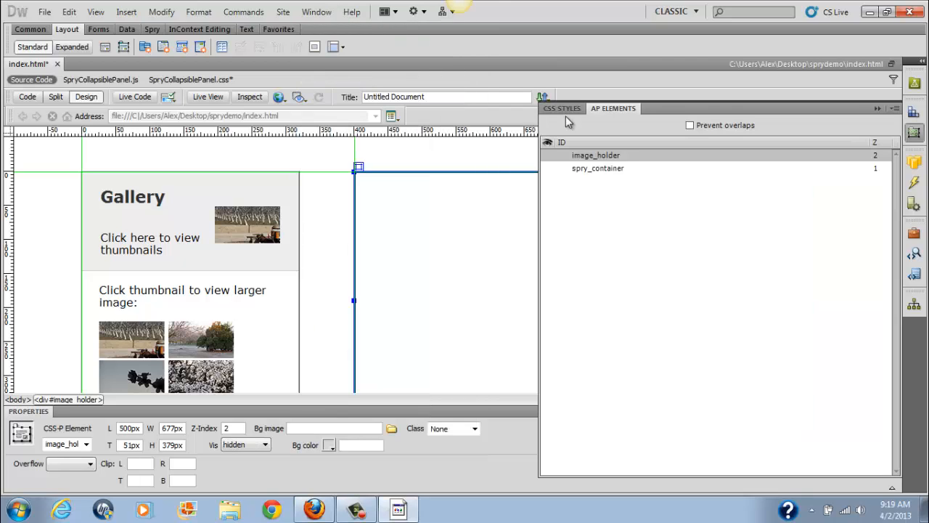
{"action": "left_click", "coordinate": [593, 158]}
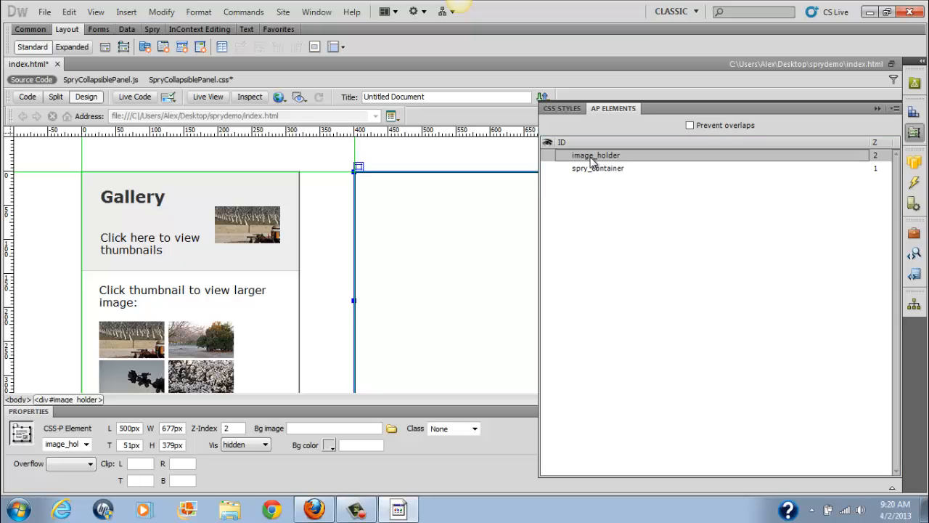
{"action": "left_click", "coordinate": [606, 170]}
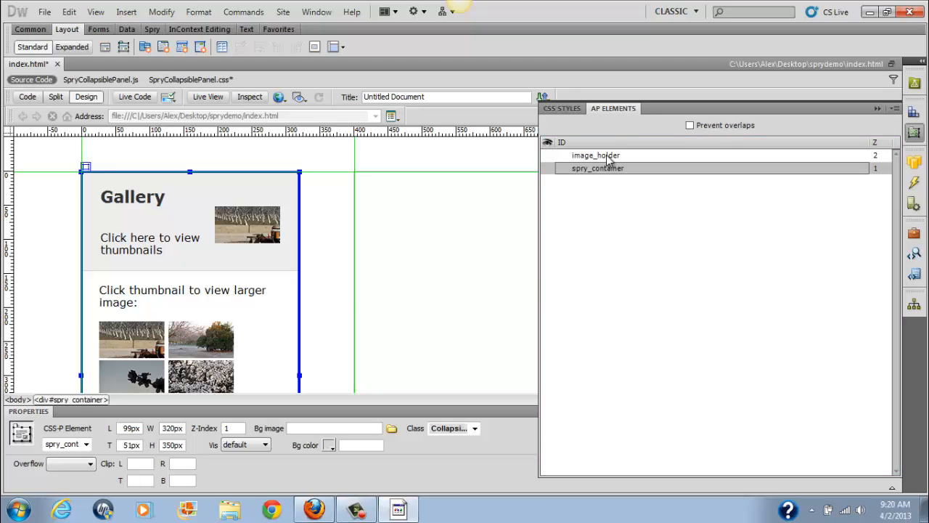
{"action": "left_click", "coordinate": [606, 156]}
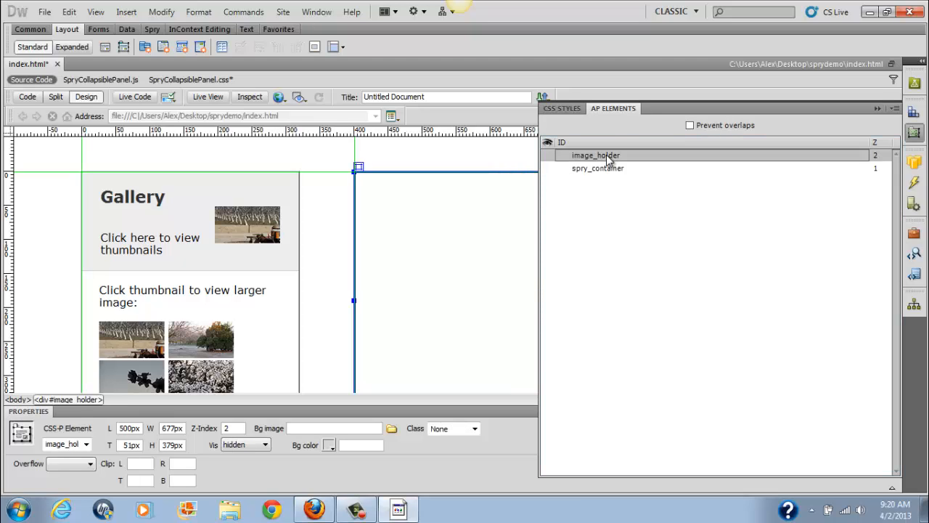
{"action": "left_click", "coordinate": [548, 155]}
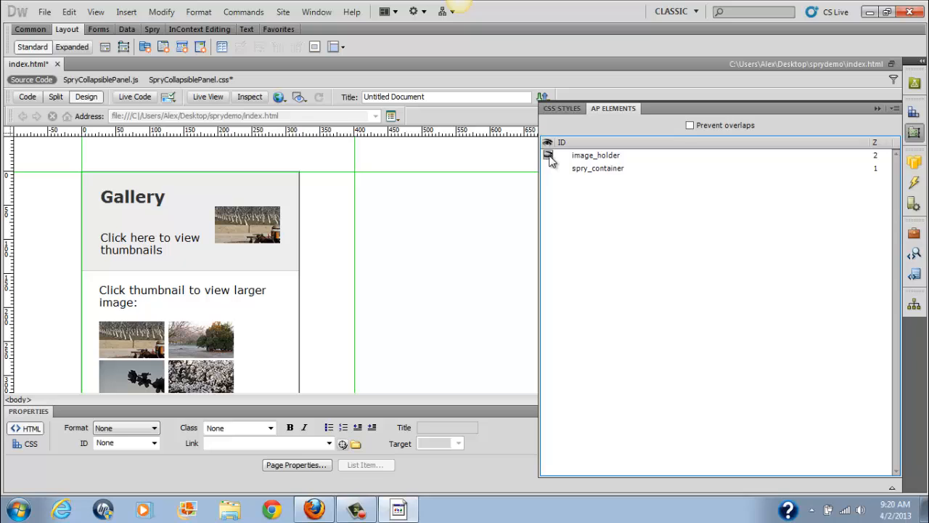
{"action": "left_click", "coordinate": [597, 156]}
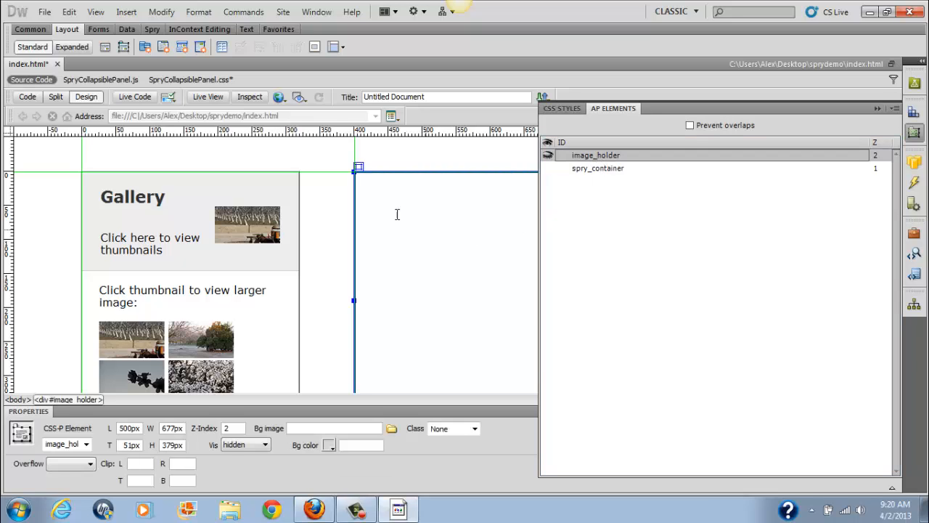
{"action": "left_click", "coordinate": [877, 109]}
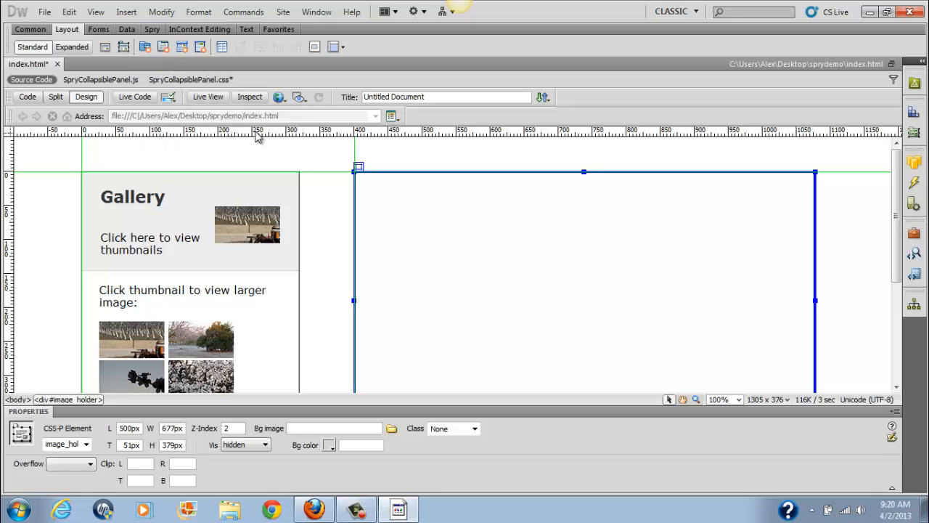
Place a horizontal guide along the bottom edge of image_holder and a vertical guide along its right edge.
{"action": "scroll", "coordinate": [322, 200], "scroll_direction": "down", "scroll_amount": 4}
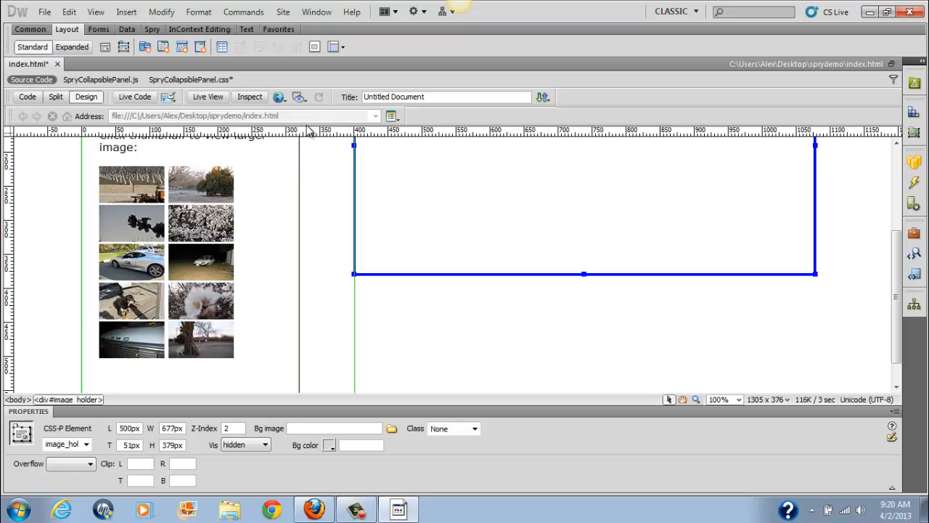
{"action": "left_click_drag", "start_coordinate": [309, 130], "coordinate": [314, 296]}
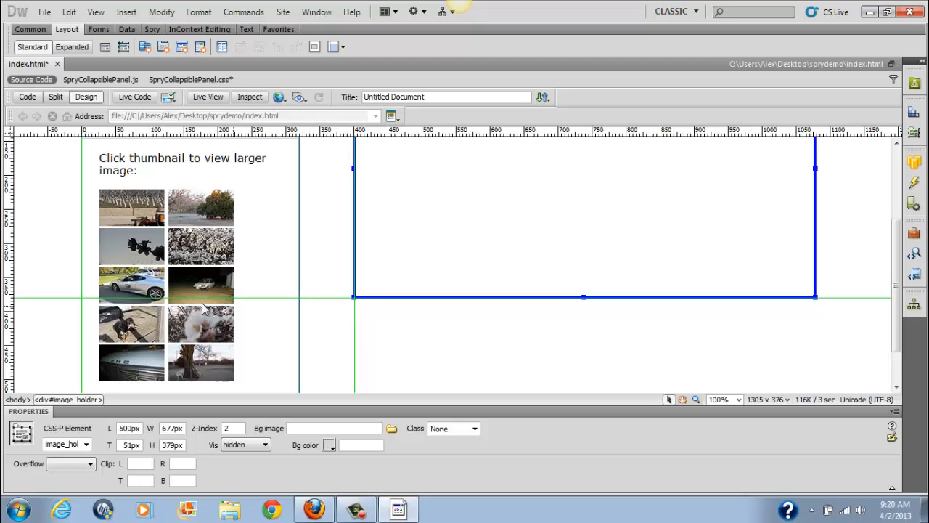
{"action": "left_click_drag", "start_coordinate": [8, 229], "coordinate": [815, 192]}
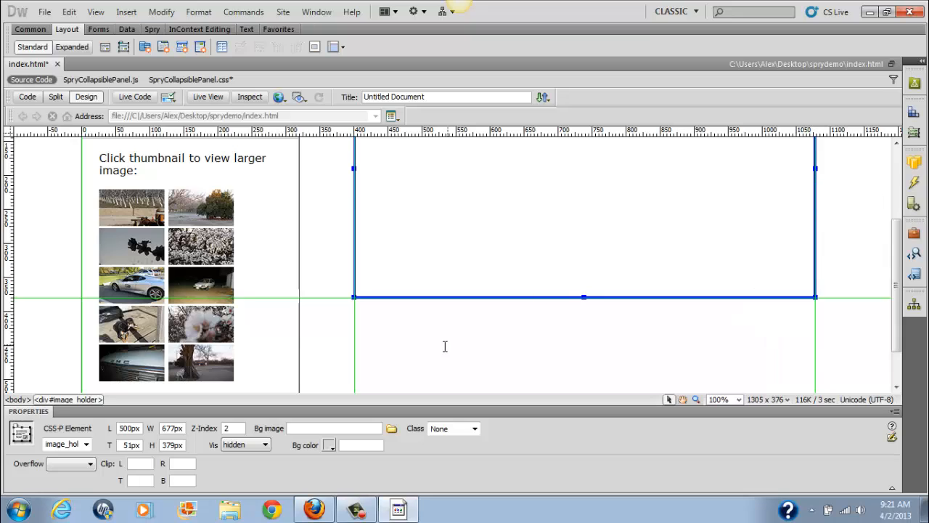
{"action": "scroll", "coordinate": [442, 346], "scroll_direction": "up", "scroll_amount": 3}
{"action": "scroll", "coordinate": [371, 240], "scroll_direction": "down", "scroll_amount": 1}
{"action": "scroll", "coordinate": [324, 251], "scroll_direction": "up", "scroll_amount": 1}
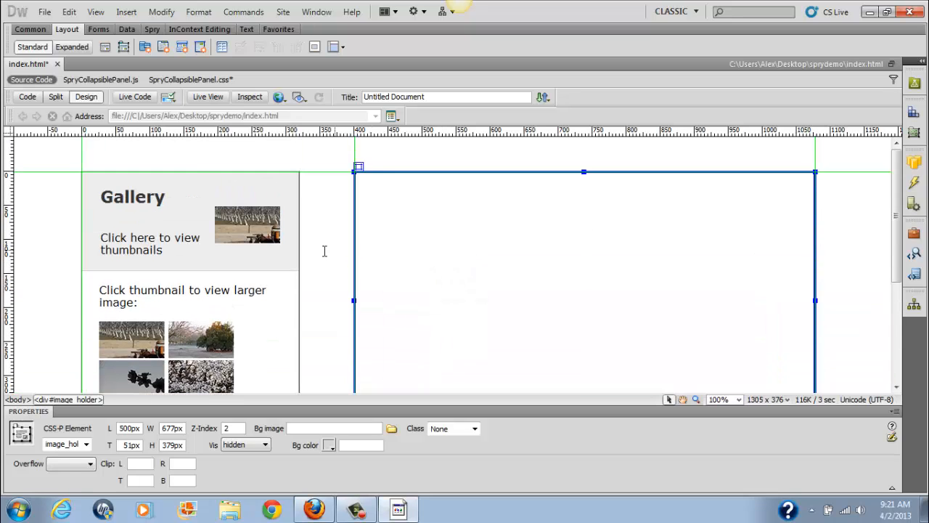
{"action": "scroll", "coordinate": [278, 222], "scroll_direction": "down", "scroll_amount": 5}
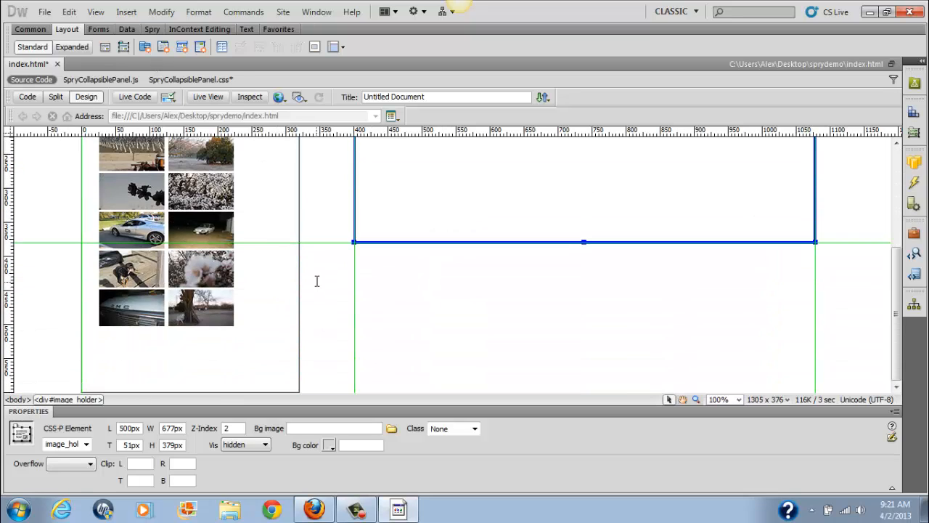
{"action": "scroll", "coordinate": [313, 276], "scroll_direction": "up", "scroll_amount": 4}
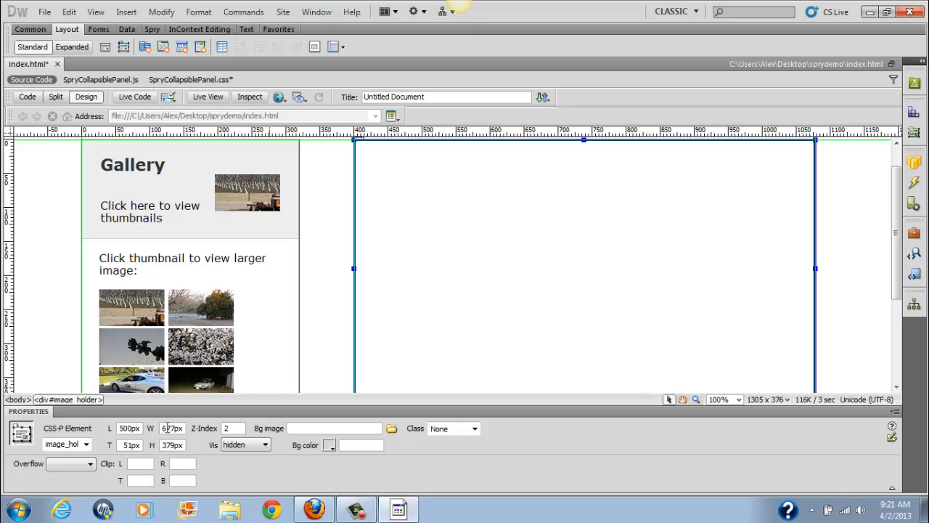
{"action": "scroll", "coordinate": [496, 276], "scroll_direction": "up", "scroll_amount": 1}
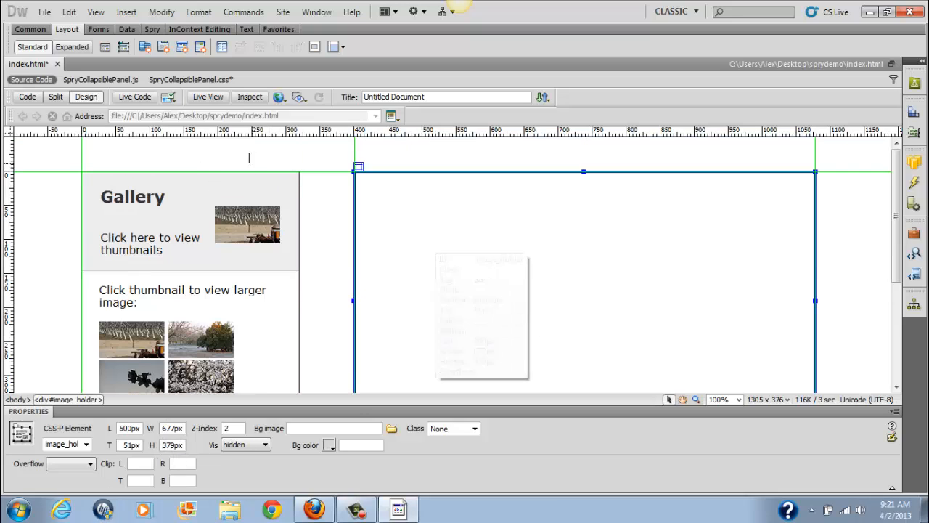
Draw an AP div of 677 by 379 px directly over image_holder, snapping its corners to the guides.
{"action": "left_click", "coordinate": [913, 114]}
{"action": "left_click", "coordinate": [914, 129]}
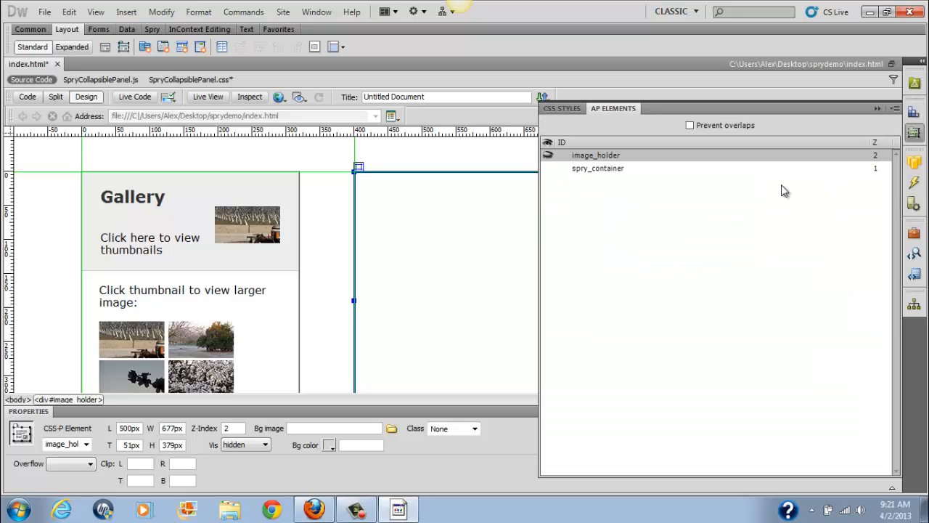
{"action": "left_click", "coordinate": [603, 157]}
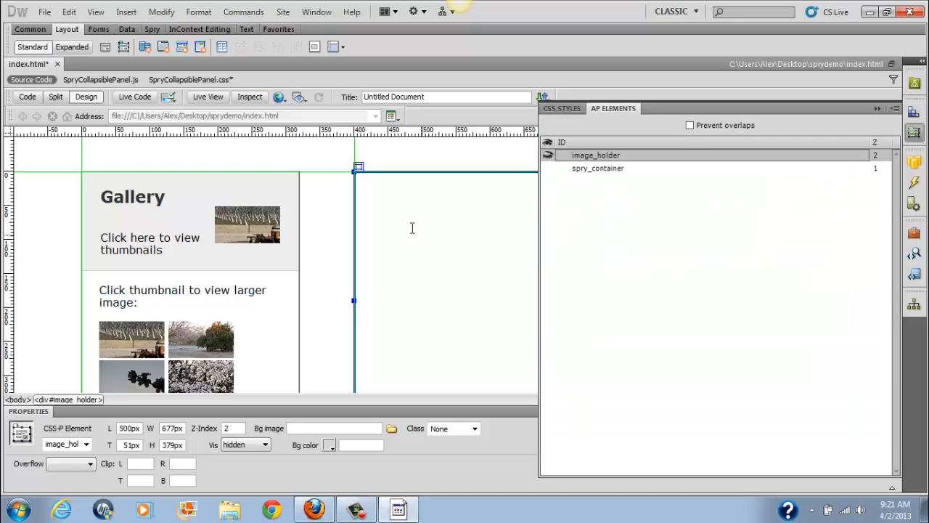
{"action": "left_click", "coordinate": [875, 109]}
{"action": "scroll", "coordinate": [582, 243], "scroll_direction": "down", "scroll_amount": 3}
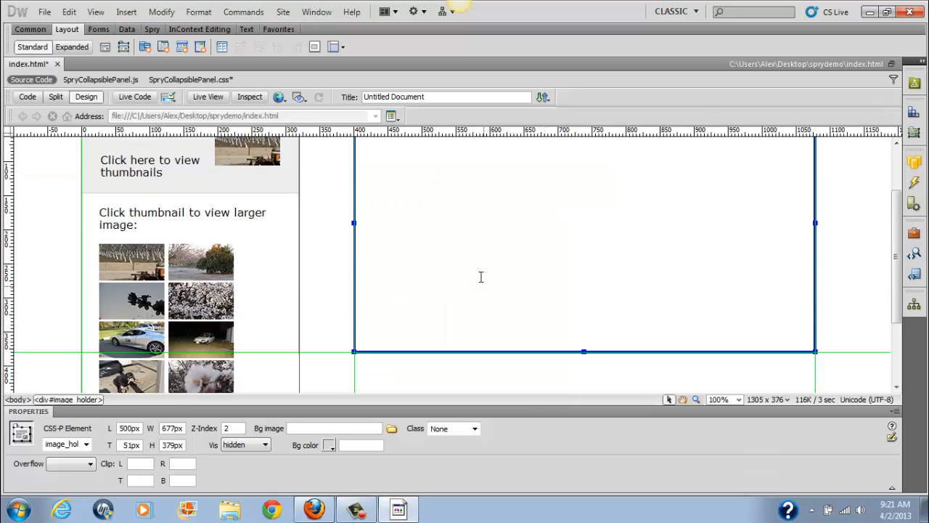
{"action": "scroll", "coordinate": [481, 276], "scroll_direction": "up", "scroll_amount": 3}
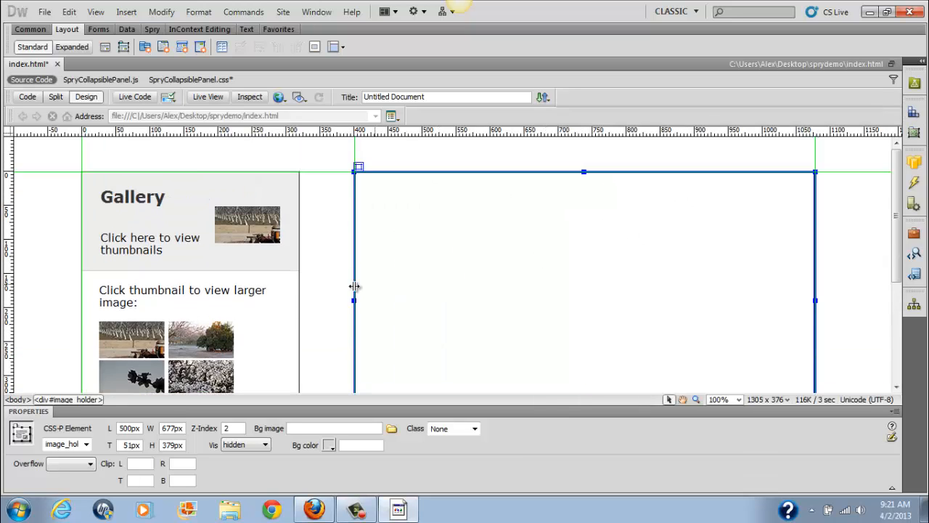
{"action": "left_click", "coordinate": [31, 412]}
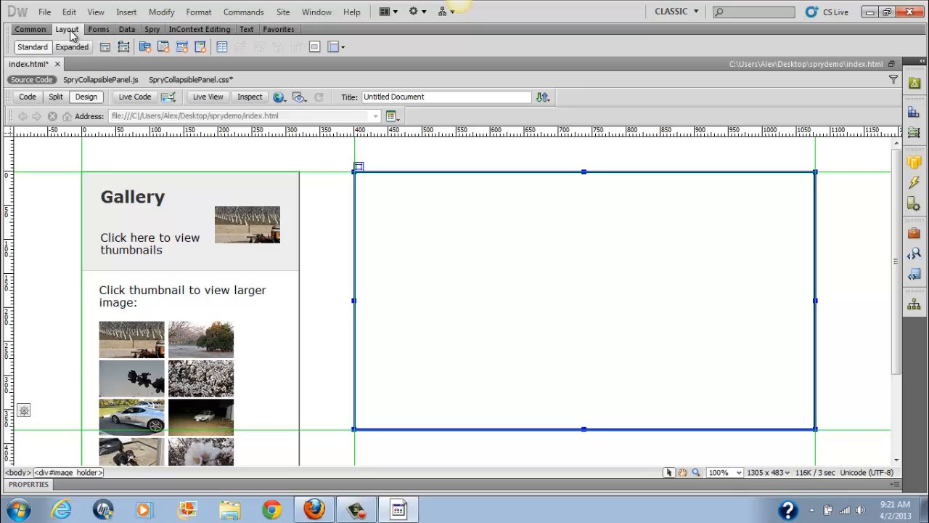
{"action": "left_click", "coordinate": [124, 47]}
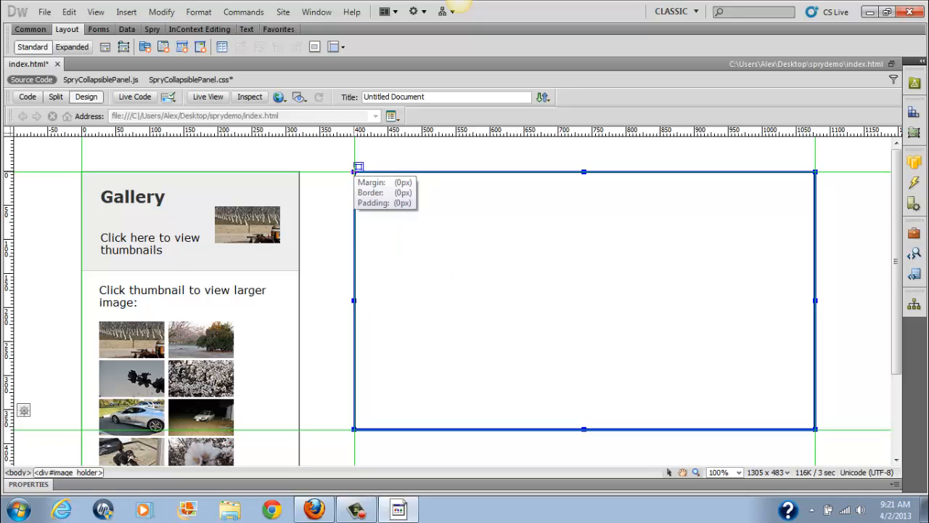
{"action": "mouse_move", "coordinate": [355, 172]}
{"action": "left_mouse_down"}
{"action": "mouse_move", "coordinate": [491, 334]}
{"action": "mouse_move", "coordinate": [672, 390]}
{"action": "mouse_move", "coordinate": [794, 414]}
{"action": "left_mouse_up"}
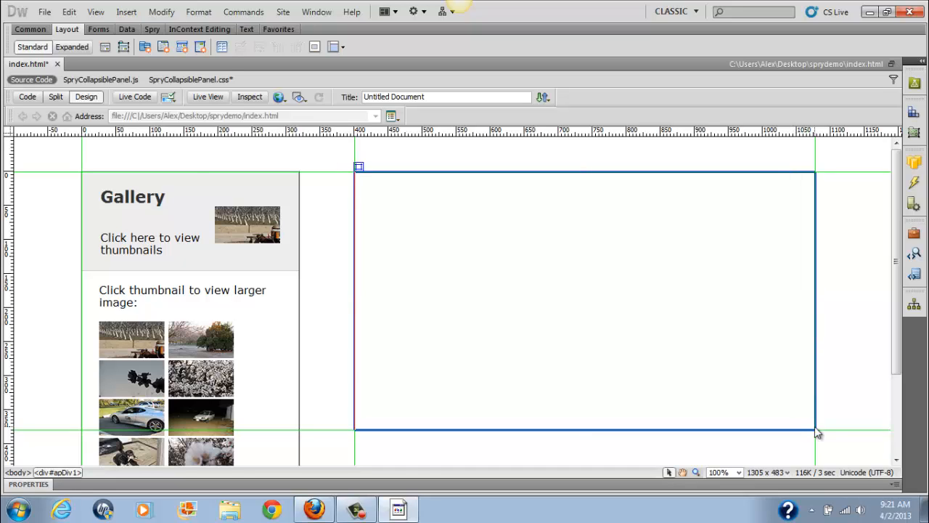
Select the new AP div over image_holder and rename its ID to image1_div.
{"action": "left_click", "coordinate": [53, 474]}
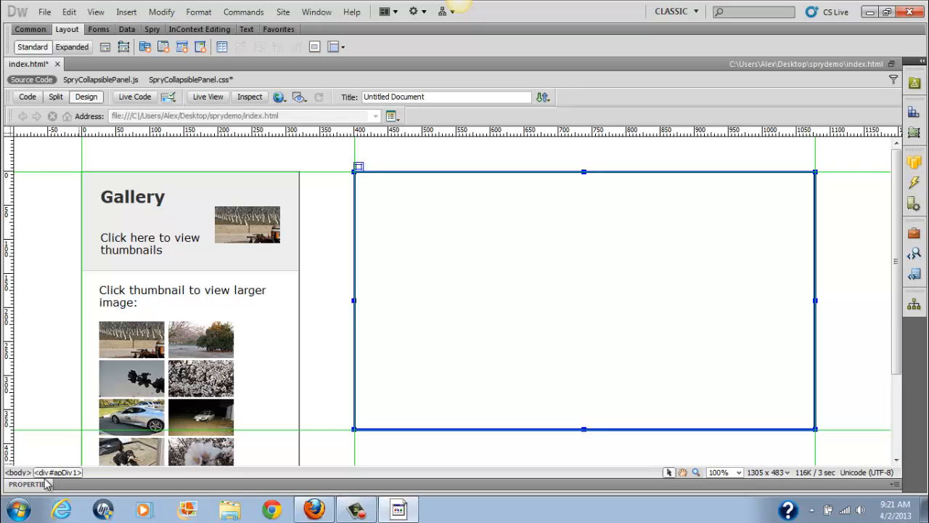
{"action": "left_click", "coordinate": [29, 484]}
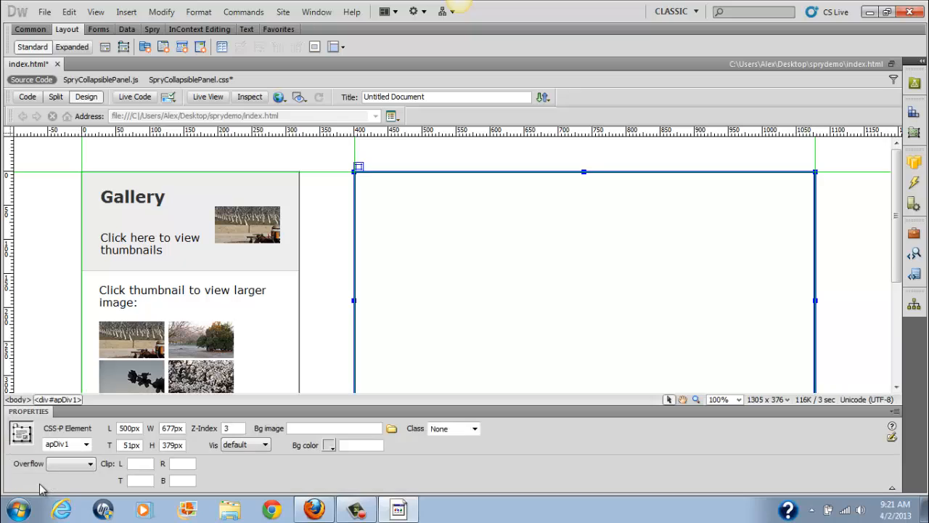
{"action": "double_click", "coordinate": [74, 445]}
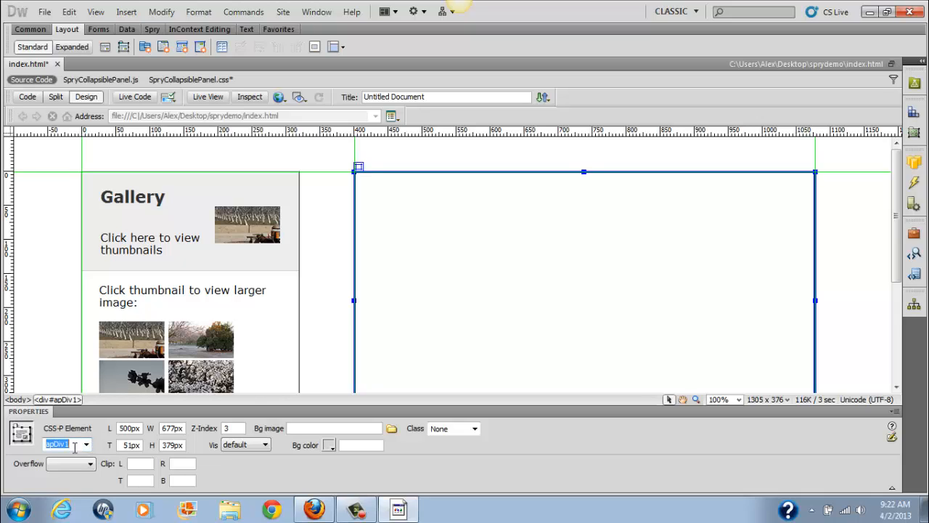
{"action": "type", "text": "l"}
{"action": "type", "text": "div"}
{"action": "key", "text": "Tab"}
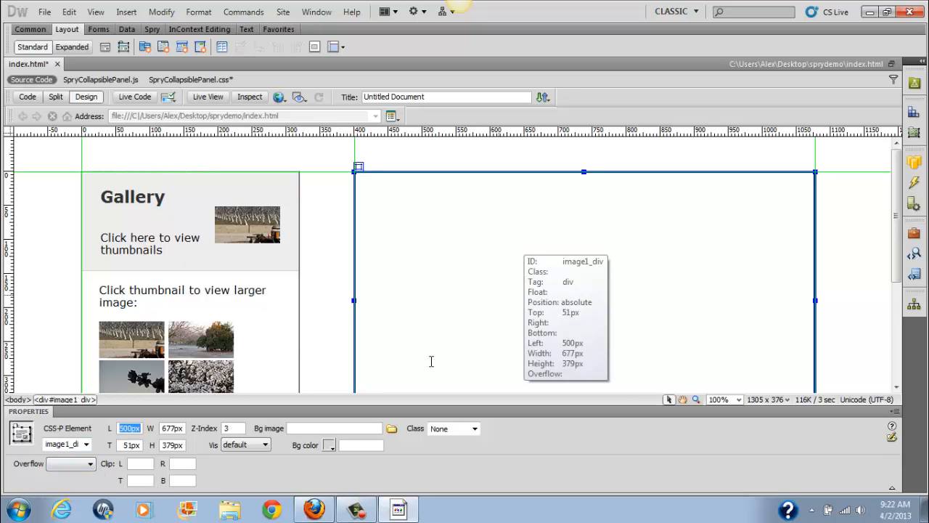
Set image1_div's visibility to hidden, mark it as hidden among the AP elements, and reselect it.
{"action": "left_click", "coordinate": [175, 429]}
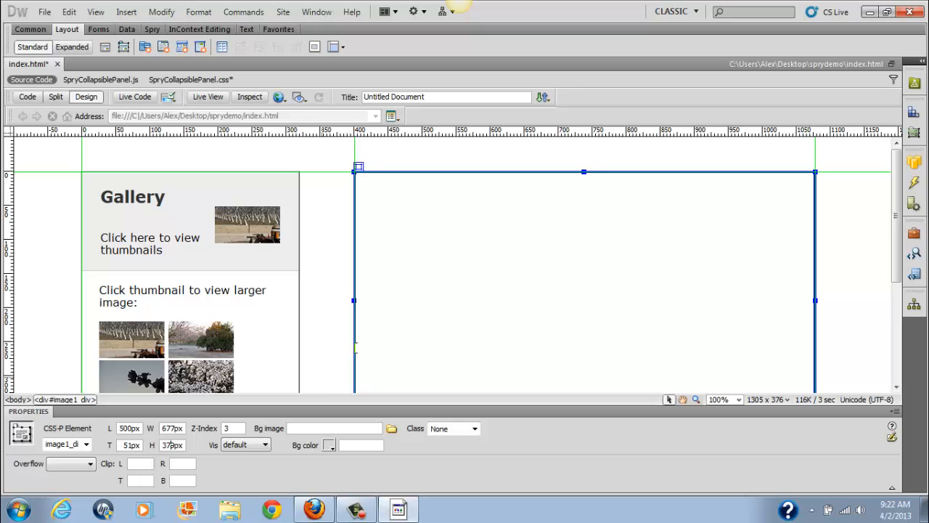
{"action": "left_click", "coordinate": [266, 445]}
{"action": "left_click", "coordinate": [254, 483]}
{"action": "left_click", "coordinate": [914, 132]}
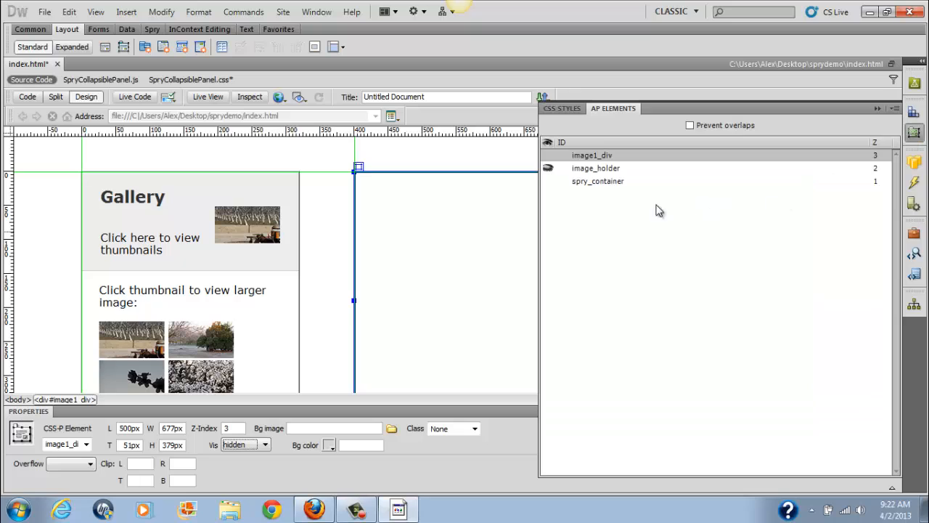
{"action": "left_click", "coordinate": [549, 157]}
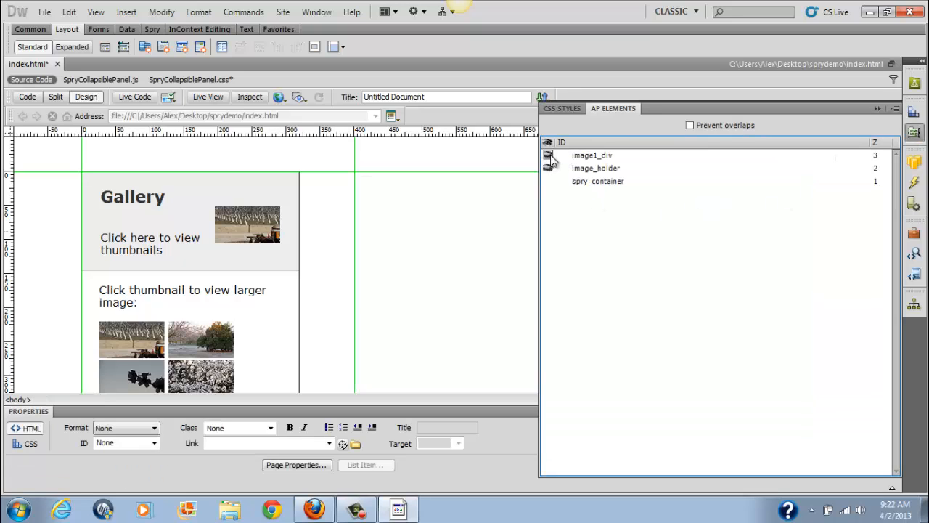
{"action": "left_click", "coordinate": [597, 156]}
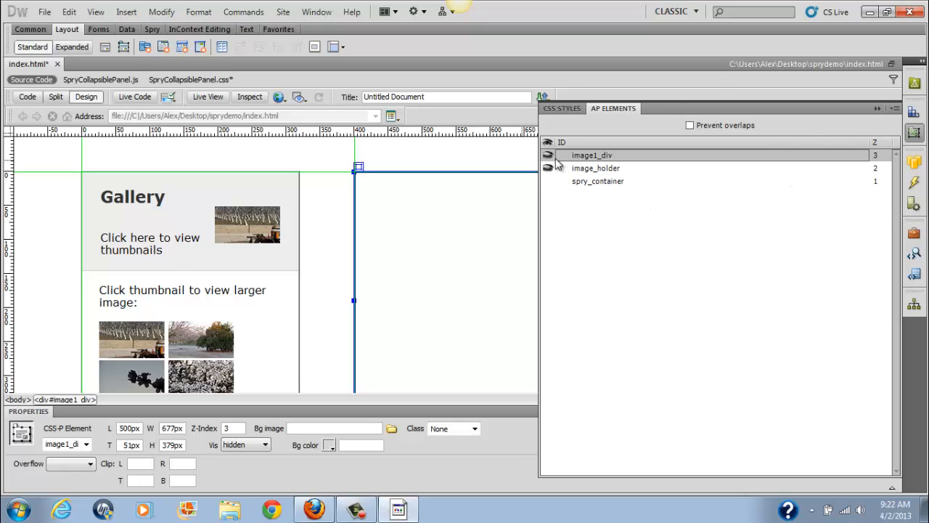
{"action": "left_click", "coordinate": [876, 108]}
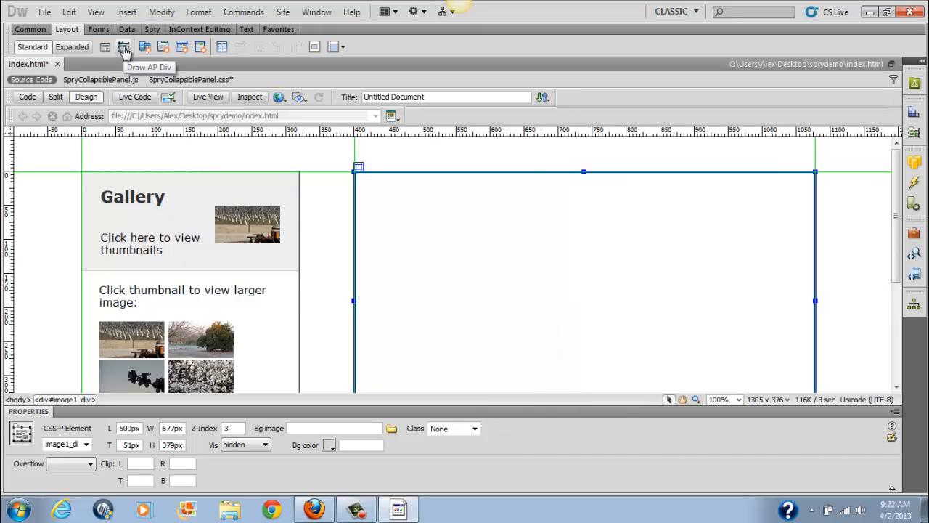
Draw another AP div over image1_div, starting at the guides' upper-left intersection and matching the guides' width.
{"action": "mouse_move", "coordinate": [355, 174]}
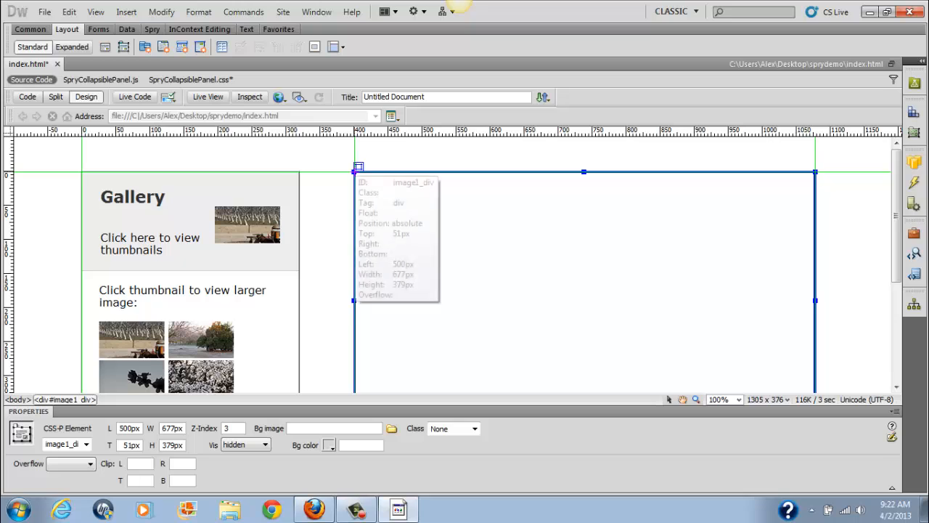
{"action": "mouse_move", "coordinate": [355, 172]}
{"action": "left_mouse_down"}
{"action": "mouse_move", "coordinate": [614, 307]}
{"action": "mouse_move", "coordinate": [815, 388]}
{"action": "left_mouse_up"}
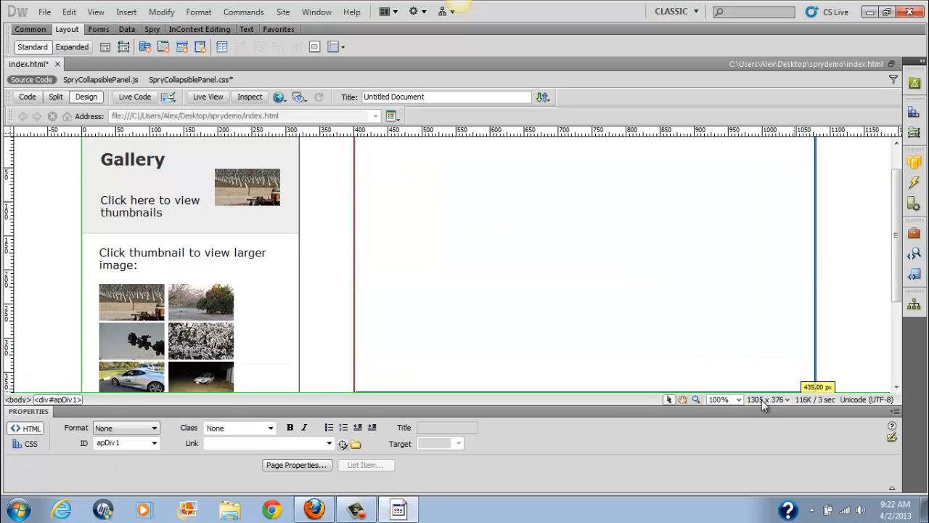
Select the new AP div drawn over image1_div and rename its ID to image2_div.
{"action": "double_click", "coordinate": [136, 443]}
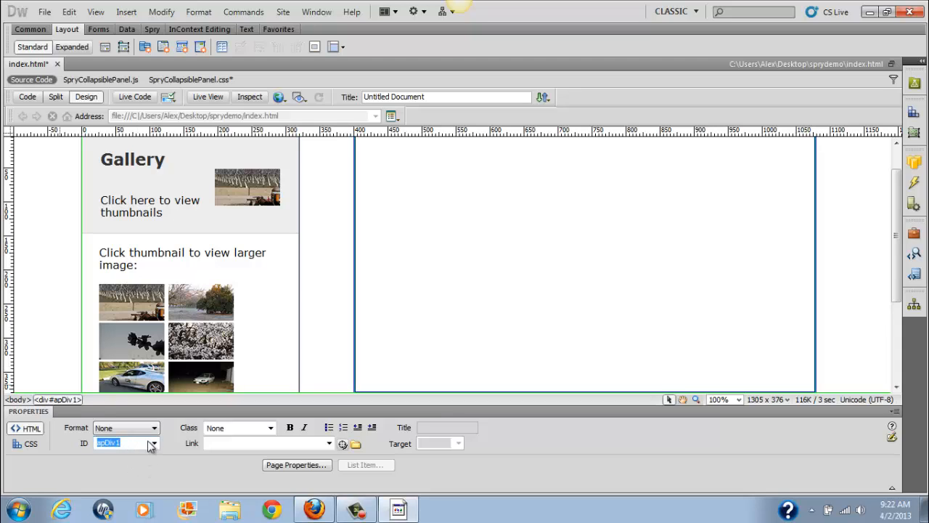
{"action": "left_click", "coordinate": [54, 399]}
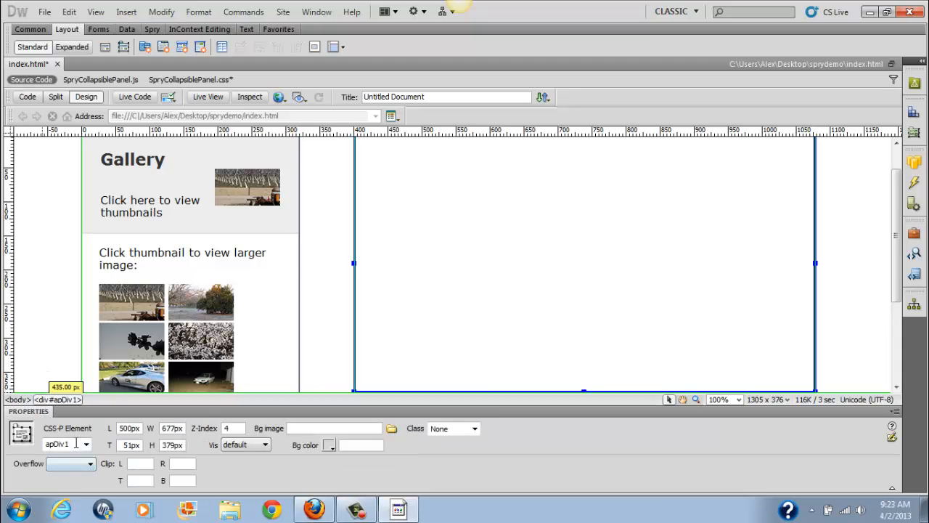
{"action": "double_click", "coordinate": [76, 443]}
{"action": "type", "text": "imag"}
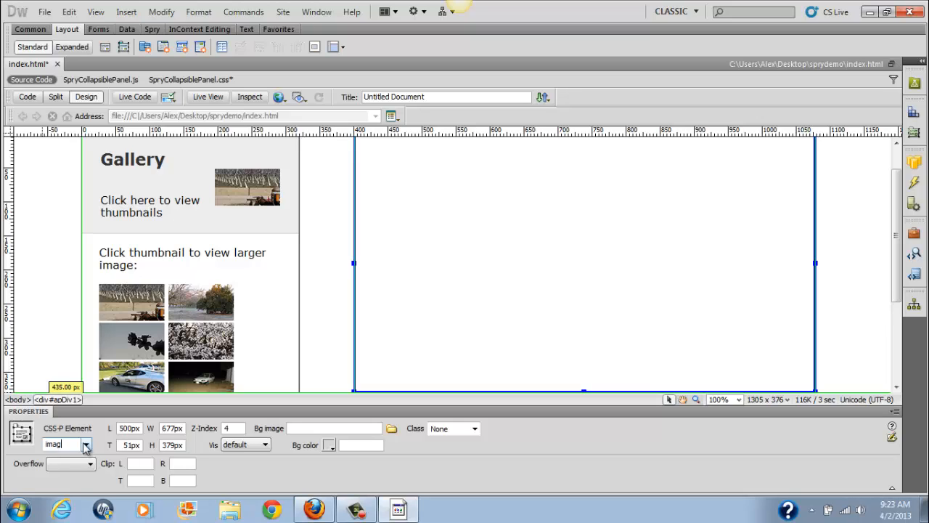
{"action": "type", "text": "e2_div"}
{"action": "key", "text": "Tab"}
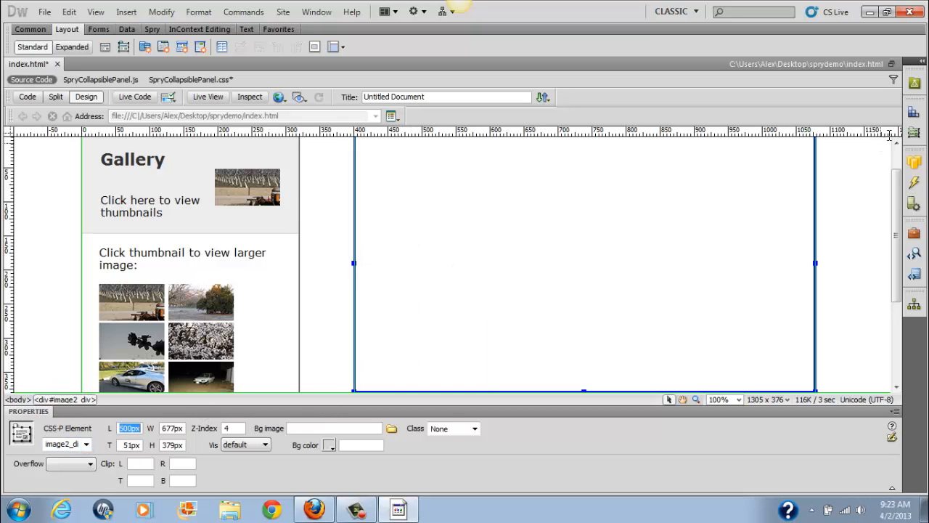
Mark image2_div as hidden among the AP elements and reselect it.
{"action": "left_click", "coordinate": [914, 133]}
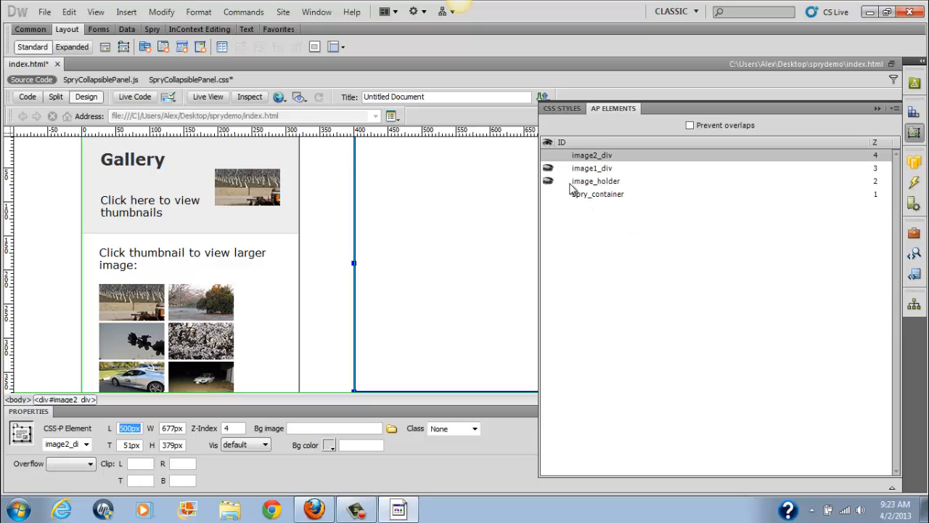
{"action": "left_click", "coordinate": [547, 155]}
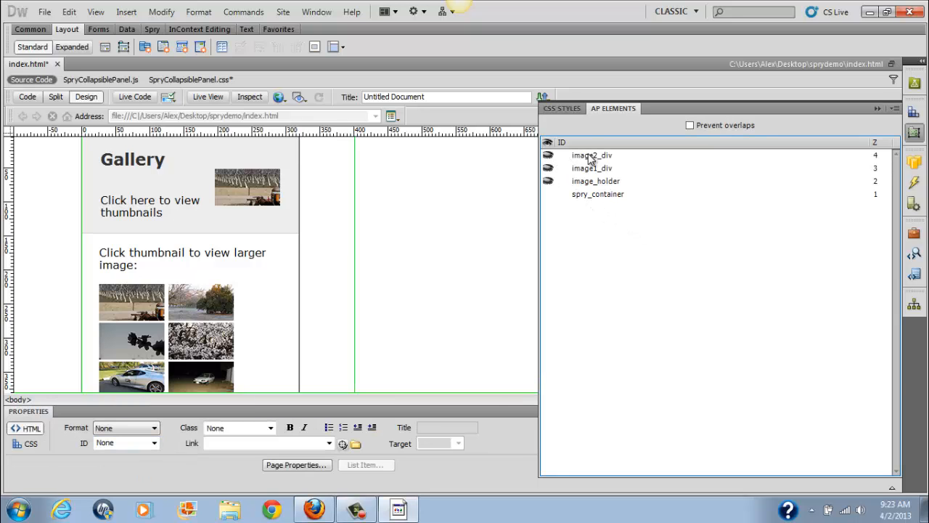
{"action": "left_click", "coordinate": [590, 157]}
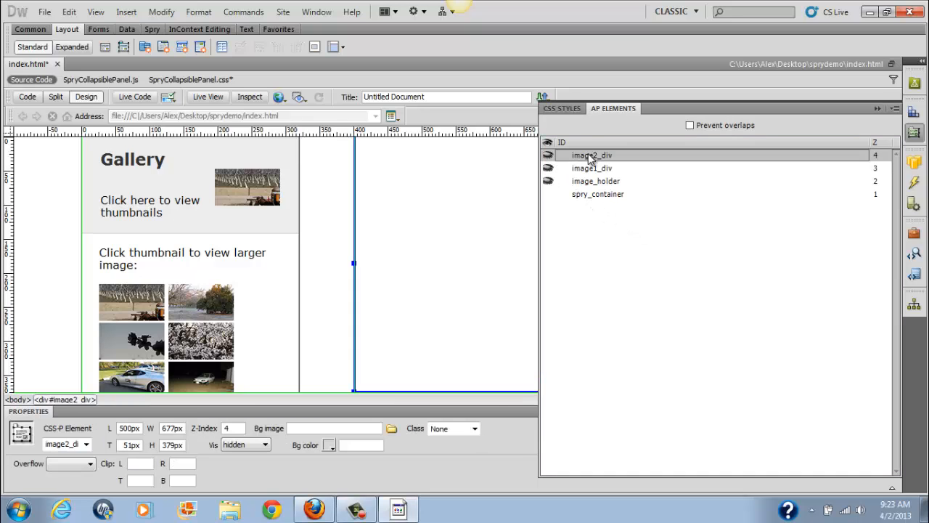
{"action": "left_click", "coordinate": [877, 108]}
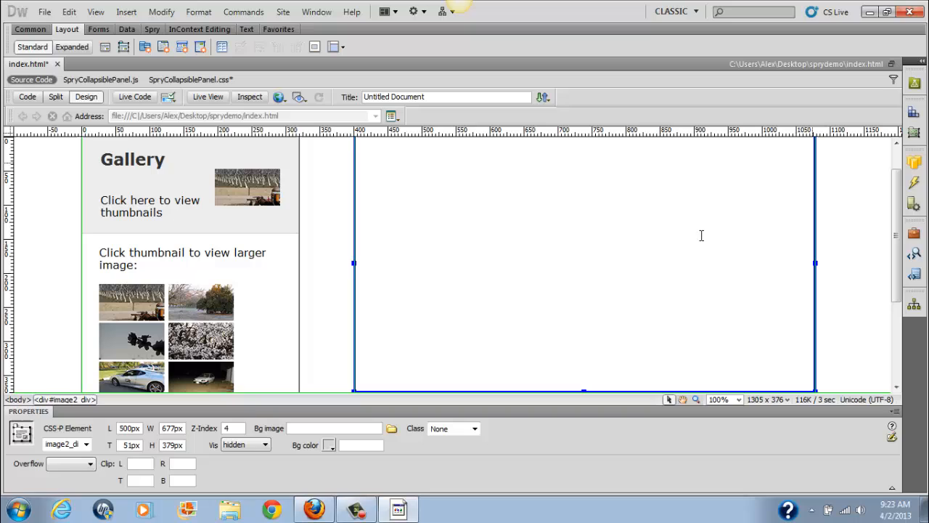
Draw another AP div of 677 by 379 px directly over image2_div, snapping its corners to the guides.
{"action": "left_click", "coordinate": [124, 46]}
{"action": "scroll", "coordinate": [365, 191], "scroll_direction": "up", "scroll_amount": 1}
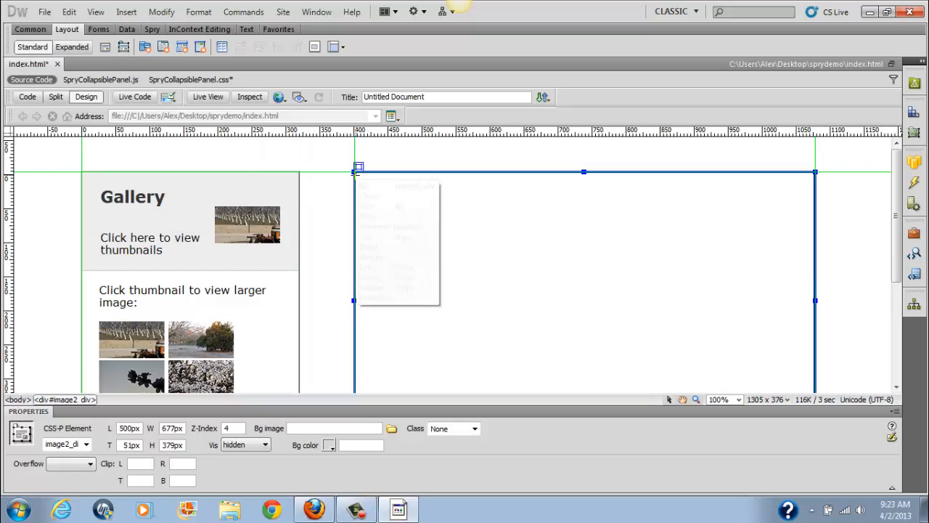
{"action": "mouse_move", "coordinate": [357, 172]}
{"action": "left_mouse_down"}
{"action": "mouse_move", "coordinate": [763, 315]}
{"action": "mouse_move", "coordinate": [816, 369]}
{"action": "left_mouse_up"}
{"action": "scroll", "coordinate": [816, 368], "scroll_direction": "down", "scroll_amount": 4}
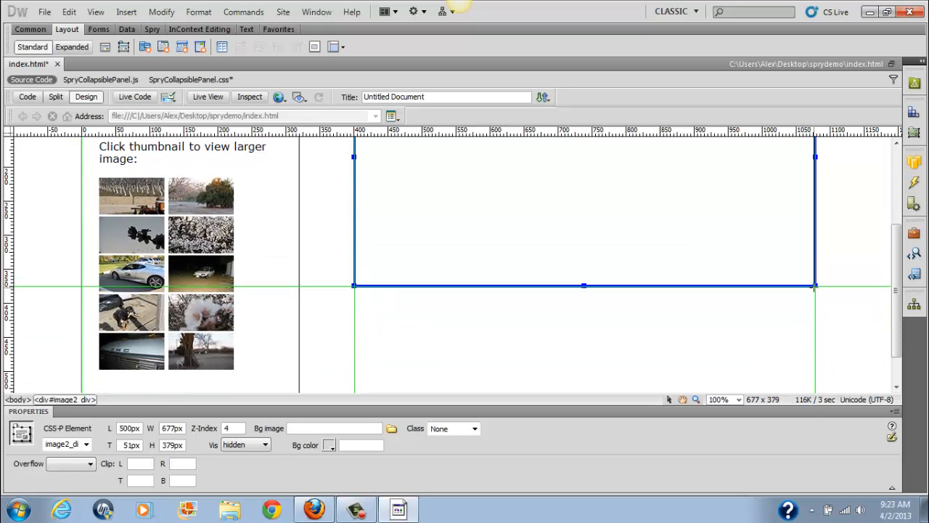
{"action": "left_click", "coordinate": [799, 276]}
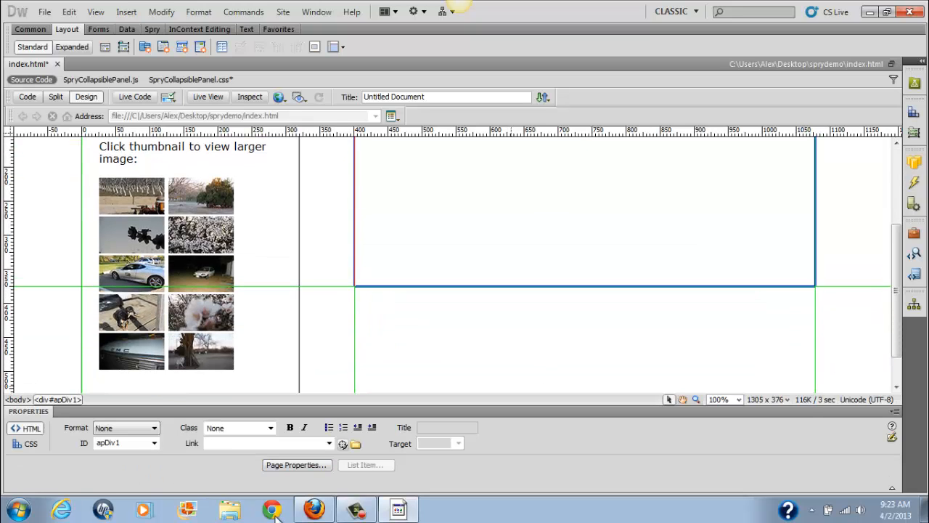
Select the AP div just drawn over image2_div, check the existing AP element names, and rename its ID to image3_div.
{"action": "left_click", "coordinate": [69, 400]}
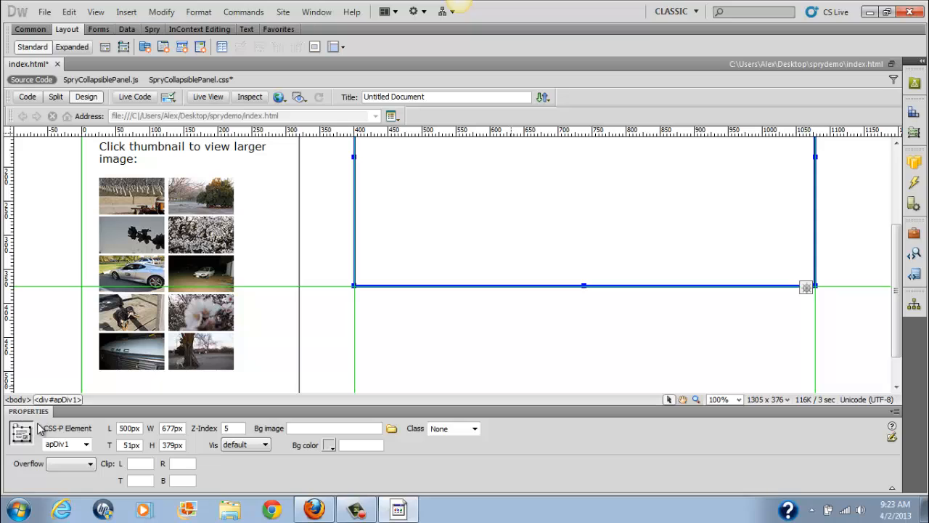
{"action": "double_click", "coordinate": [73, 443]}
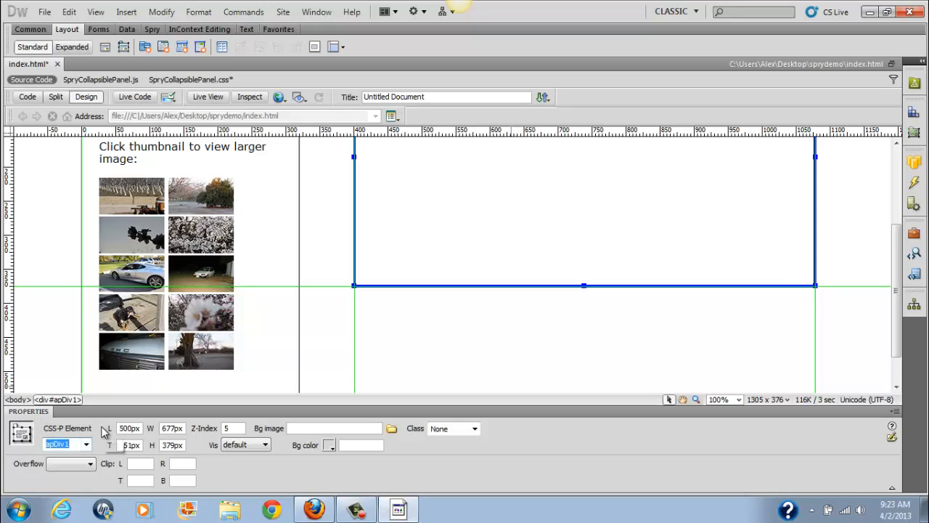
{"action": "type", "text": "image"}
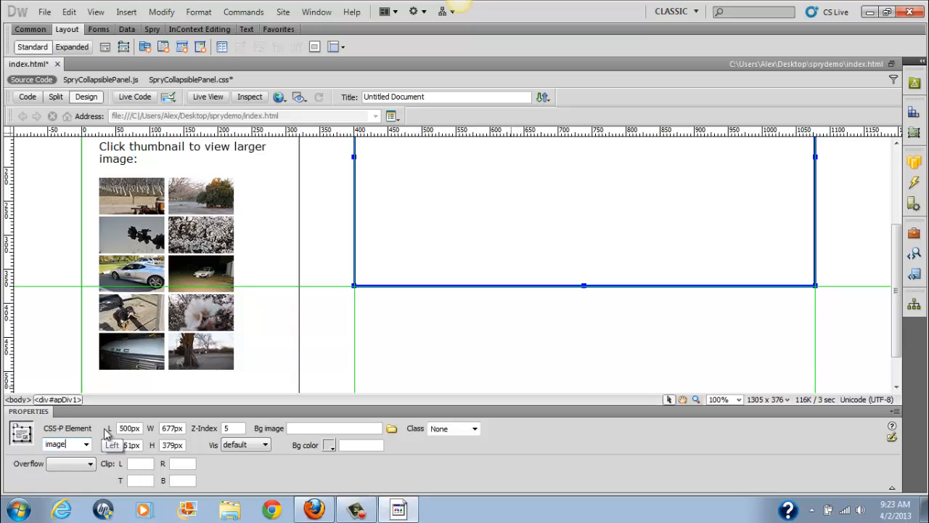
{"action": "type", "text": "2_"}
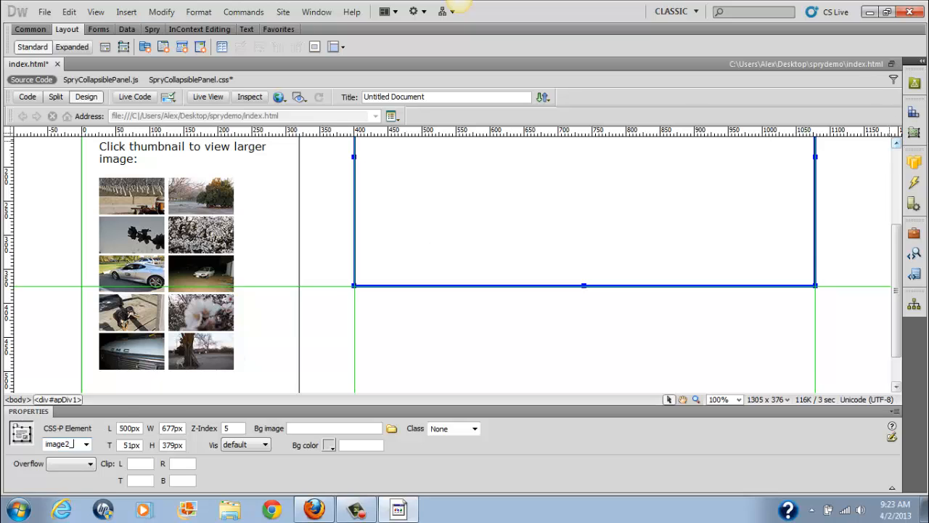
{"action": "left_click", "coordinate": [915, 133]}
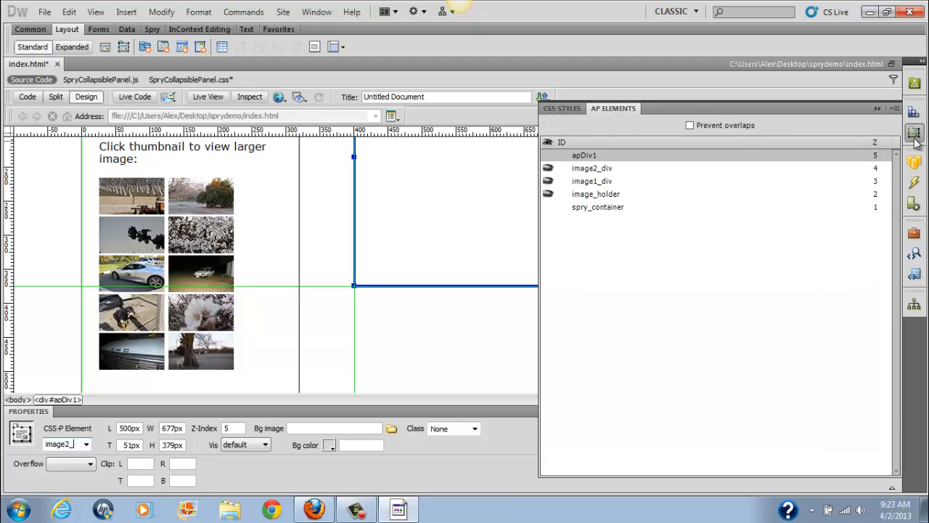
{"action": "left_click", "coordinate": [916, 135]}
{"action": "key", "text": "BackSpace"}
{"action": "key", "text": "BackSpace"}
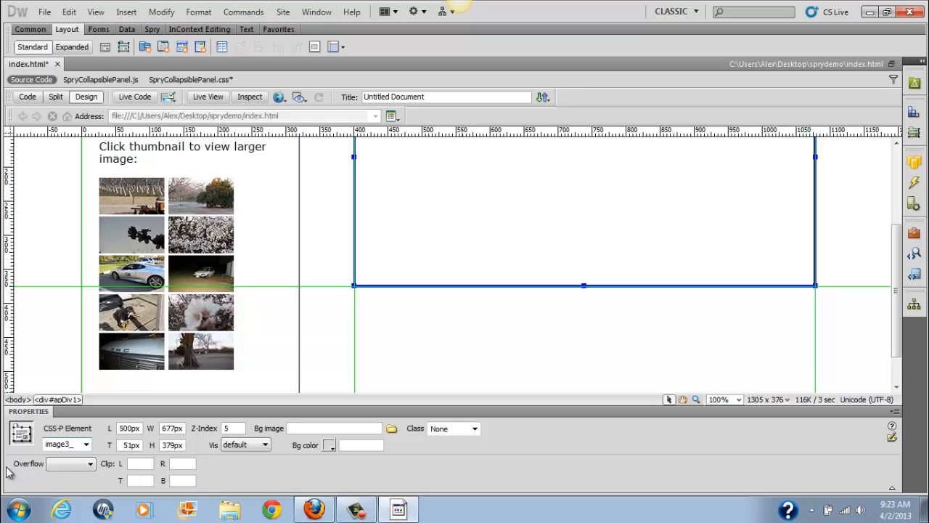
{"action": "type", "text": "3_div"}
{"action": "key", "text": "Tab"}
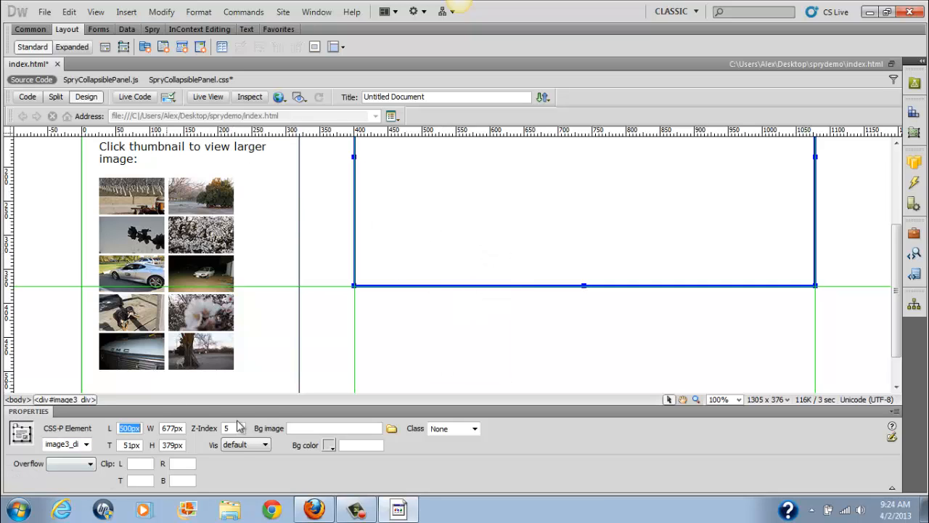
Set image3_div's visibility to hidden, mark it as hidden among the AP elements, and reselect it.
{"action": "left_click", "coordinate": [264, 444]}
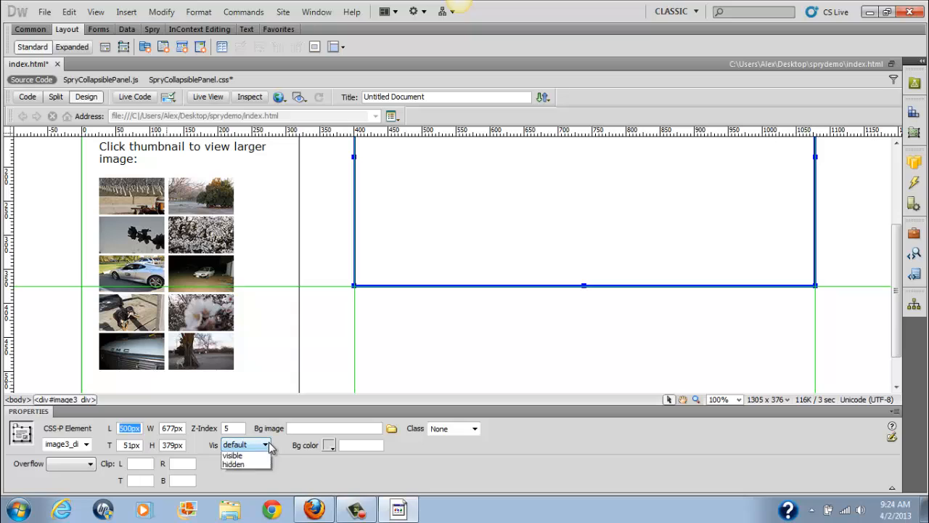
{"action": "left_click", "coordinate": [234, 482]}
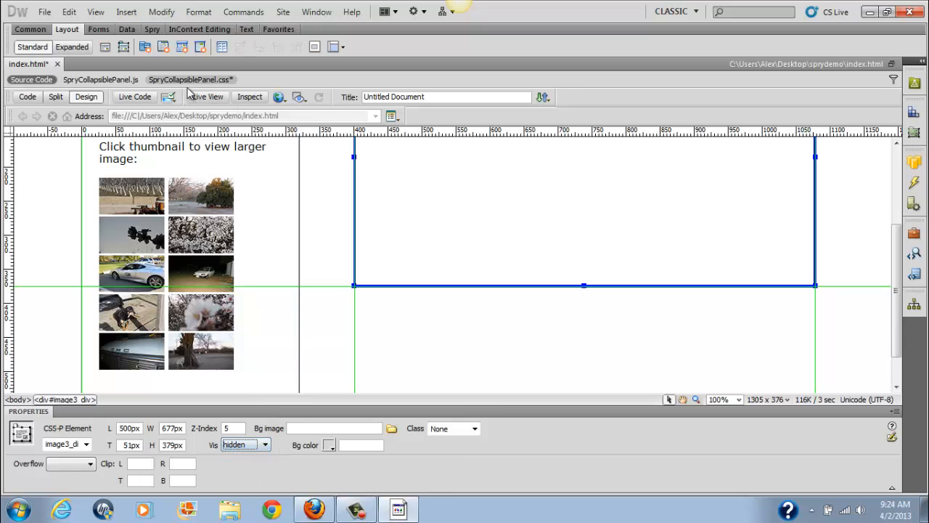
{"action": "left_click", "coordinate": [914, 135]}
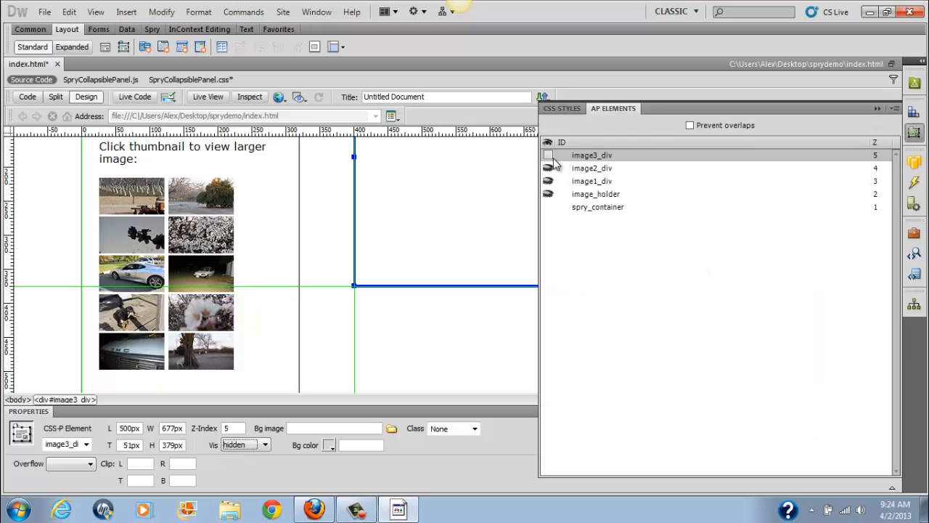
{"action": "left_click", "coordinate": [556, 160]}
{"action": "left_click", "coordinate": [596, 159]}
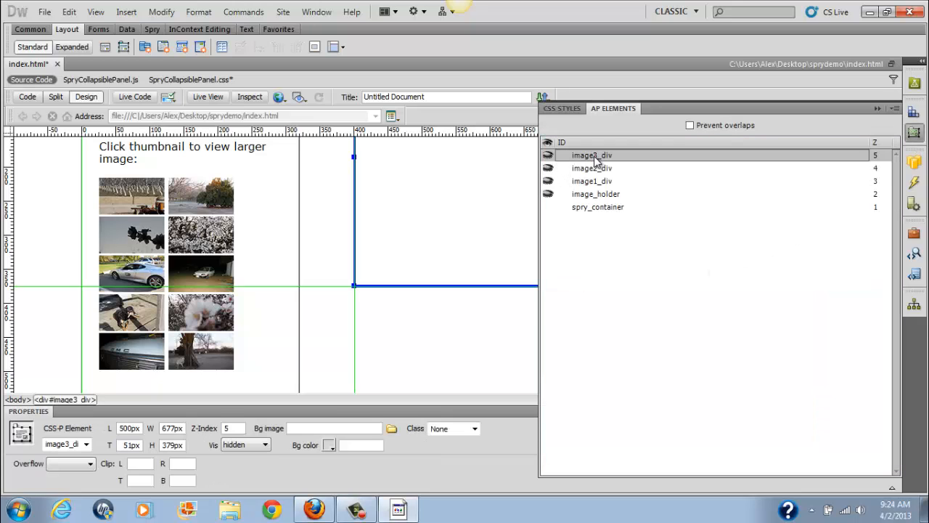
Draw a 677 by 379 px AP div over image3_div, from the guides' upper-left intersection to their lower-right one.
{"action": "scroll", "coordinate": [234, 194], "scroll_direction": "up", "scroll_amount": 3}
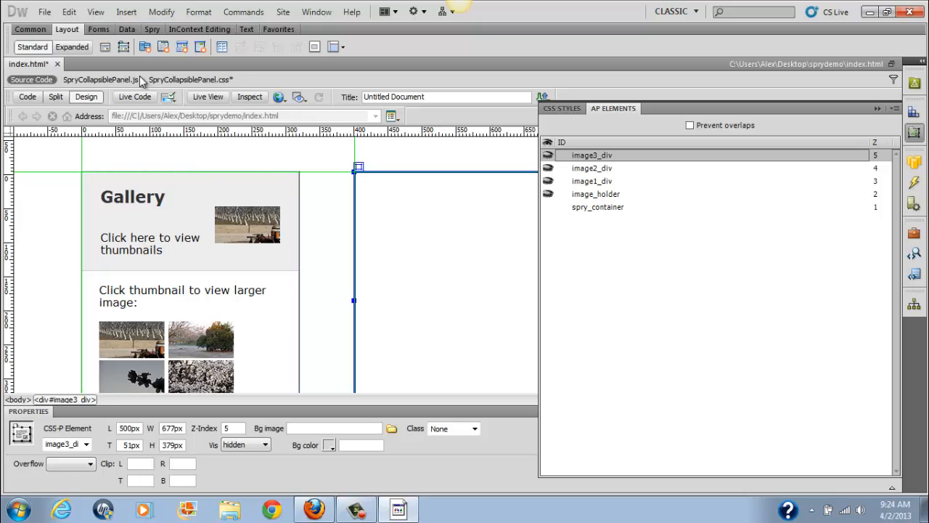
{"action": "left_click", "coordinate": [125, 48]}
{"action": "key", "text": "F4"}
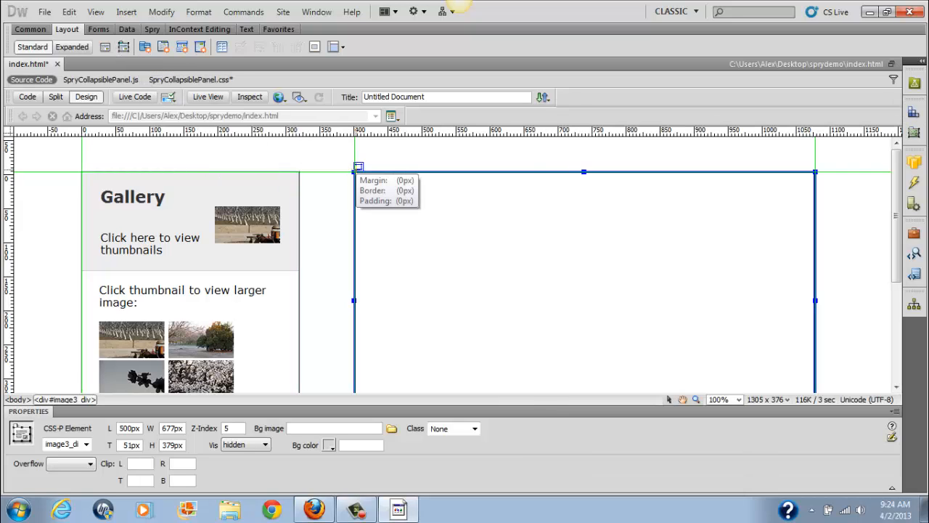
{"action": "left_click_drag", "start_coordinate": [363, 193], "coordinate": [814, 395]}
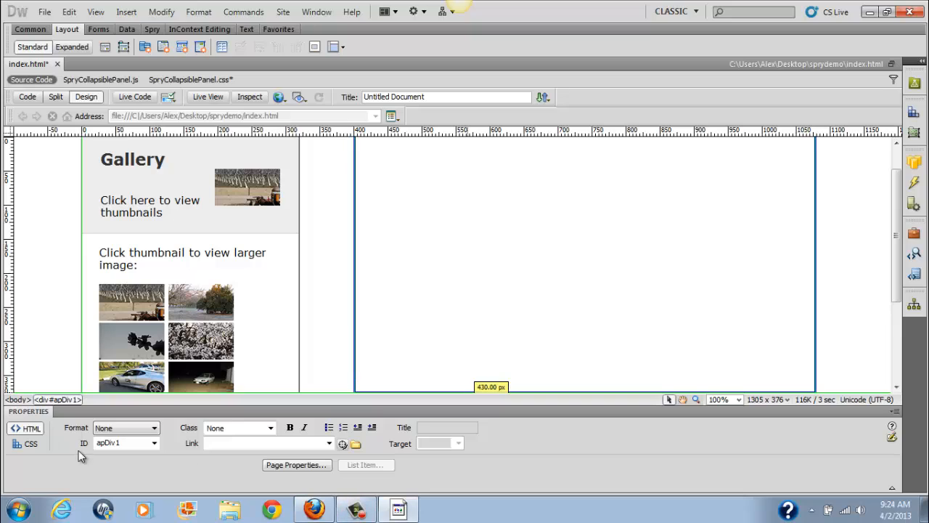
Select the AP div just drawn over image3_div and rename its ID to image4_div.
{"action": "left_click", "coordinate": [61, 399]}
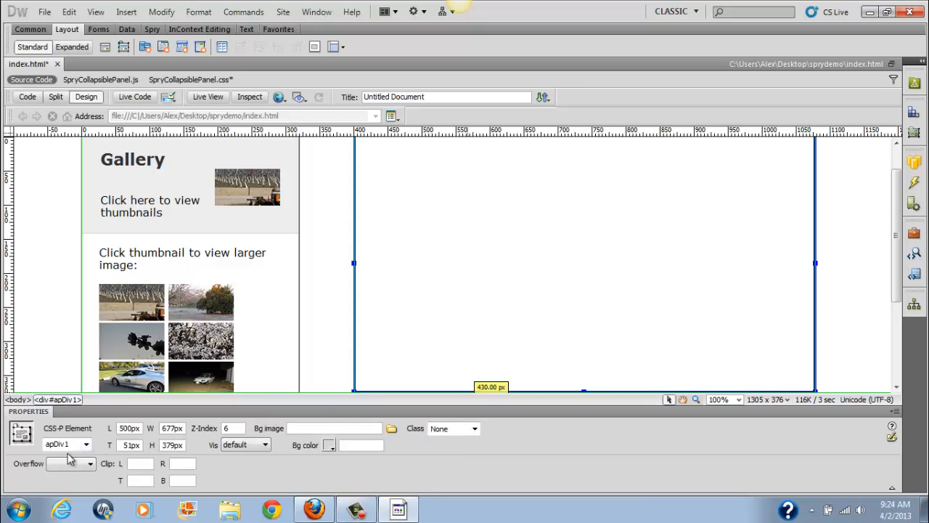
{"action": "double_click", "coordinate": [67, 443]}
{"action": "key", "text": "BackSpace"}
{"action": "type", "text": "imag"}
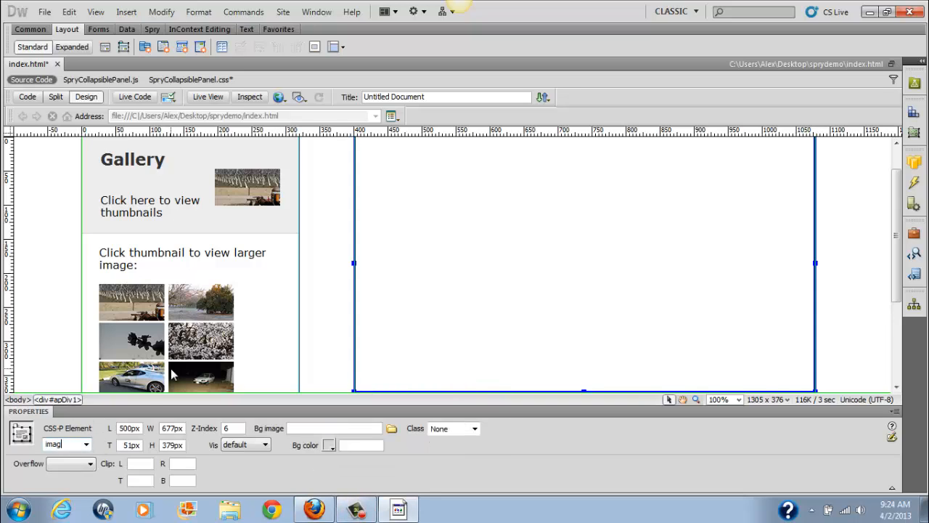
{"action": "type", "text": "e4_div"}
{"action": "key", "text": "Tab"}
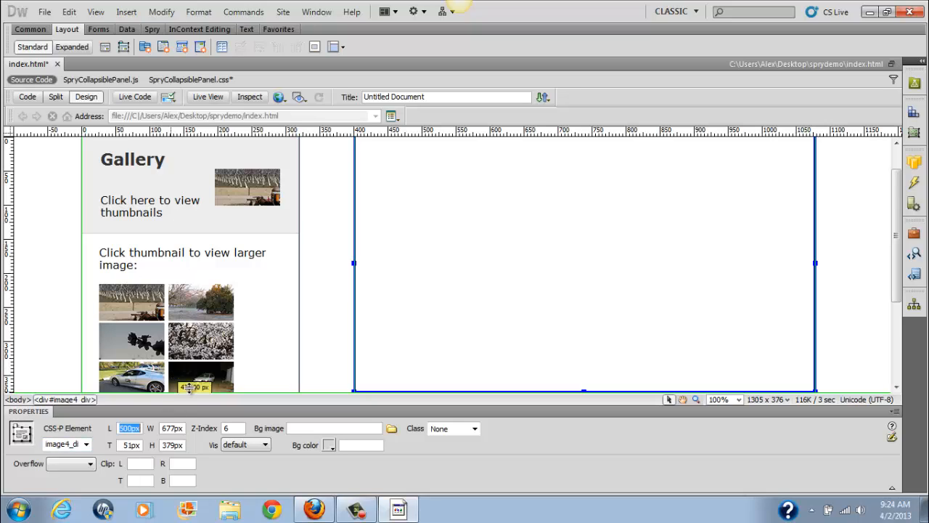
Set image4_div's visibility to hidden, mark it as hidden among the AP elements, and reselect it.
{"action": "left_click", "coordinate": [259, 446]}
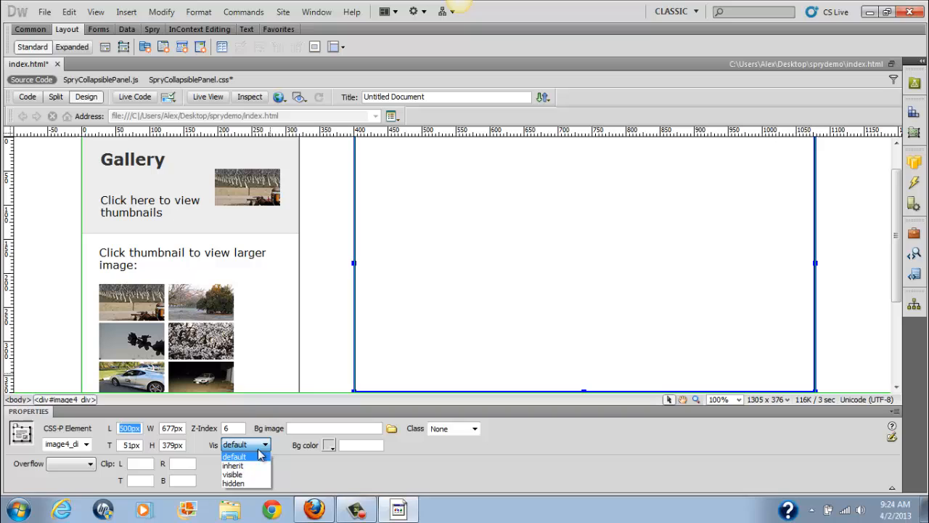
{"action": "left_click", "coordinate": [234, 483]}
{"action": "left_click", "coordinate": [913, 134]}
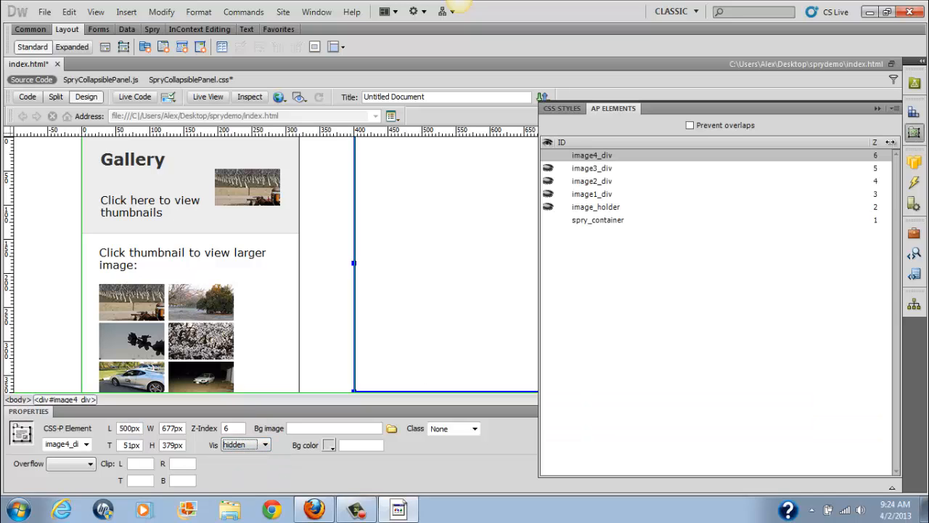
{"action": "left_click", "coordinate": [548, 155]}
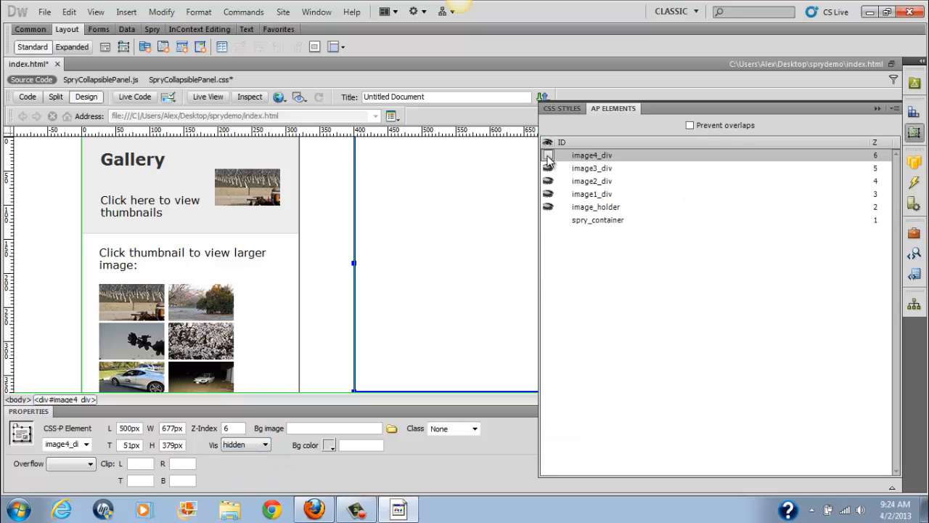
{"action": "left_click", "coordinate": [548, 155]}
{"action": "left_click", "coordinate": [610, 160]}
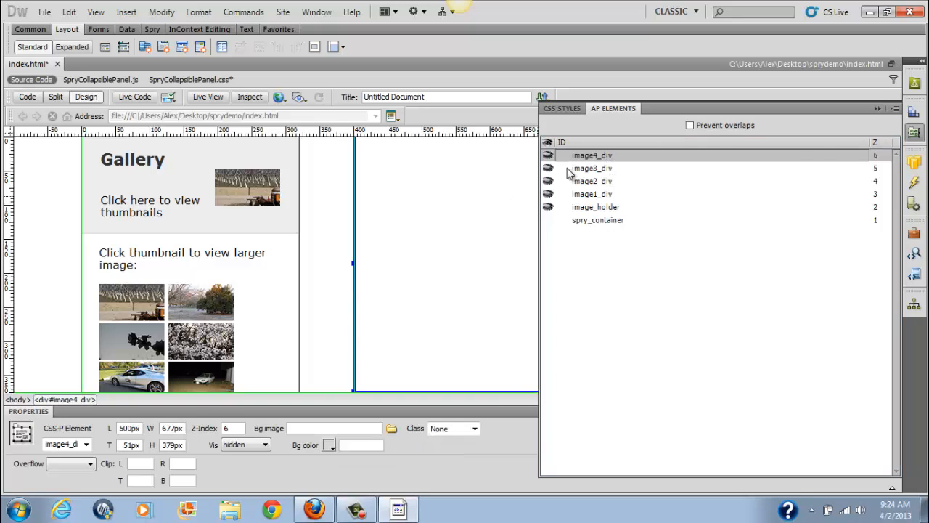
{"action": "left_click", "coordinate": [877, 108]}
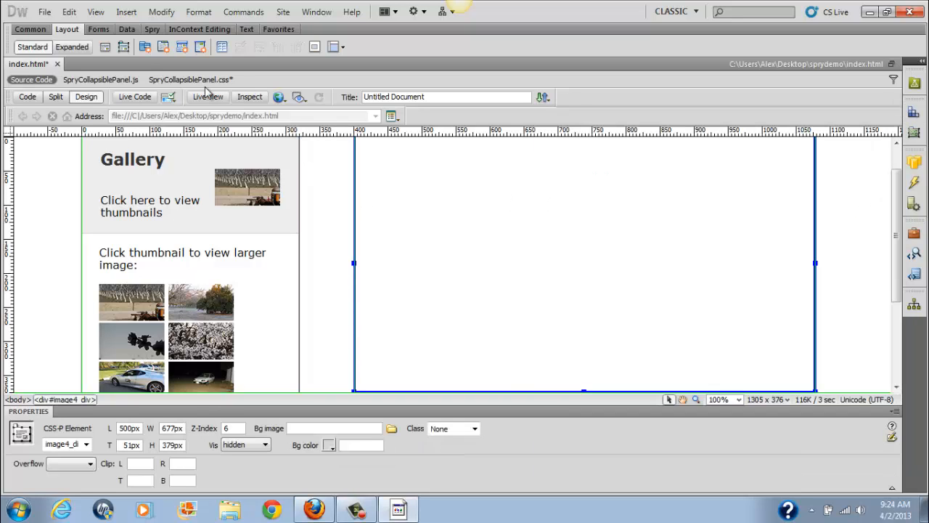
Draw another AP div over image4_div, filling the area enclosed by the guides.
{"action": "left_click", "coordinate": [124, 48]}
{"action": "scroll", "coordinate": [386, 291], "scroll_direction": "up", "scroll_amount": 1}
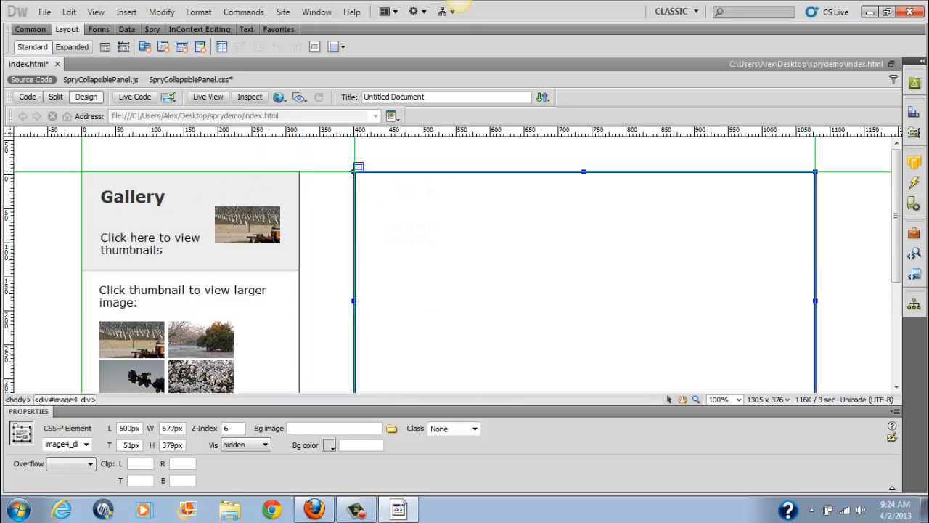
{"action": "mouse_move", "coordinate": [355, 172]}
{"action": "left_mouse_down"}
{"action": "mouse_move", "coordinate": [389, 200]}
{"action": "mouse_move", "coordinate": [711, 296]}
{"action": "mouse_move", "coordinate": [775, 368]}
{"action": "mouse_move", "coordinate": [816, 391]}
{"action": "left_mouse_up"}
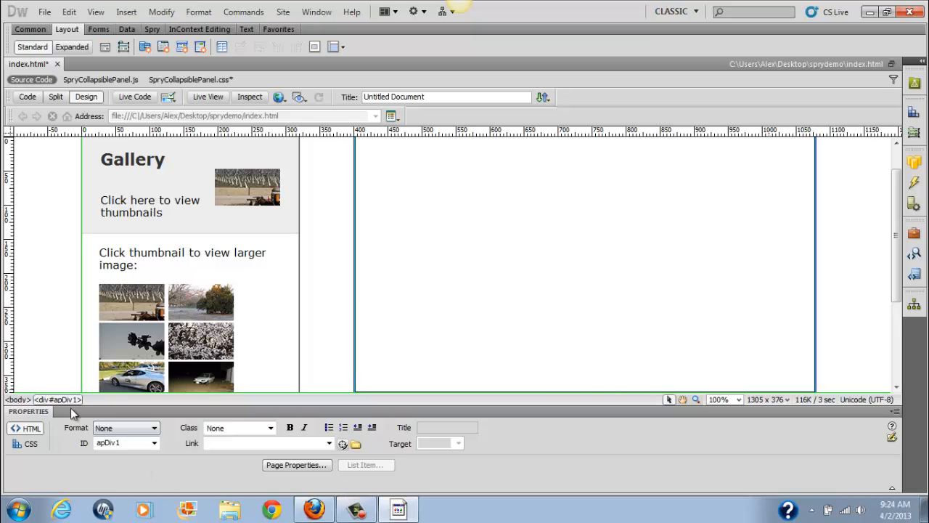
Select the AP div just drawn over image4_div and rename its ID to image5_div.
{"action": "left_click", "coordinate": [63, 399]}
{"action": "double_click", "coordinate": [85, 444]}
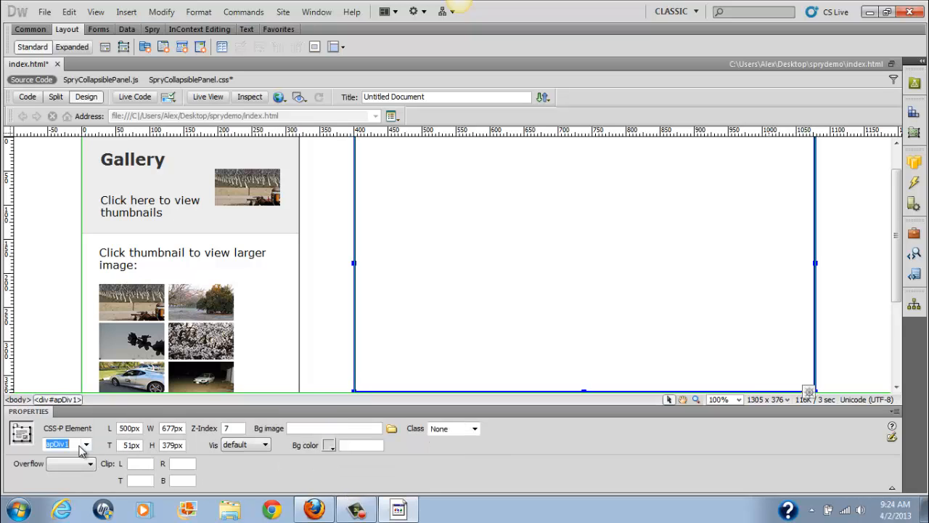
{"action": "type", "text": "image"}
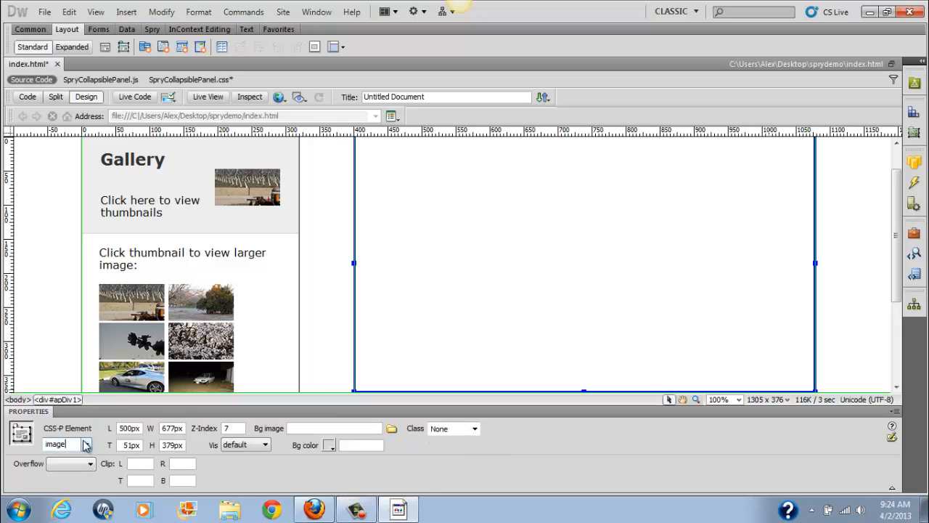
{"action": "type", "text": "5_div"}
{"action": "key", "text": "Tab"}
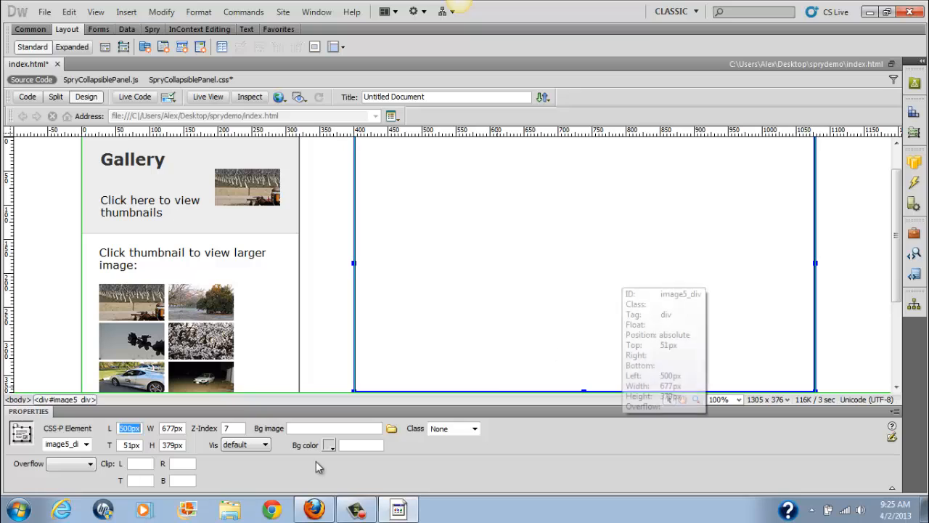
Set image5_div's visibility to hidden, mark it as hidden among the AP elements, and reselect it.
{"action": "left_click", "coordinate": [227, 446]}
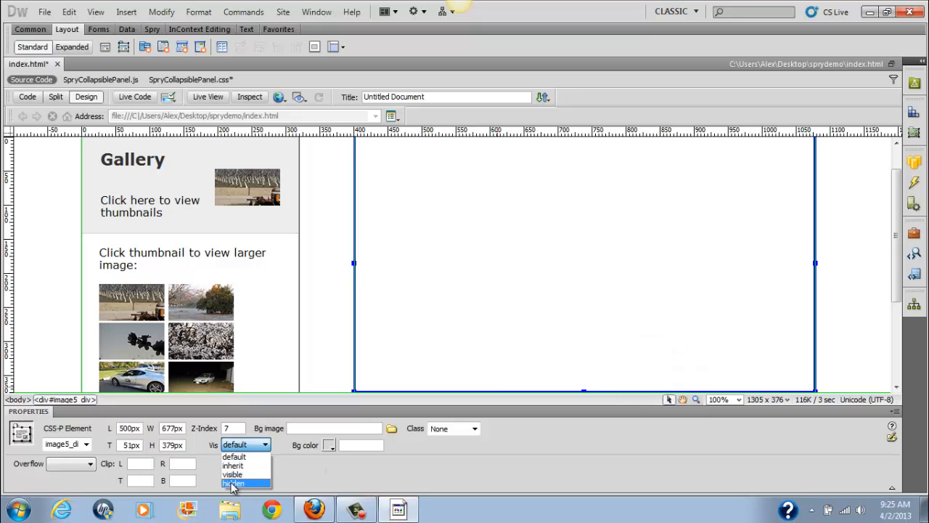
{"action": "left_click", "coordinate": [236, 483]}
{"action": "left_click", "coordinate": [914, 133]}
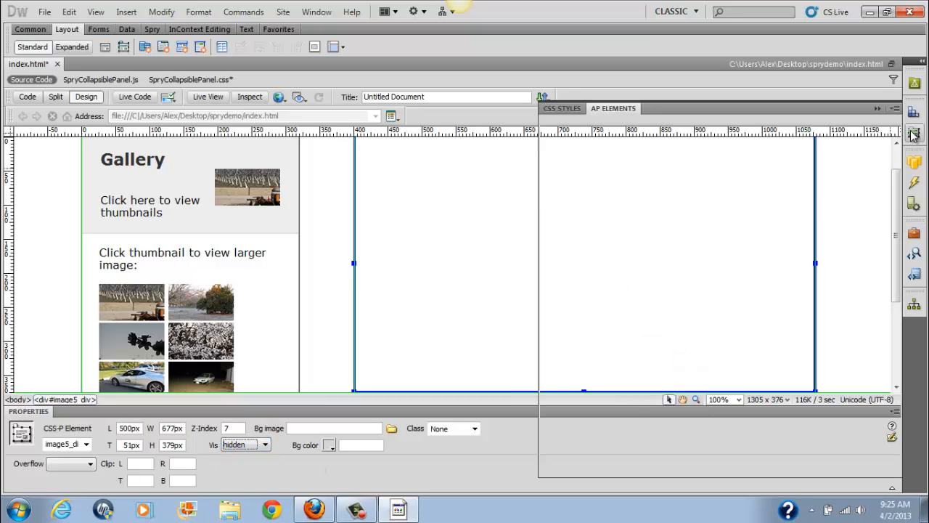
{"action": "left_click", "coordinate": [549, 156]}
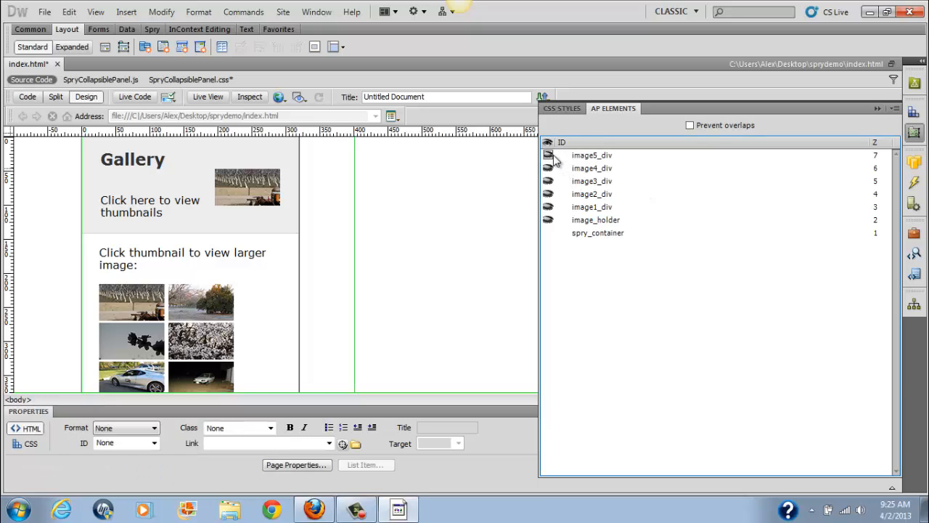
{"action": "left_click", "coordinate": [601, 156]}
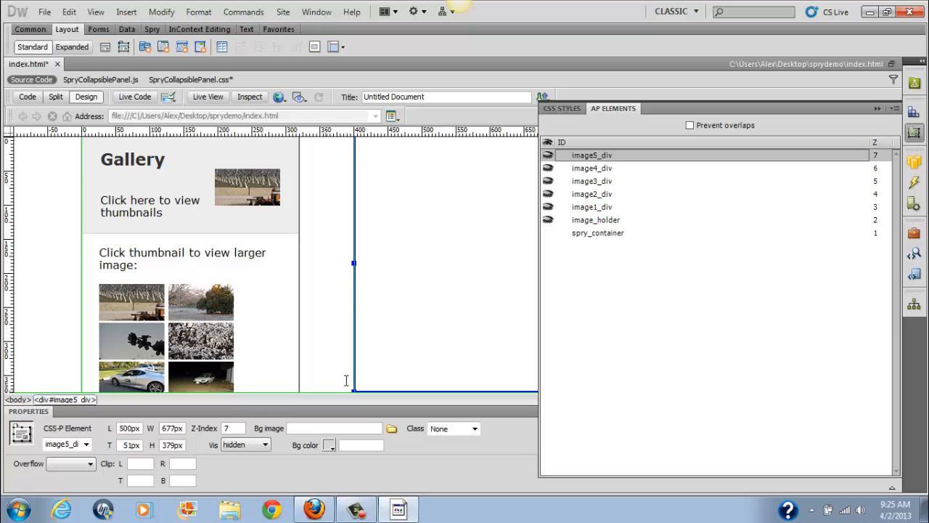
Draw a 677 by 379 px AP div over image5_div, filling the area enclosed by the guides.
{"action": "scroll", "coordinate": [389, 295], "scroll_direction": "up", "scroll_amount": 1}
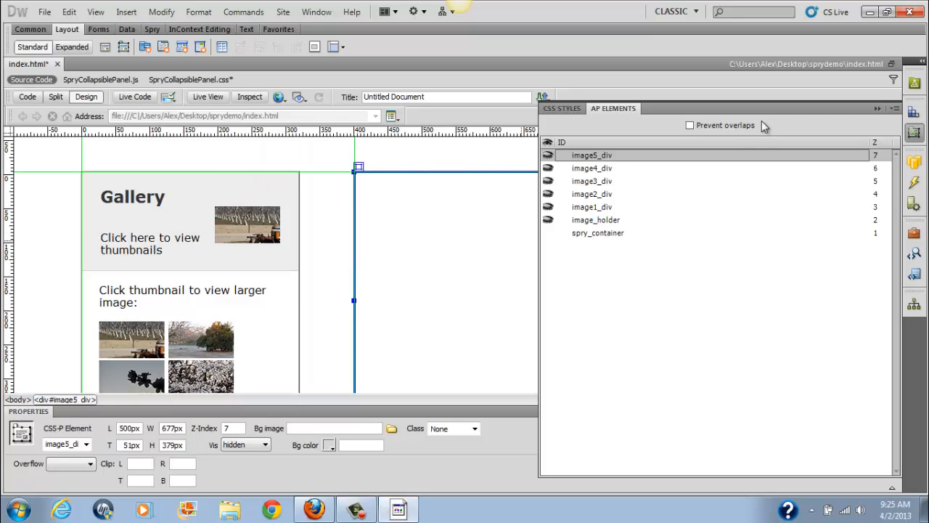
{"action": "left_click", "coordinate": [877, 109]}
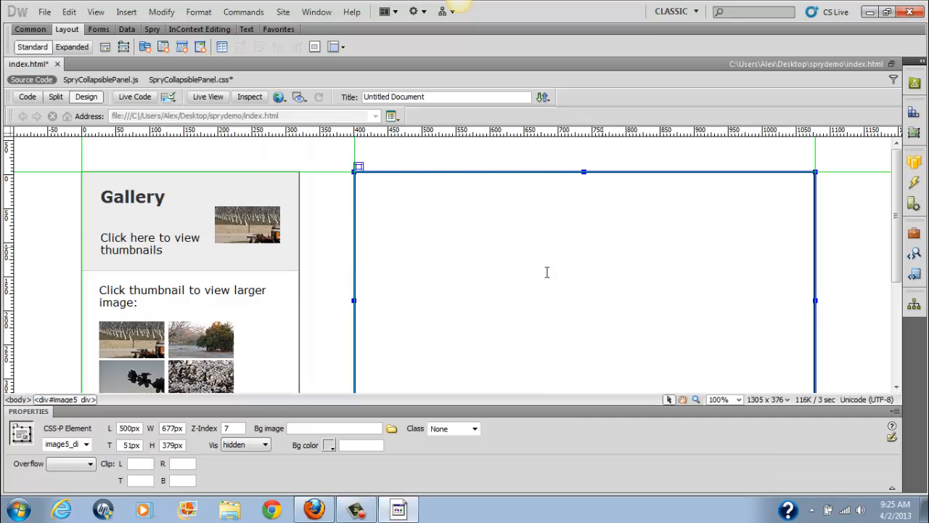
{"action": "left_click", "coordinate": [123, 46]}
{"action": "mouse_move", "coordinate": [354, 171]}
{"action": "left_mouse_down"}
{"action": "mouse_move", "coordinate": [661, 291]}
{"action": "mouse_move", "coordinate": [781, 360]}
{"action": "mouse_move", "coordinate": [824, 325]}
{"action": "left_mouse_up"}
{"action": "left_click_drag", "start_coordinate": [829, 270], "coordinate": [812, 192]}
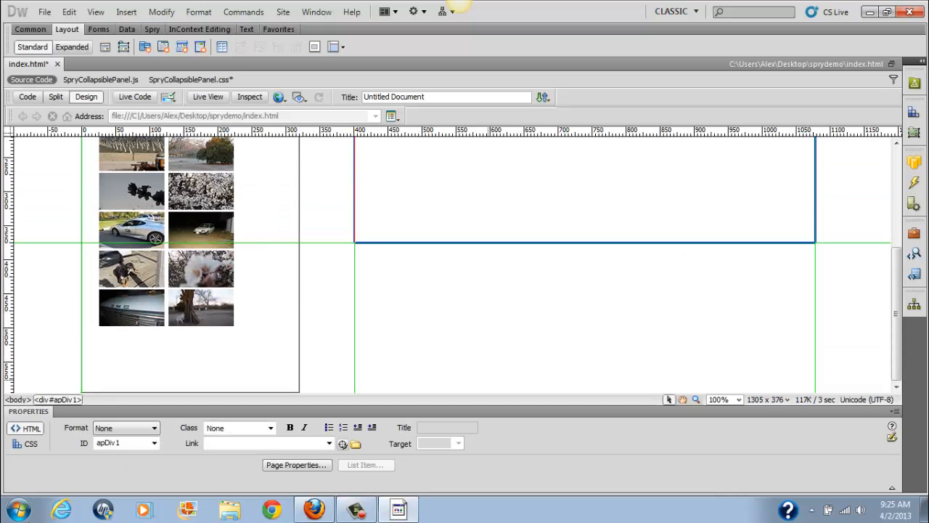
Rename the AP div just drawn over image5_div as image6_div and save index.html.
{"action": "left_click", "coordinate": [71, 400]}
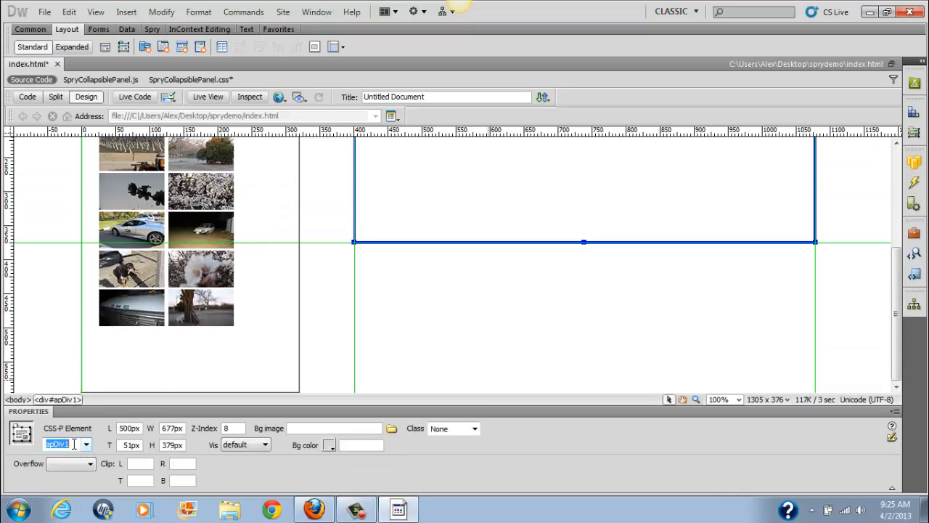
{"action": "type", "text": "l"}
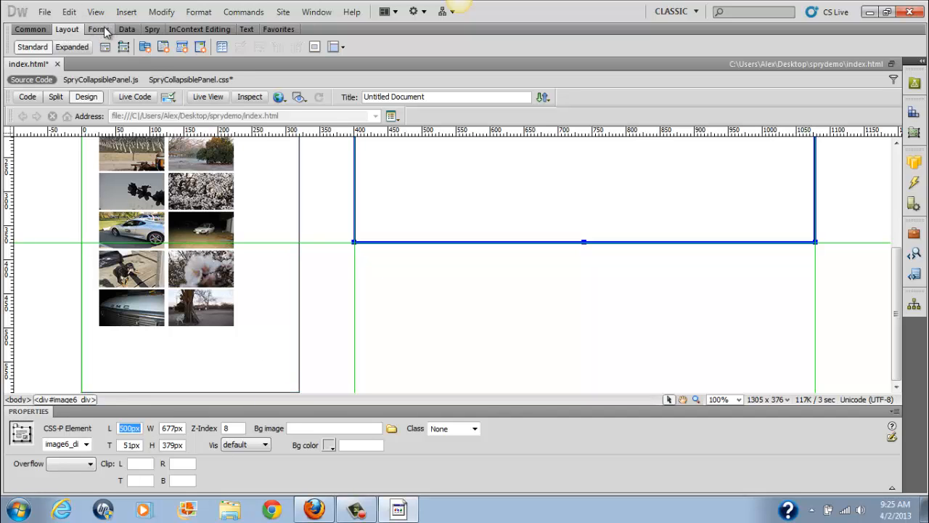
{"action": "left_click", "coordinate": [44, 11]}
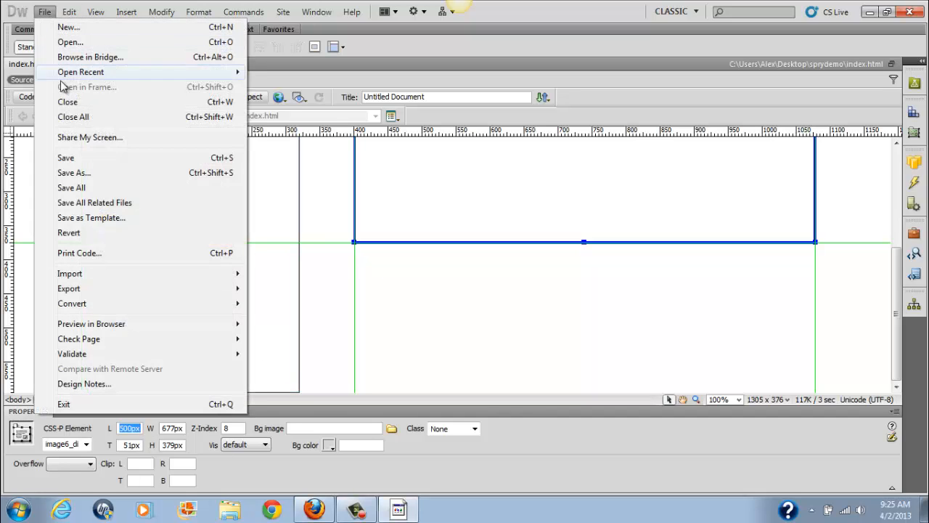
{"action": "left_click", "coordinate": [67, 158]}
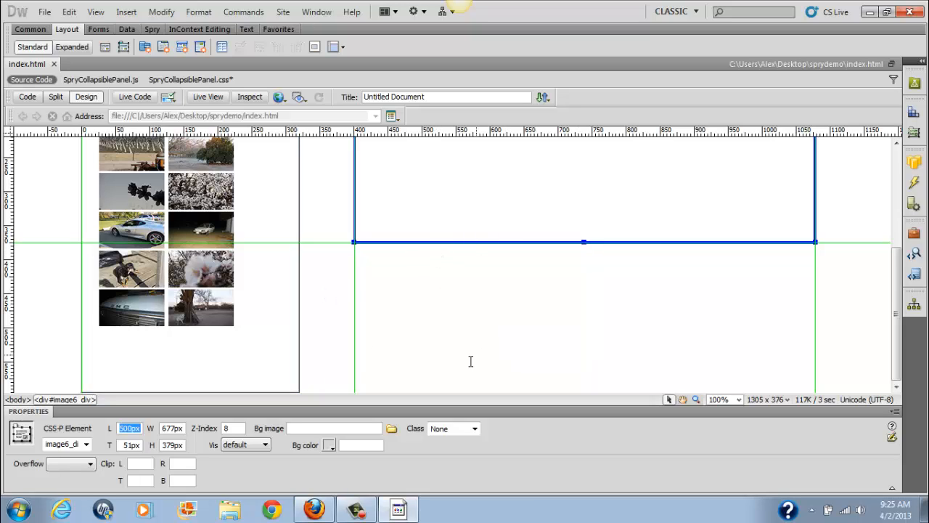
Set image6_div's visibility to hidden, mark it as hidden among the AP elements, and reselect it.
{"action": "left_click", "coordinate": [265, 447]}
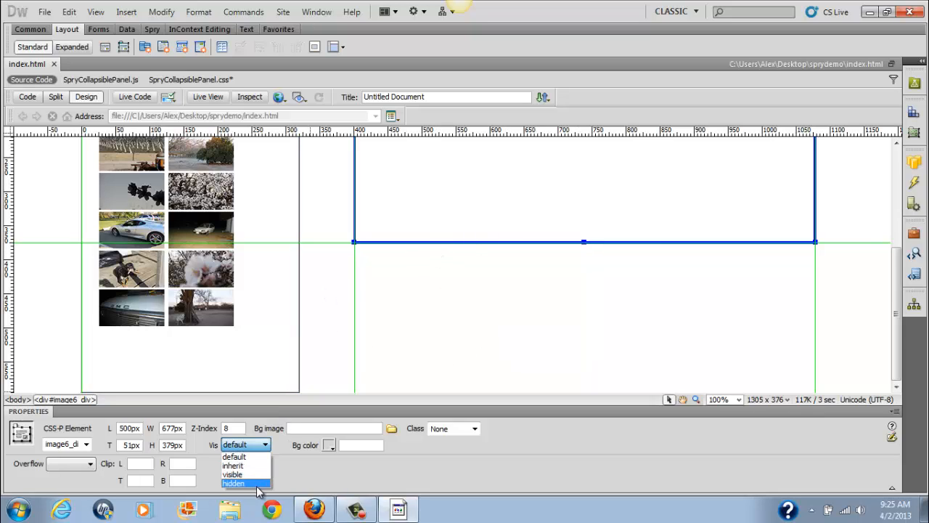
{"action": "left_click", "coordinate": [258, 488]}
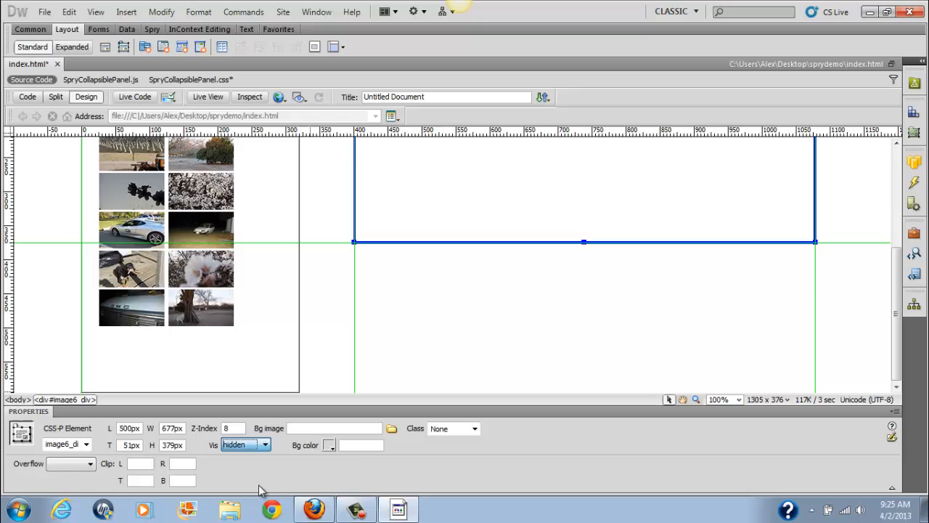
{"action": "left_click", "coordinate": [914, 133]}
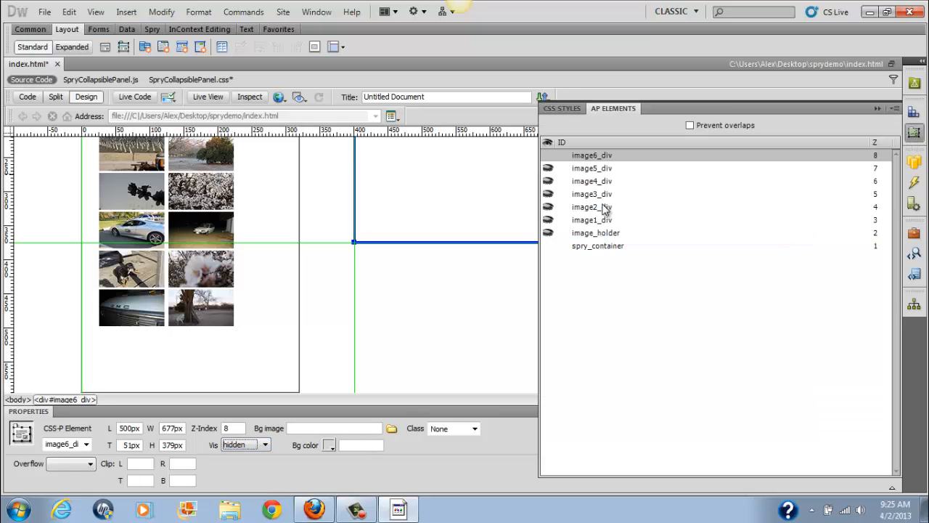
{"action": "left_click", "coordinate": [548, 156]}
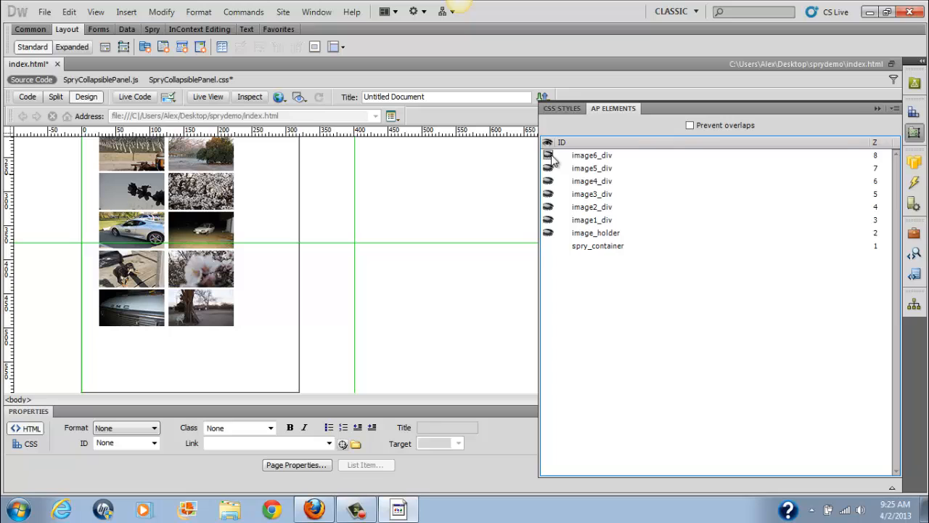
{"action": "left_click", "coordinate": [590, 156]}
Draw another AP div over image6_div, starting from the guides' upper-left intersection.
{"action": "scroll", "coordinate": [408, 206], "scroll_direction": "up", "scroll_amount": 5}
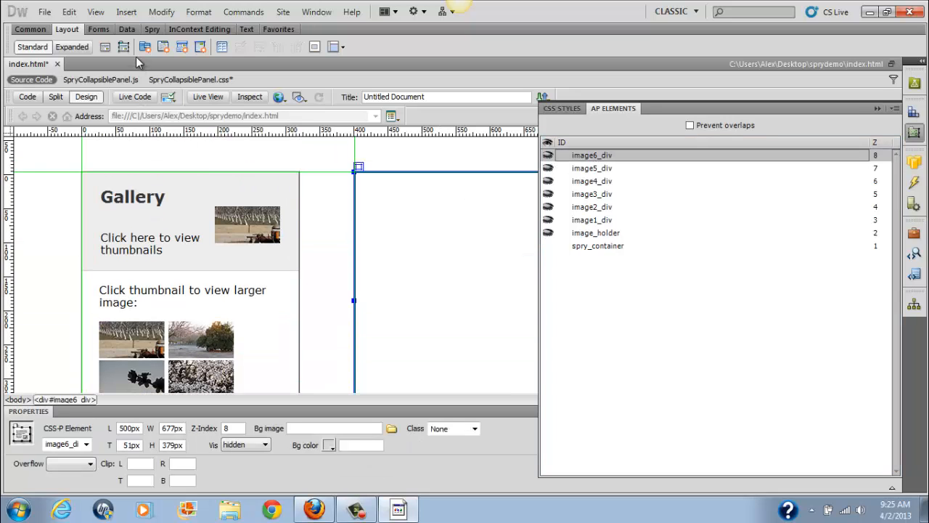
{"action": "left_click", "coordinate": [125, 48]}
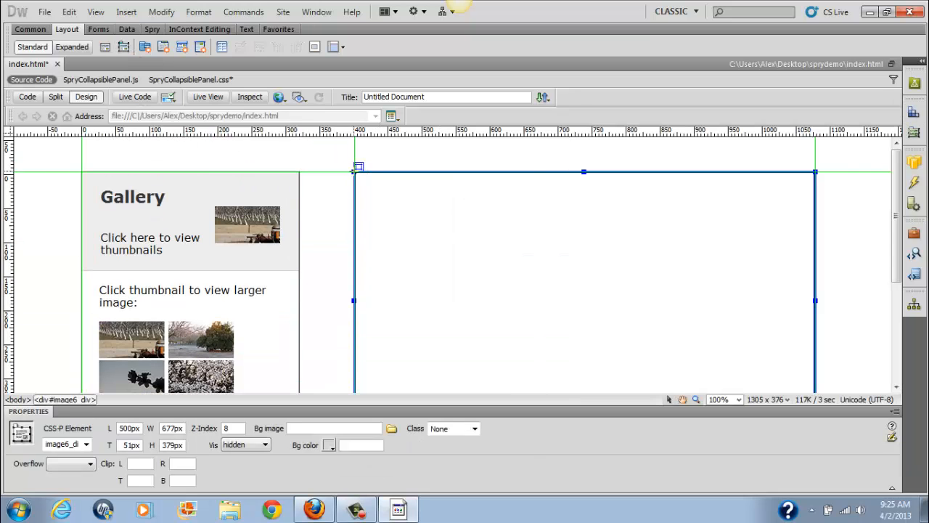
Draw an AP div of about 677 by 379 px over the large image area and set its ID to image7_div.
{"action": "mouse_move", "coordinate": [356, 173]}
{"action": "left_mouse_down"}
{"action": "mouse_move", "coordinate": [520, 251]}
{"action": "mouse_move", "coordinate": [757, 319]}
{"action": "mouse_move", "coordinate": [814, 389]}
{"action": "left_mouse_up"}
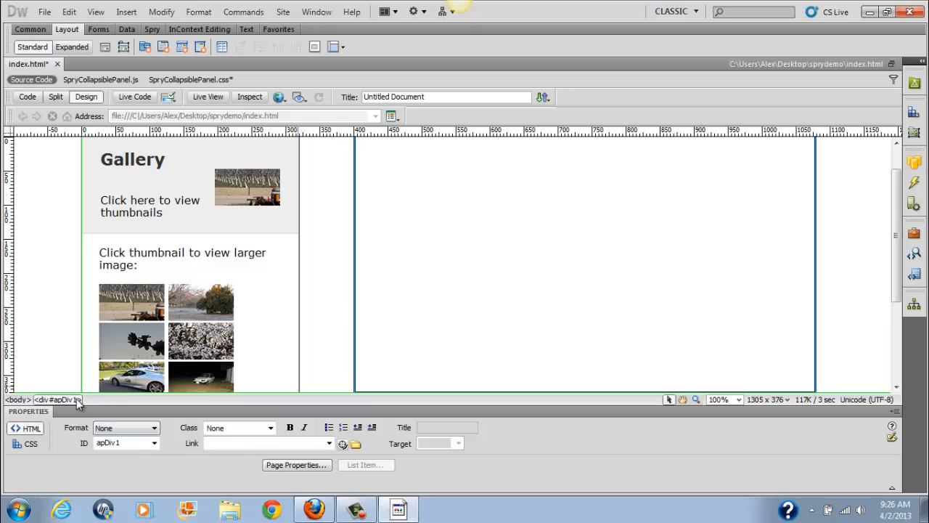
{"action": "left_click", "coordinate": [78, 400]}
{"action": "double_click", "coordinate": [81, 445]}
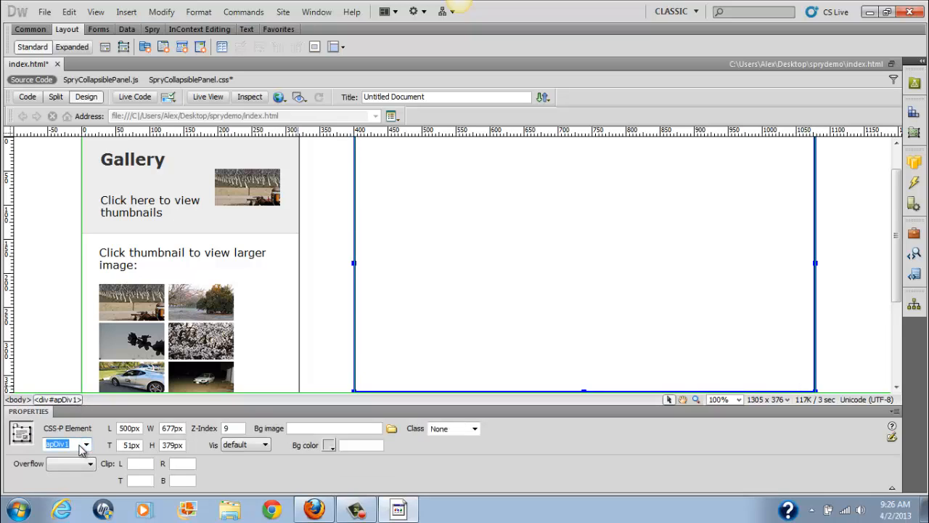
{"action": "type", "text": "i"}
{"action": "type", "text": "mage"}
{"action": "type", "text": "7"}
{"action": "key", "text": "Tab"}
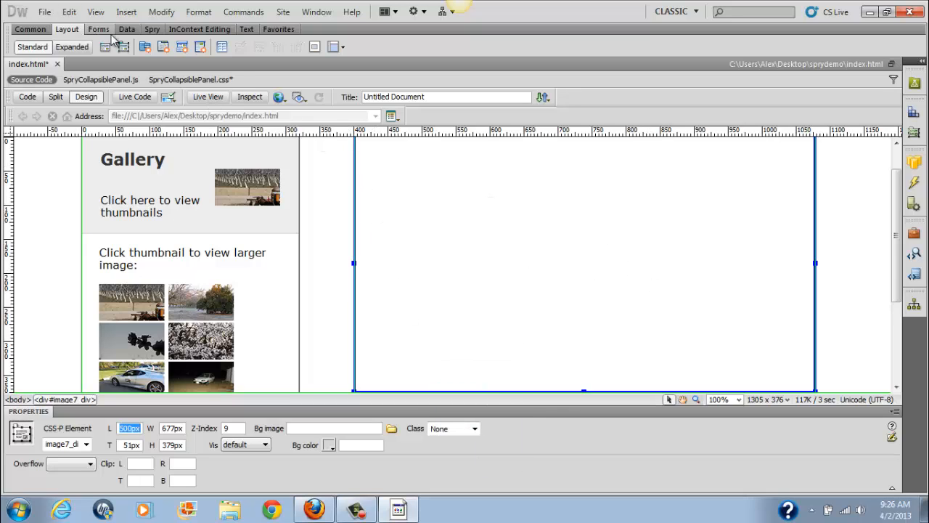
Set image7_div to hidden in the AP elements list and select it there.
{"action": "left_click", "coordinate": [914, 132]}
{"action": "left_click", "coordinate": [549, 155]}
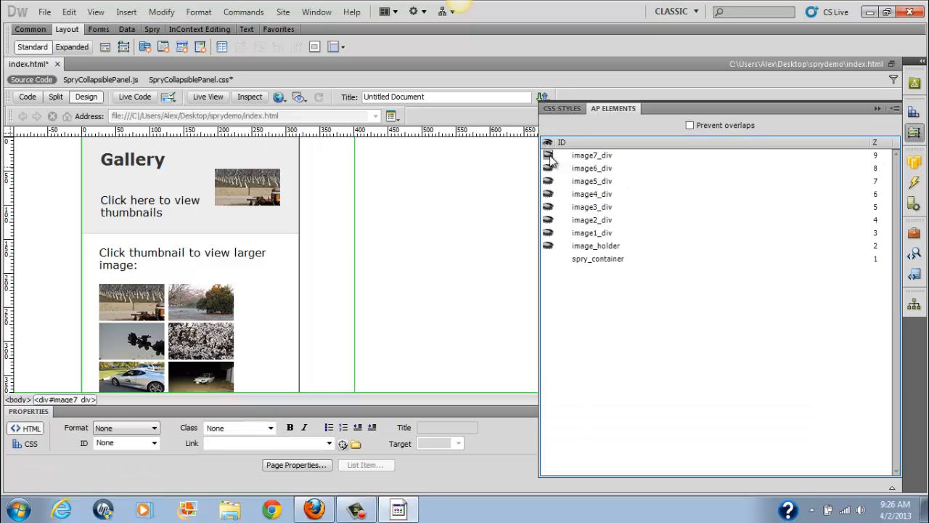
{"action": "left_click", "coordinate": [589, 155]}
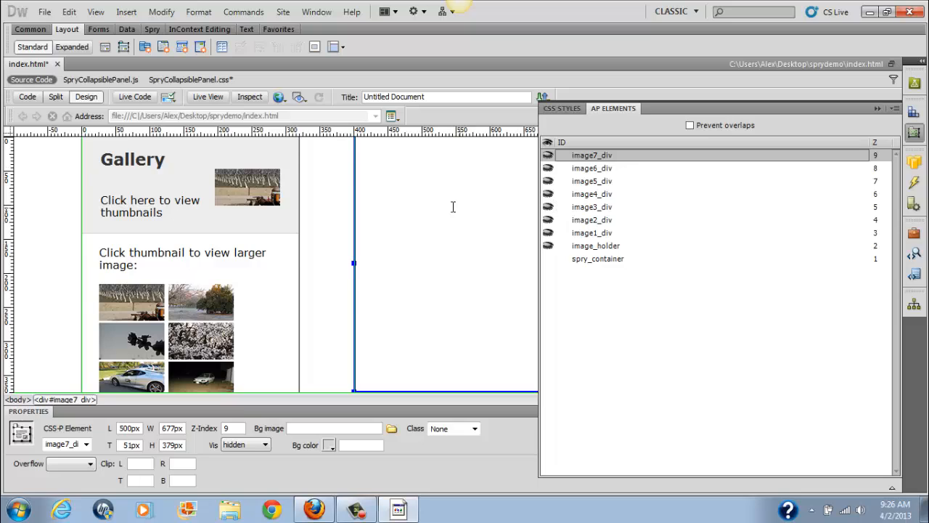
{"action": "scroll", "coordinate": [452, 207], "scroll_direction": "up", "scroll_amount": 2}
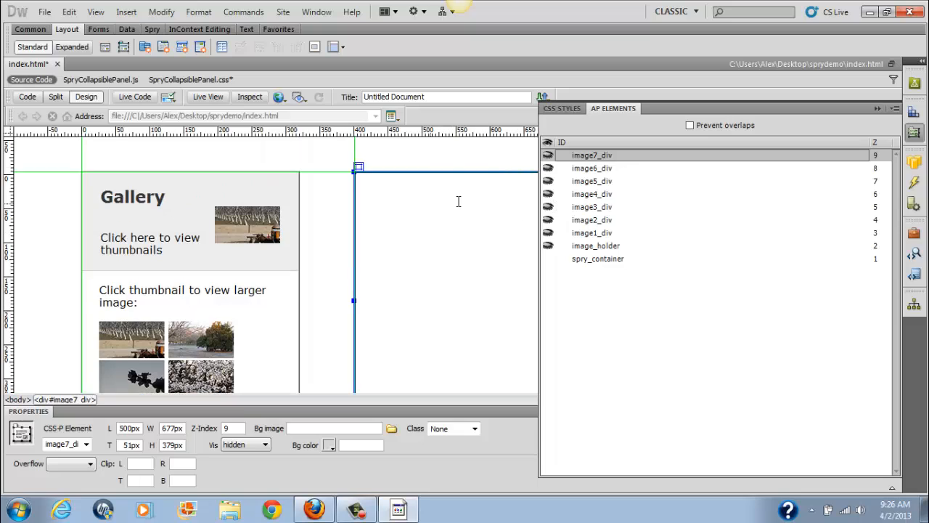
{"action": "left_click", "coordinate": [876, 109]}
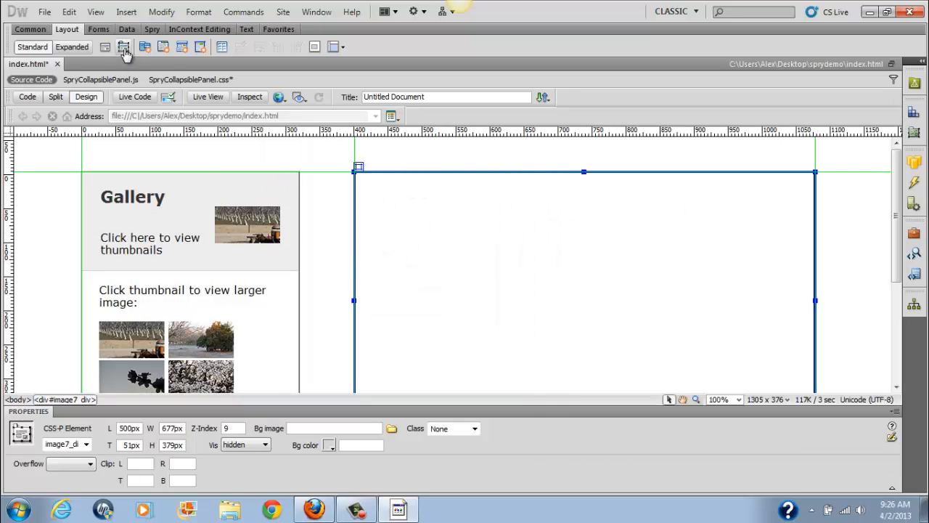
Draw another AP div of about 677 by 379 px over the same guide-bounded area and name it image8_div.
{"action": "left_click", "coordinate": [30, 411]}
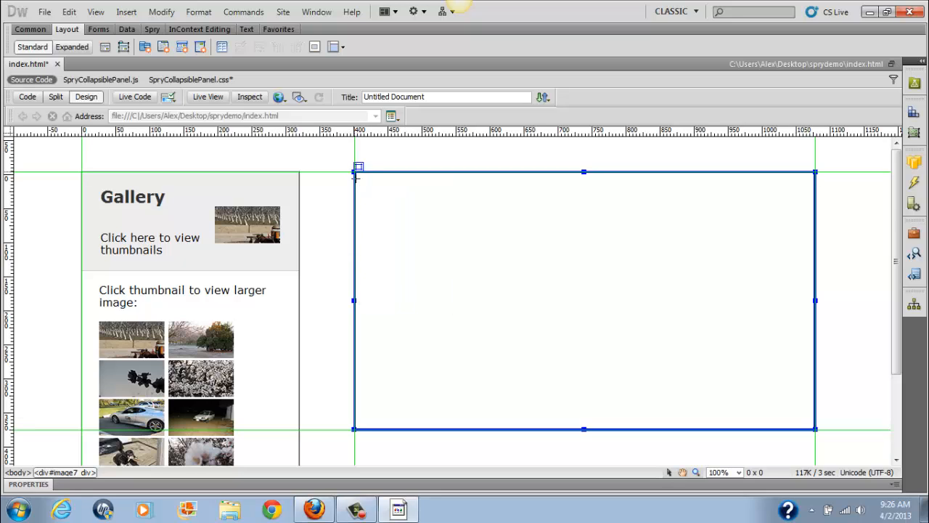
{"action": "mouse_move", "coordinate": [355, 172]}
{"action": "left_mouse_down"}
{"action": "mouse_move", "coordinate": [633, 381]}
{"action": "mouse_move", "coordinate": [814, 430]}
{"action": "left_mouse_up"}
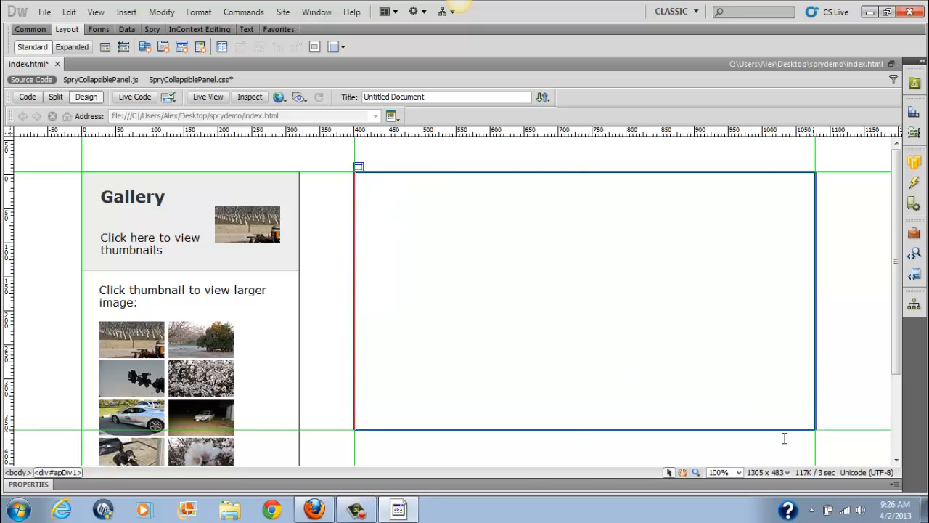
{"action": "left_click", "coordinate": [57, 473]}
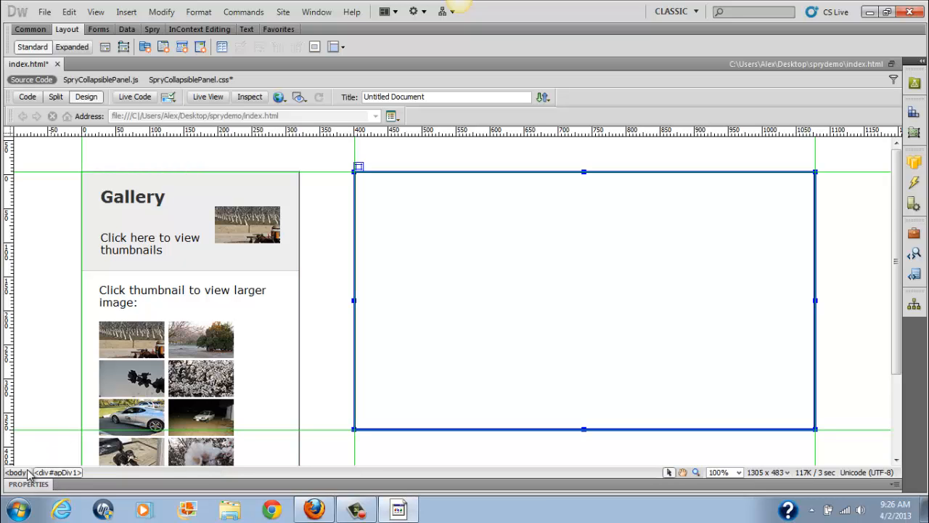
{"action": "left_click", "coordinate": [36, 485]}
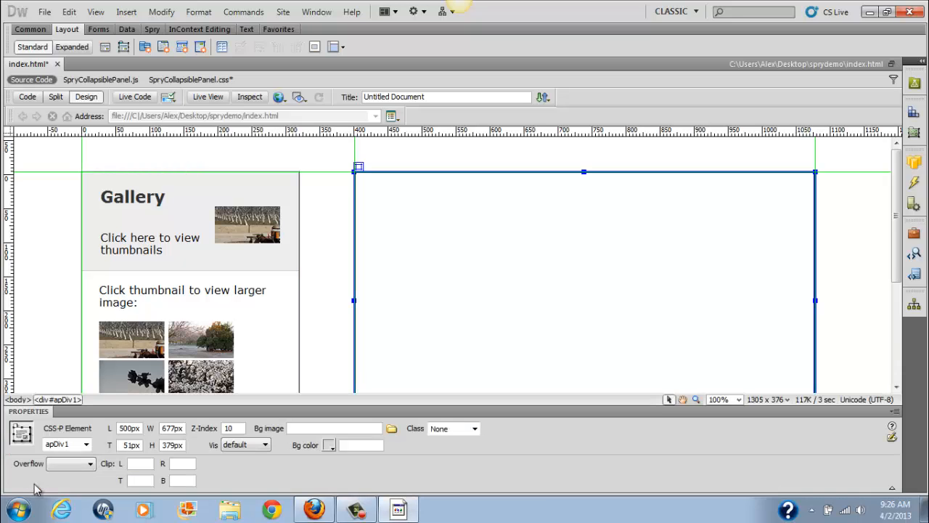
{"action": "double_click", "coordinate": [73, 443]}
{"action": "type", "text": "image8_"}
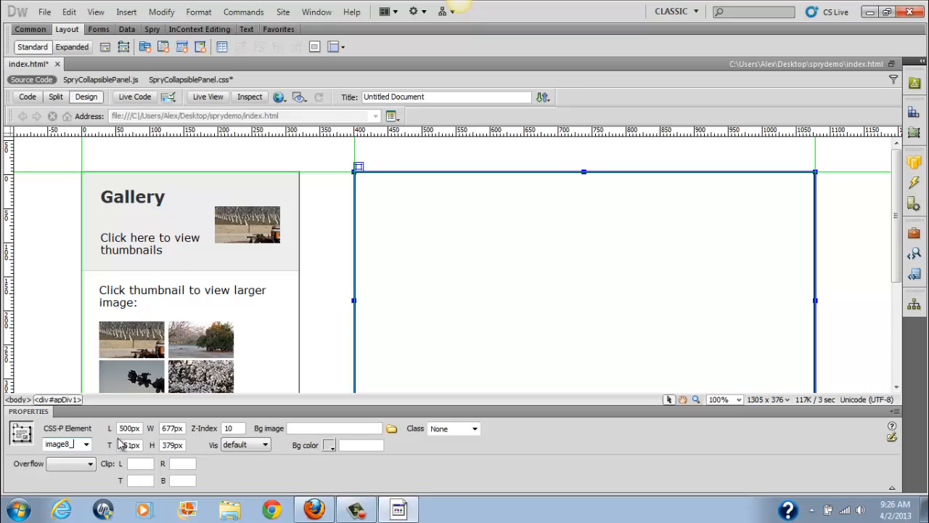
{"action": "key", "text": "Tab"}
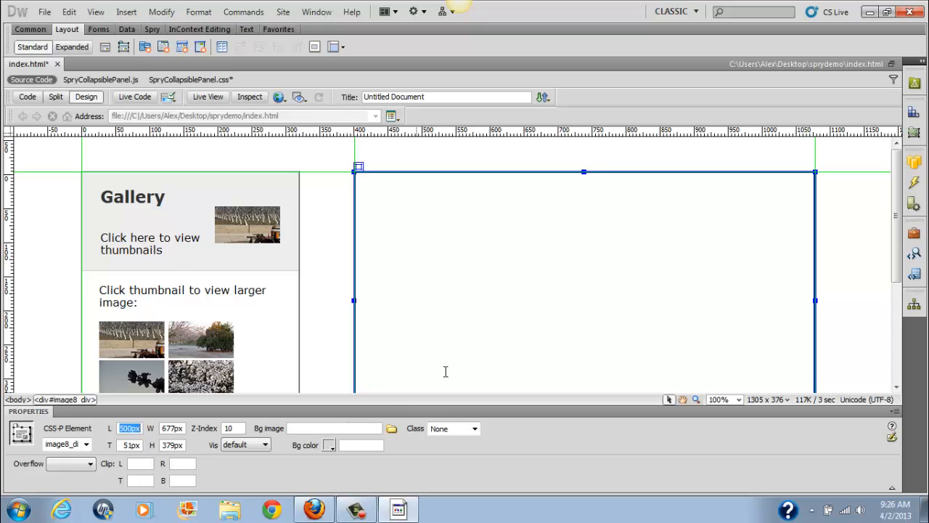
Set the visibility of image8_div to hidden, mark it hidden in the AP elements list, and reselect it.
{"action": "left_click", "coordinate": [265, 447]}
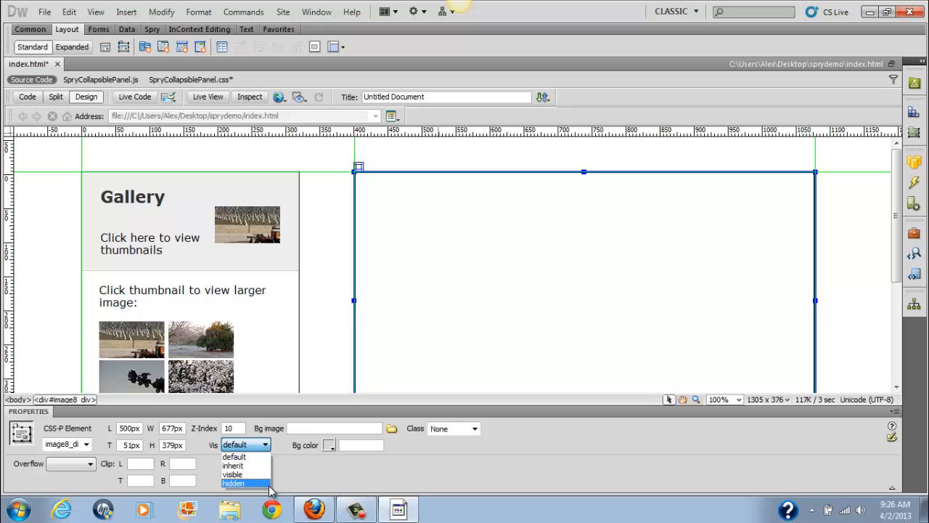
{"action": "left_click", "coordinate": [268, 483]}
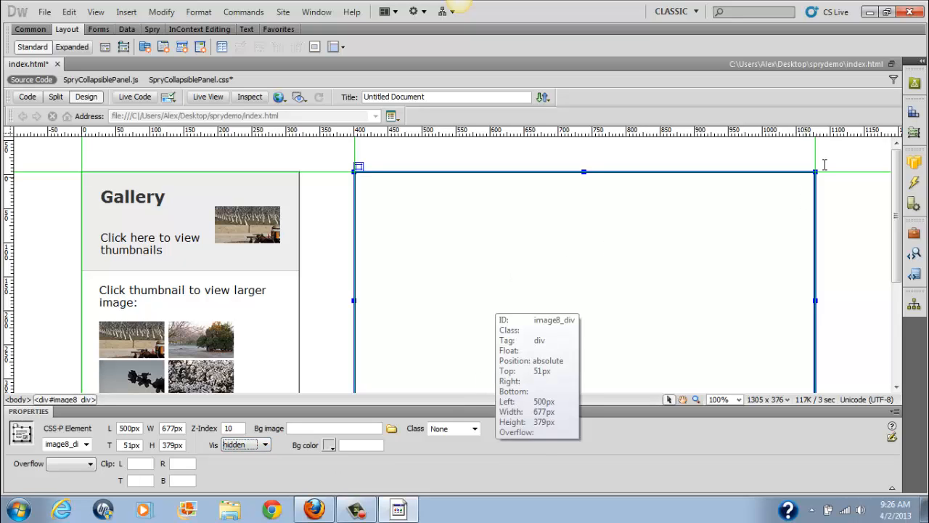
{"action": "left_click", "coordinate": [913, 133]}
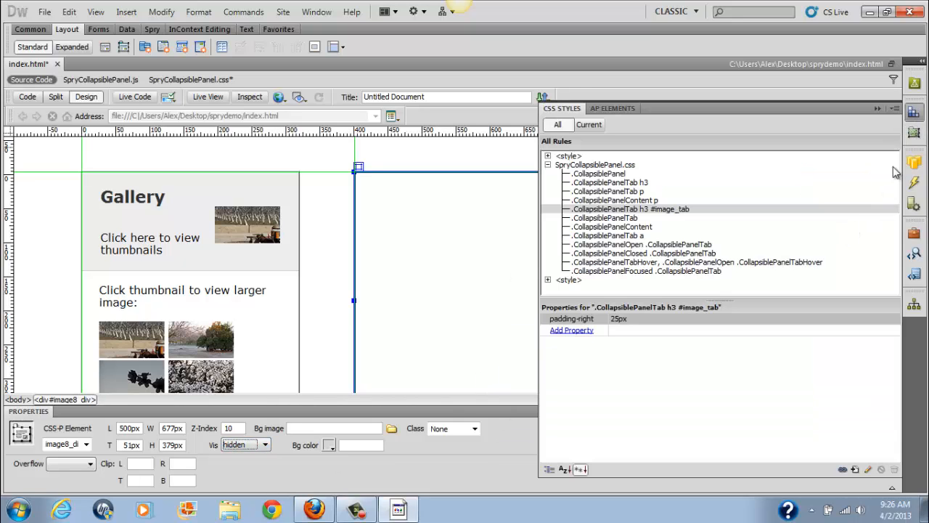
{"action": "left_click", "coordinate": [914, 135]}
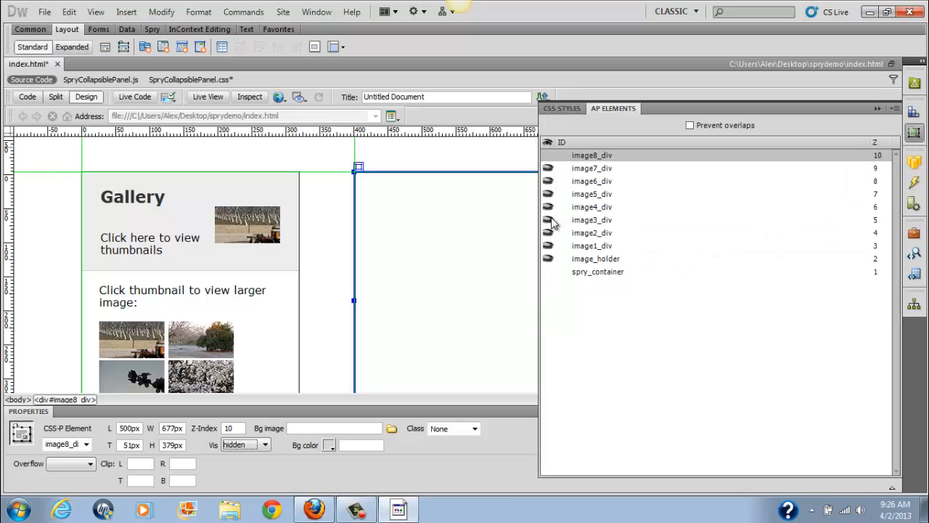
{"action": "left_click", "coordinate": [548, 155]}
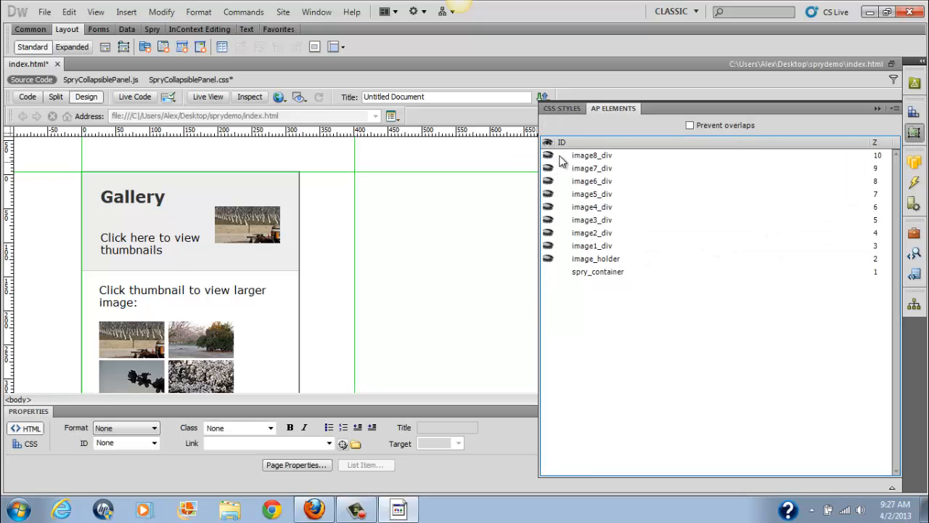
{"action": "left_click", "coordinate": [591, 156]}
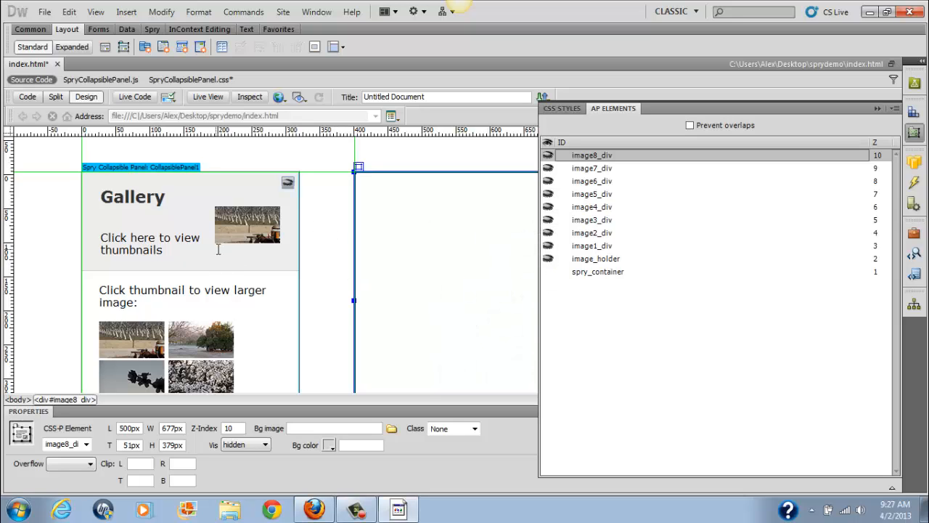
{"action": "left_click", "coordinate": [878, 108]}
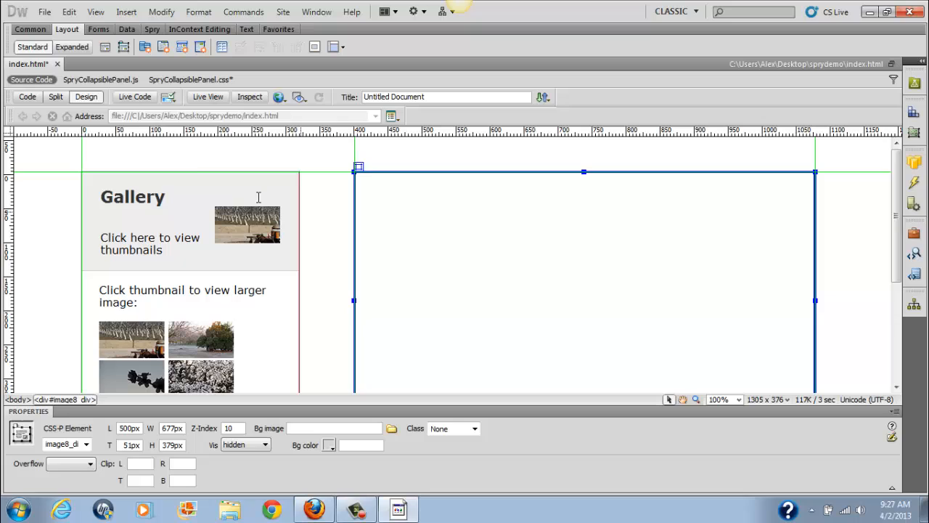
Draw an AP div of about 677 by 379 px on top of image8_div and give it the ID image9_div.
{"action": "left_click", "coordinate": [123, 48]}
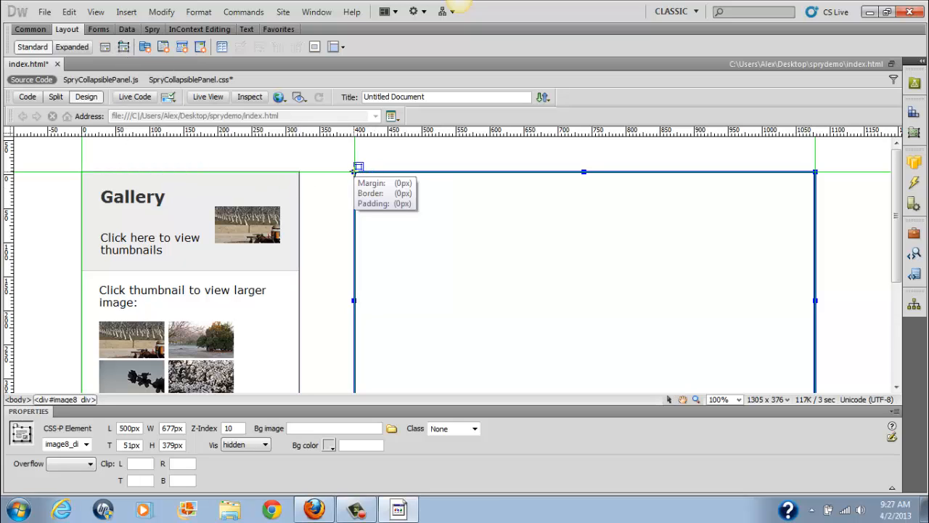
{"action": "mouse_move", "coordinate": [359, 172]}
{"action": "left_mouse_down"}
{"action": "mouse_move", "coordinate": [541, 295]}
{"action": "mouse_move", "coordinate": [798, 383]}
{"action": "mouse_move", "coordinate": [814, 398]}
{"action": "left_mouse_up"}
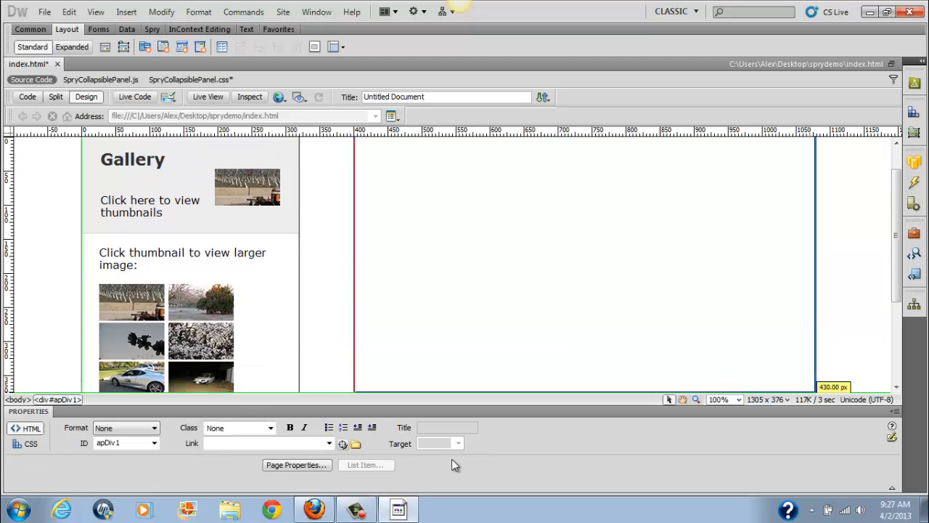
{"action": "left_click", "coordinate": [58, 399]}
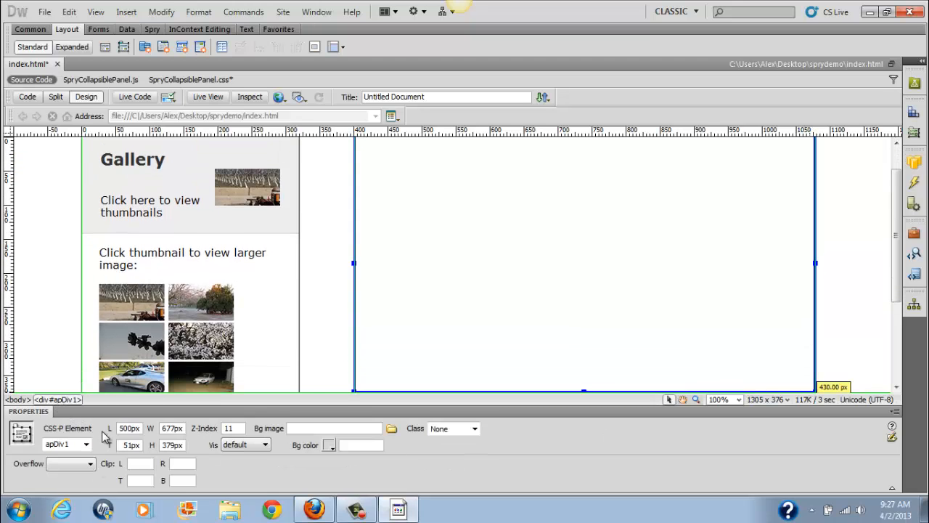
{"action": "left_click", "coordinate": [84, 445]}
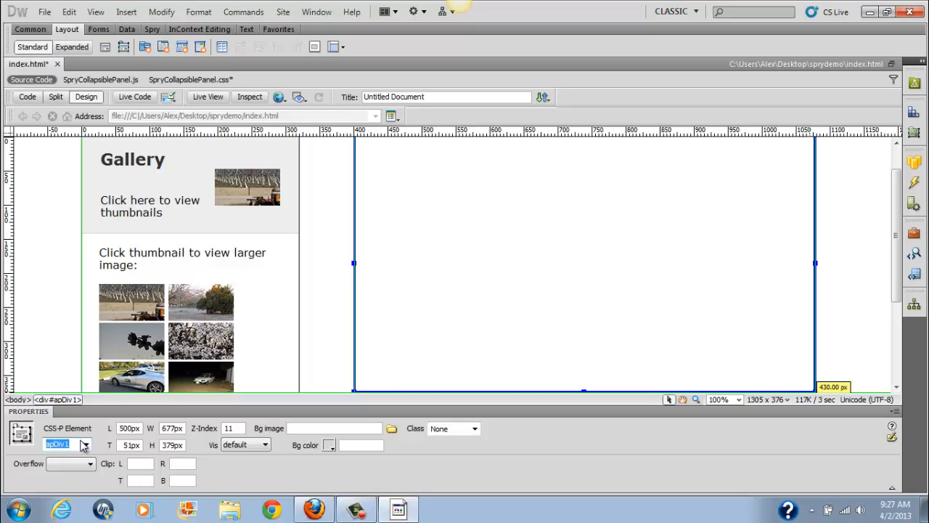
{"action": "type", "text": "im"}
{"action": "type", "text": "age9_div"}
{"action": "key", "text": "Tab"}
Set the visibility of image9_div to hidden, mark it hidden in the AP elements list, and reselect it.
{"action": "left_click", "coordinate": [250, 444]}
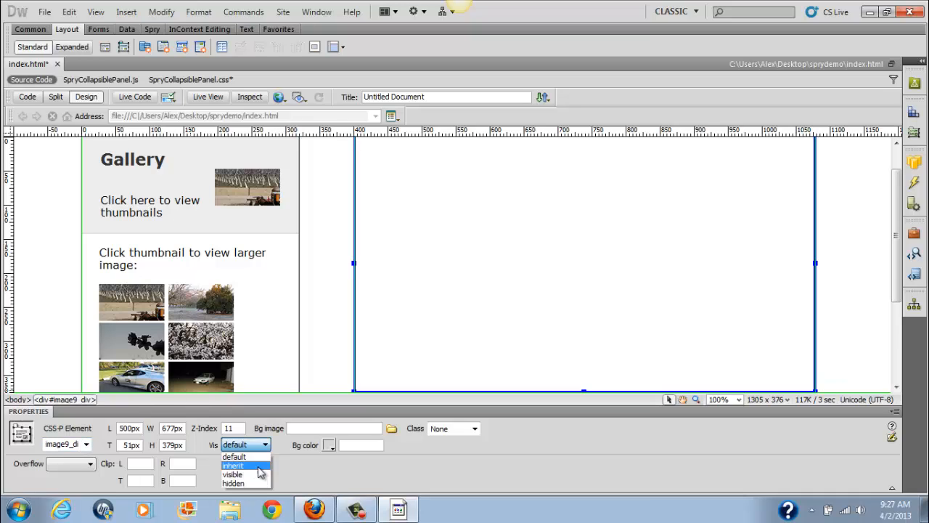
{"action": "left_click", "coordinate": [239, 485]}
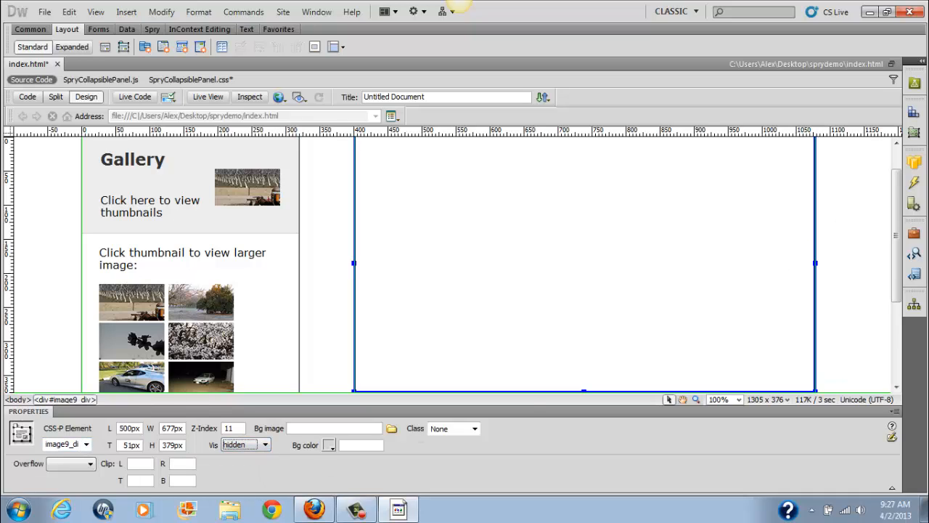
{"action": "left_click", "coordinate": [913, 134]}
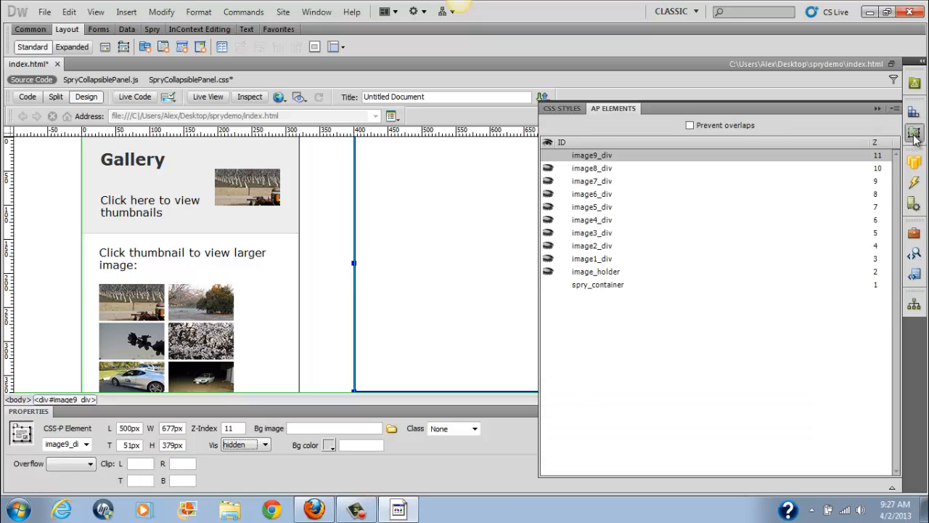
{"action": "left_click", "coordinate": [548, 155]}
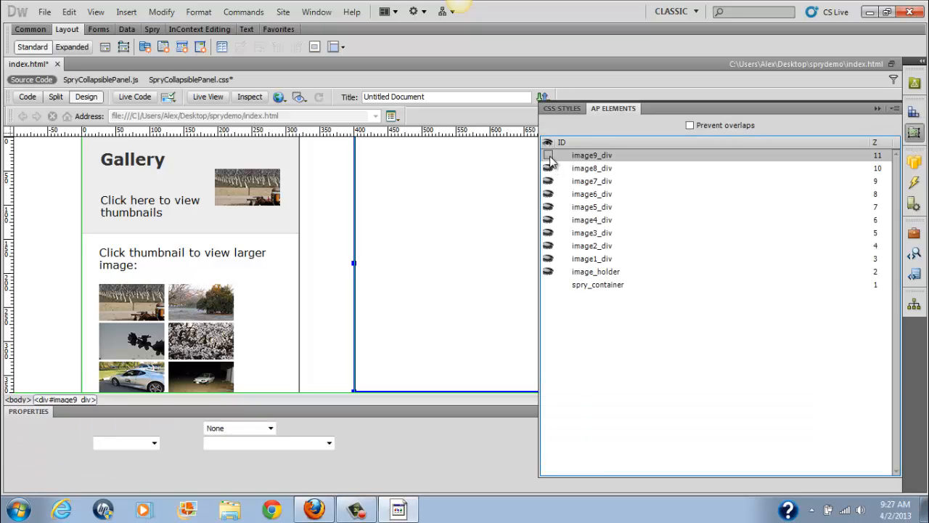
{"action": "left_click", "coordinate": [595, 156]}
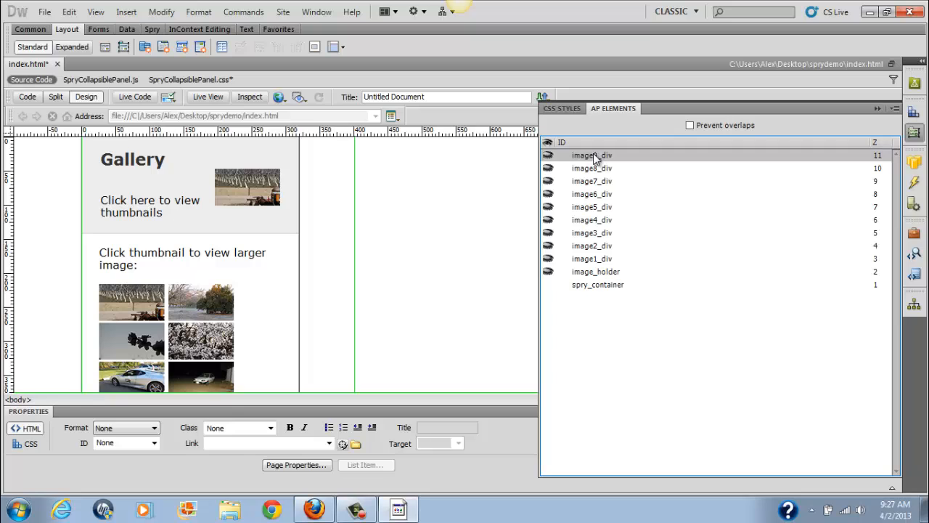
{"action": "left_click", "coordinate": [877, 109]}
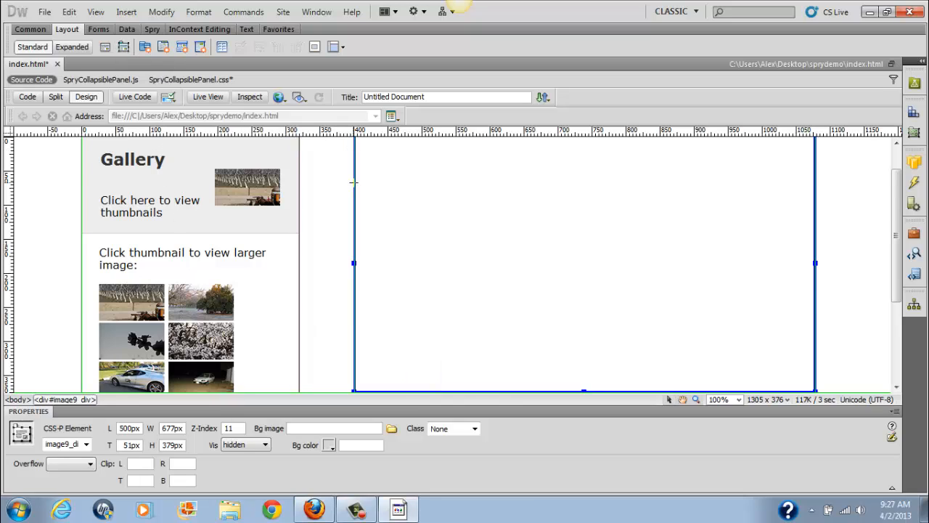
Draw an AP div of about 677 by 379 px on top of image9_div and name it image10_div.
{"action": "scroll", "coordinate": [353, 183], "scroll_direction": "up", "scroll_amount": 2}
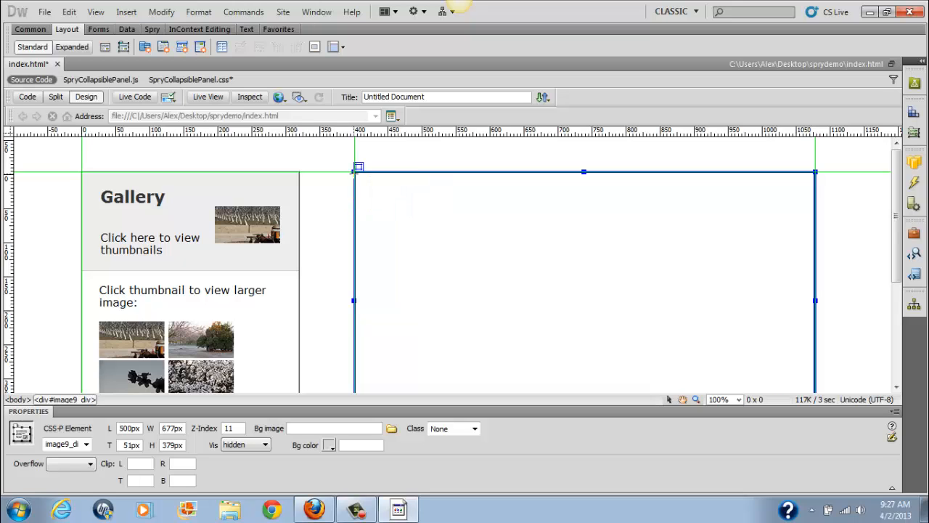
{"action": "mouse_move", "coordinate": [354, 172]}
{"action": "left_mouse_down"}
{"action": "mouse_move", "coordinate": [812, 349]}
{"action": "mouse_move", "coordinate": [815, 188]}
{"action": "left_mouse_up"}
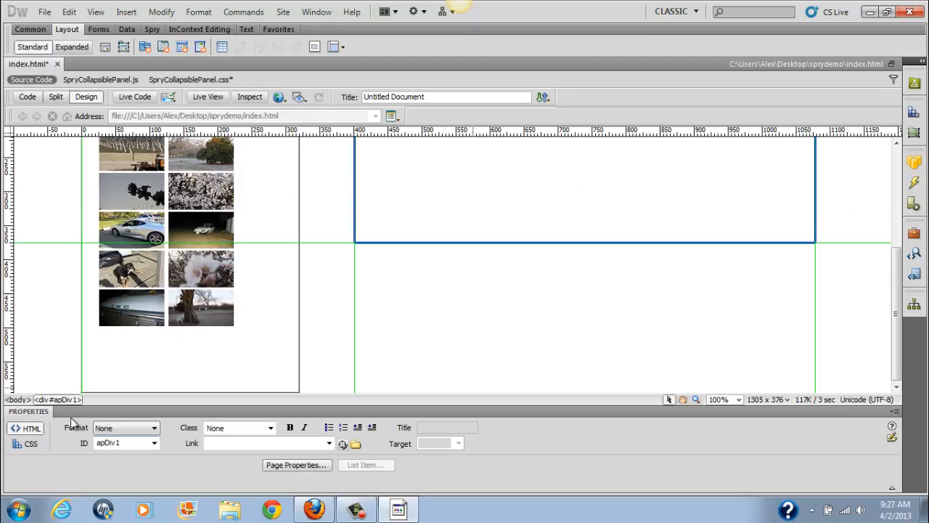
{"action": "left_click", "coordinate": [64, 399]}
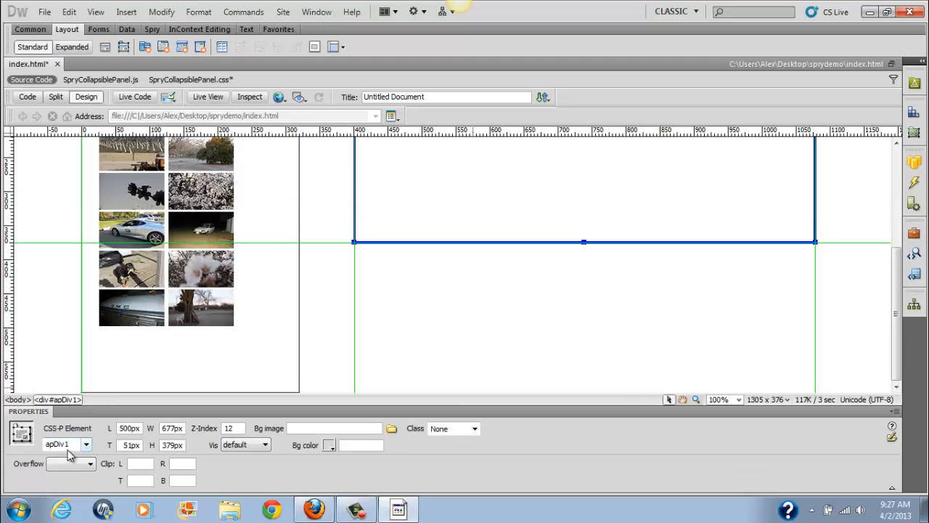
{"action": "double_click", "coordinate": [72, 444]}
{"action": "type", "text": "ima"}
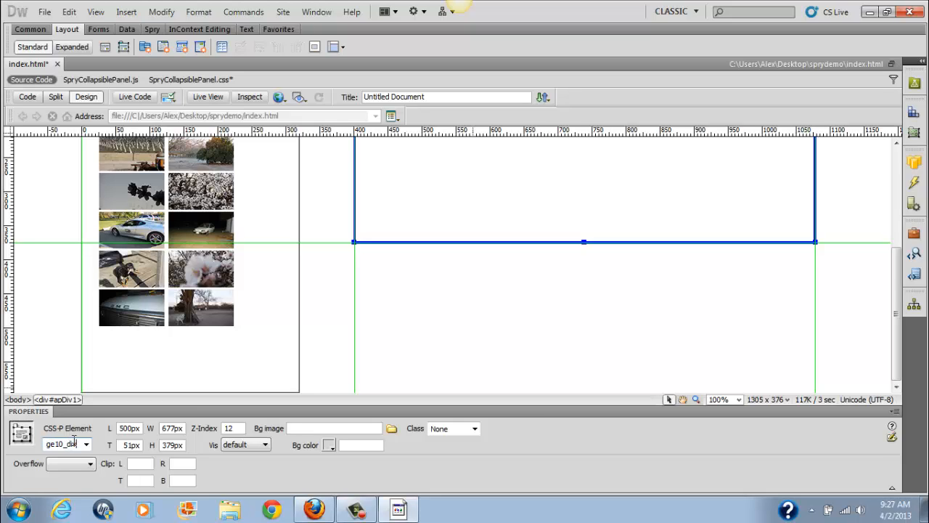
{"action": "type", "text": "ge10_div"}
{"action": "key", "text": "Return"}
Set the visibility of image10_div to hidden and save the page.
{"action": "left_click", "coordinate": [246, 444]}
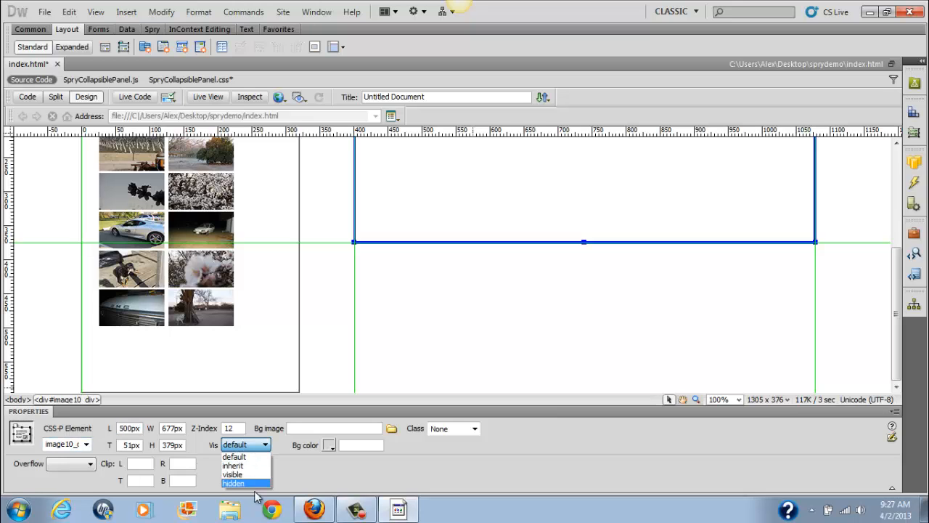
{"action": "left_click", "coordinate": [255, 488]}
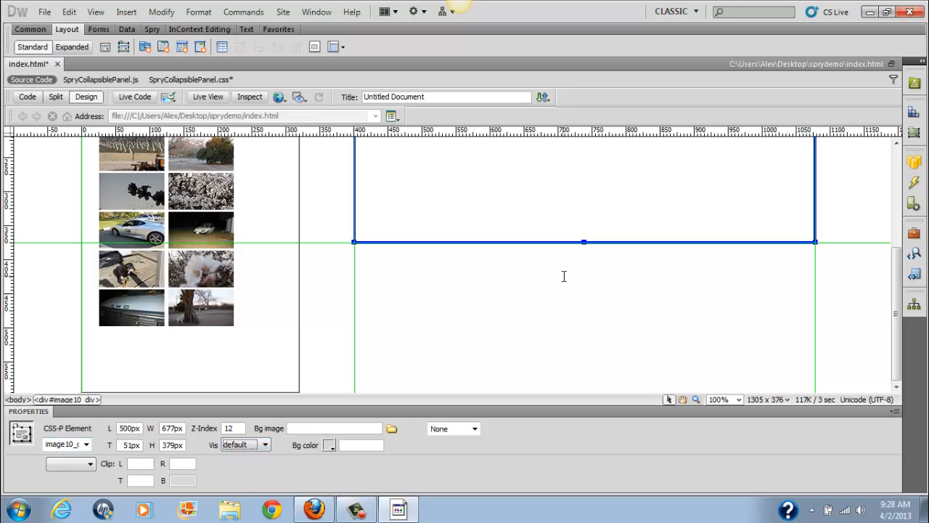
{"action": "left_click", "coordinate": [559, 223]}
{"action": "scroll", "coordinate": [557, 222], "scroll_direction": "up", "scroll_amount": 5}
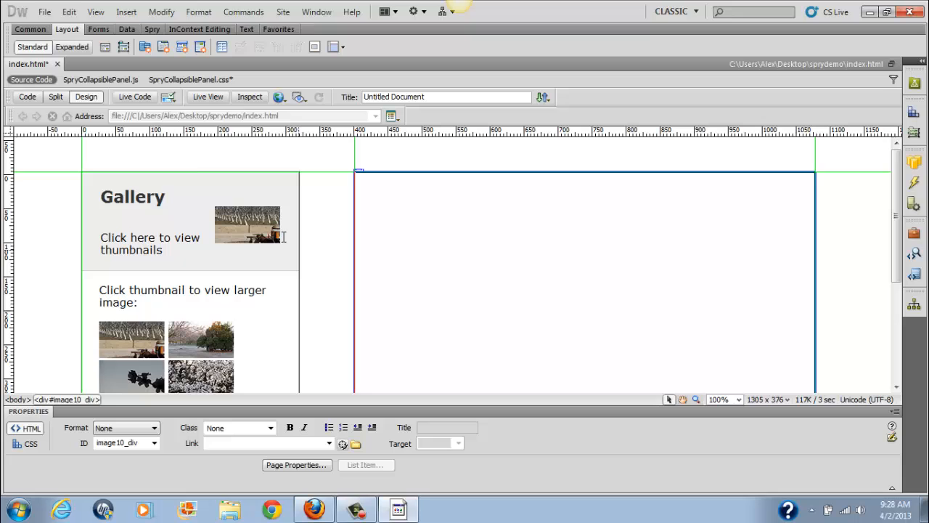
{"action": "left_click", "coordinate": [44, 13]}
{"action": "left_click", "coordinate": [62, 158]}
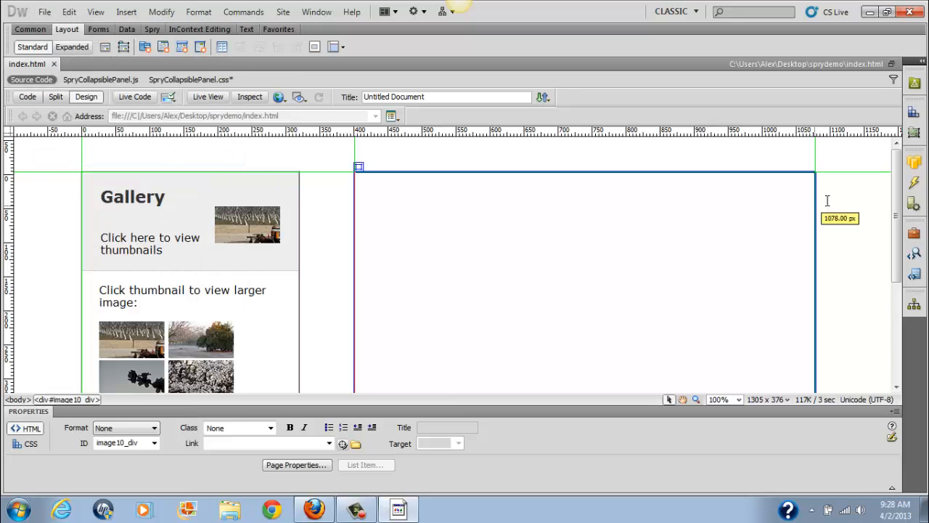
Mark image10_div as hidden in the AP elements list.
{"action": "left_click", "coordinate": [914, 113]}
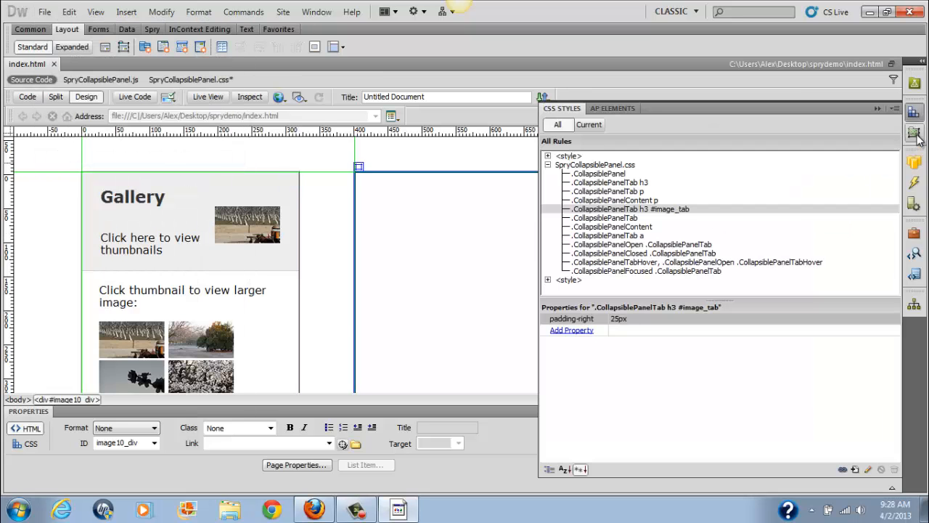
{"action": "left_click", "coordinate": [617, 108]}
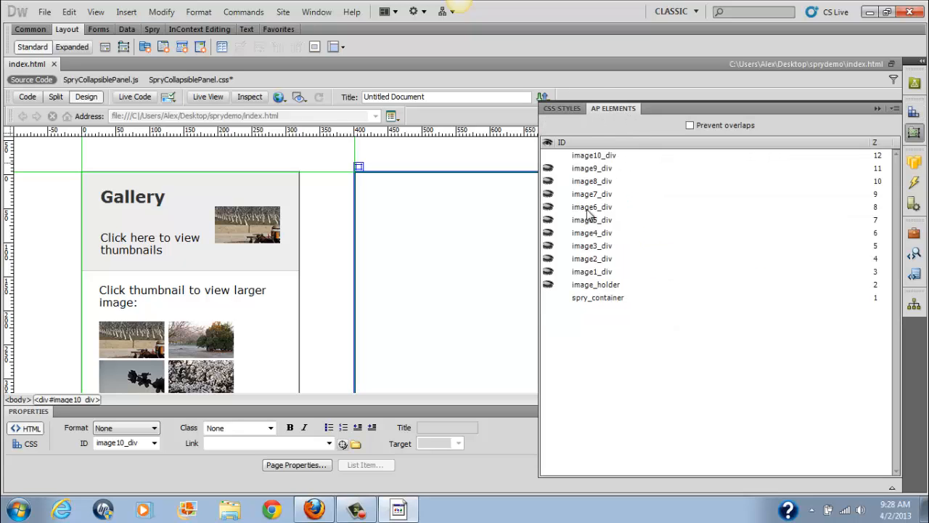
{"action": "left_click", "coordinate": [548, 155]}
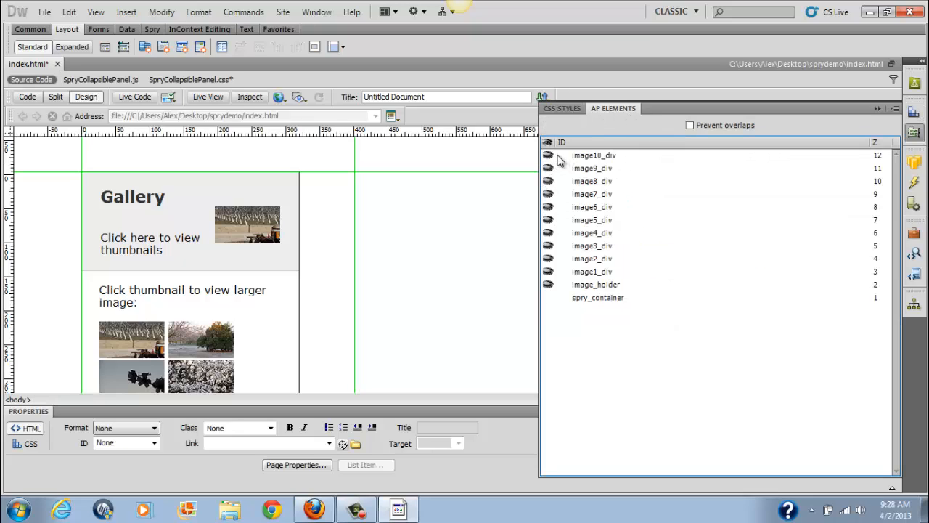
Make image_holder visible in the AP elements list and select it on the page.
{"action": "left_click", "coordinate": [548, 286]}
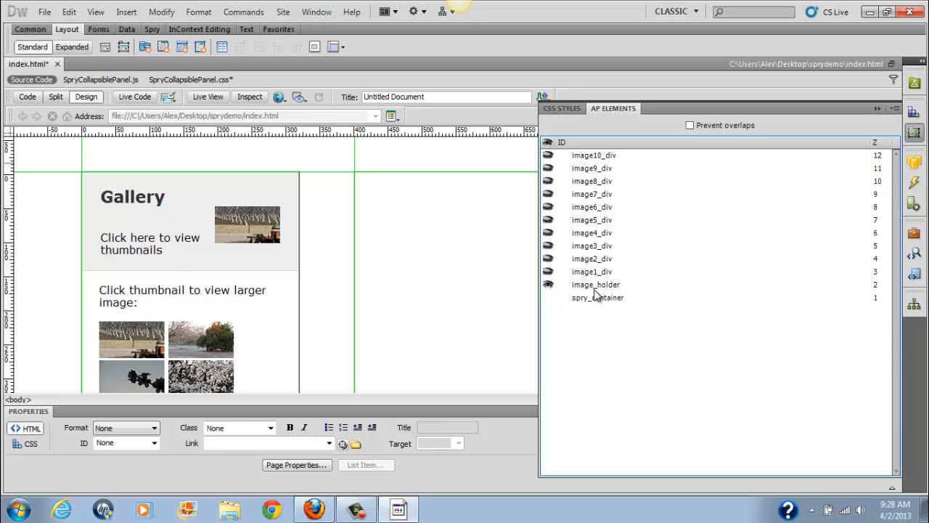
{"action": "left_click", "coordinate": [605, 289]}
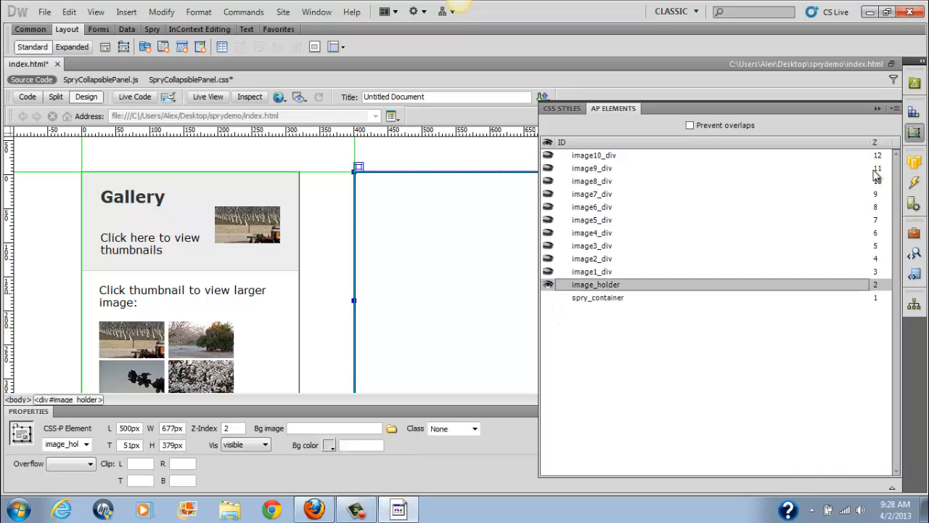
{"action": "left_click", "coordinate": [877, 109]}
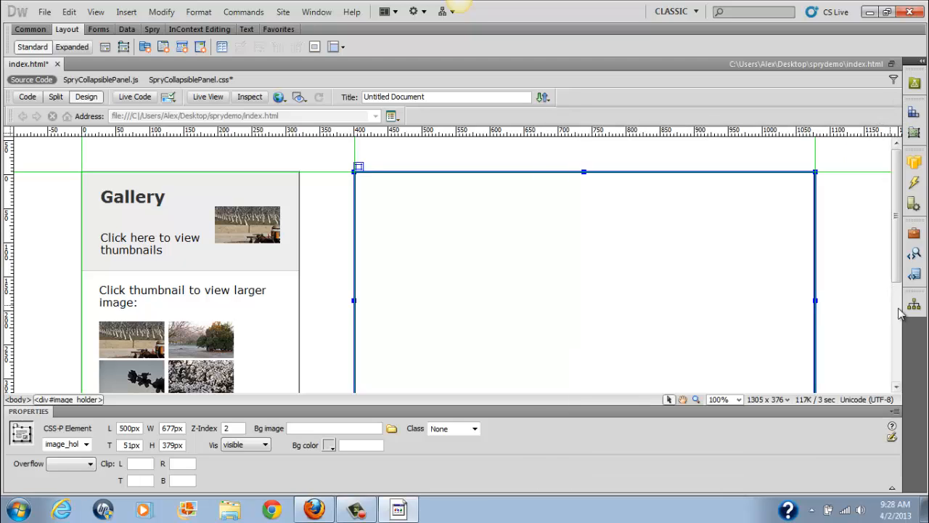
Try to insert image2 from the sprydemo large folder into the selected image_holder, with the alternate text "orange tree large".
{"action": "left_click", "coordinate": [126, 15]}
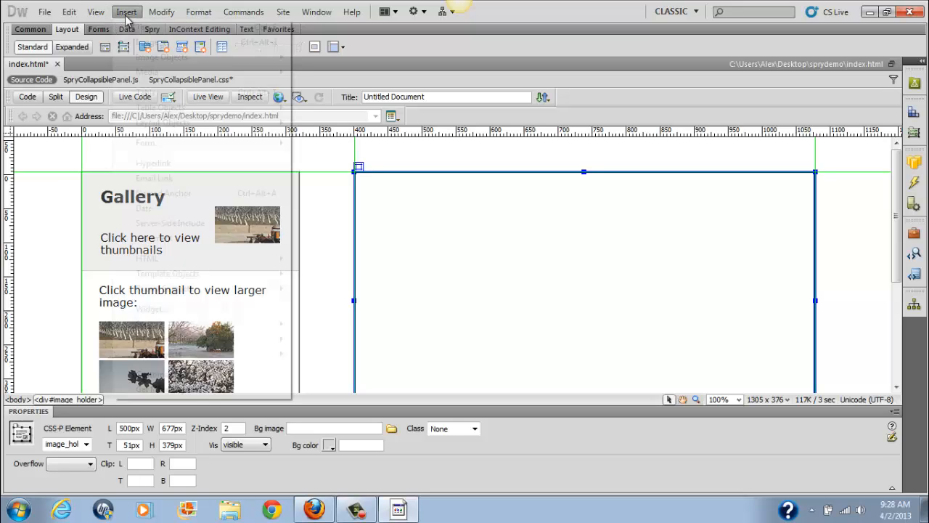
{"action": "left_click", "coordinate": [156, 42]}
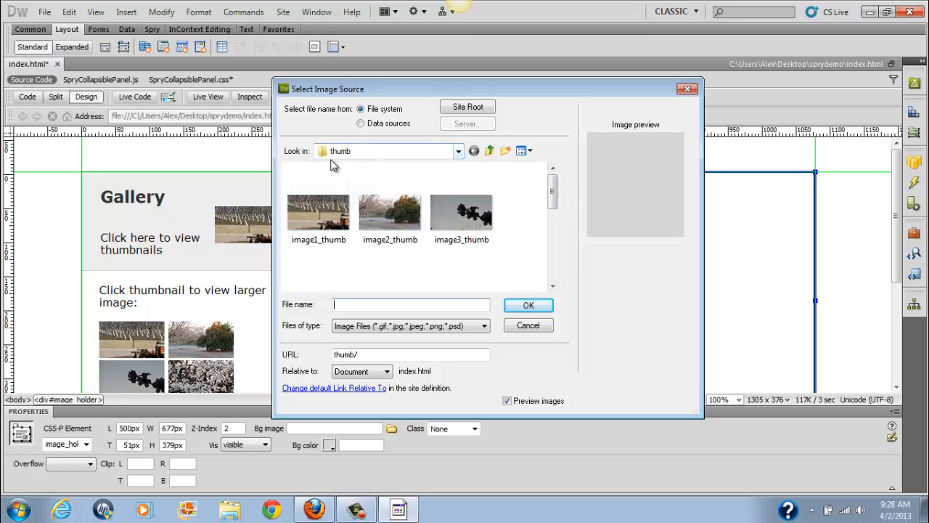
{"action": "left_click", "coordinate": [458, 151]}
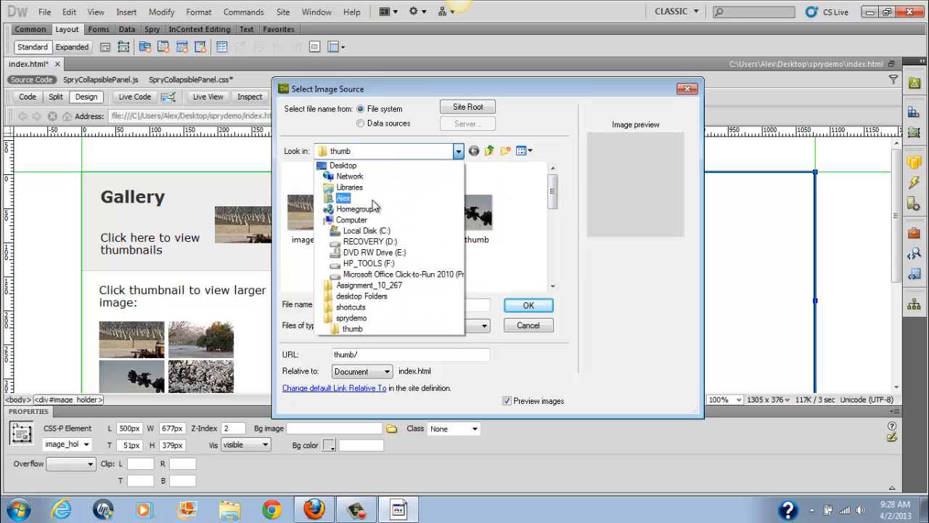
{"action": "left_click", "coordinate": [351, 317]}
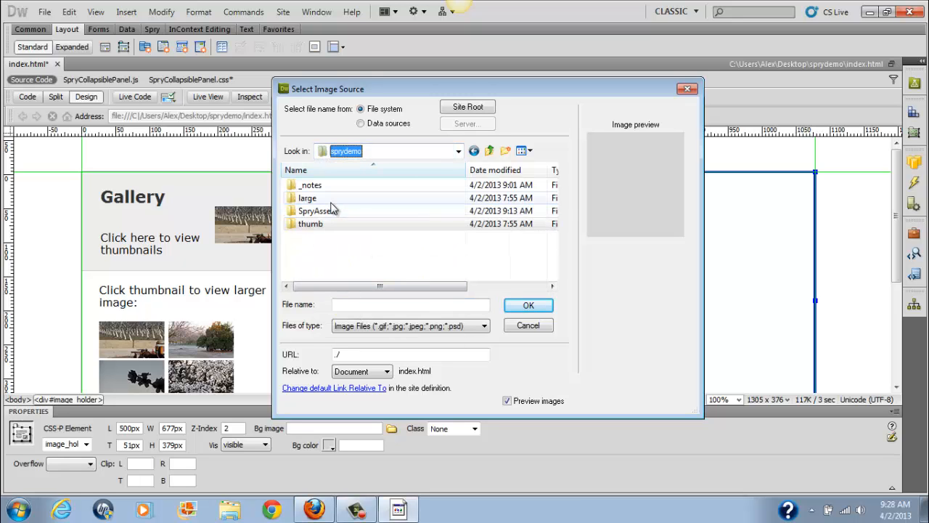
{"action": "double_click", "coordinate": [319, 198]}
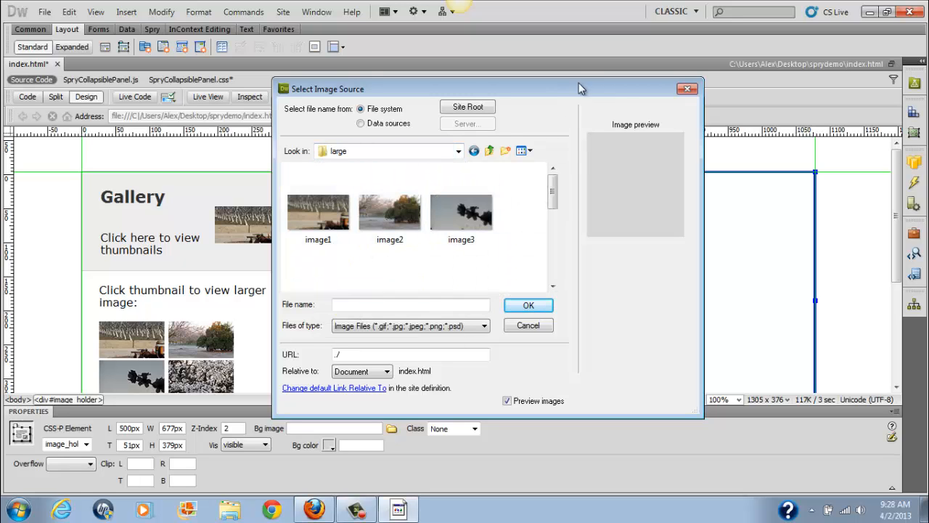
{"action": "left_click_drag", "start_coordinate": [585, 90], "coordinate": [337, 111]}
{"action": "left_click", "coordinate": [137, 239]}
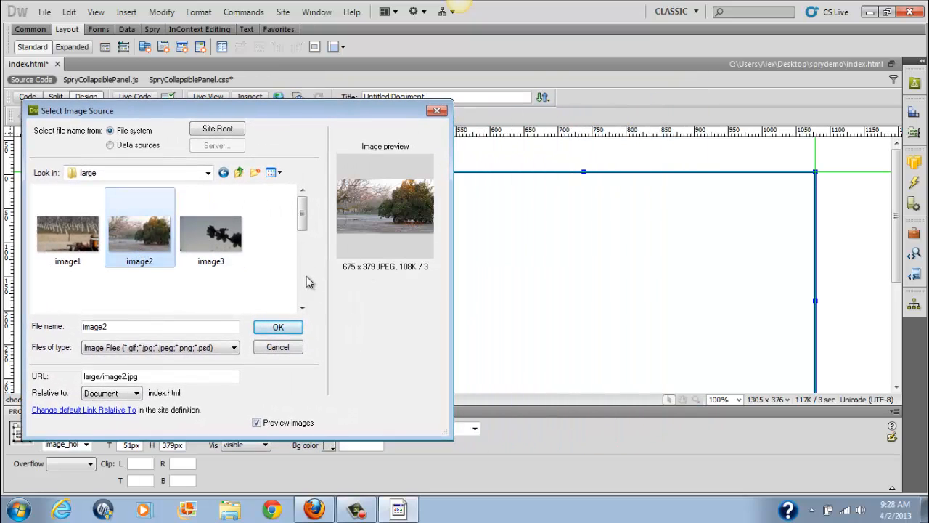
{"action": "left_click_drag", "start_coordinate": [305, 278], "coordinate": [312, 213]}
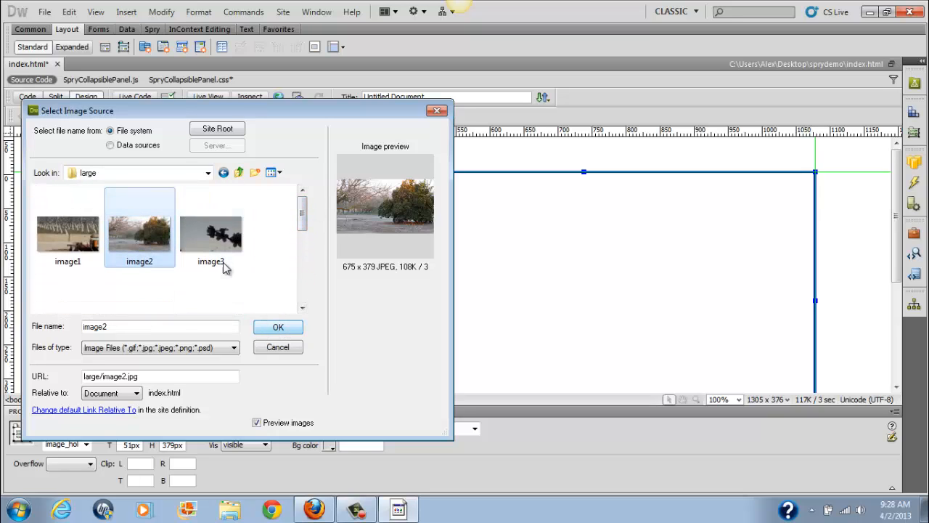
{"action": "left_click", "coordinate": [278, 327]}
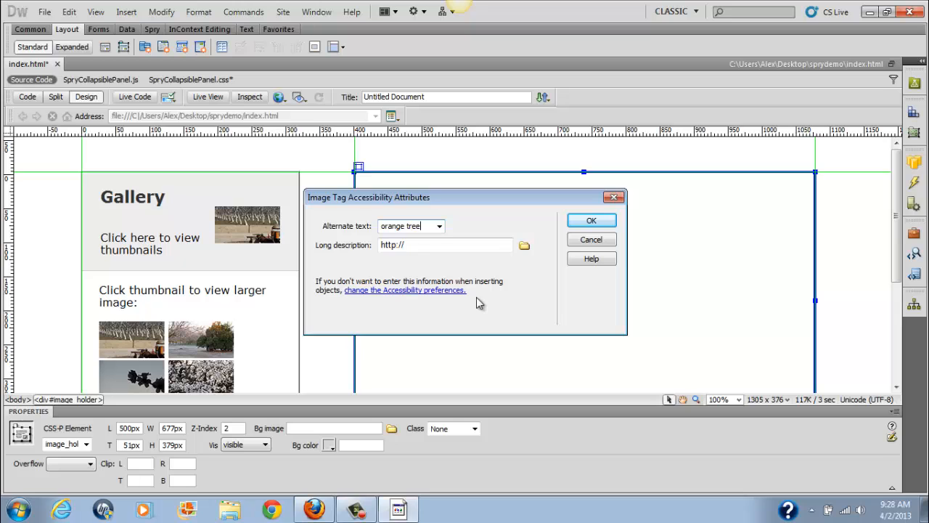
{"action": "type", "text": "arge"}
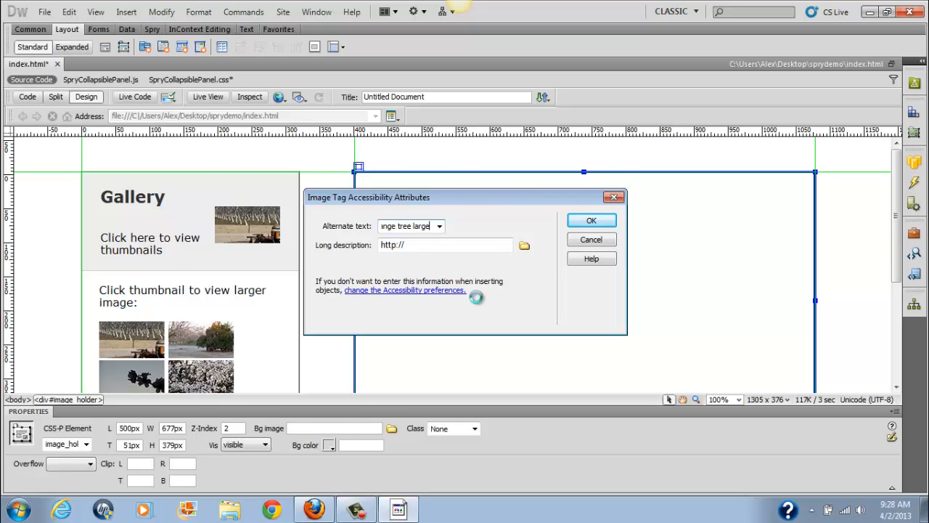
{"action": "key", "text": "Return"}
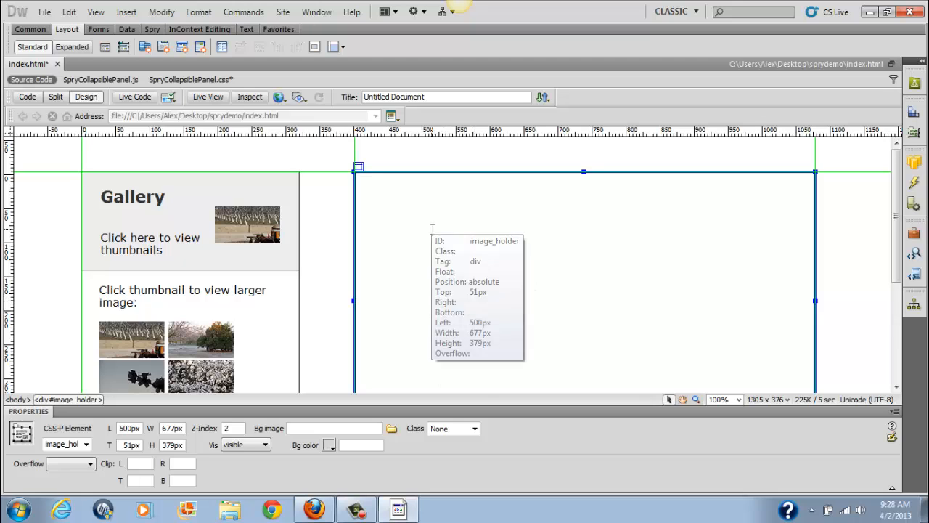
Place the insertion point inside image_holder and insert image2 from the large folder with the alternate text "orange tree".
{"action": "left_click", "coordinate": [433, 228]}
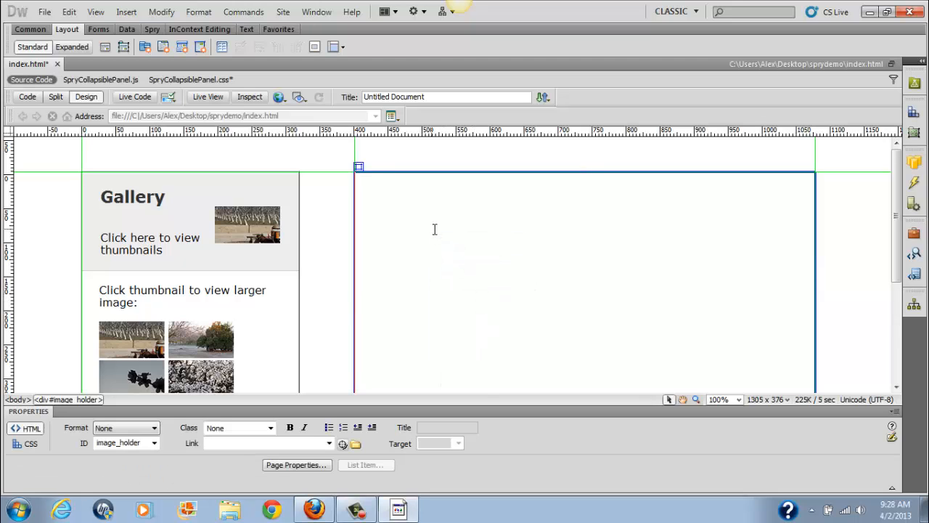
{"action": "left_click", "coordinate": [919, 133]}
{"action": "left_click", "coordinate": [919, 134]}
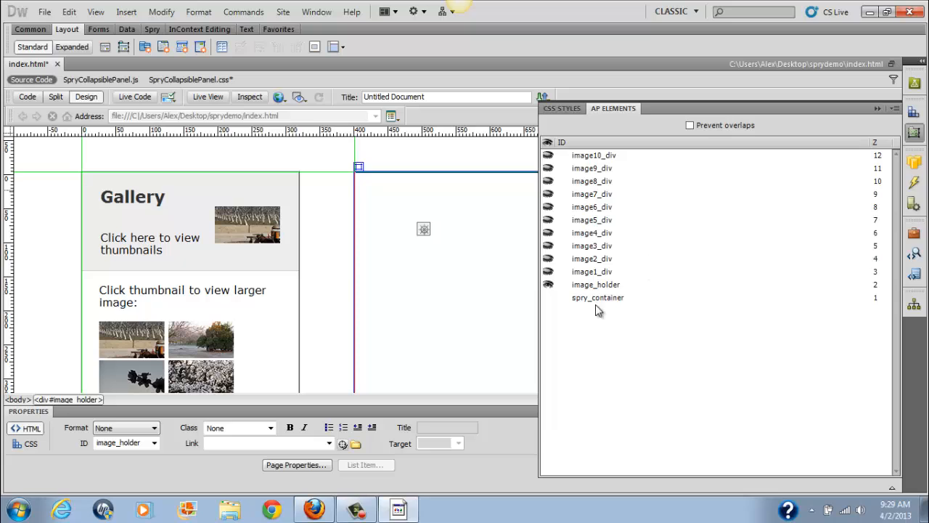
{"action": "left_click", "coordinate": [610, 284]}
{"action": "left_click", "coordinate": [417, 275]}
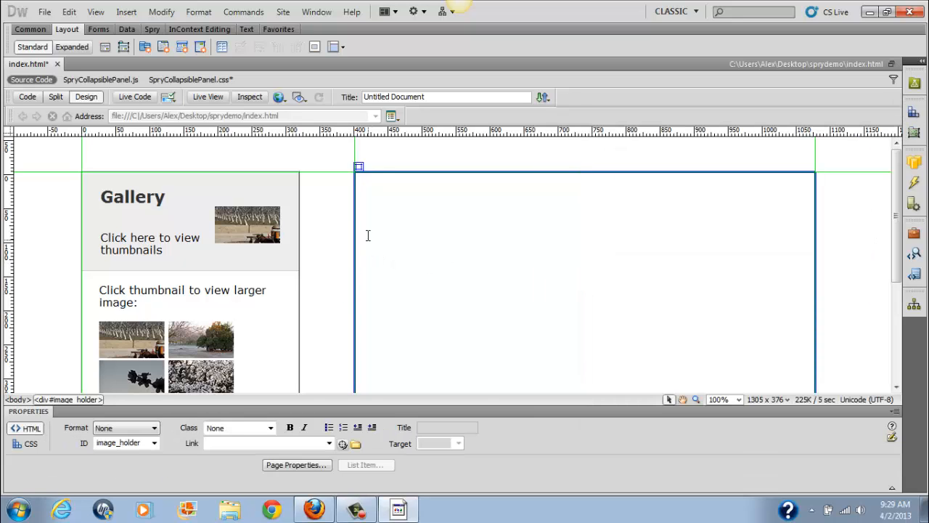
{"action": "left_click", "coordinate": [126, 12]}
{"action": "left_click", "coordinate": [168, 41]}
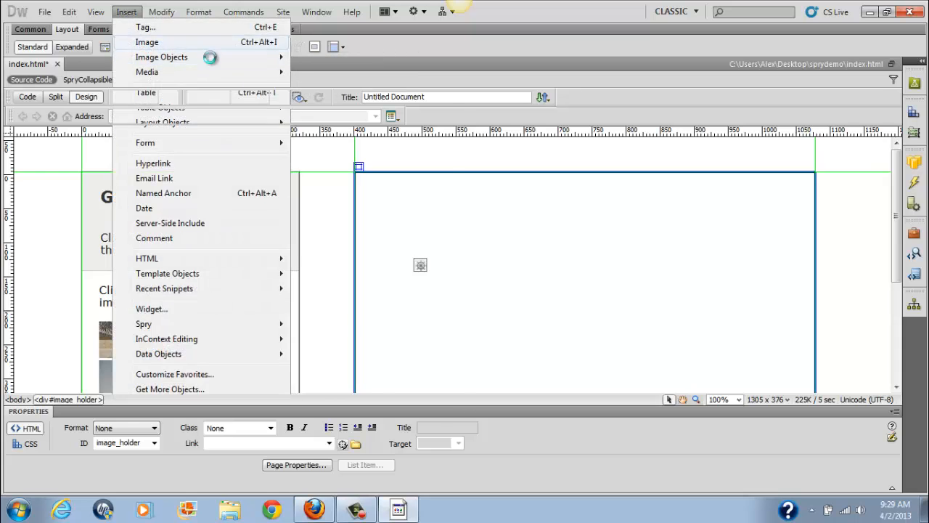
{"action": "left_click", "coordinate": [143, 245]}
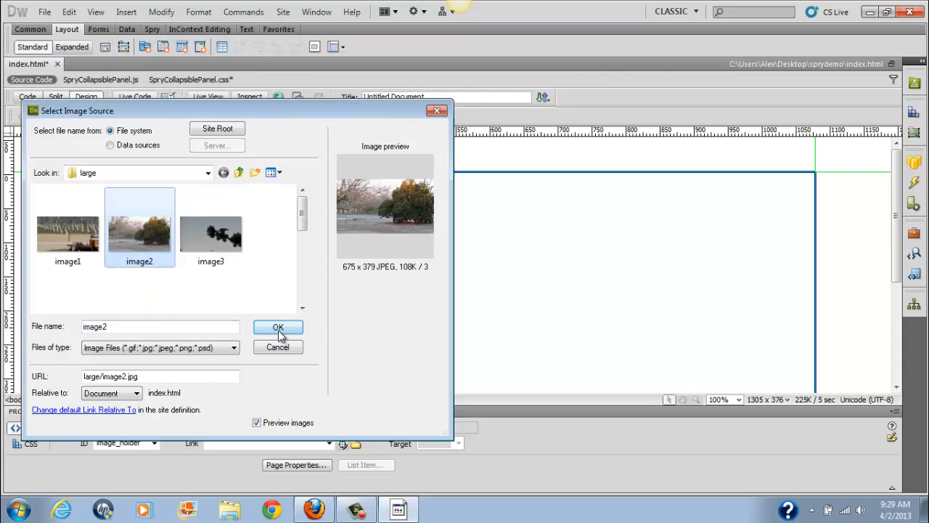
{"action": "left_click", "coordinate": [278, 327]}
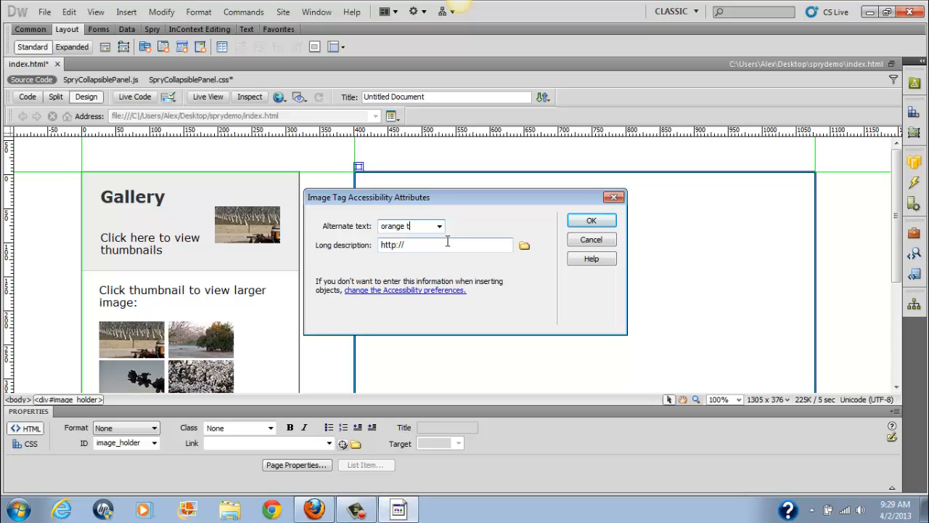
{"action": "left_click", "coordinate": [589, 222]}
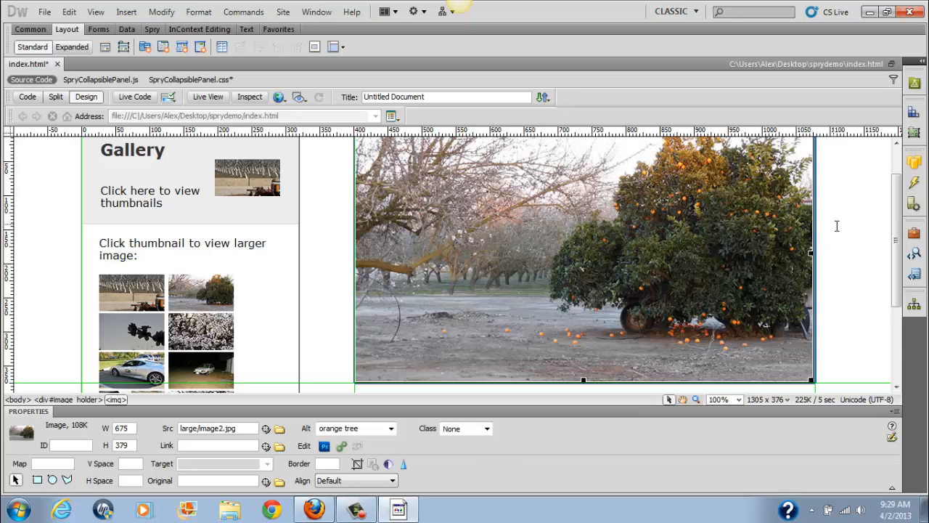
Check the large image's fit in image_holder and save the page.
{"action": "scroll", "coordinate": [834, 262], "scroll_direction": "down", "scroll_amount": 3}
{"action": "scroll", "coordinate": [636, 326], "scroll_direction": "up", "scroll_amount": 5}
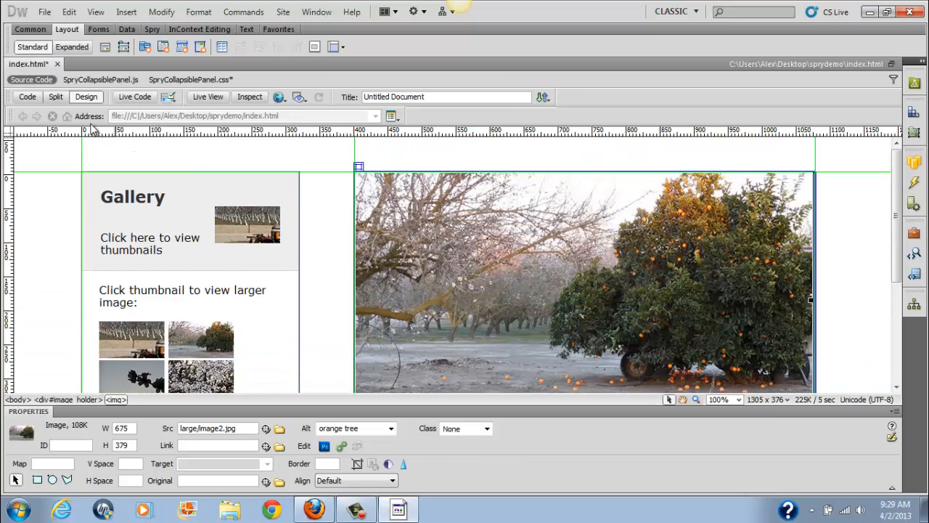
{"action": "left_click", "coordinate": [44, 11]}
{"action": "left_click", "coordinate": [65, 158]}
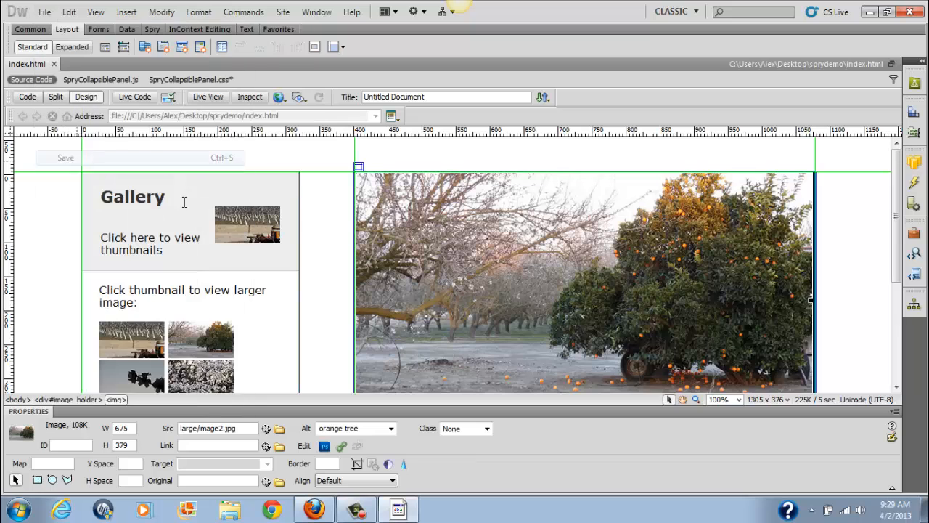
Set image_holder back to hidden in the AP elements list.
{"action": "scroll", "coordinate": [645, 239], "scroll_direction": "down", "scroll_amount": 4}
{"action": "scroll", "coordinate": [675, 266], "scroll_direction": "up", "scroll_amount": 4}
{"action": "scroll", "coordinate": [675, 266], "scroll_direction": "down", "scroll_amount": 3}
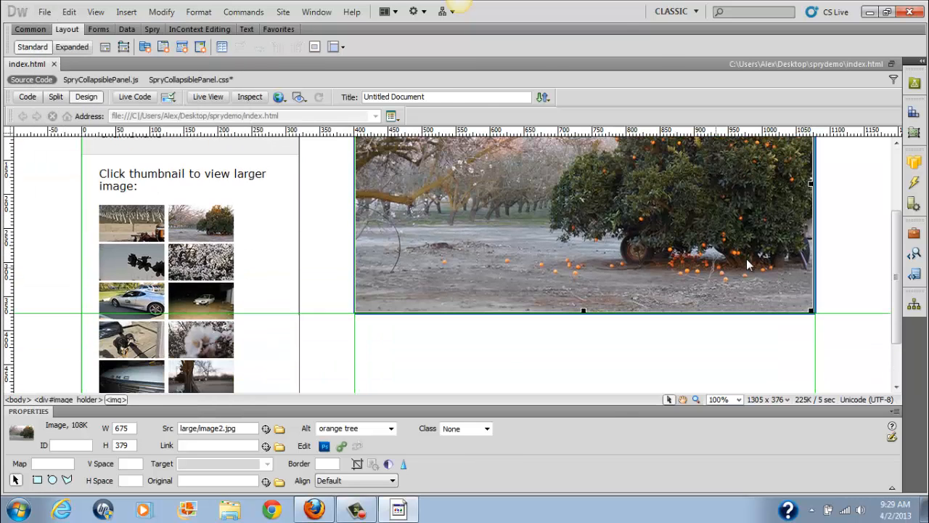
{"action": "left_click", "coordinate": [913, 112]}
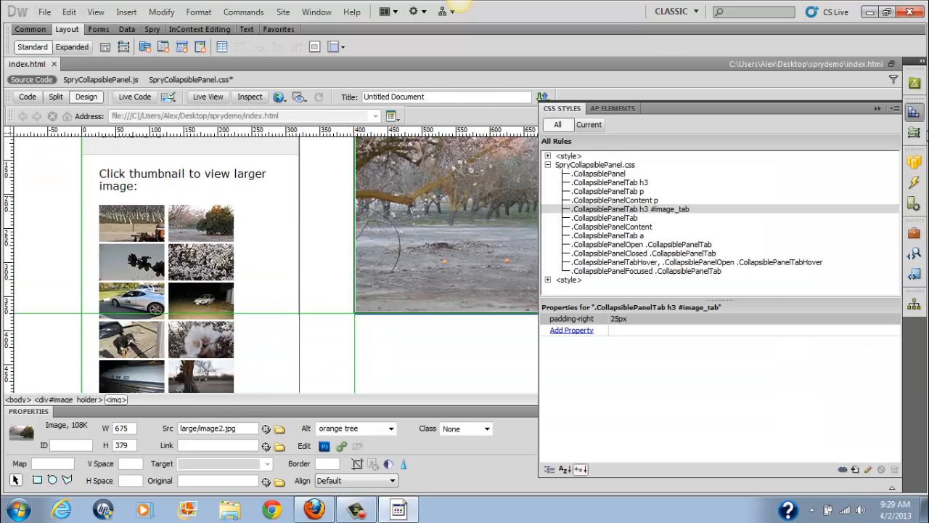
{"action": "left_click", "coordinate": [912, 132]}
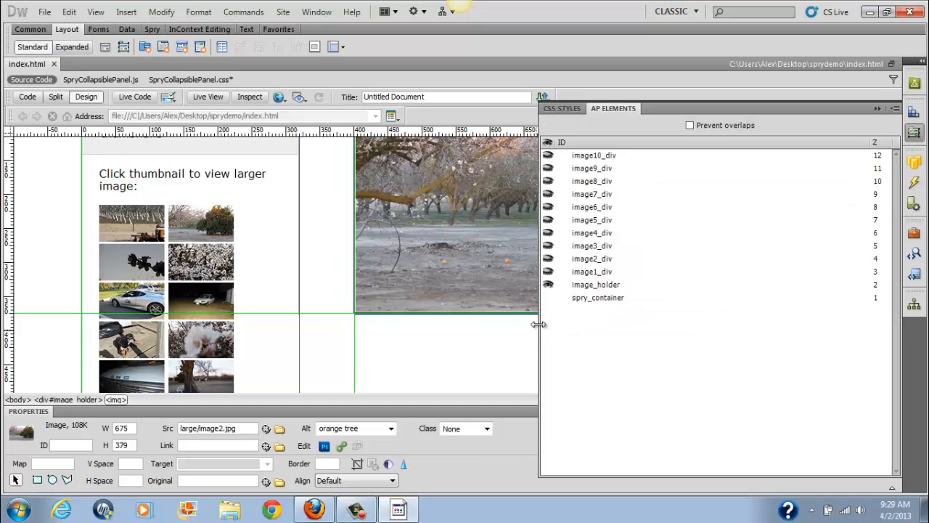
{"action": "left_click", "coordinate": [548, 284]}
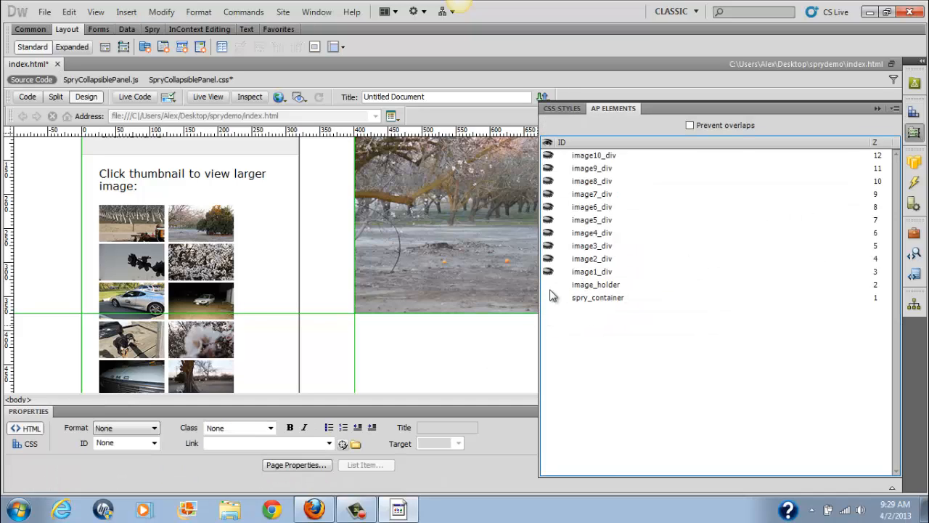
{"action": "left_click", "coordinate": [547, 284]}
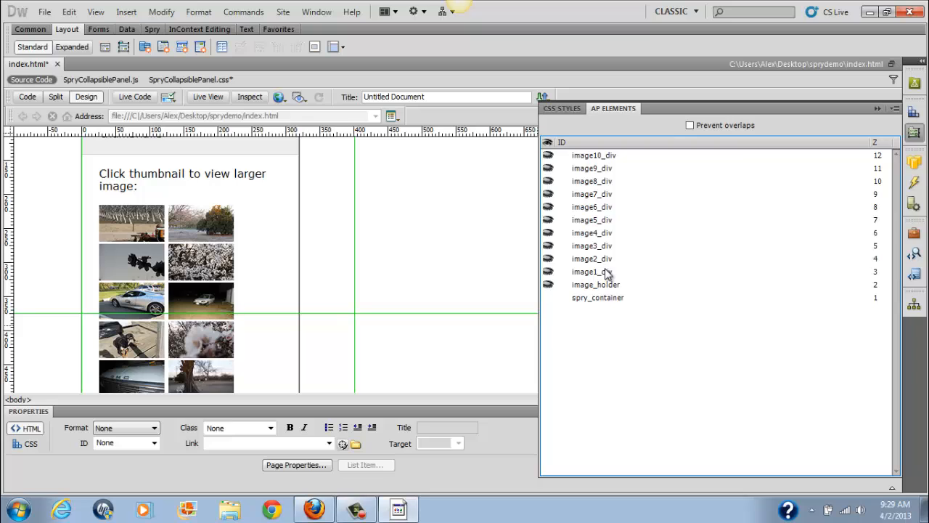
Make image1_div visible in the AP elements list and select it.
{"action": "left_click", "coordinate": [606, 272]}
{"action": "left_click", "coordinate": [548, 271]}
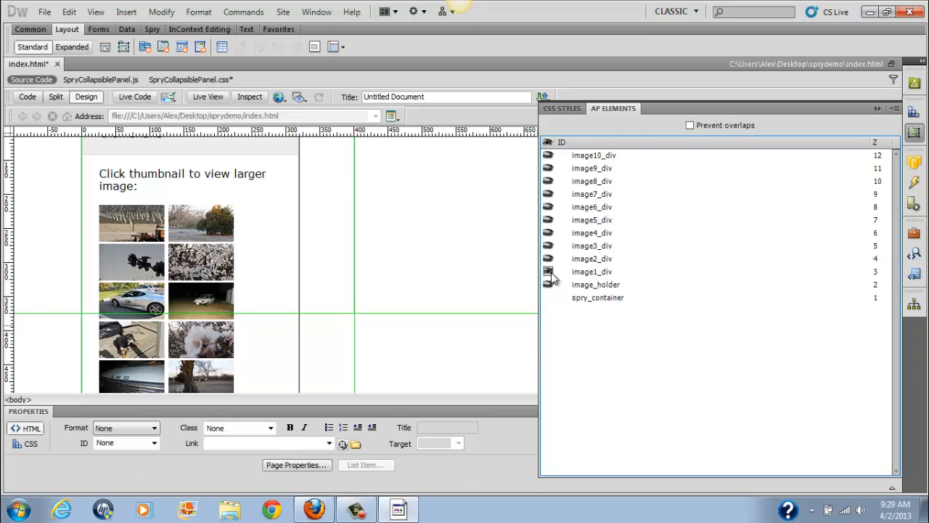
{"action": "left_click", "coordinate": [587, 273]}
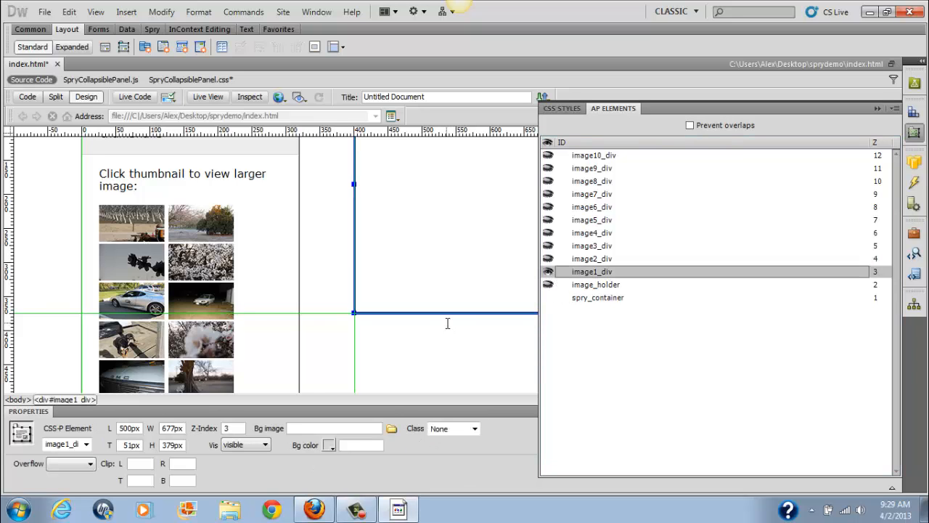
Insert image1.jpg from the large folder into image1_div with the alternate text "orchard" and check how it fits.
{"action": "left_click", "coordinate": [877, 111]}
{"action": "left_click", "coordinate": [913, 304]}
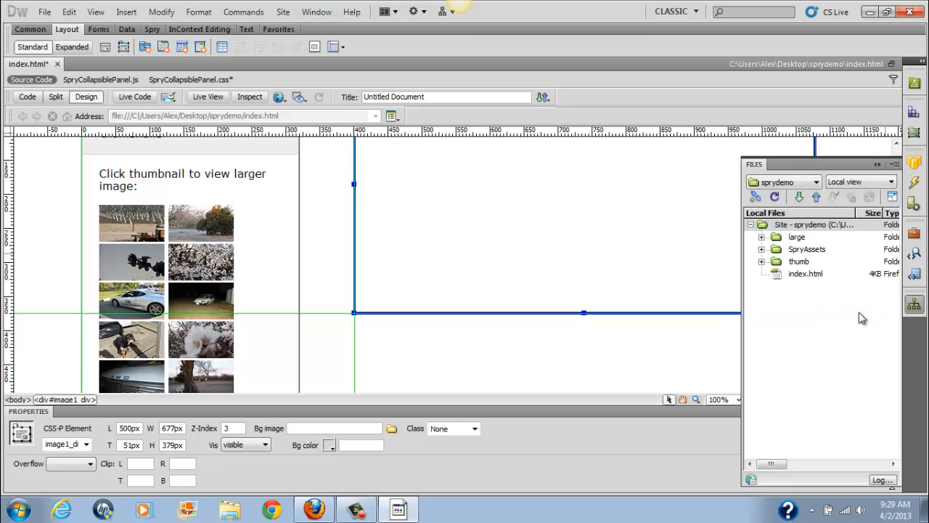
{"action": "left_click", "coordinate": [761, 236]}
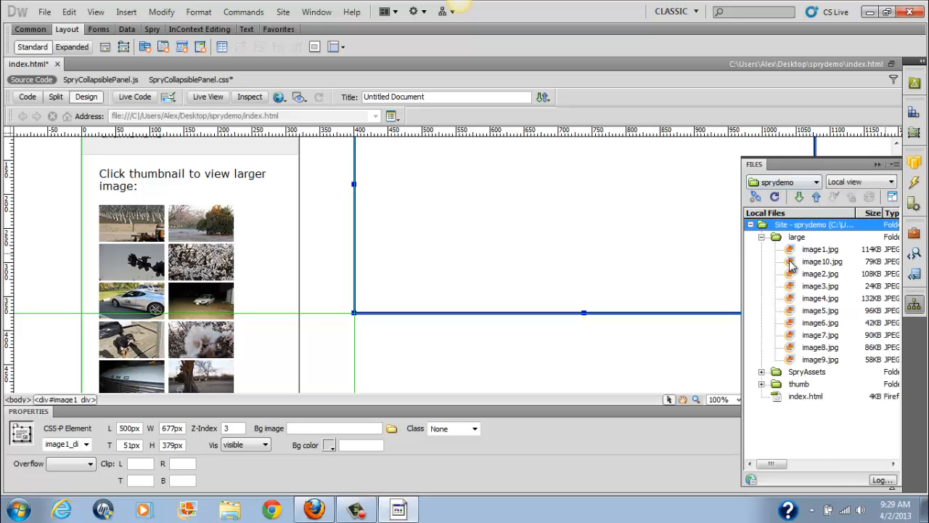
{"action": "left_click", "coordinate": [823, 251]}
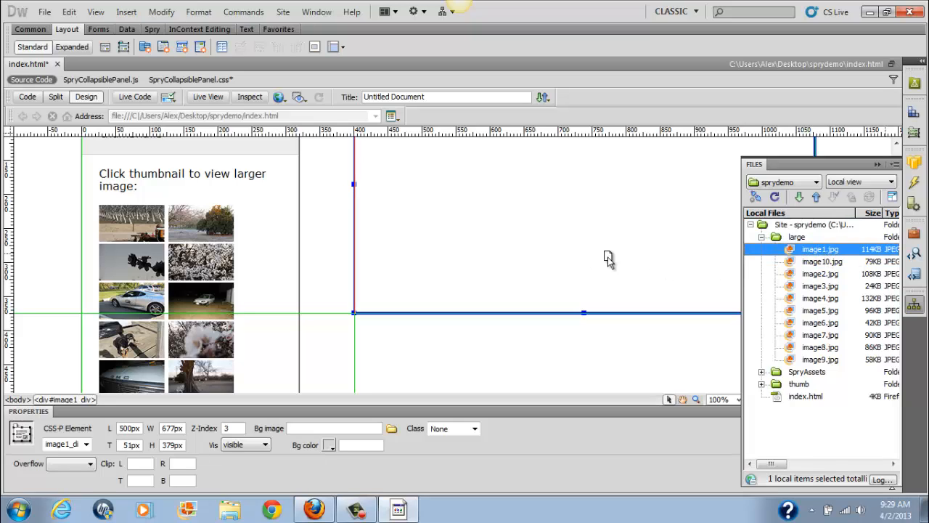
{"action": "left_click_drag", "start_coordinate": [473, 193], "coordinate": [472, 193]}
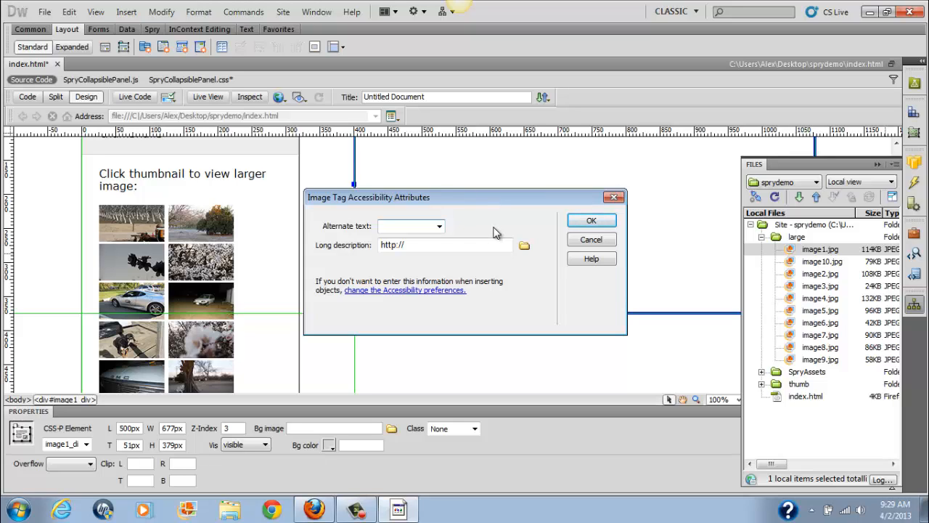
{"action": "type", "text": "orchard"}
{"action": "key", "text": "Tab"}
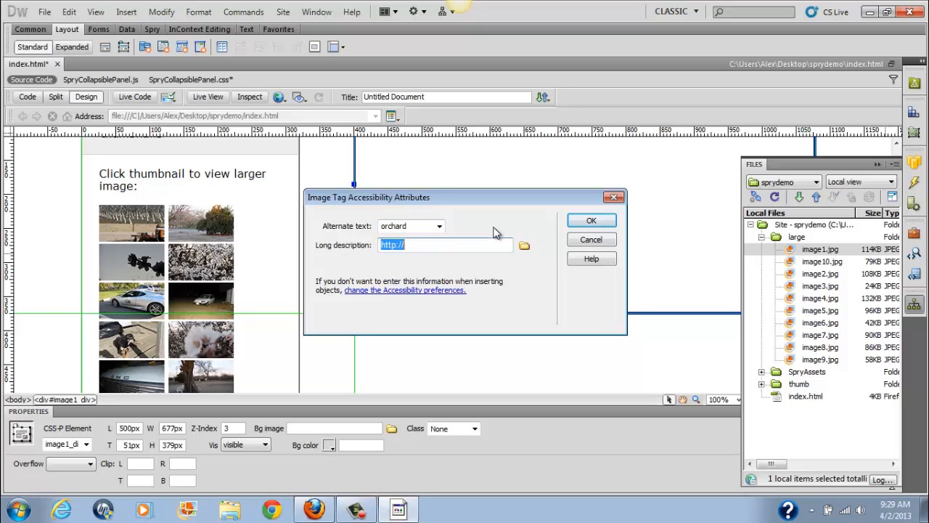
{"action": "left_click", "coordinate": [589, 221]}
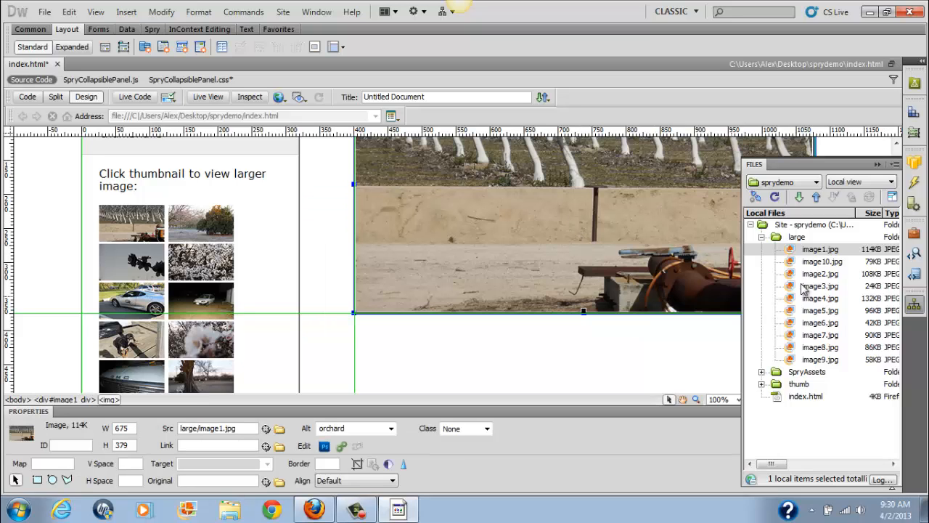
{"action": "left_click", "coordinate": [768, 258]}
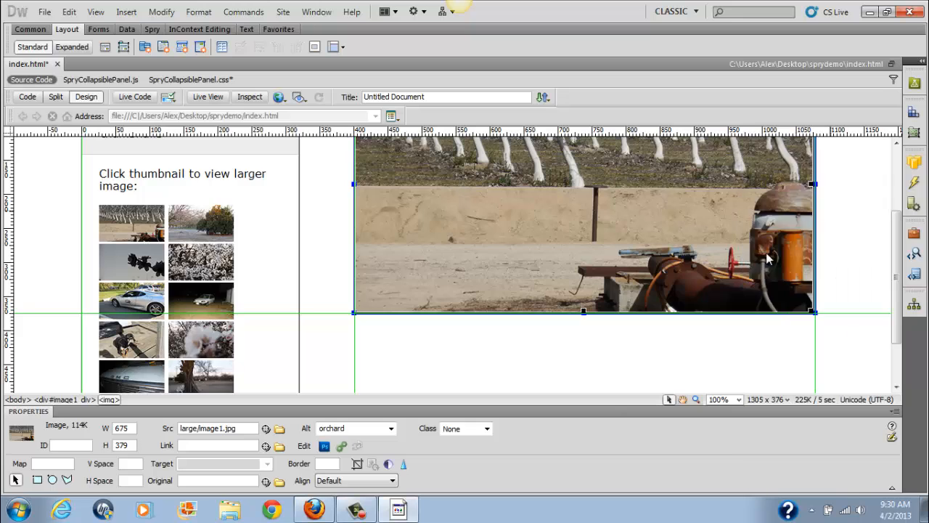
{"action": "scroll", "coordinate": [690, 276], "scroll_direction": "up", "scroll_amount": 3}
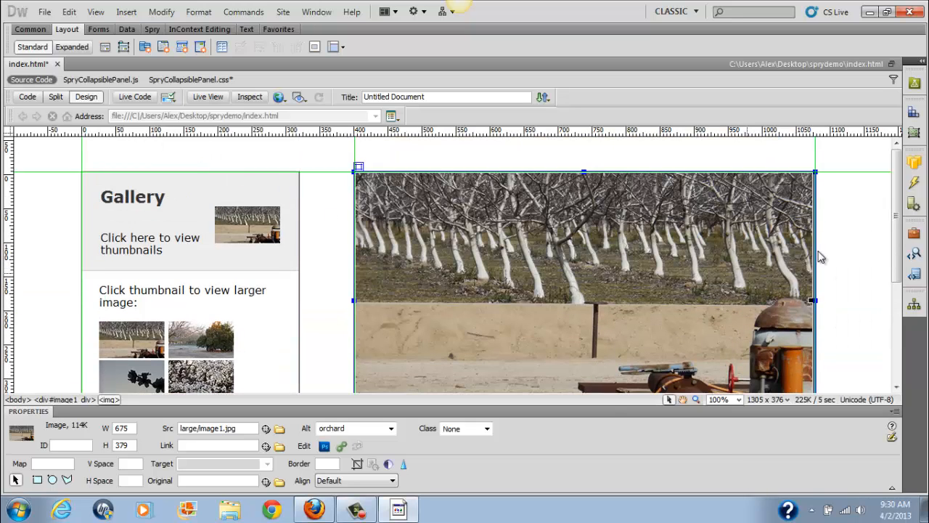
Set image1_div back to hidden and make image2_div visible in the AP elements list.
{"action": "left_click", "coordinate": [913, 114]}
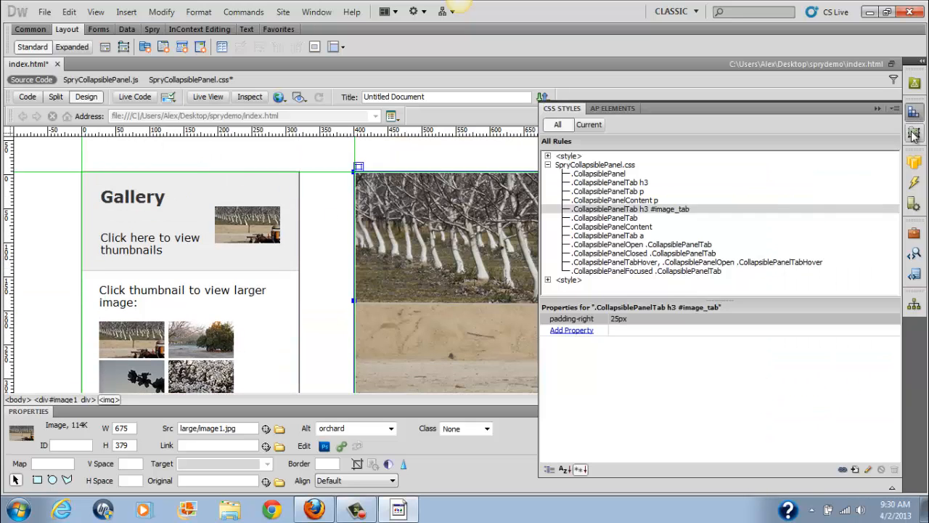
{"action": "left_click", "coordinate": [914, 133]}
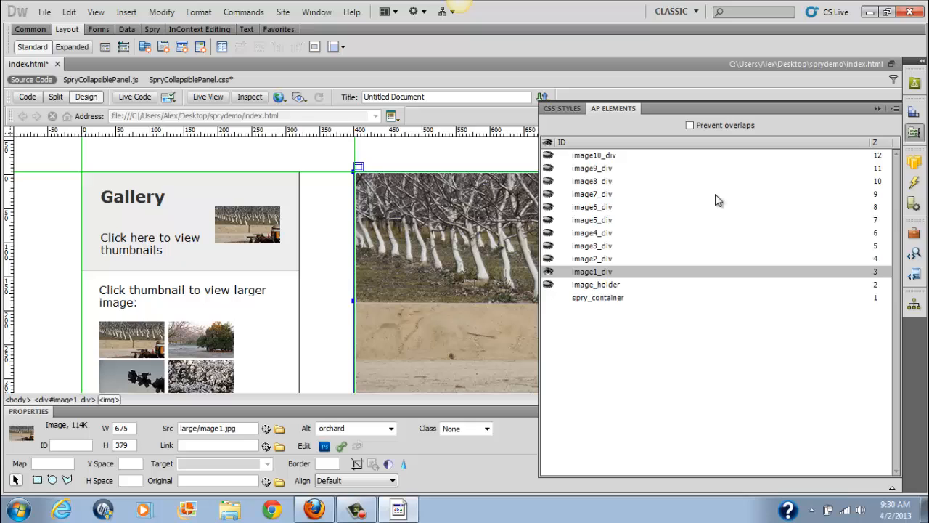
{"action": "left_click", "coordinate": [548, 271]}
{"action": "left_click", "coordinate": [548, 272]}
{"action": "left_click", "coordinate": [592, 260]}
{"action": "left_click", "coordinate": [548, 258]}
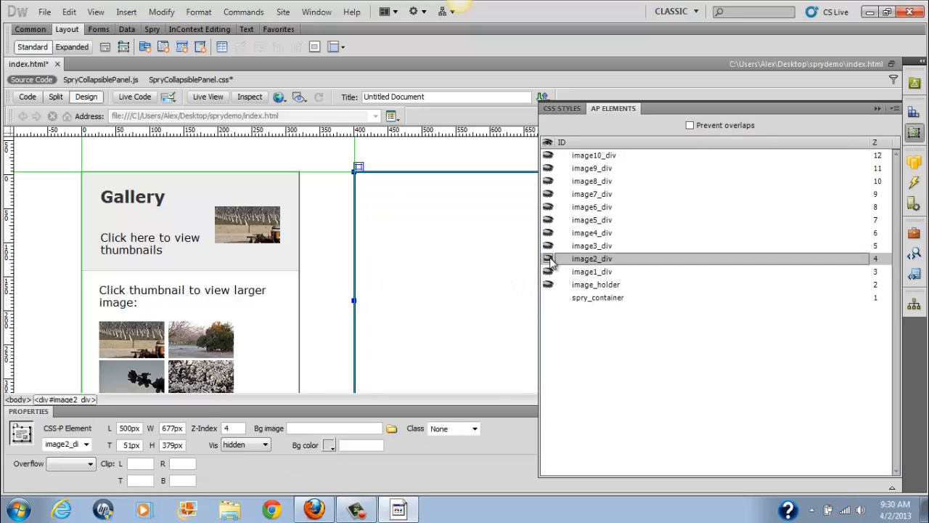
{"action": "left_click", "coordinate": [548, 258]}
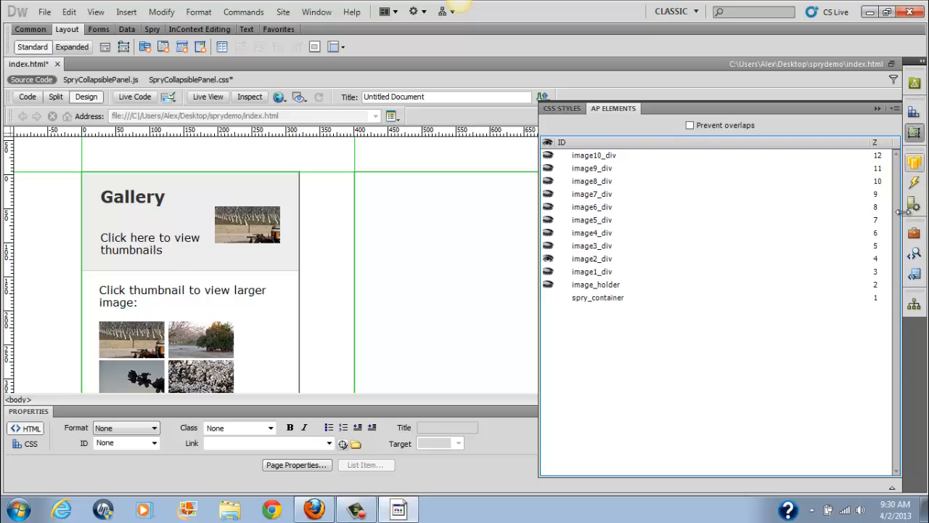
Insert image2.jpg from the large folder into image2_div with the alternate text "orange tree".
{"action": "left_click", "coordinate": [914, 306]}
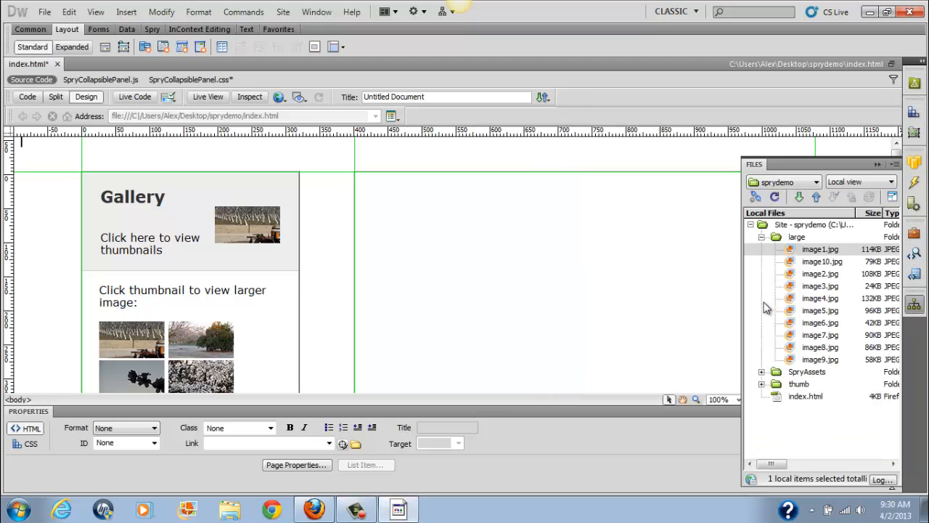
{"action": "left_click", "coordinate": [823, 277]}
{"action": "left_click_drag", "start_coordinate": [819, 279], "coordinate": [608, 300]}
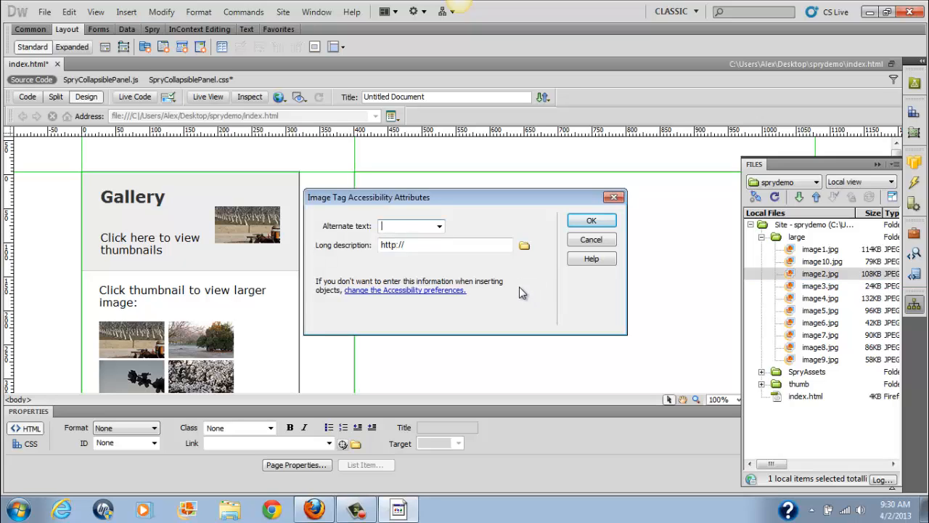
{"action": "type", "text": "orange tree"}
{"action": "left_click", "coordinate": [611, 224]}
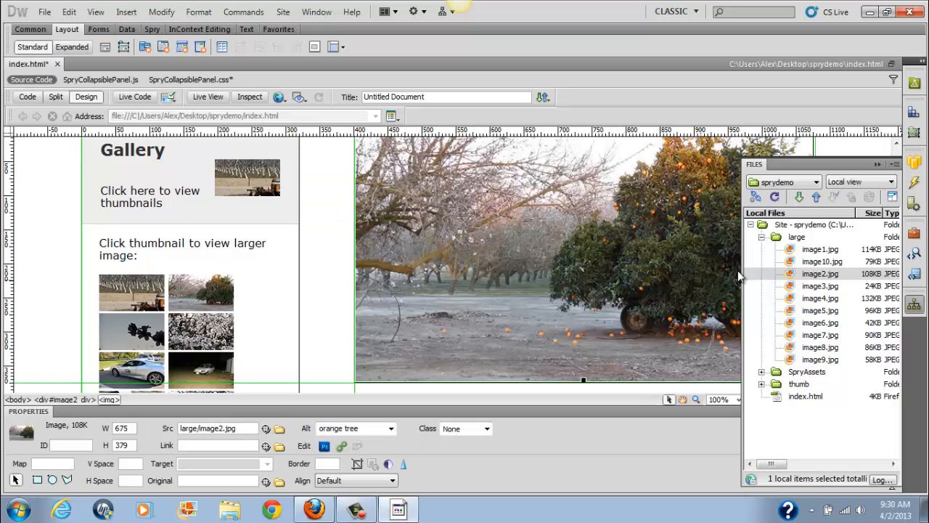
Hide image2_div, then make image3_div visible and select it in the AP elements list.
{"action": "left_click", "coordinate": [914, 133]}
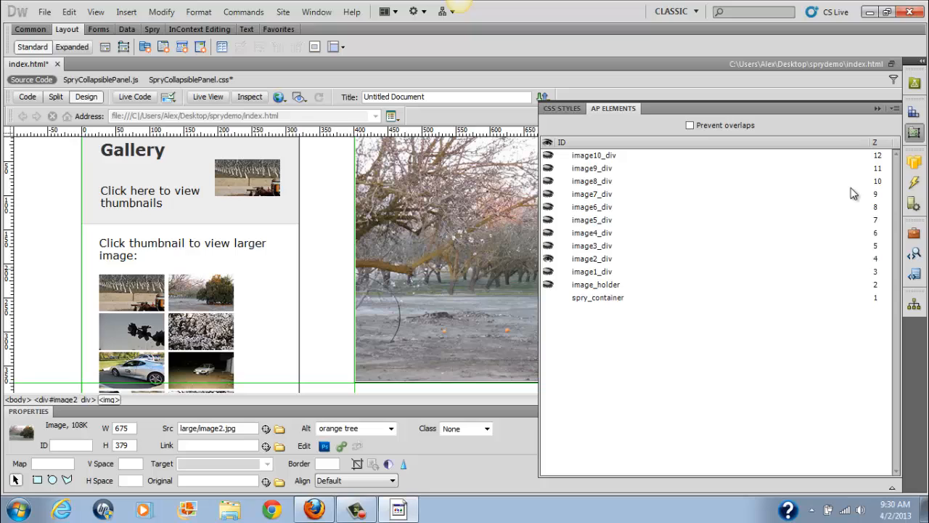
{"action": "left_click", "coordinate": [548, 258]}
{"action": "left_click", "coordinate": [589, 245]}
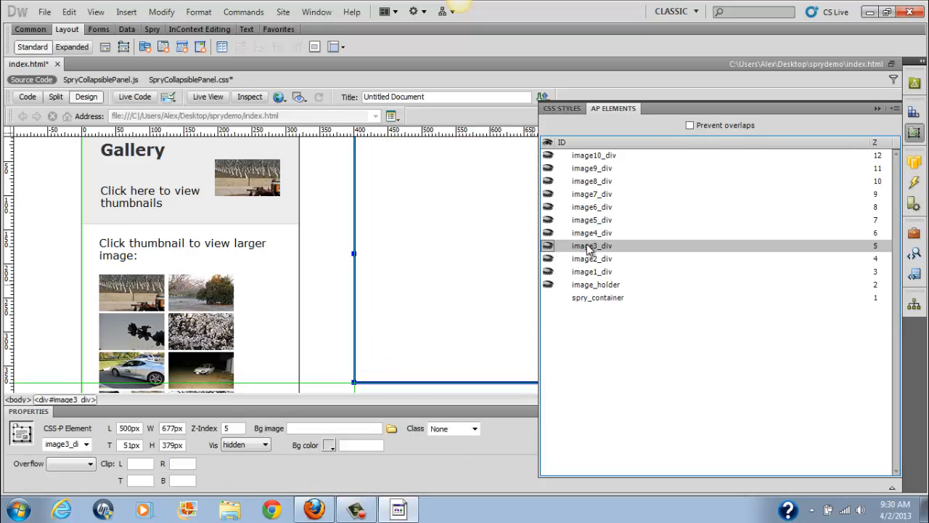
{"action": "left_click", "coordinate": [548, 245]}
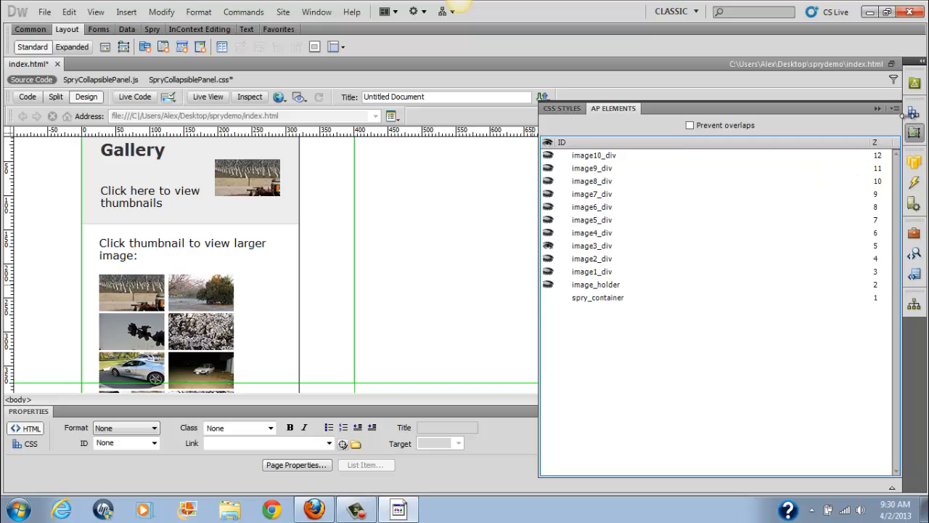
{"action": "left_click", "coordinate": [913, 305]}
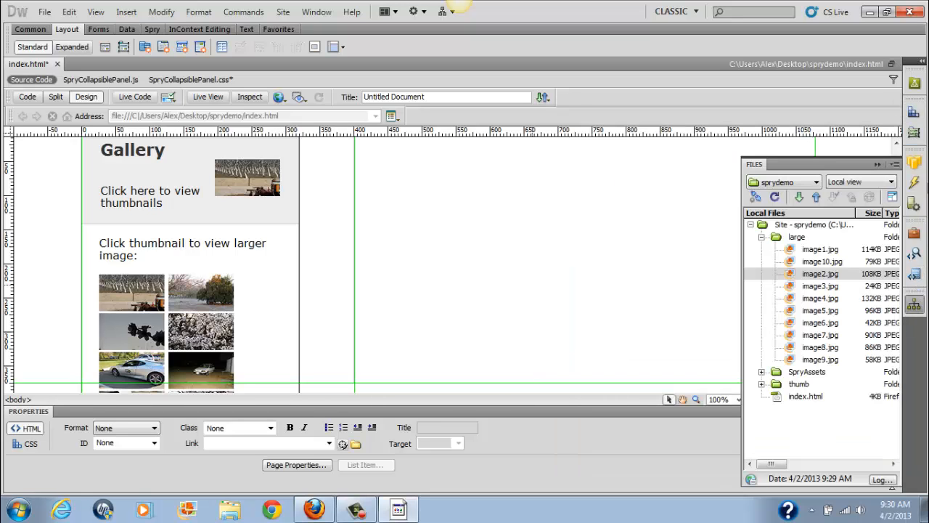
{"action": "left_click", "coordinate": [913, 133]}
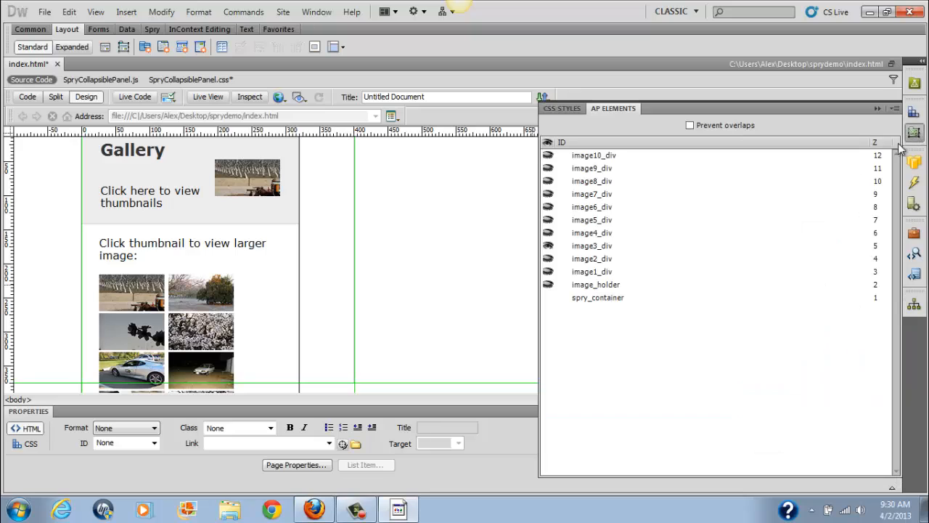
{"action": "left_click", "coordinate": [589, 248]}
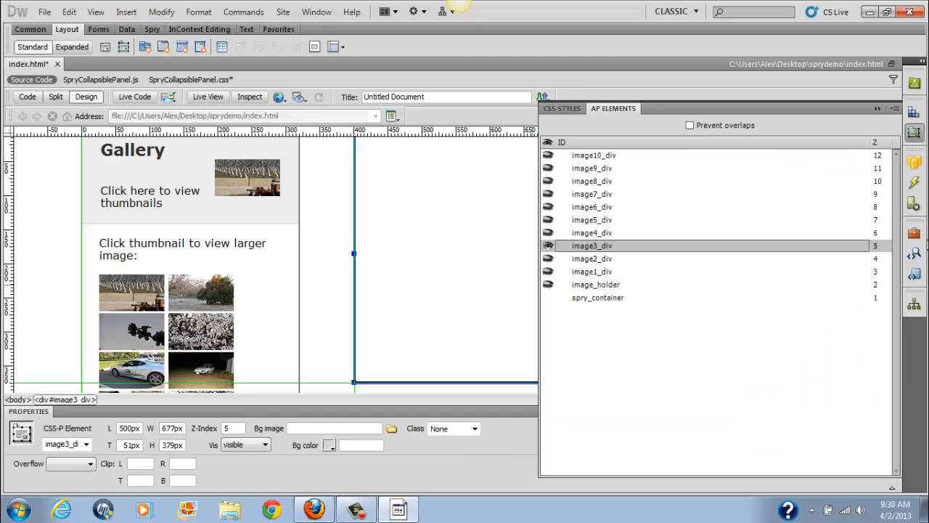
Insert image3.jpg from the large folder into image3_div with the alternate text "blossom".
{"action": "left_click", "coordinate": [914, 304]}
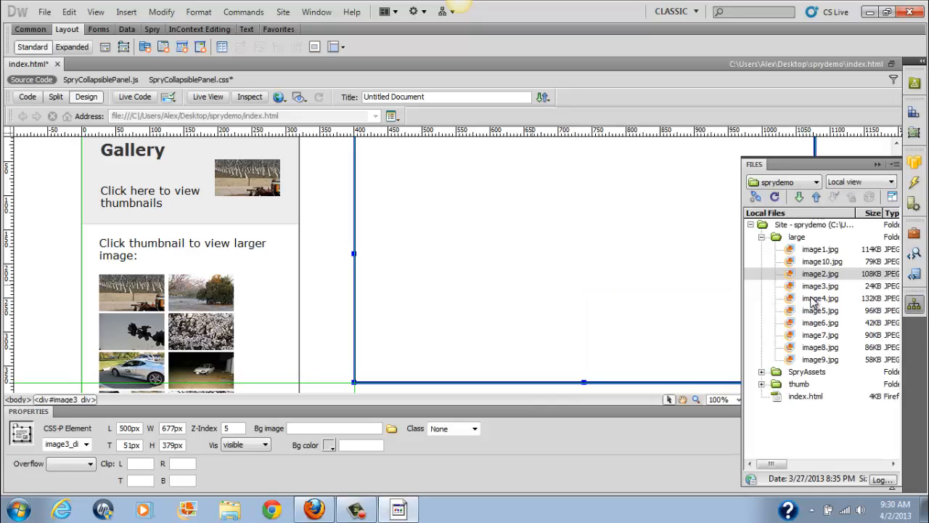
{"action": "left_click_drag", "start_coordinate": [815, 289], "coordinate": [477, 243]}
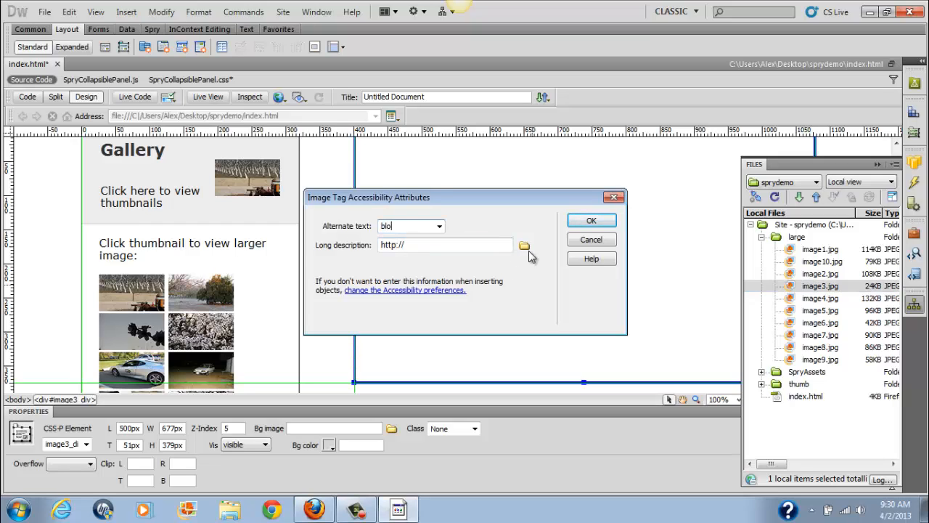
{"action": "type", "text": "blossom"}
{"action": "key", "text": "Return"}
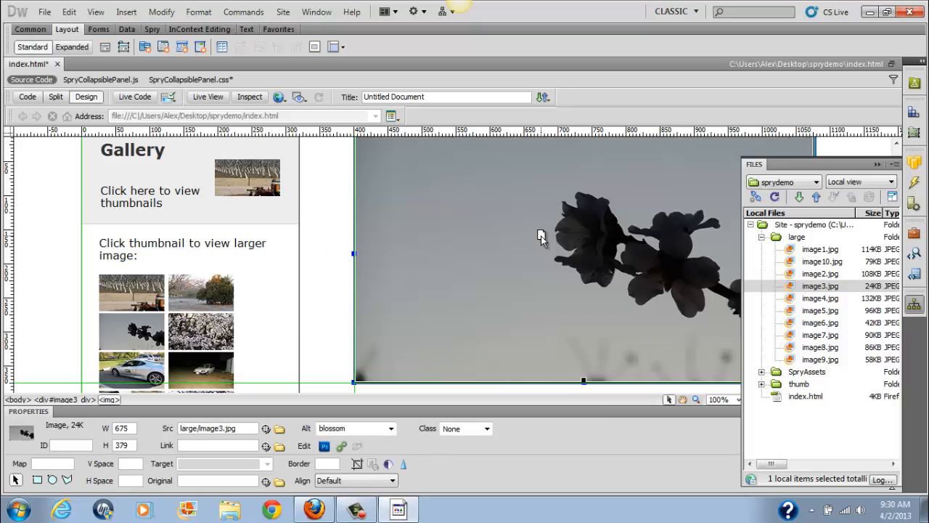
Hide image3_div, then make image4_div visible and select it in the AP elements list.
{"action": "left_click", "coordinate": [913, 132]}
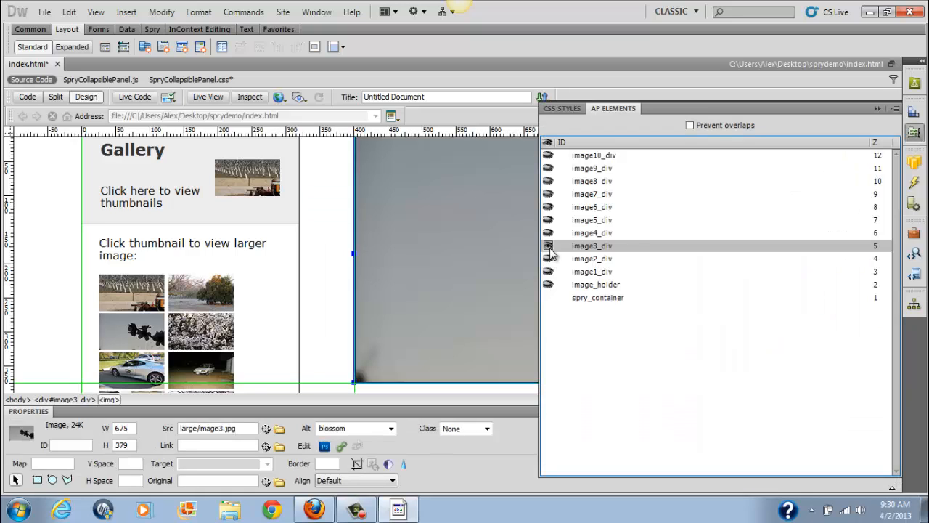
{"action": "left_click", "coordinate": [548, 246]}
{"action": "left_click", "coordinate": [595, 233]}
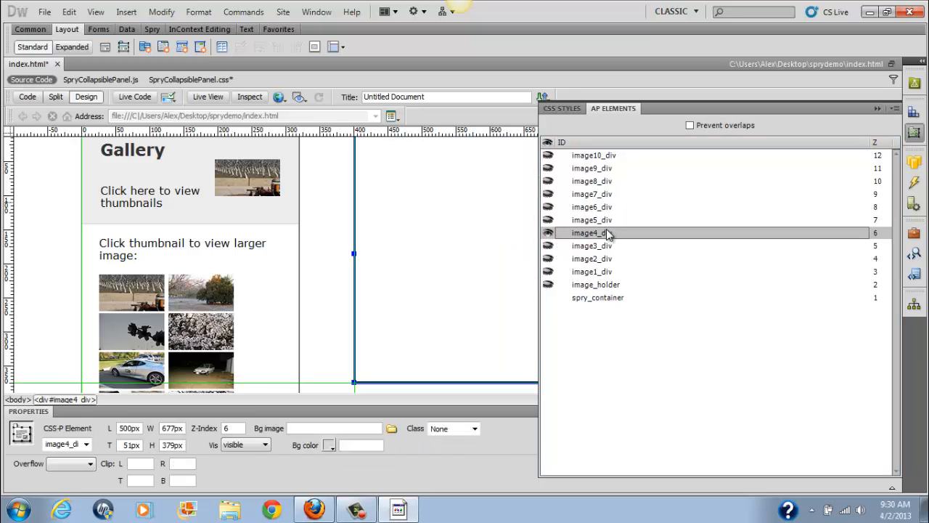
Insert image4.jpg from the large folder into image4_div with the alternate text "blossom".
{"action": "left_click", "coordinate": [915, 134]}
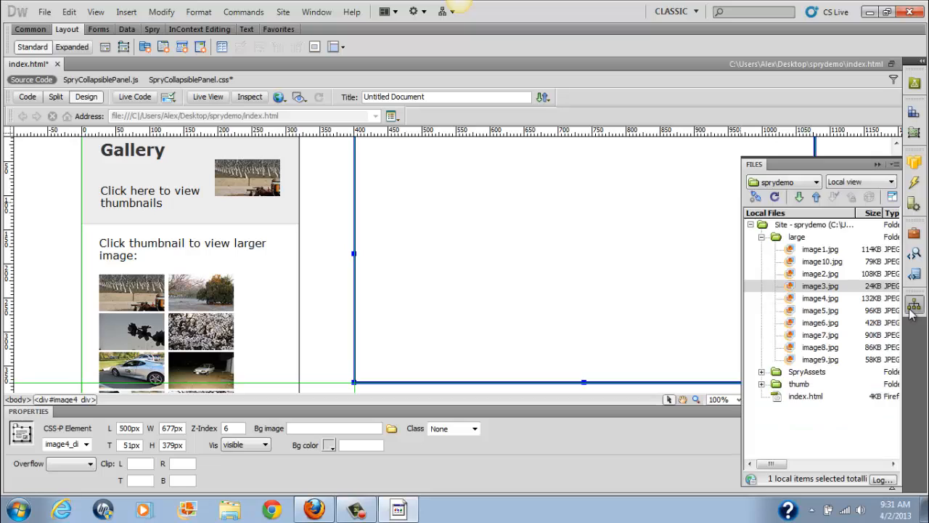
{"action": "left_click", "coordinate": [914, 305]}
{"action": "left_click_drag", "start_coordinate": [824, 300], "coordinate": [572, 298]}
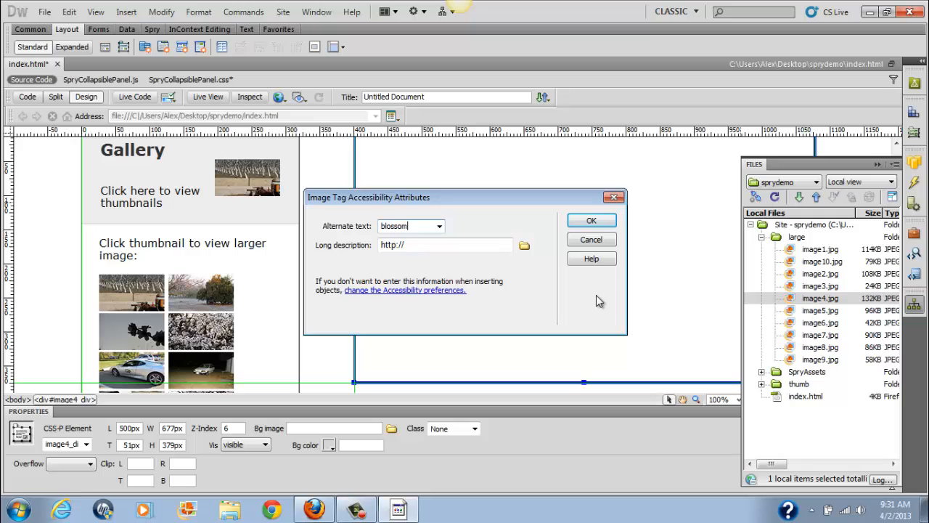
{"action": "left_click", "coordinate": [591, 223]}
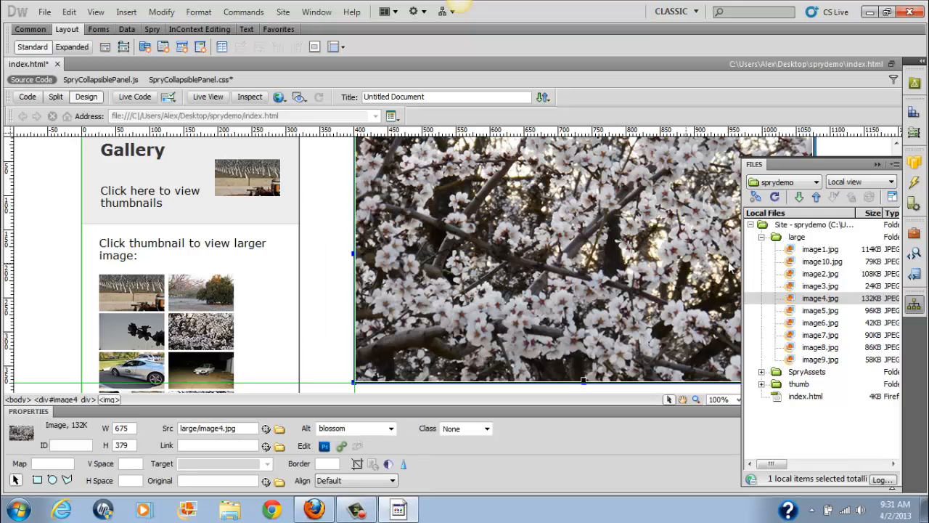
Save the index.html page with the newly inserted large images.
{"action": "left_click", "coordinate": [878, 165]}
{"action": "left_click", "coordinate": [45, 13]}
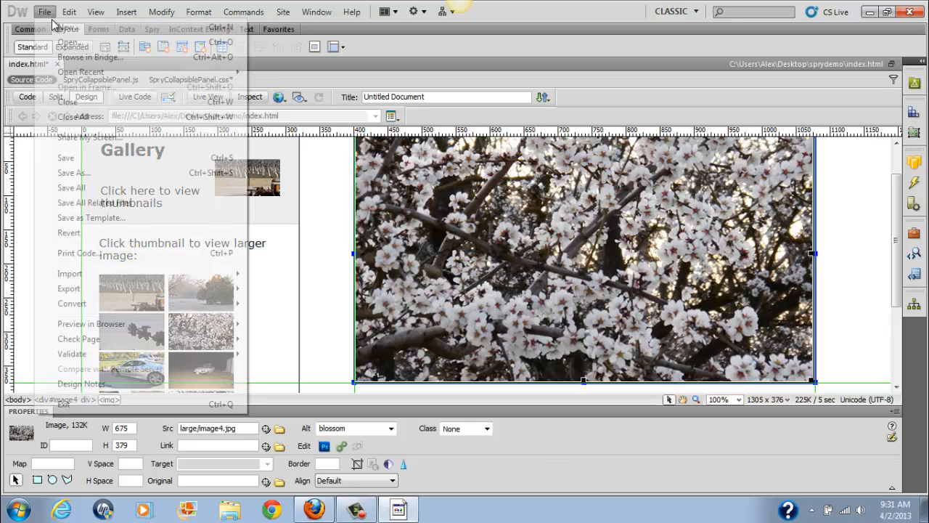
{"action": "left_click", "coordinate": [108, 160]}
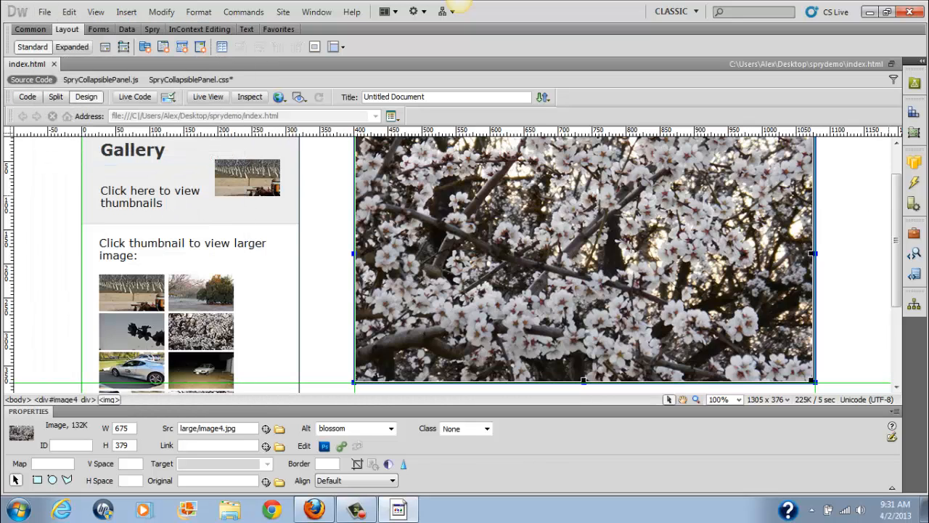
Hide image4_div, then make image5_div visible and select it in the AP elements list.
{"action": "left_click", "coordinate": [914, 132]}
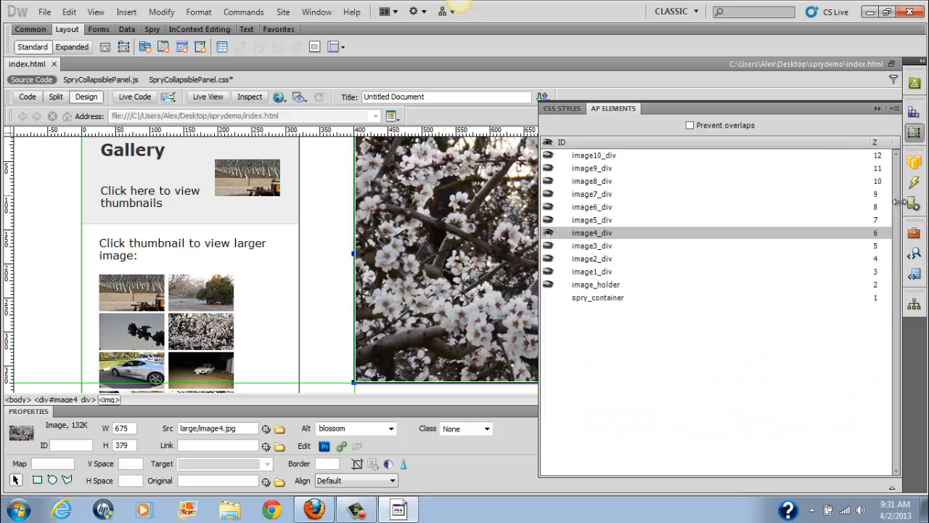
{"action": "left_click", "coordinate": [548, 233]}
{"action": "left_click", "coordinate": [548, 220]}
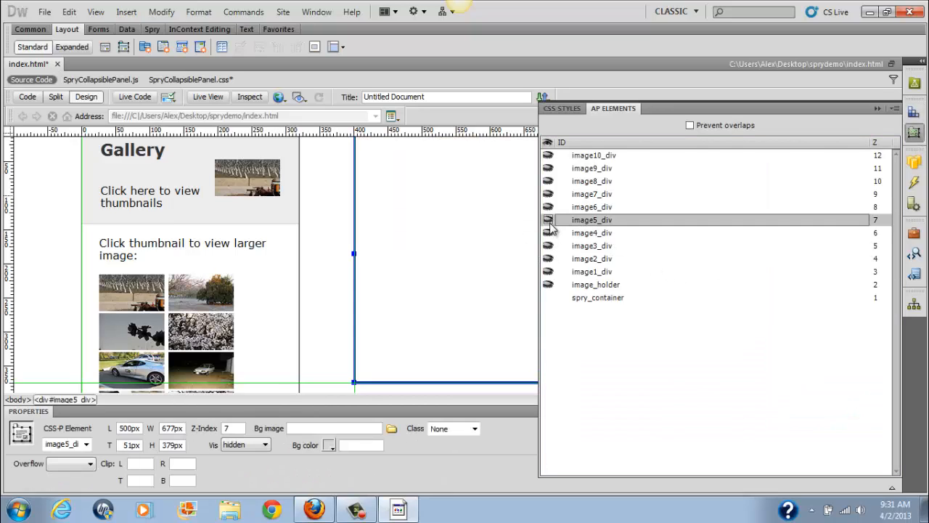
{"action": "left_click", "coordinate": [914, 305]}
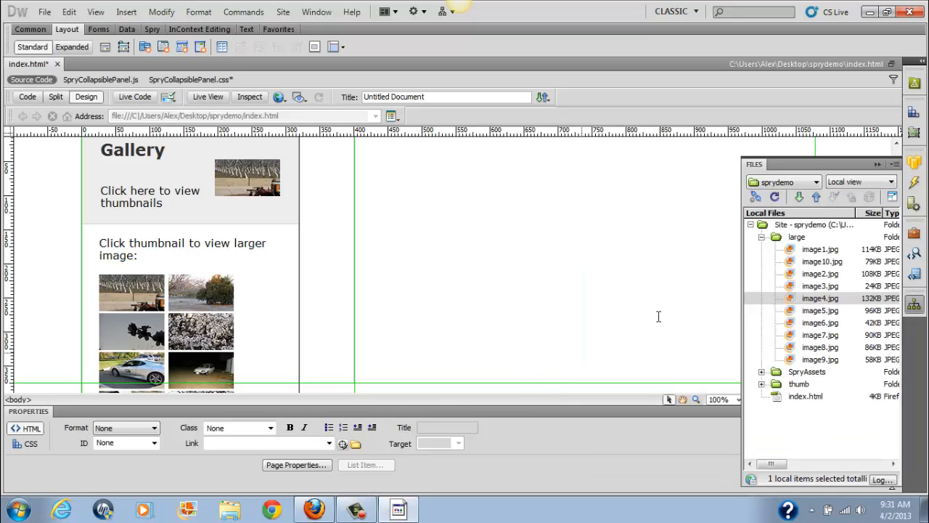
{"action": "left_click", "coordinate": [914, 133]}
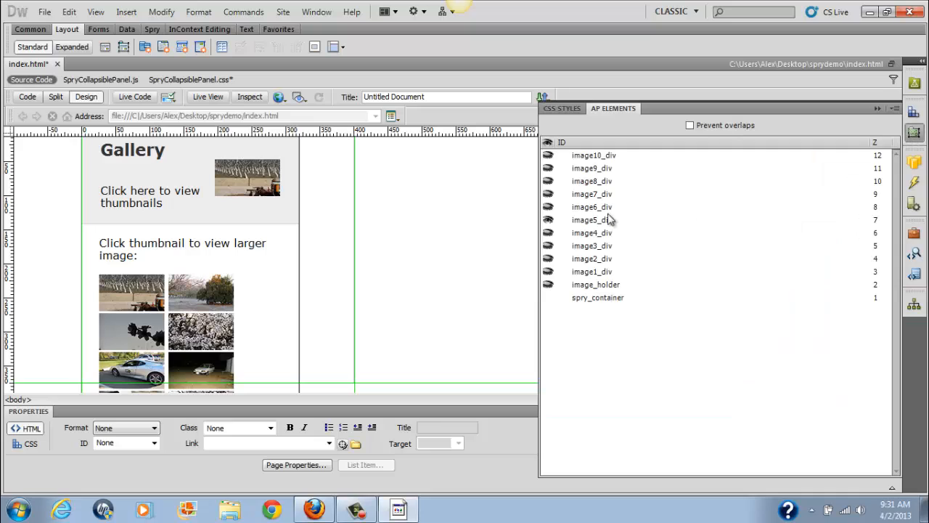
{"action": "left_click", "coordinate": [594, 221]}
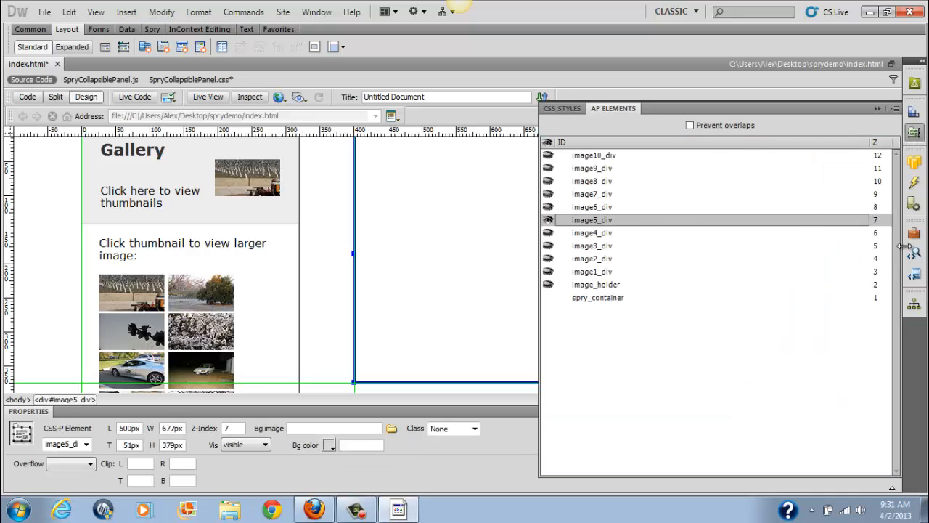
Insert image5.jpg from the large folder into image5_div with the alternate text "ferrari".
{"action": "left_click", "coordinate": [914, 305]}
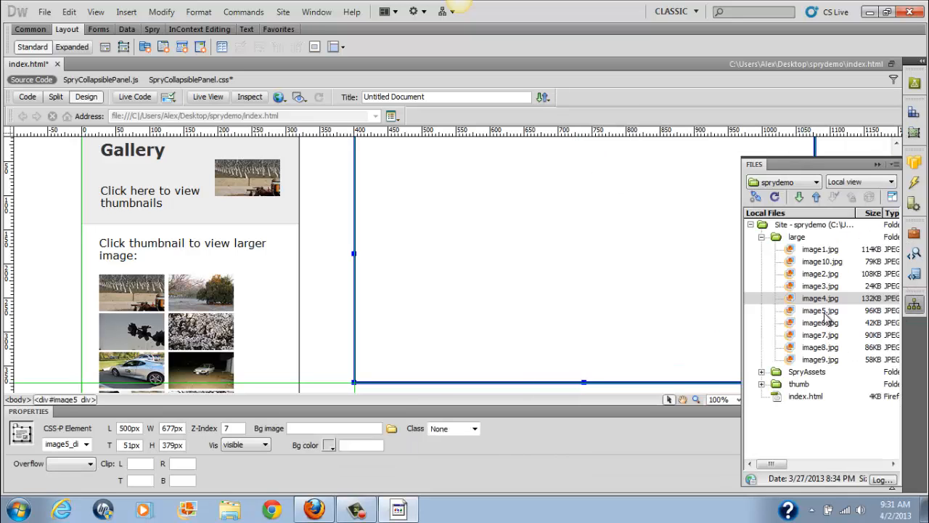
{"action": "left_click_drag", "start_coordinate": [824, 313], "coordinate": [505, 289]}
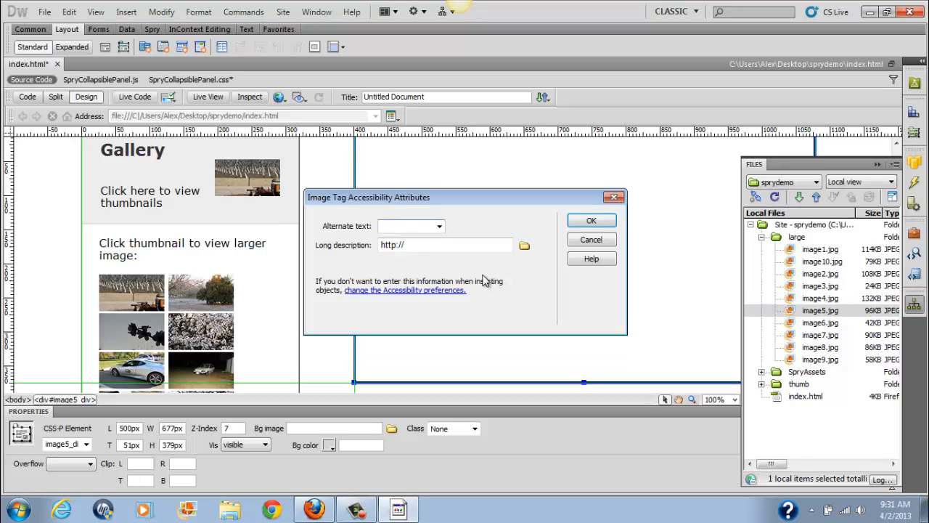
{"action": "type", "text": "b"}
{"action": "key", "text": "Return"}
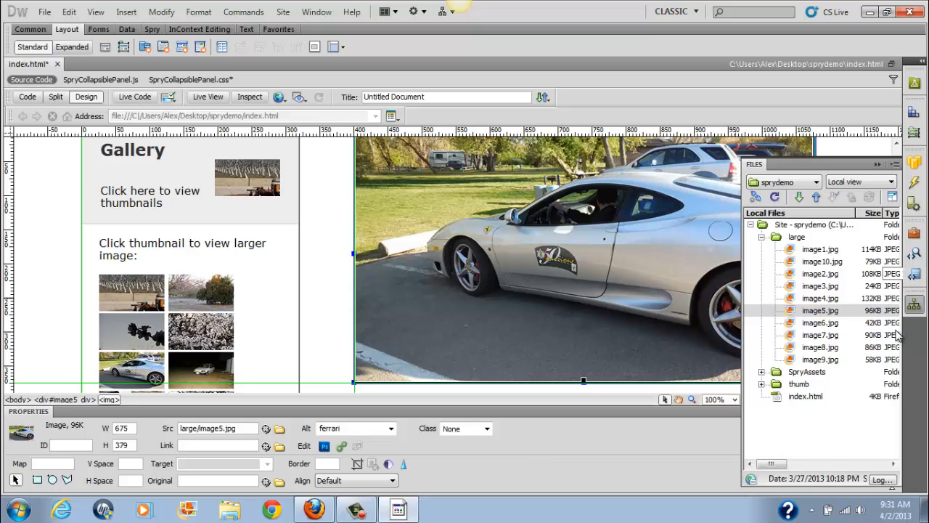
Hide image5_div, then make image6_div visible and select it in the AP elements list.
{"action": "left_click", "coordinate": [913, 132]}
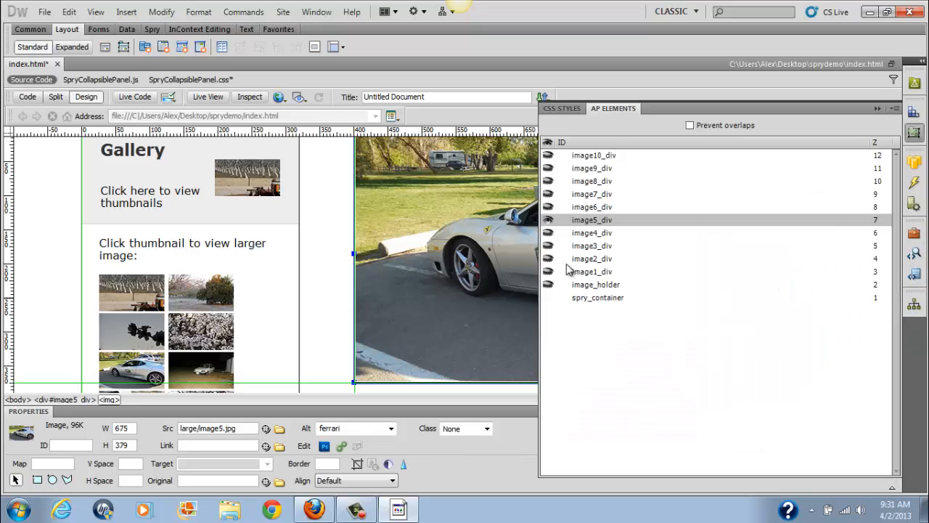
{"action": "left_click", "coordinate": [548, 219]}
{"action": "left_click", "coordinate": [549, 208]}
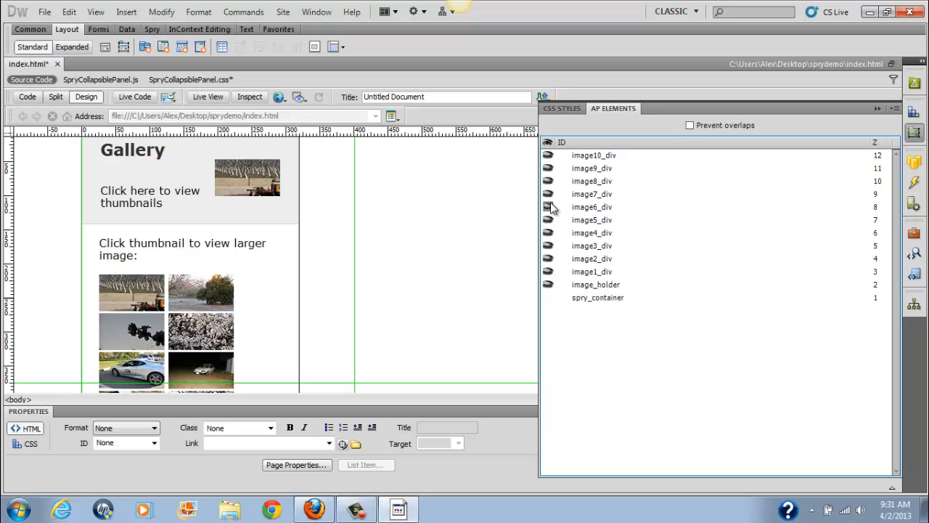
{"action": "left_click", "coordinate": [591, 209]}
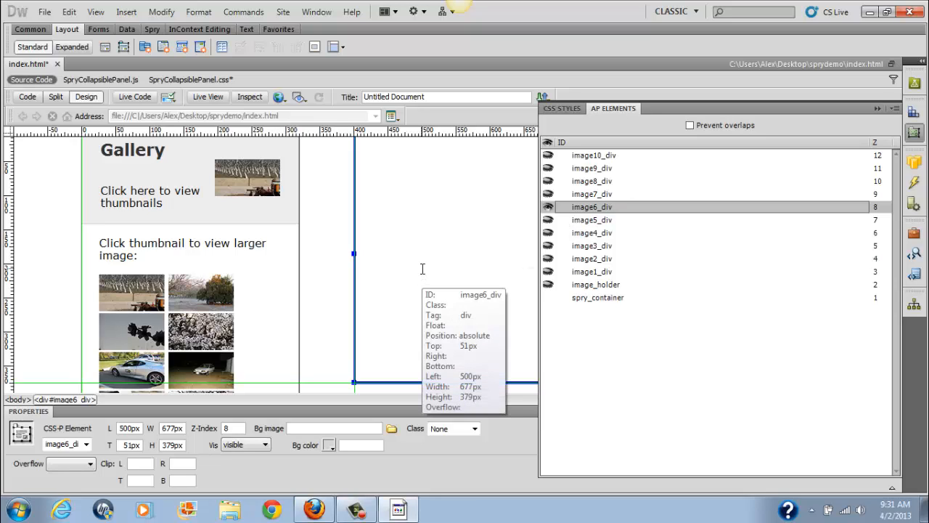
Insert image6.jpg from the large folder into image6_div with the alternate text "geo metro".
{"action": "left_click", "coordinate": [878, 108]}
{"action": "left_click", "coordinate": [914, 307]}
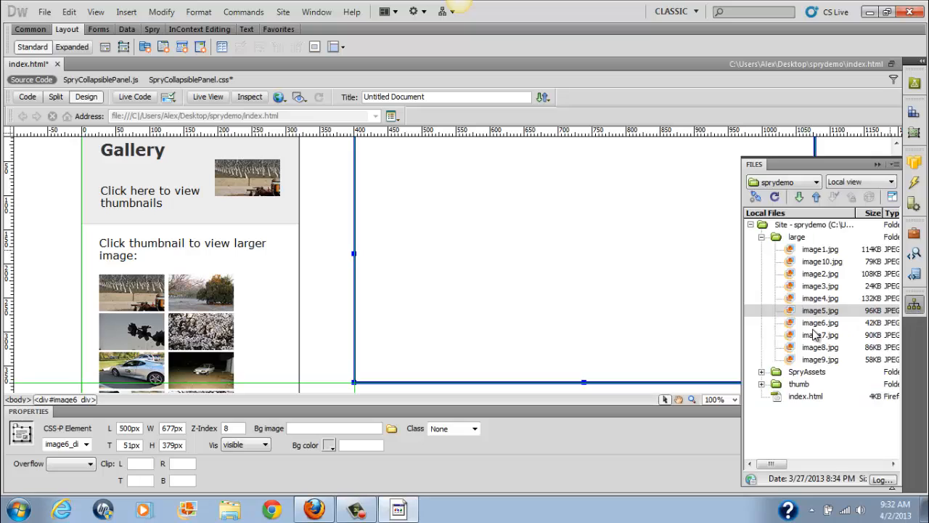
{"action": "left_click", "coordinate": [821, 322]}
{"action": "left_click_drag", "start_coordinate": [512, 347], "coordinate": [516, 263]}
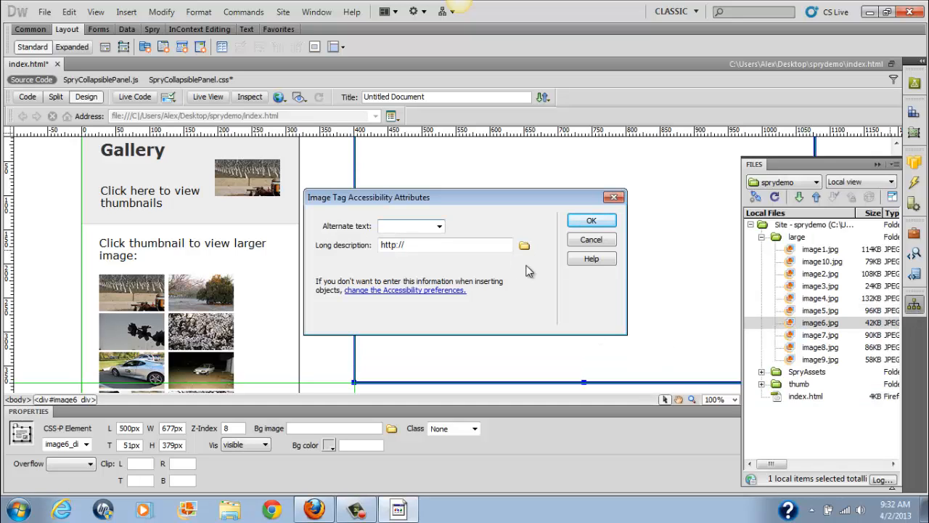
{"action": "type", "text": "geo metro"}
{"action": "key", "text": "Return"}
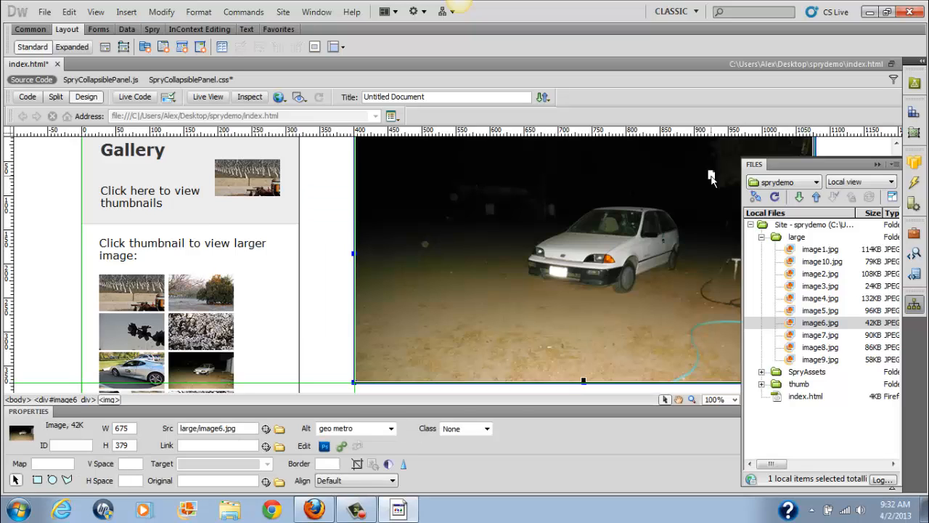
Hide image6_div, then make image7_div visible and select it in the AP elements list.
{"action": "left_click", "coordinate": [876, 166]}
{"action": "left_click", "coordinate": [915, 135]}
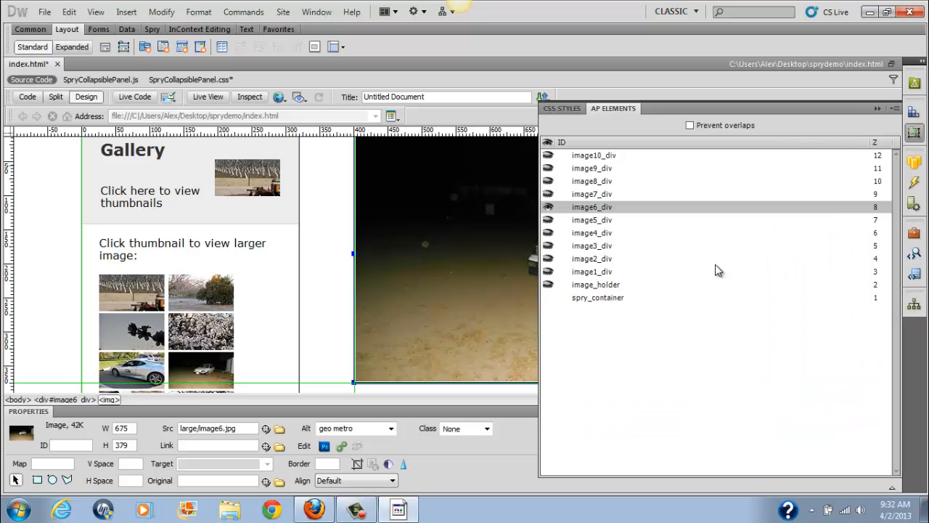
{"action": "left_click", "coordinate": [548, 207]}
{"action": "left_click", "coordinate": [548, 207]}
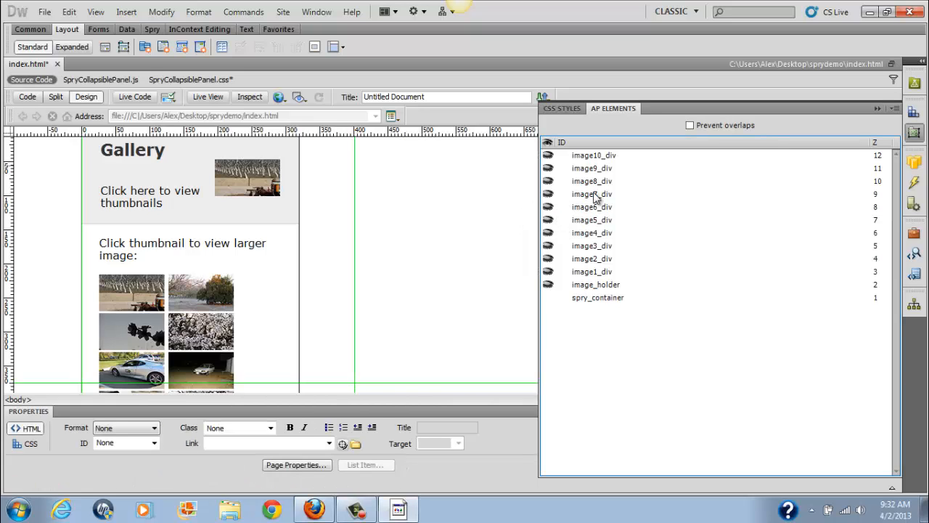
{"action": "left_click", "coordinate": [592, 194]}
{"action": "left_click", "coordinate": [548, 194]}
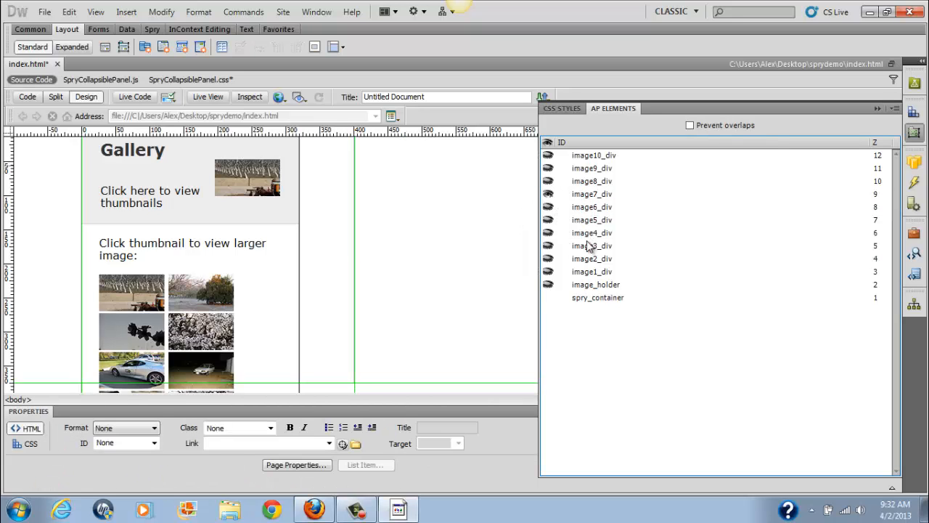
{"action": "left_click", "coordinate": [914, 134]}
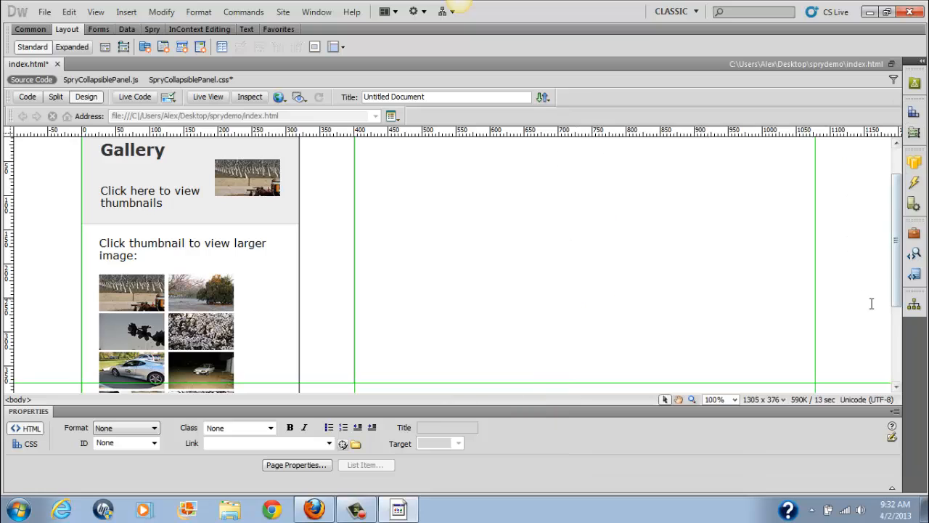
{"action": "left_click", "coordinate": [914, 133]}
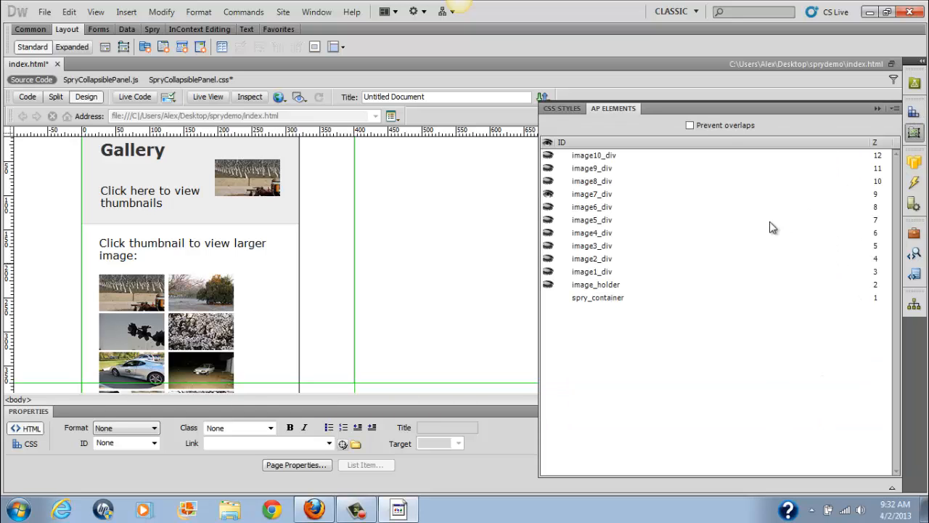
{"action": "left_click", "coordinate": [590, 195]}
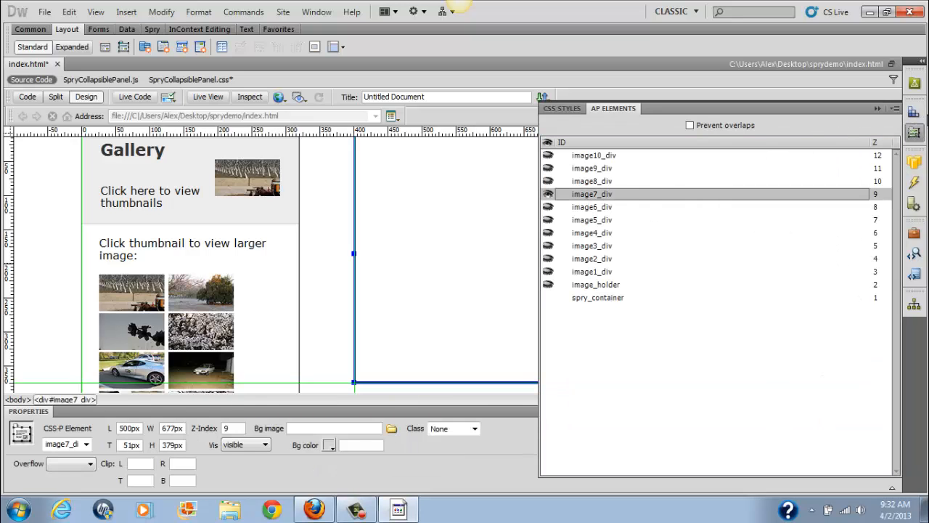
Insert image7.jpg from the large folder into image7_div with the alternate text "doggie".
{"action": "left_click", "coordinate": [917, 133]}
{"action": "left_click", "coordinate": [913, 304]}
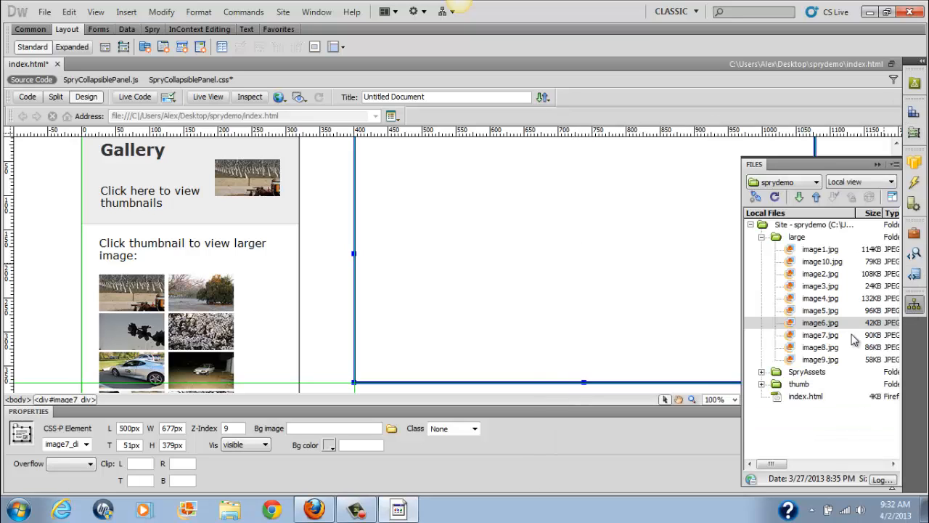
{"action": "left_click_drag", "start_coordinate": [829, 337], "coordinate": [561, 267]}
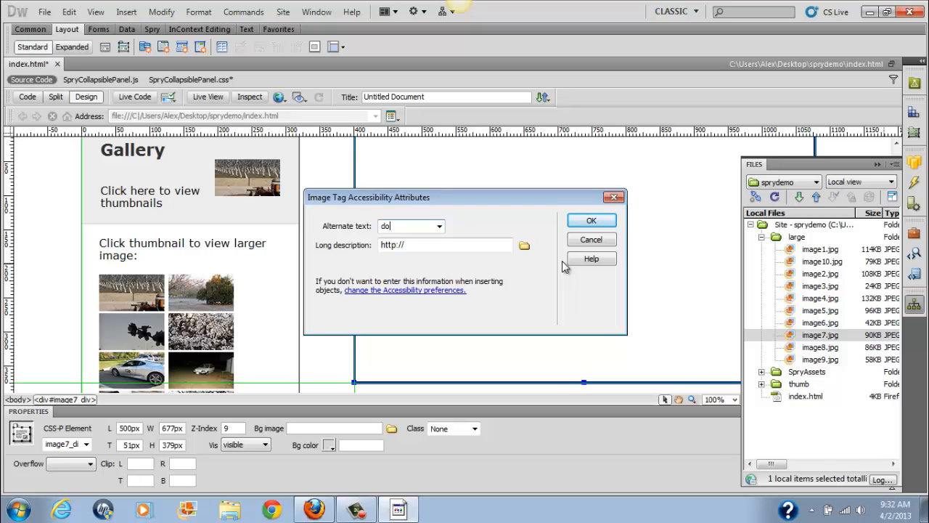
{"action": "key", "text": "Return"}
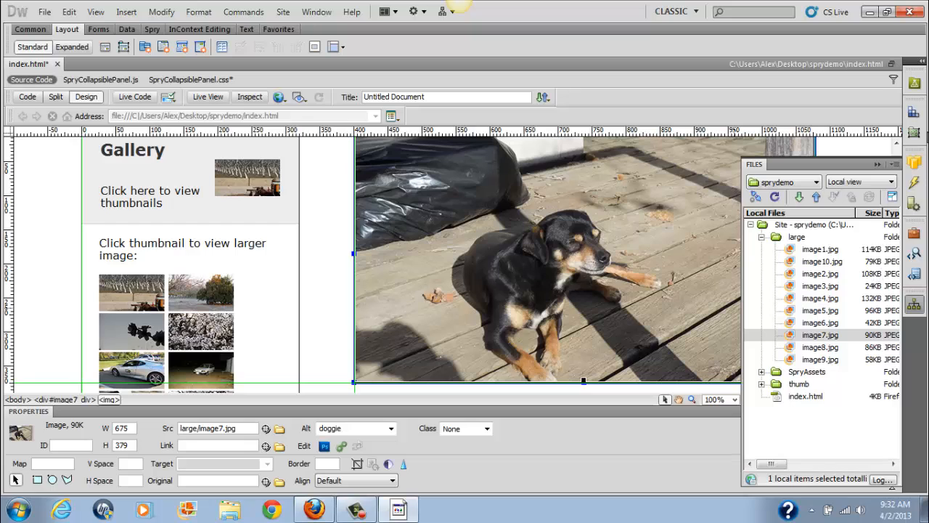
Hide image7_div, then make image8_div visible and select it in the AP elements list.
{"action": "left_click", "coordinate": [913, 133]}
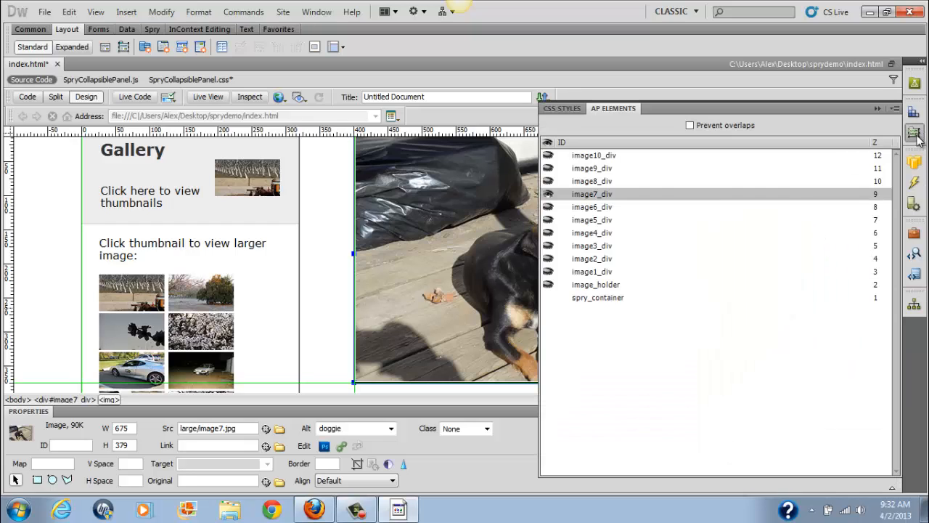
{"action": "left_click", "coordinate": [549, 195]}
{"action": "left_click", "coordinate": [549, 195]}
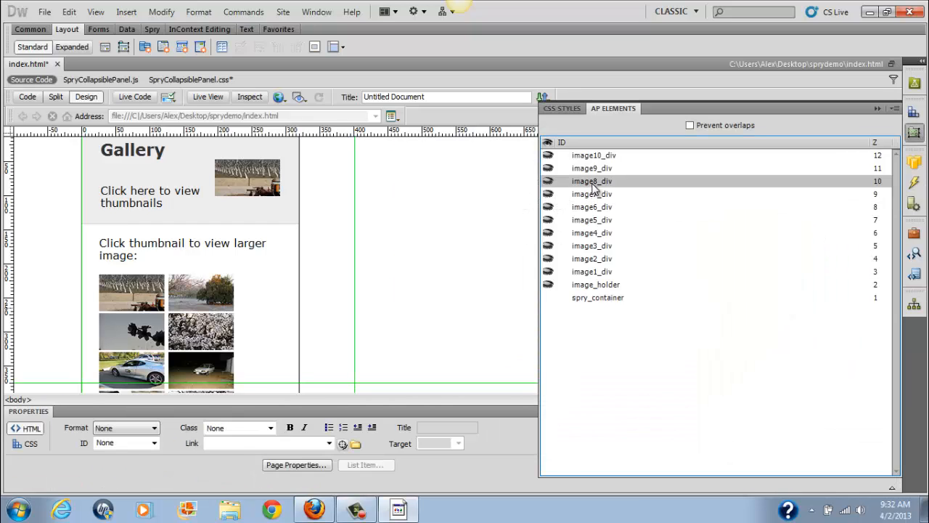
{"action": "left_click", "coordinate": [592, 182]}
{"action": "left_click", "coordinate": [576, 184]}
{"action": "left_click", "coordinate": [581, 182]}
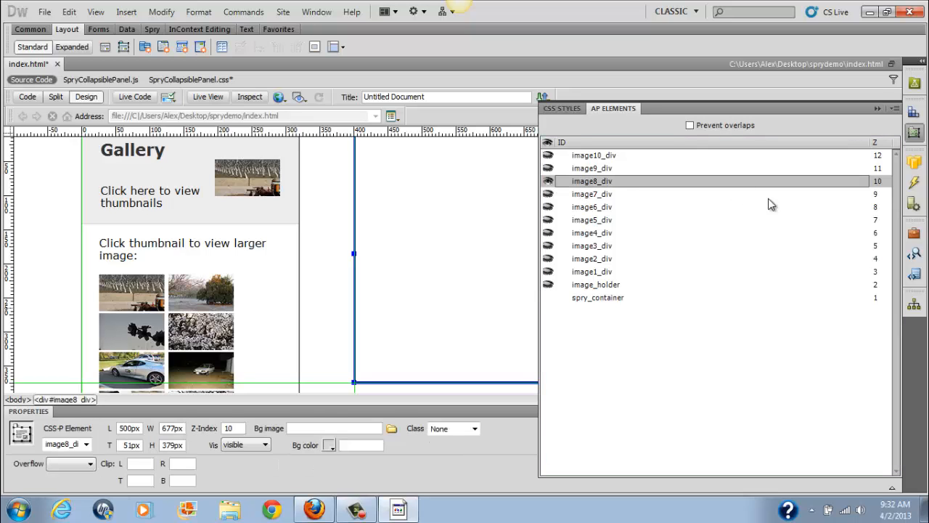
{"action": "left_click", "coordinate": [914, 133]}
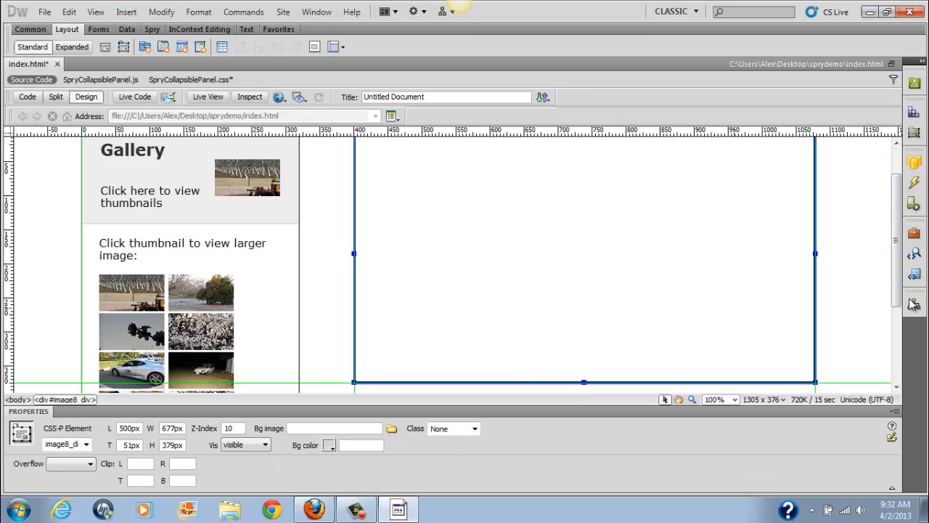
{"action": "left_click", "coordinate": [914, 304]}
{"action": "left_click", "coordinate": [824, 348]}
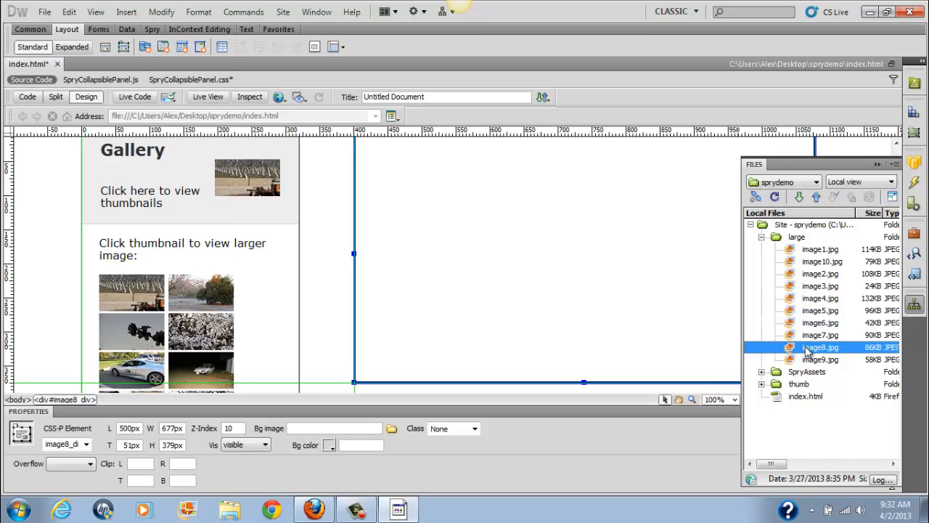
{"action": "double_click", "coordinate": [811, 352]}
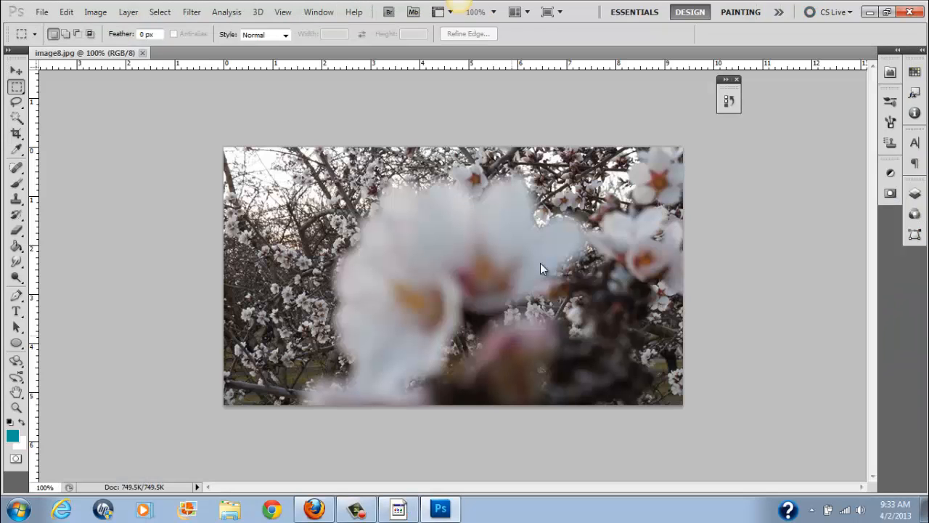
{"action": "left_click", "coordinate": [918, 12]}
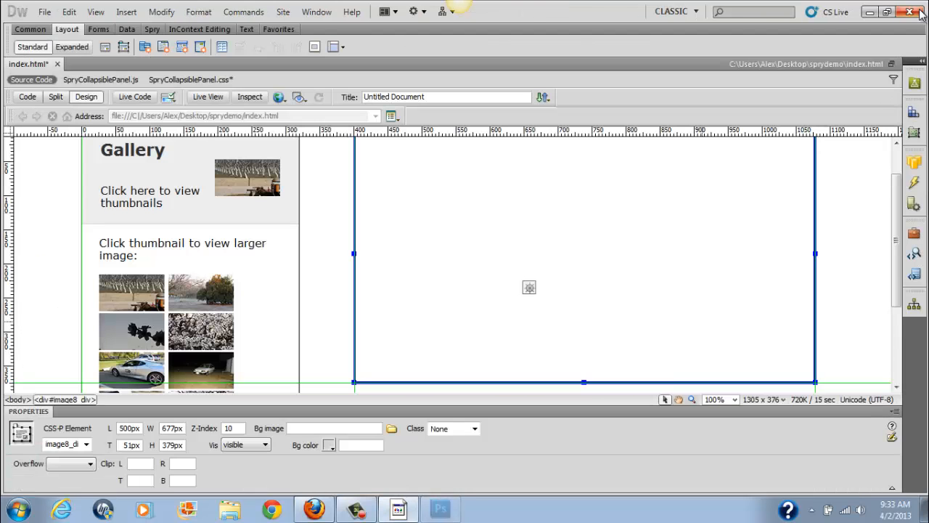
Insert image8.jpg from the large folder into image8_div with the alternate text "blossom".
{"action": "left_click", "coordinate": [587, 238]}
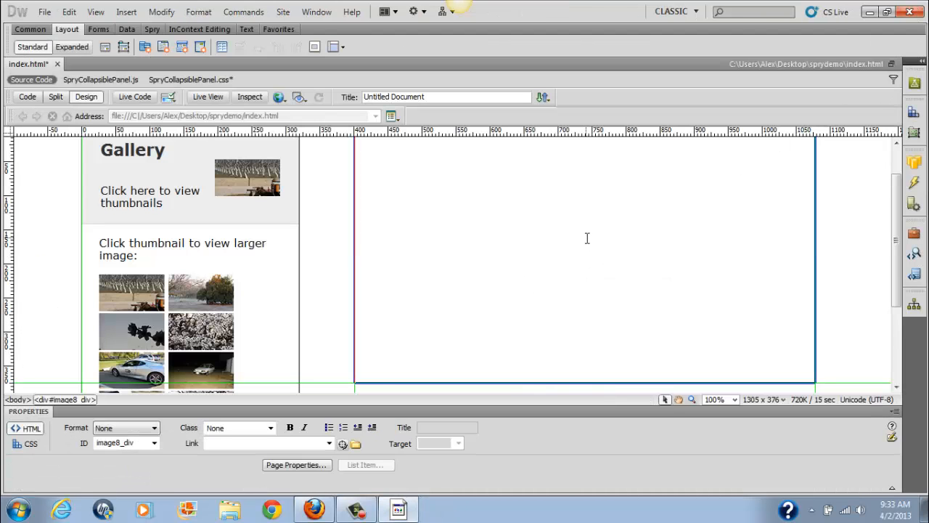
{"action": "left_click", "coordinate": [914, 308]}
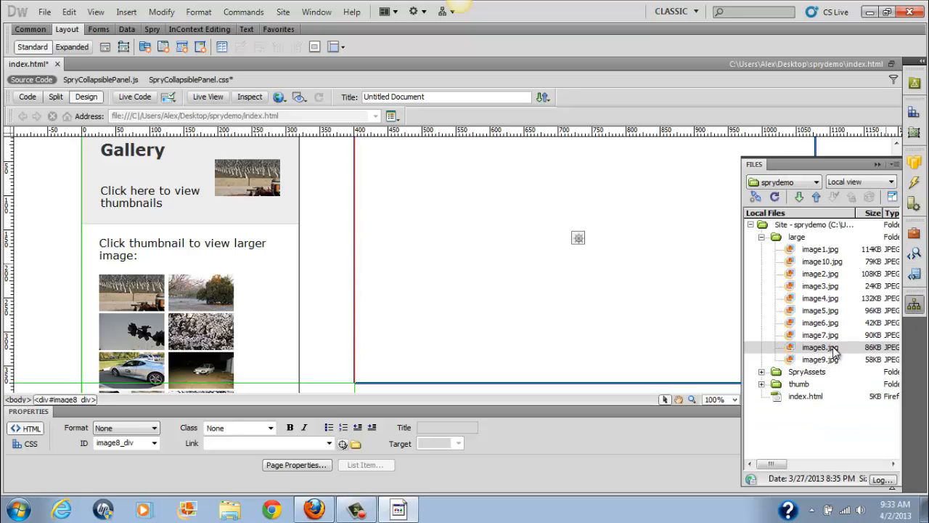
{"action": "left_click", "coordinate": [804, 348]}
{"action": "left_click_drag", "start_coordinate": [803, 348], "coordinate": [469, 240]}
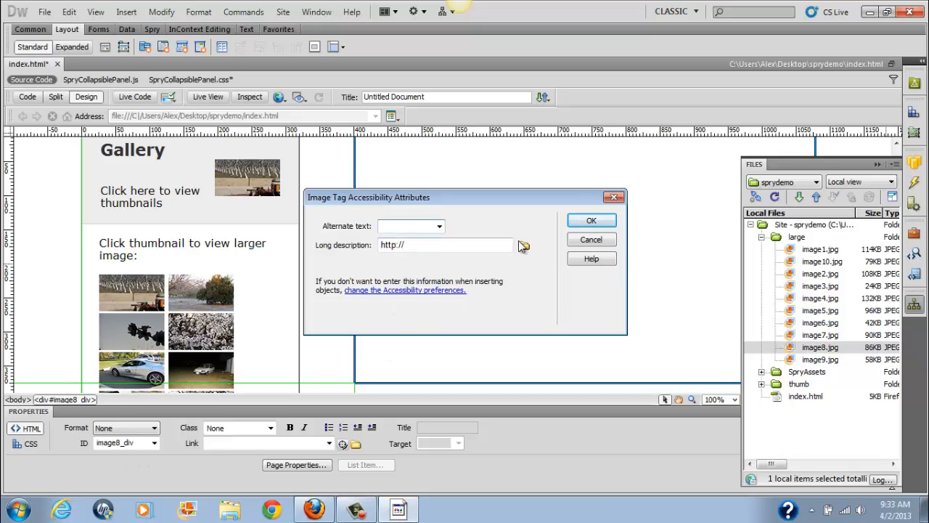
{"action": "type", "text": "image"}
{"action": "key", "text": "Return"}
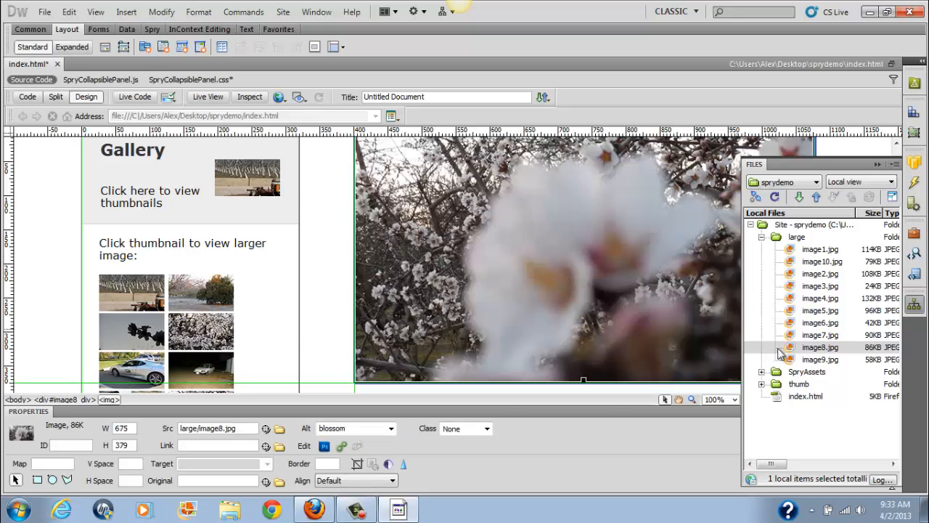
{"action": "left_click", "coordinate": [836, 361]}
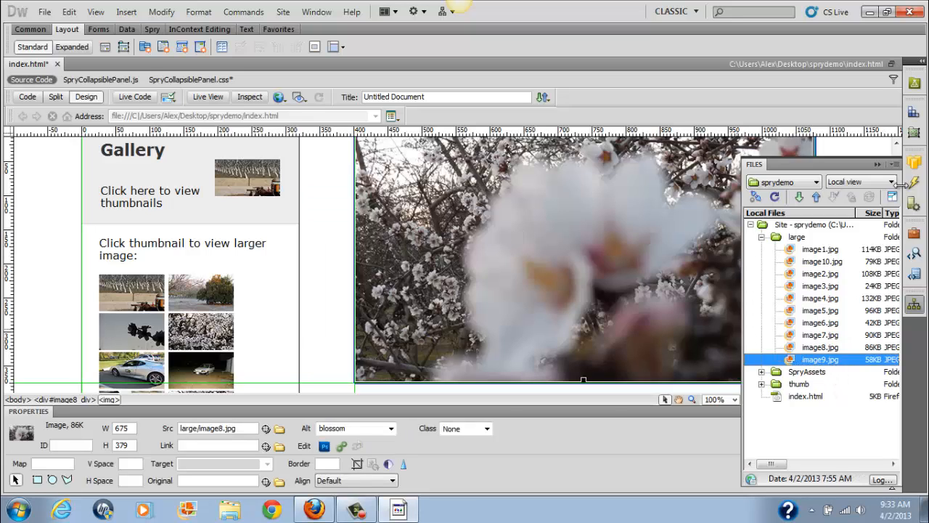
Hide image8_div, then make image9_div visible and select it in the AP elements list.
{"action": "left_click", "coordinate": [914, 133]}
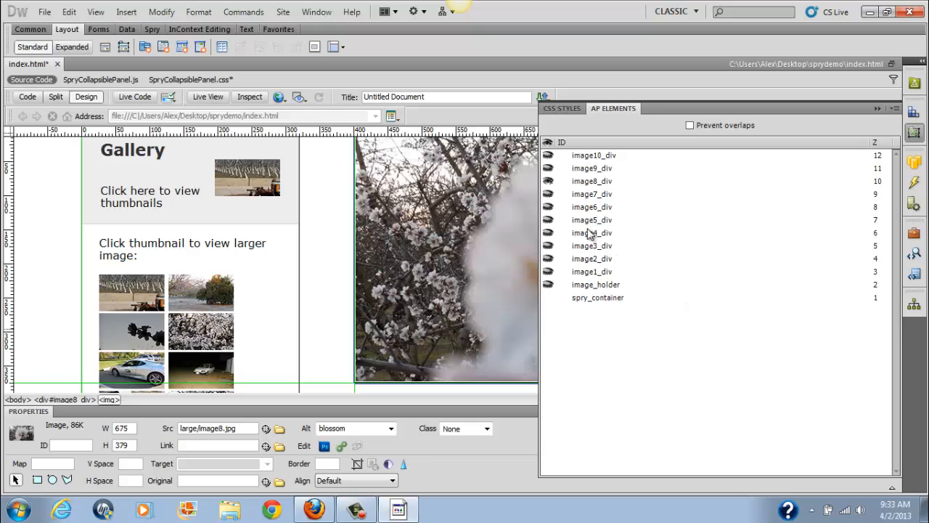
{"action": "left_click", "coordinate": [548, 181]}
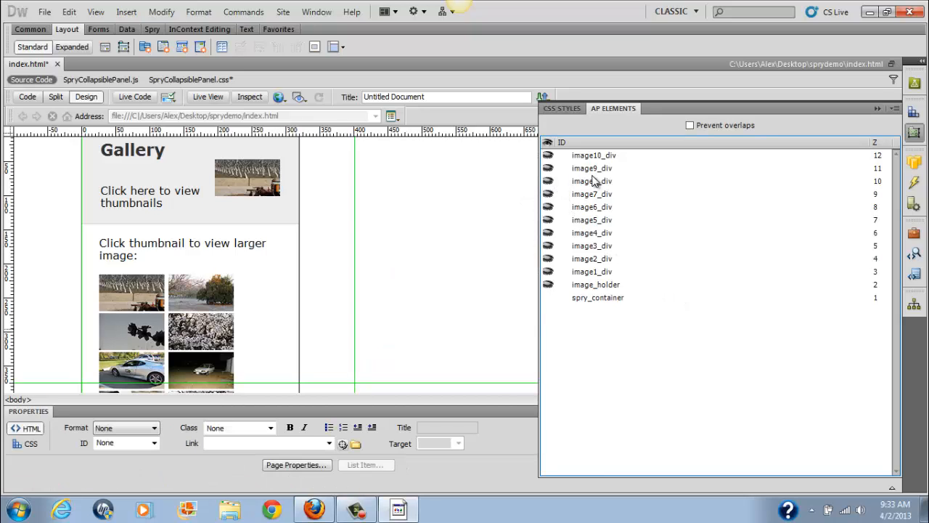
{"action": "left_click", "coordinate": [594, 169]}
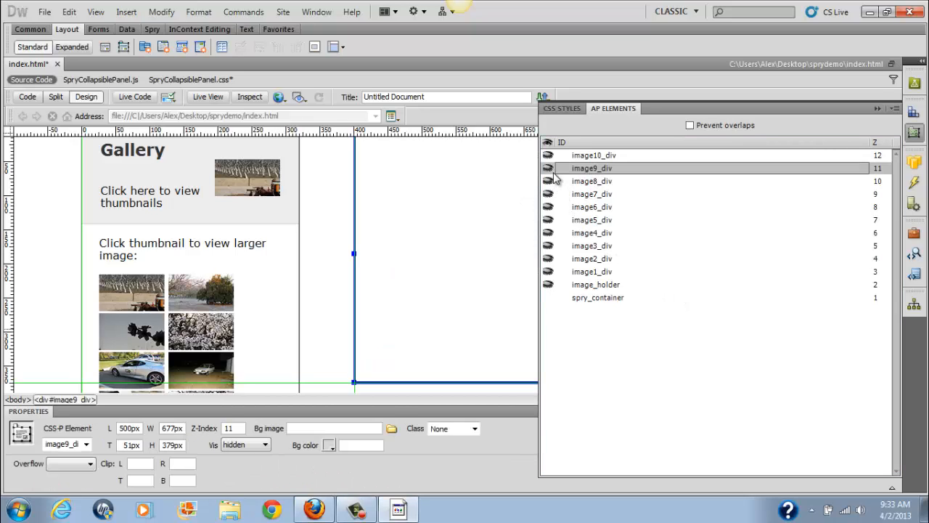
{"action": "left_click", "coordinate": [548, 167]}
{"action": "left_click", "coordinate": [589, 168]}
Insert image9.jpg from the large folder into image9_div with the alternate text "gmc".
{"action": "left_click", "coordinate": [913, 308]}
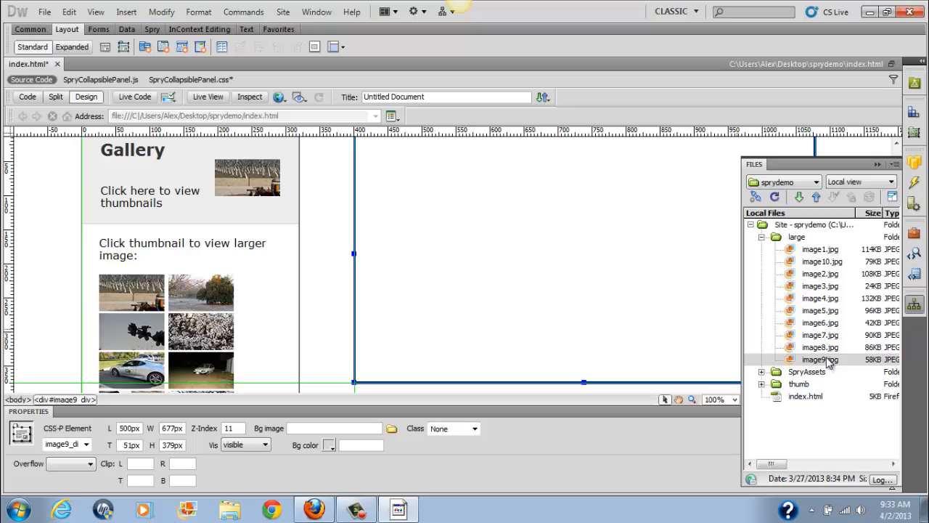
{"action": "left_click_drag", "start_coordinate": [827, 361], "coordinate": [552, 285]}
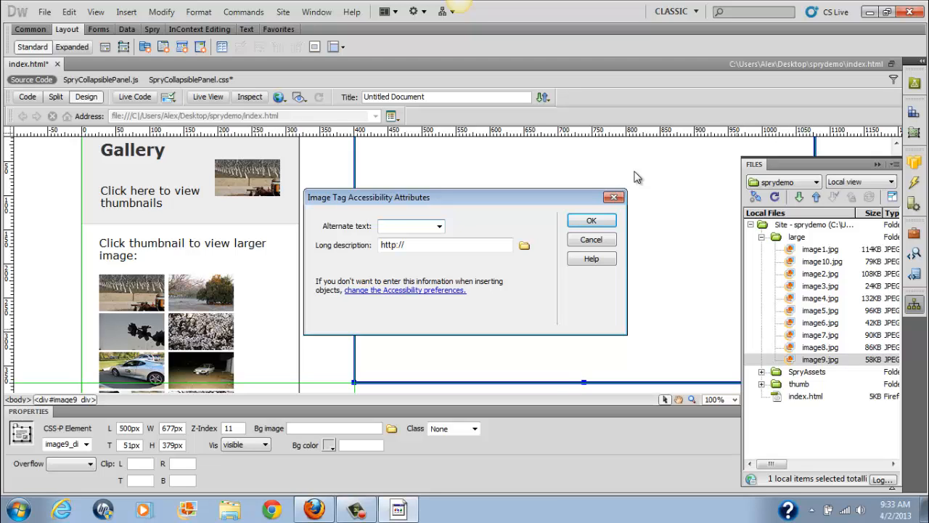
{"action": "key", "text": "Return"}
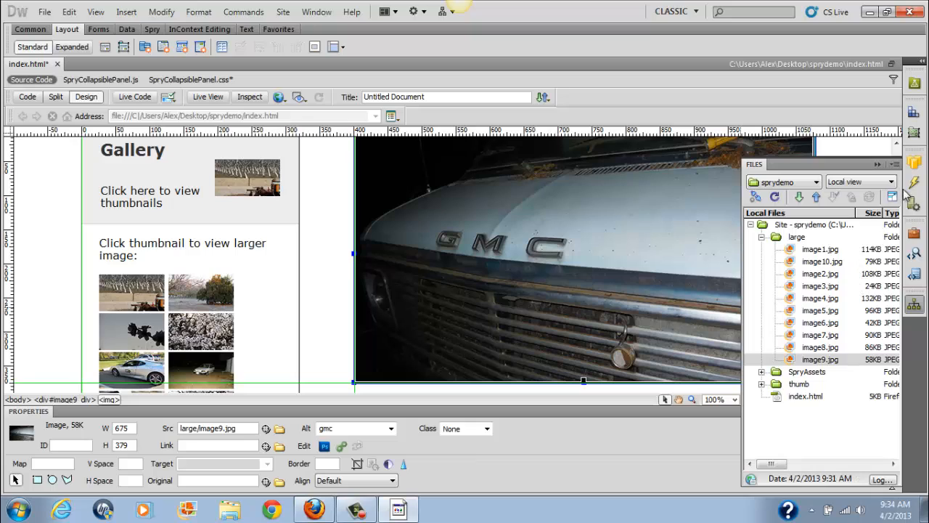
Hide image9_div, then make image10_div visible and select it in the AP elements list.
{"action": "left_click", "coordinate": [914, 132]}
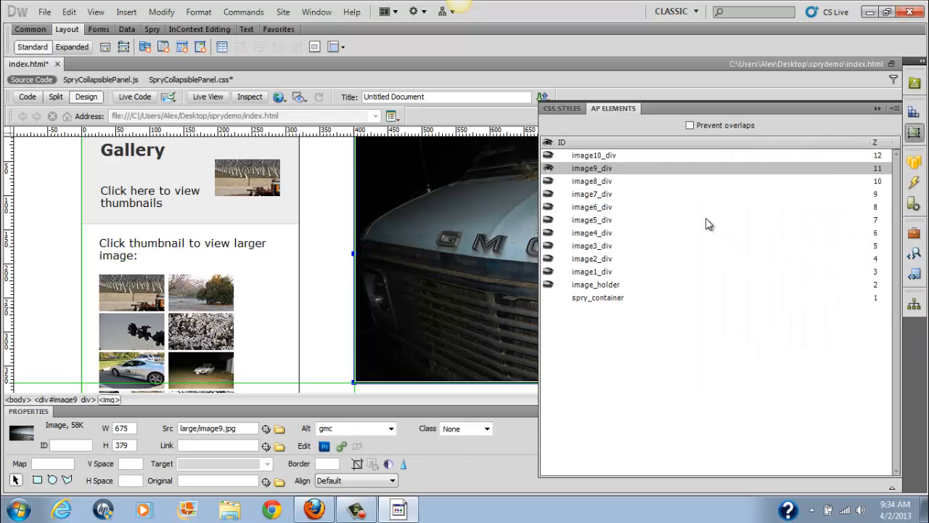
{"action": "left_click", "coordinate": [548, 168]}
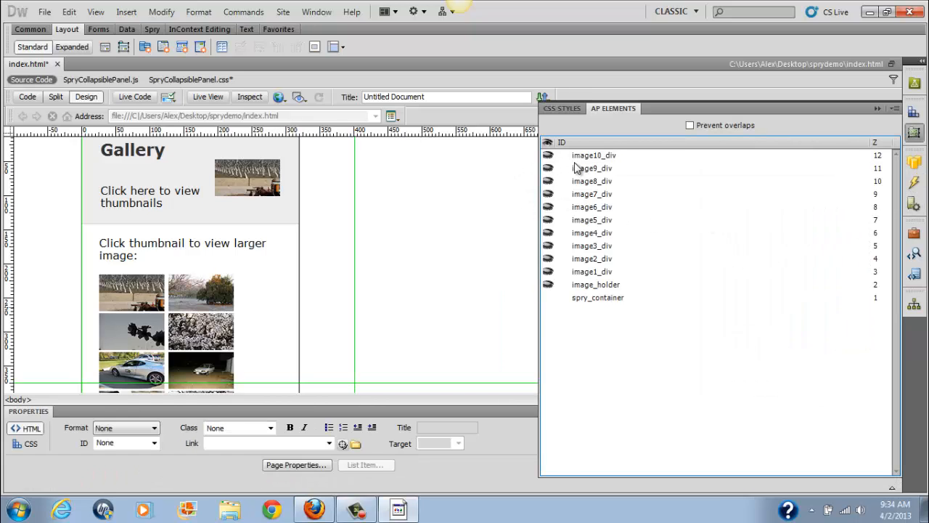
{"action": "left_click", "coordinate": [583, 169]}
{"action": "left_click", "coordinate": [592, 156]}
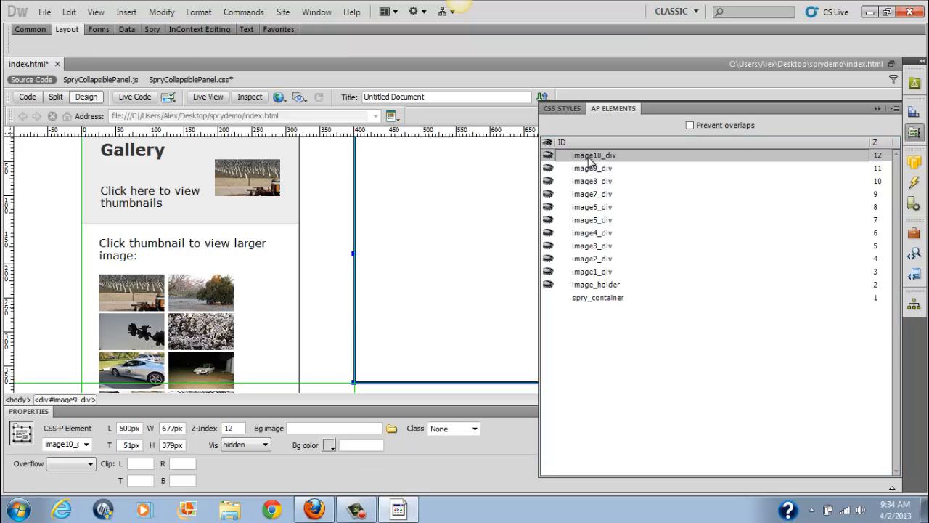
{"action": "left_click", "coordinate": [548, 157]}
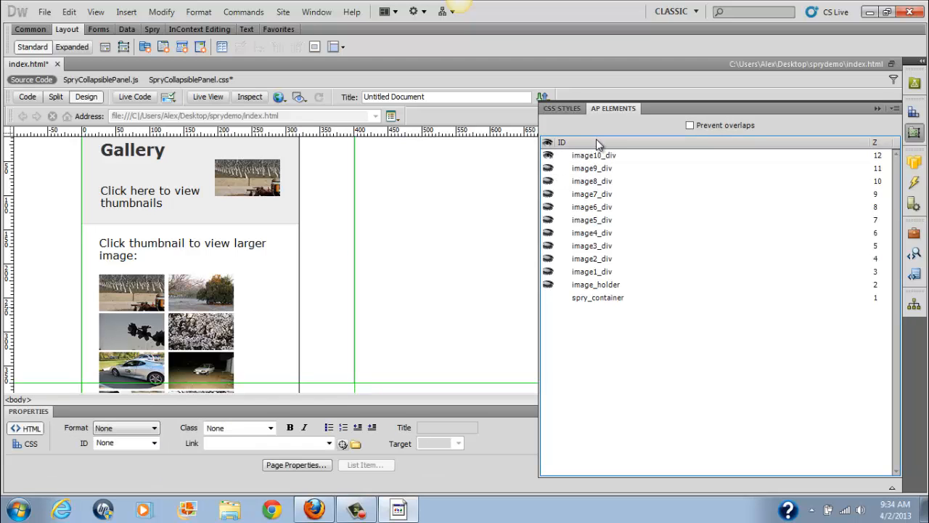
{"action": "left_click", "coordinate": [607, 158]}
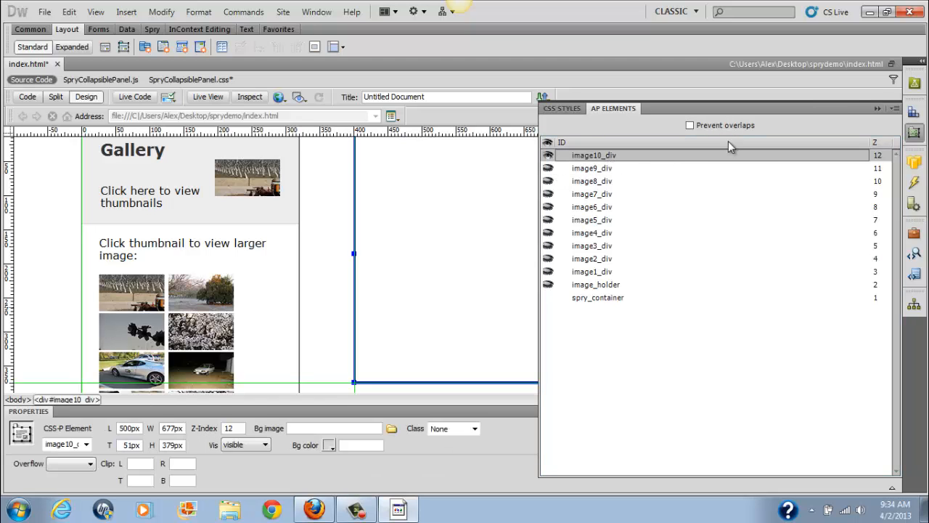
Insert image10.jpg from the large folder into image10_div with the alternate text "barn".
{"action": "left_click", "coordinate": [877, 109]}
{"action": "left_click", "coordinate": [913, 303]}
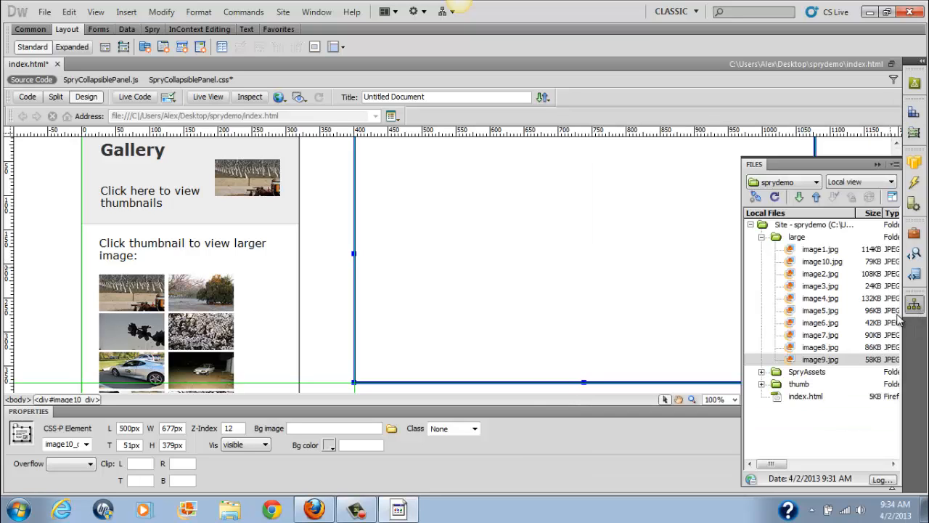
{"action": "left_click_drag", "start_coordinate": [834, 261], "coordinate": [563, 270]}
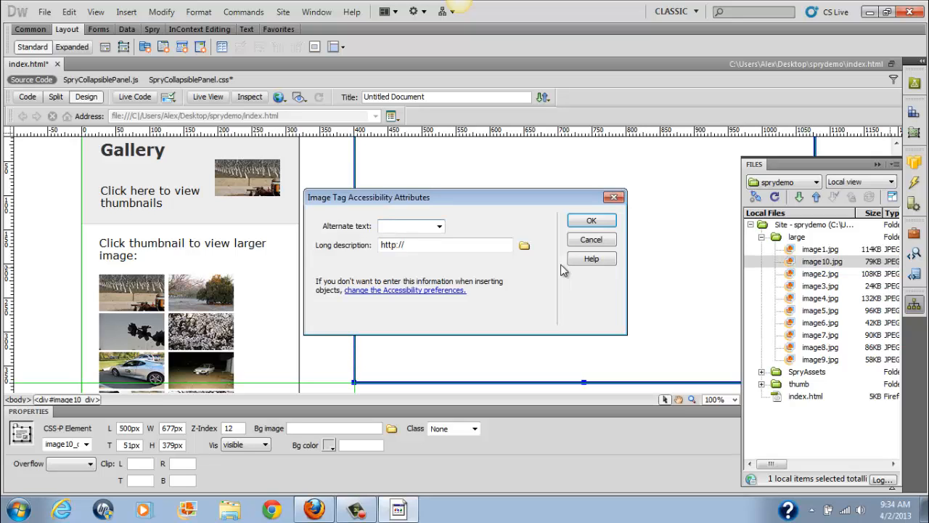
{"action": "type", "text": "barn"}
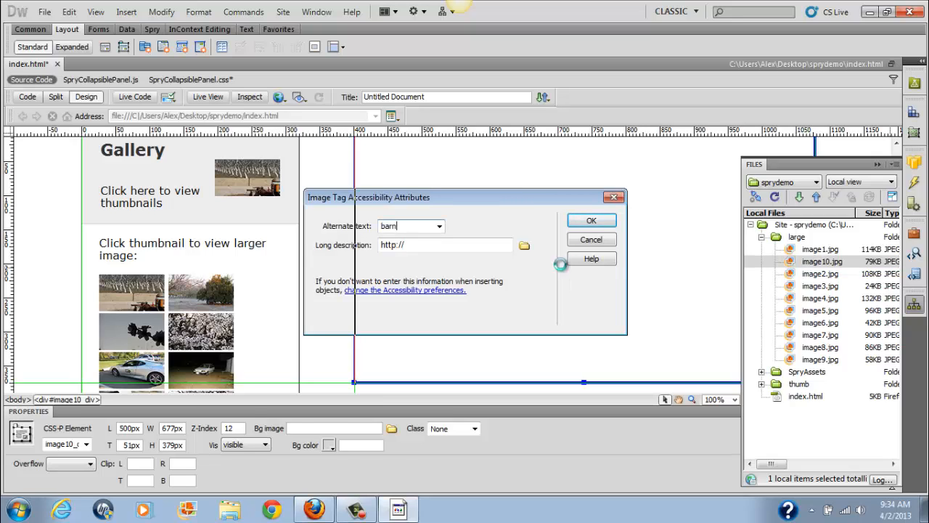
{"action": "key", "text": "Return"}
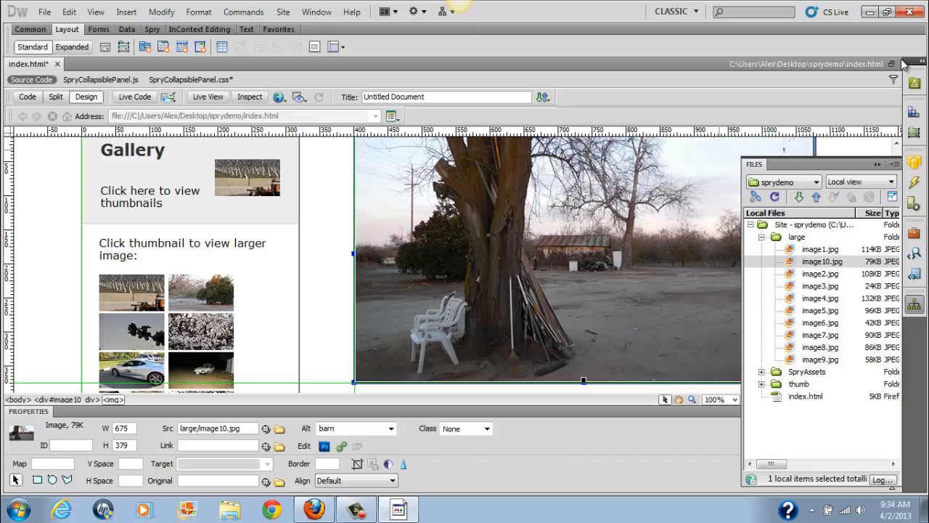
{"action": "left_click", "coordinate": [878, 164]}
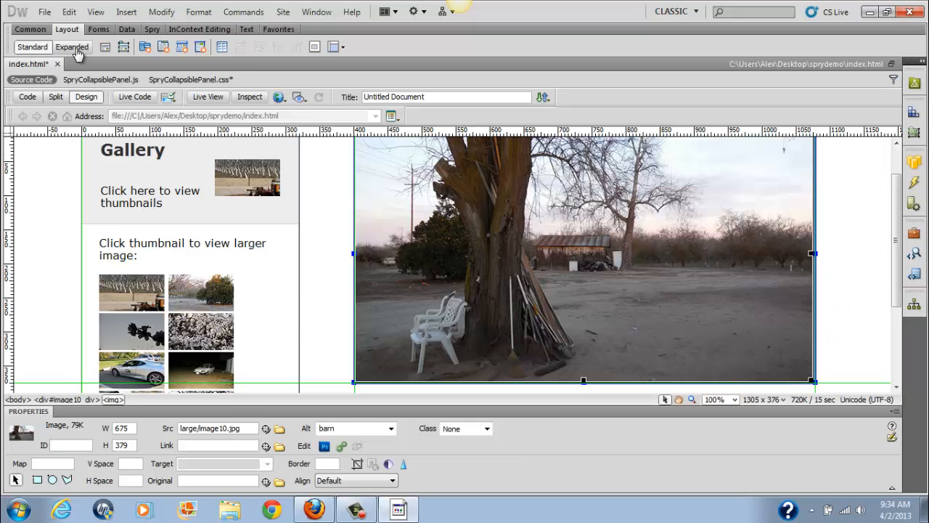
Save index.html and look over the gallery page layout.
{"action": "left_click", "coordinate": [45, 12]}
{"action": "left_click", "coordinate": [63, 158]}
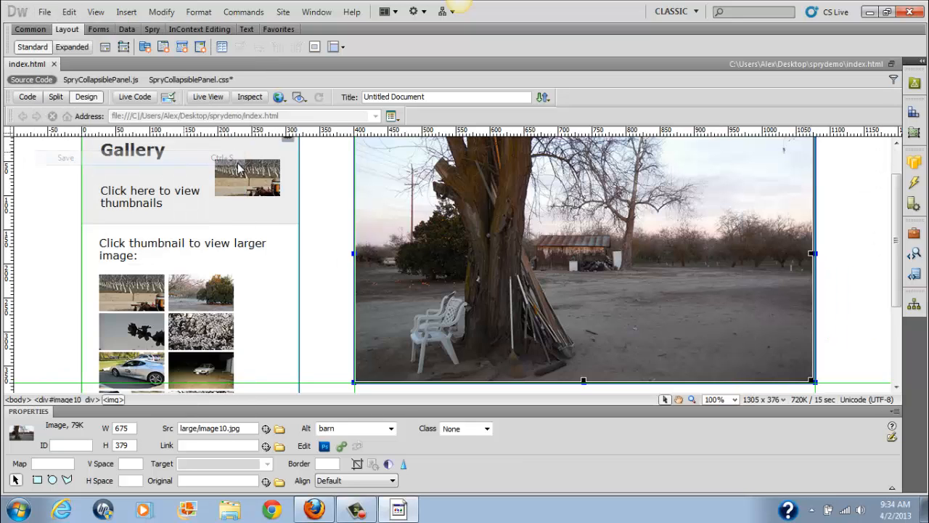
{"action": "scroll", "coordinate": [425, 273], "scroll_direction": "down", "scroll_amount": 4}
{"action": "scroll", "coordinate": [425, 289], "scroll_direction": "up", "scroll_amount": 2}
{"action": "scroll", "coordinate": [425, 289], "scroll_direction": "up", "scroll_amount": 4}
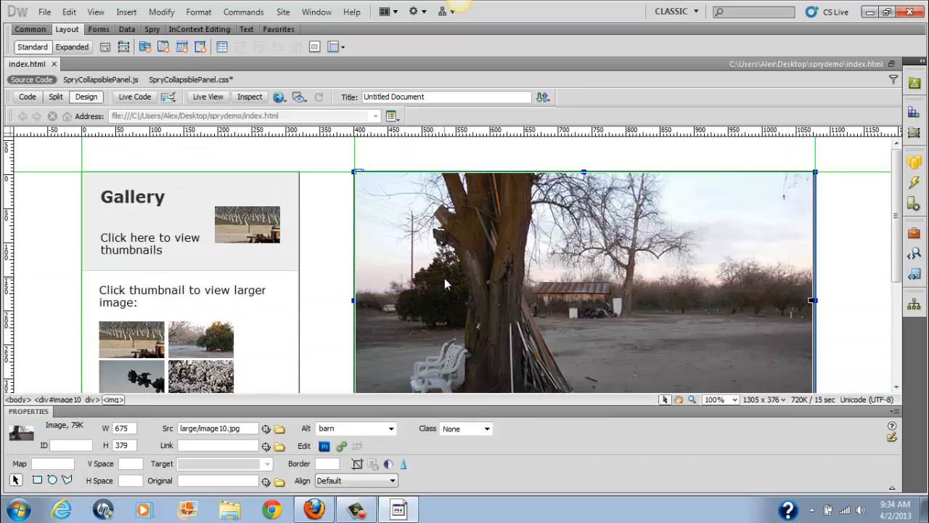
{"action": "scroll", "coordinate": [443, 279], "scroll_direction": "down", "scroll_amount": 6}
{"action": "scroll", "coordinate": [440, 290], "scroll_direction": "up", "scroll_amount": 6}
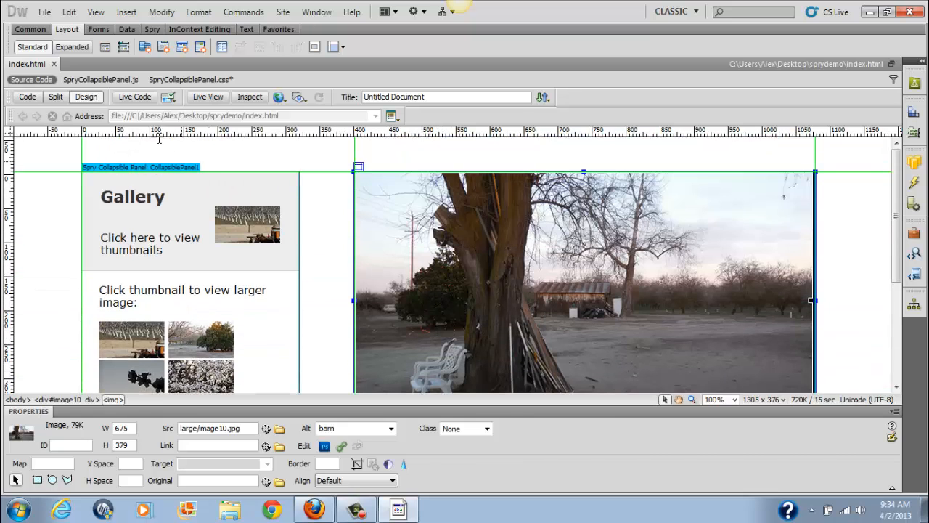
Preview the gallery page in Firefox, saving the modified SpryCollapsiblePanel.css as well.
{"action": "left_click", "coordinate": [46, 13]}
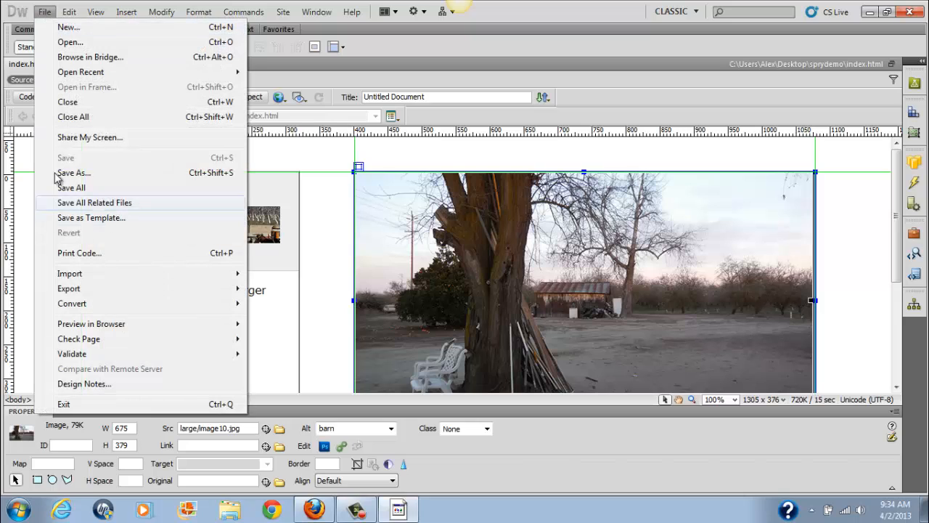
{"action": "mouse_move", "coordinate": [101, 328]}
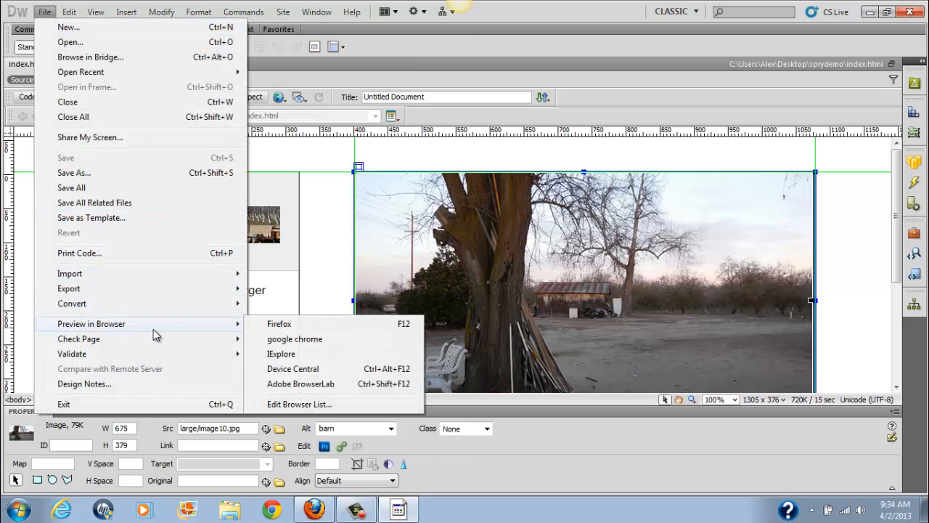
{"action": "left_click", "coordinate": [269, 328]}
{"action": "left_click", "coordinate": [527, 284]}
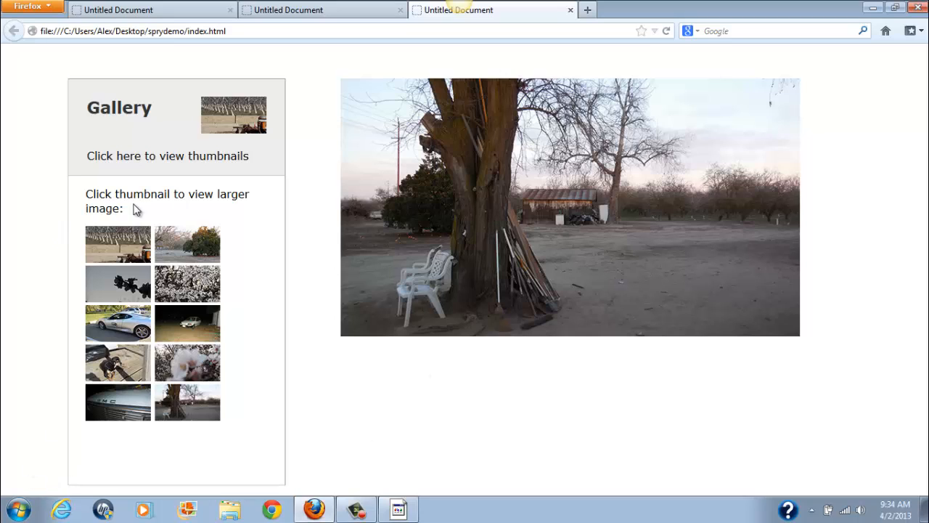
Close the two newest page previews in Firefox and switch back to Dreamweaver.
{"action": "left_click", "coordinate": [570, 9]}
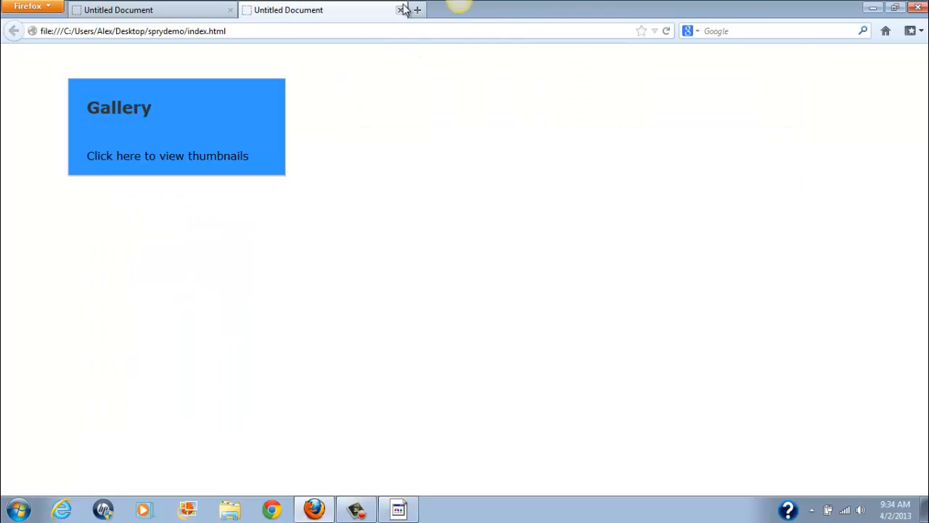
{"action": "left_click", "coordinate": [400, 9]}
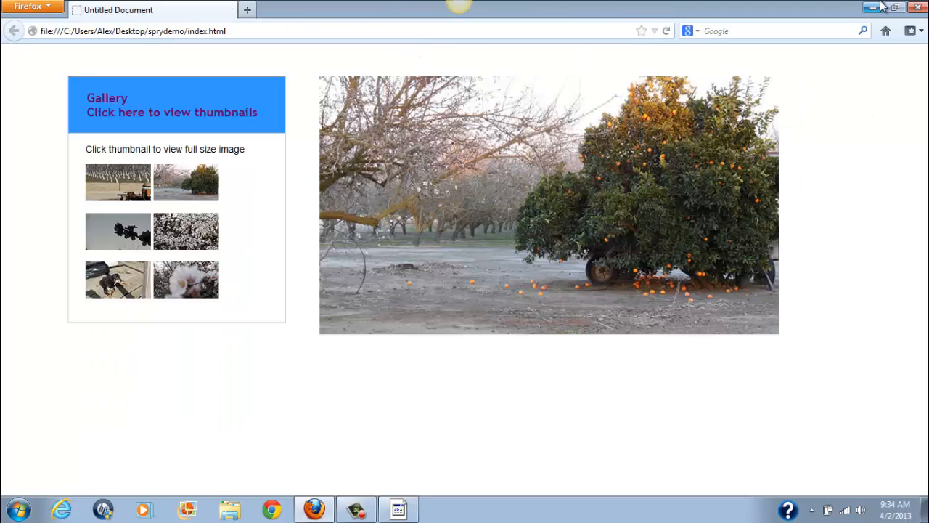
{"action": "key", "text": "alt+Tab"}
{"action": "left_click", "coordinate": [349, 216]}
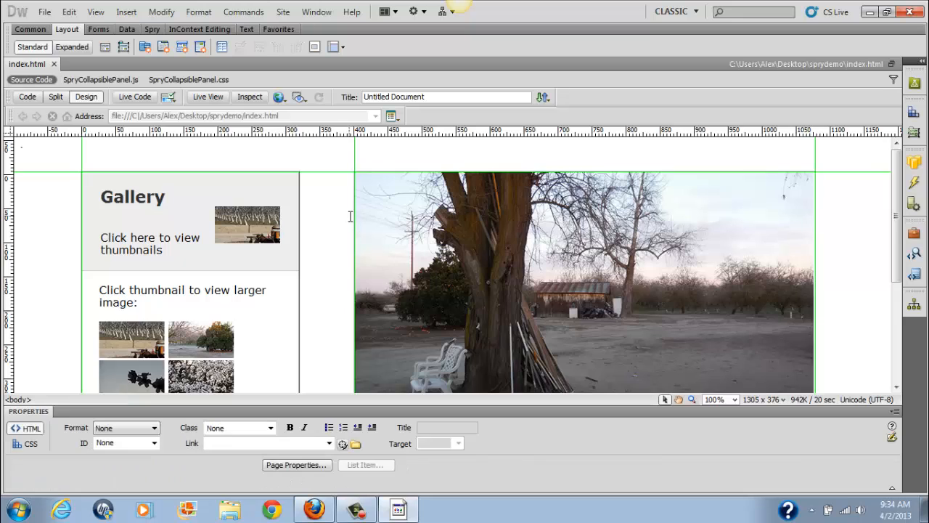
Hide image10_div and make image_holder visible in the AP elements list.
{"action": "scroll", "coordinate": [494, 248], "scroll_direction": "down", "scroll_amount": 5}
{"action": "scroll", "coordinate": [551, 249], "scroll_direction": "up", "scroll_amount": 2}
{"action": "left_click", "coordinate": [551, 250]}
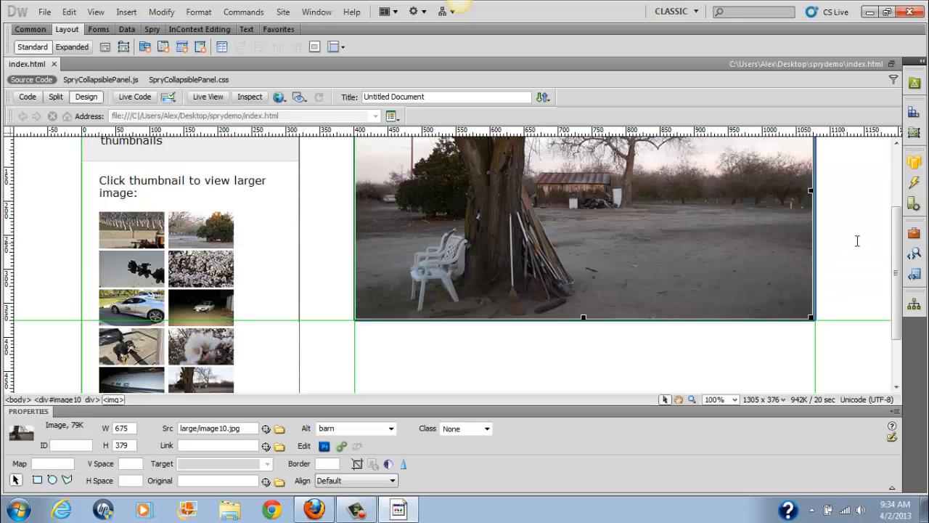
{"action": "left_click", "coordinate": [914, 132]}
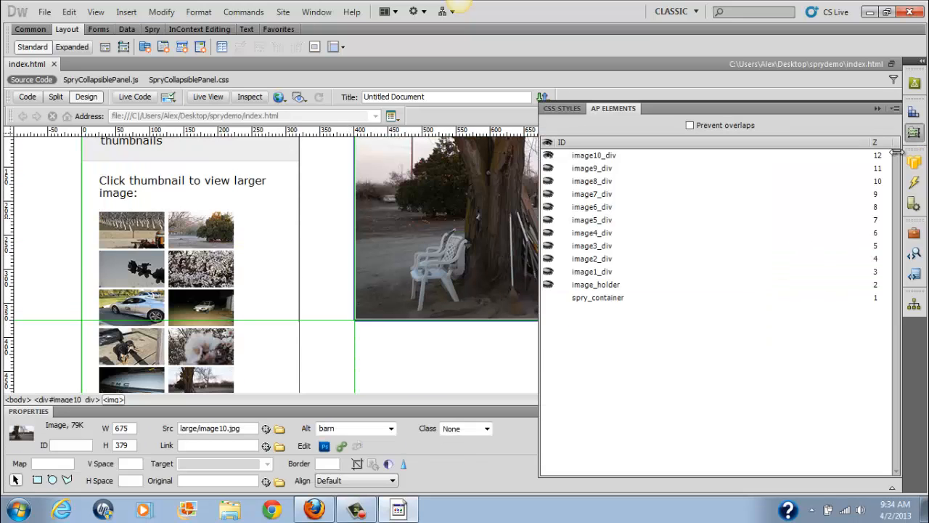
{"action": "left_click", "coordinate": [548, 156]}
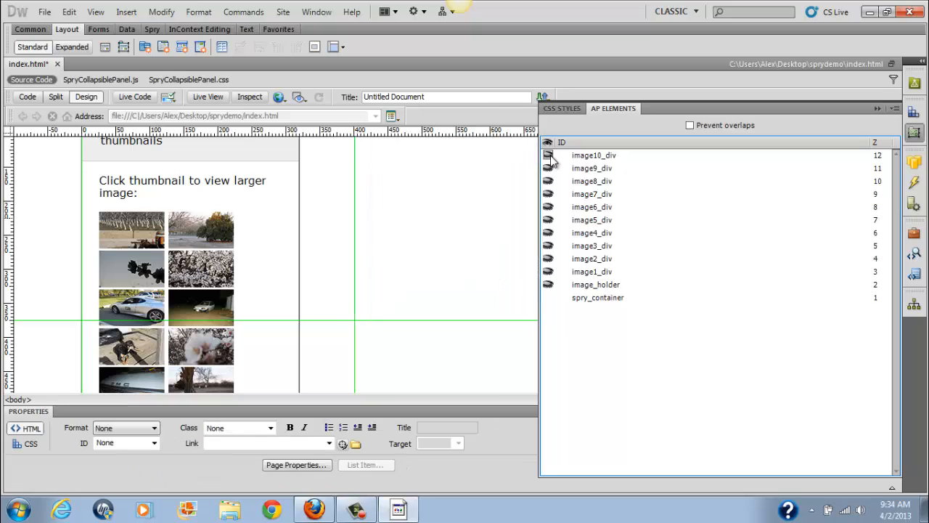
{"action": "left_click", "coordinate": [548, 285]}
{"action": "left_click", "coordinate": [548, 285]}
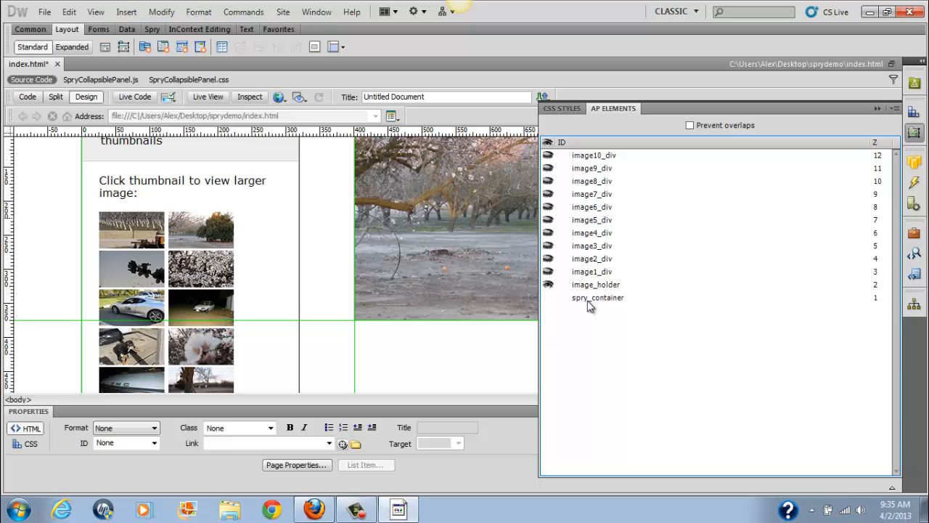
Inspect the spry_container div and the orange tree image in image_holder, checking how they sit on the page.
{"action": "left_click", "coordinate": [588, 300]}
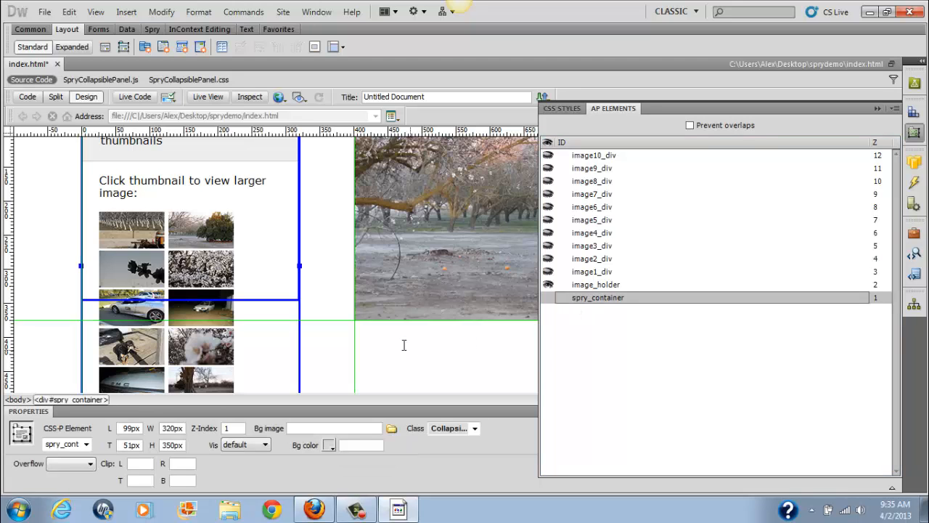
{"action": "scroll", "coordinate": [270, 265], "scroll_direction": "down", "scroll_amount": 2}
{"action": "scroll", "coordinate": [276, 283], "scroll_direction": "up", "scroll_amount": 1}
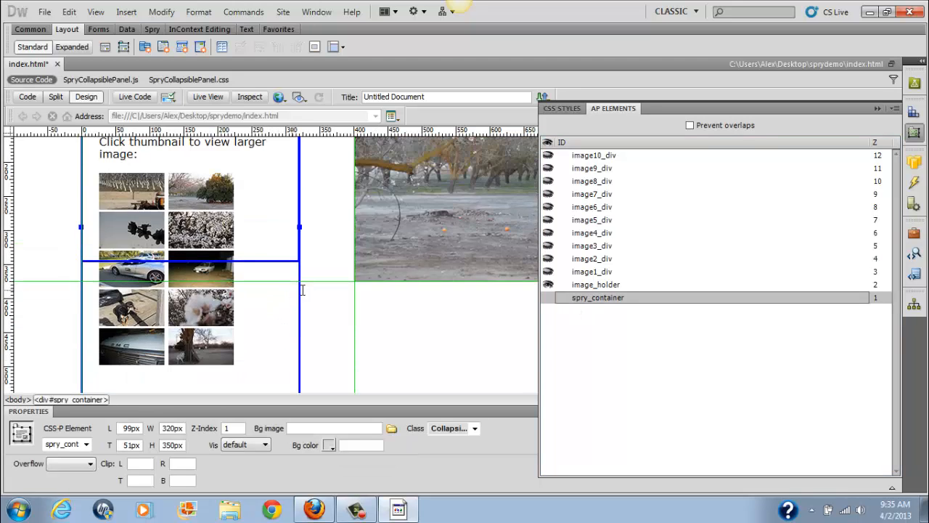
{"action": "scroll", "coordinate": [316, 294], "scroll_direction": "up", "scroll_amount": 4}
{"action": "scroll", "coordinate": [494, 276], "scroll_direction": "down", "scroll_amount": 2}
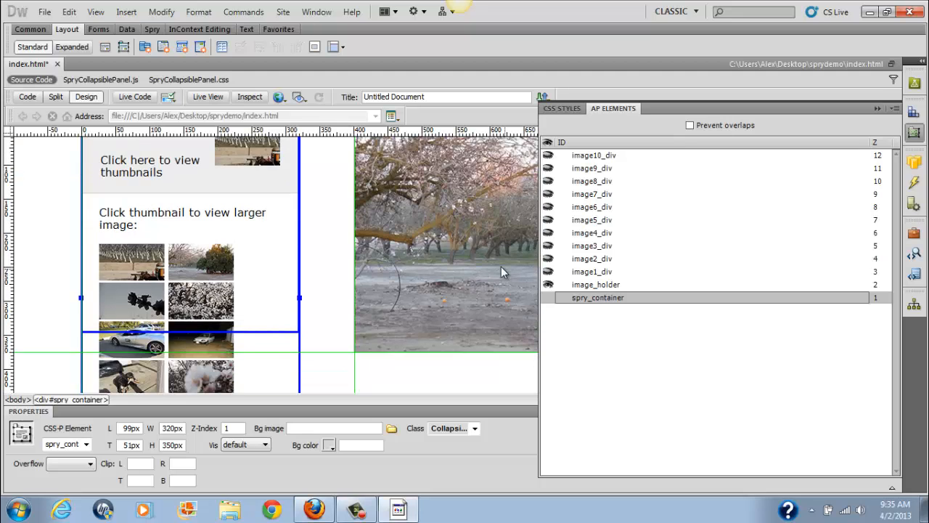
{"action": "left_click", "coordinate": [433, 253]}
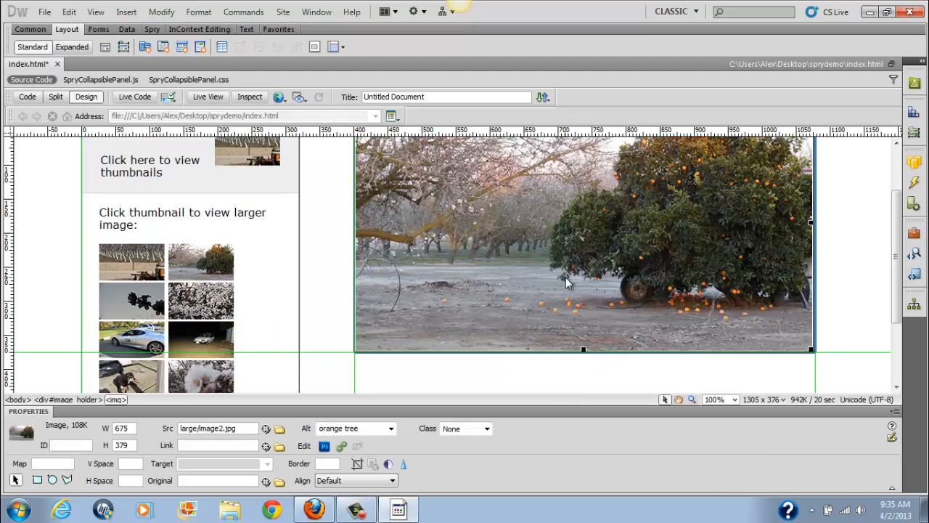
{"action": "scroll", "coordinate": [566, 277], "scroll_direction": "up", "scroll_amount": 2}
{"action": "scroll", "coordinate": [565, 277], "scroll_direction": "down", "scroll_amount": 2}
{"action": "scroll", "coordinate": [564, 278], "scroll_direction": "up", "scroll_amount": 2}
{"action": "scroll", "coordinate": [563, 277], "scroll_direction": "down", "scroll_amount": 4}
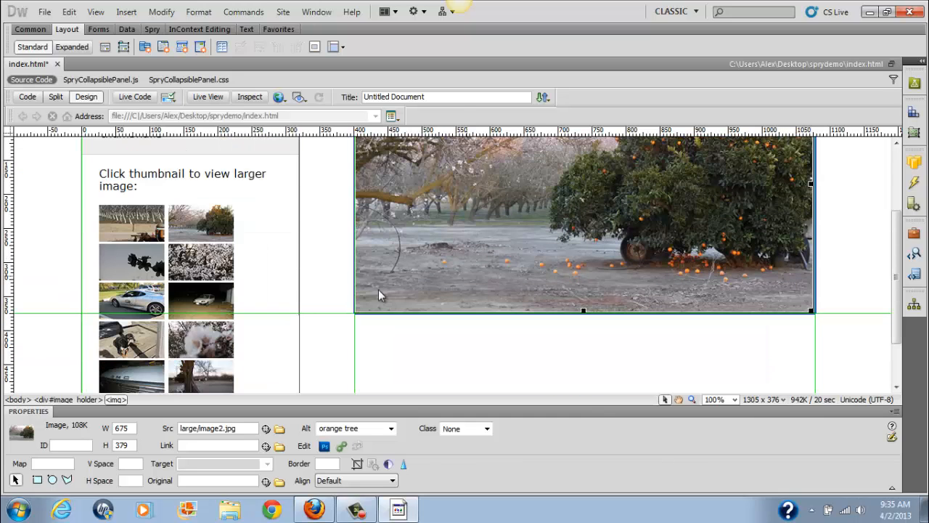
Save the gallery page and preview it in Firefox.
{"action": "left_click", "coordinate": [44, 12]}
{"action": "left_click", "coordinate": [64, 158]}
{"action": "left_click", "coordinate": [45, 12]}
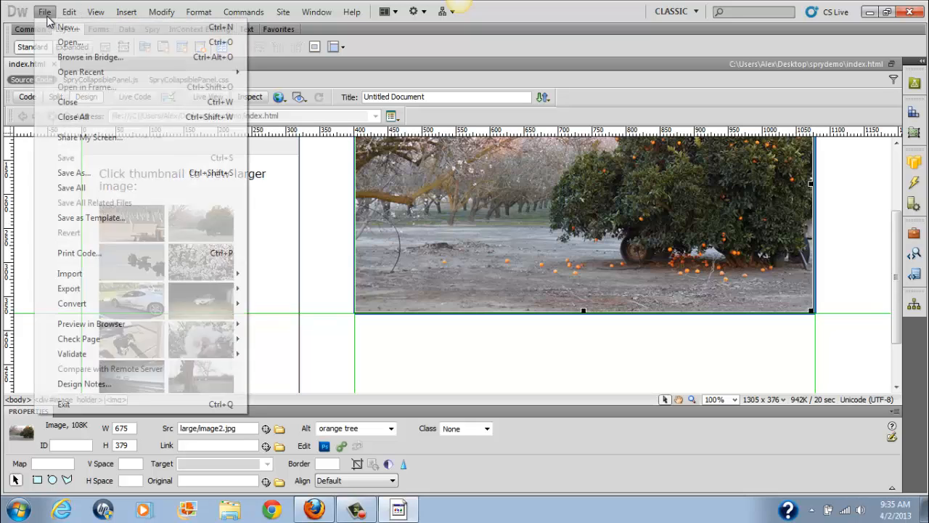
{"action": "mouse_move", "coordinate": [118, 324]}
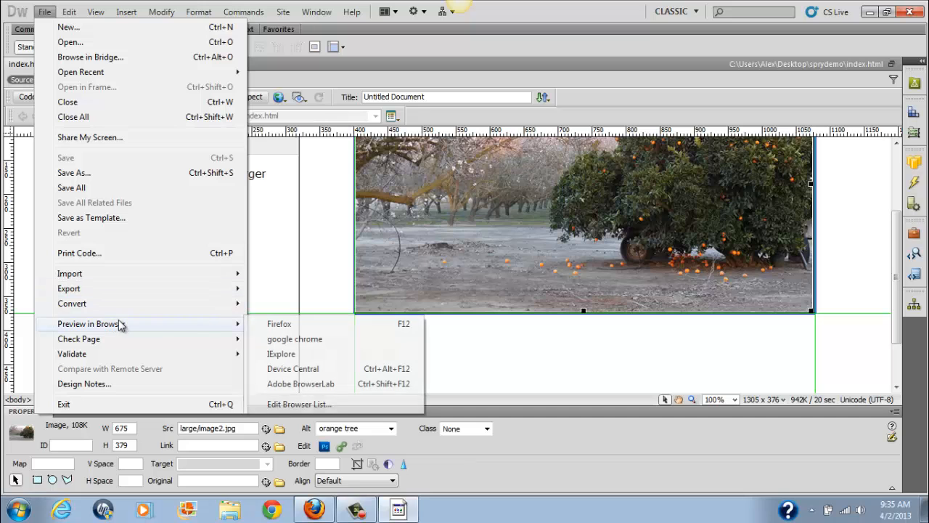
{"action": "left_click", "coordinate": [332, 326]}
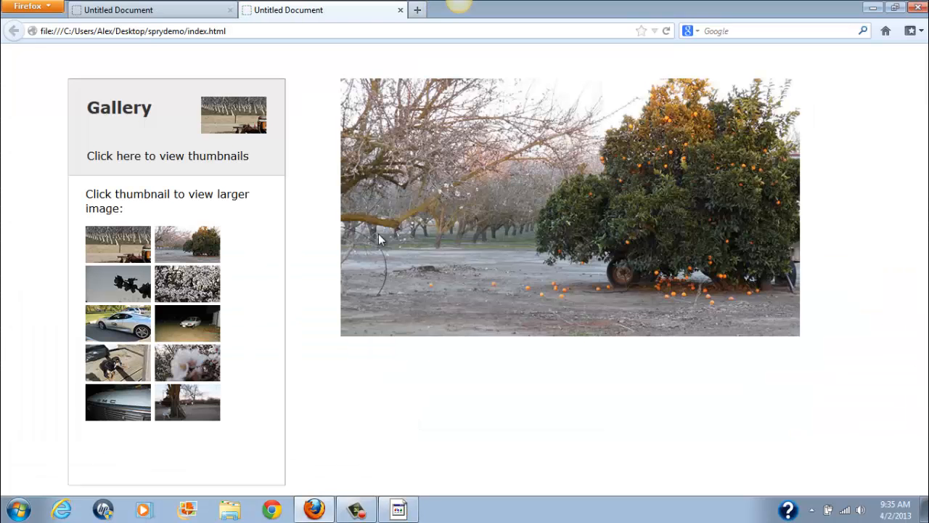
Test collapsing and expanding the Gallery panel in the preview, and return to Dreamweaver.
{"action": "left_click", "coordinate": [193, 151]}
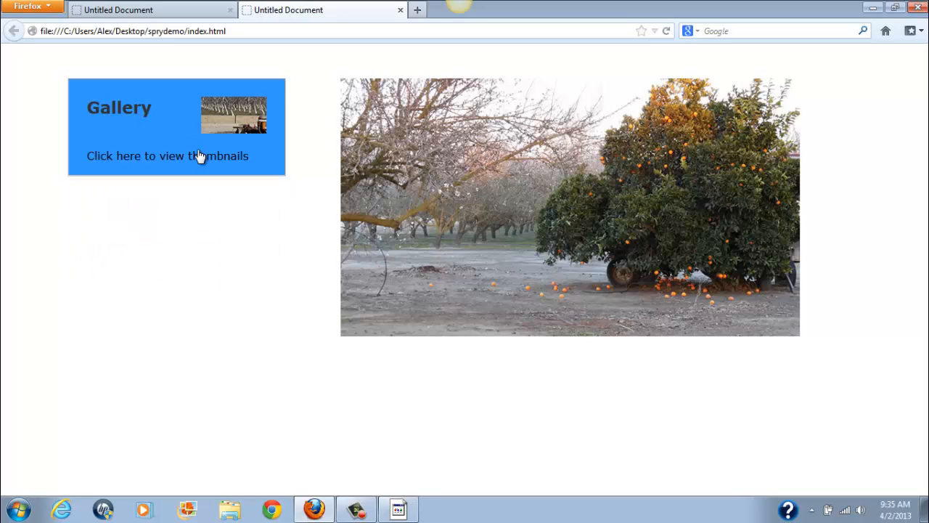
{"action": "left_click", "coordinate": [199, 155]}
{"action": "left_click", "coordinate": [873, 9]}
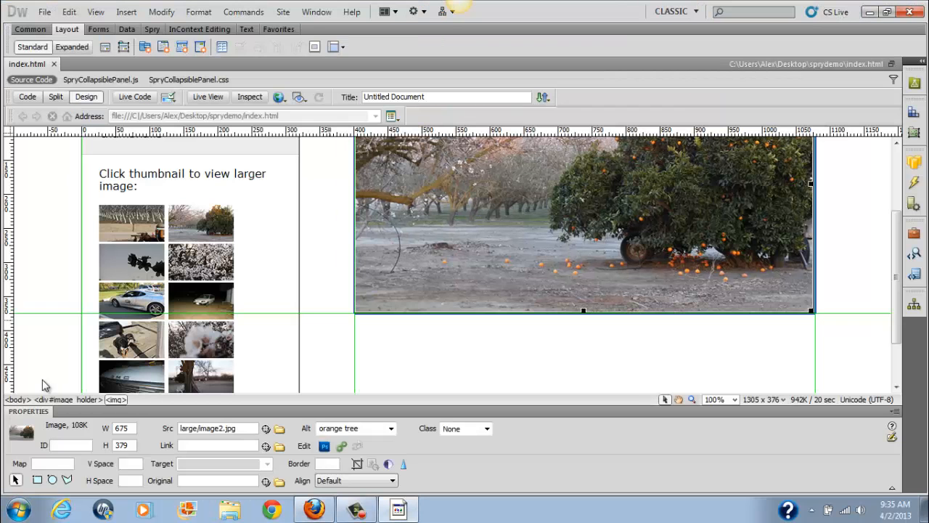
Give the orchard thumbnail the ID image_1 and a full-size rectangular hotspot with the alt text "link to larger image".
{"action": "left_click", "coordinate": [140, 227]}
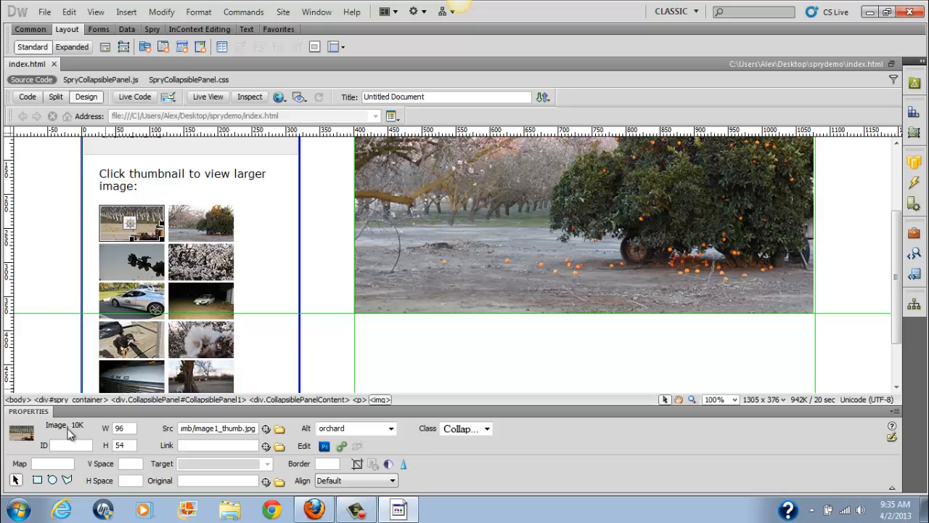
{"action": "type", "text": "image_1"}
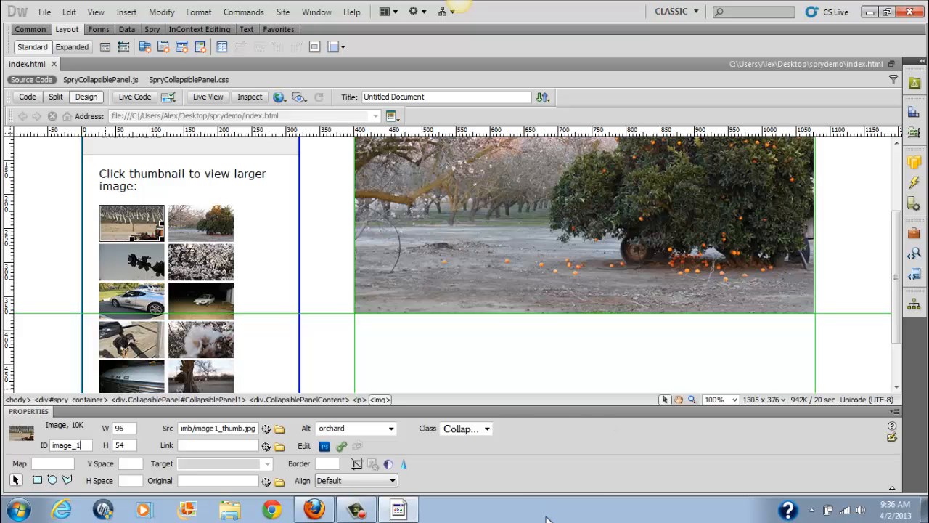
{"action": "left_click", "coordinate": [39, 480]}
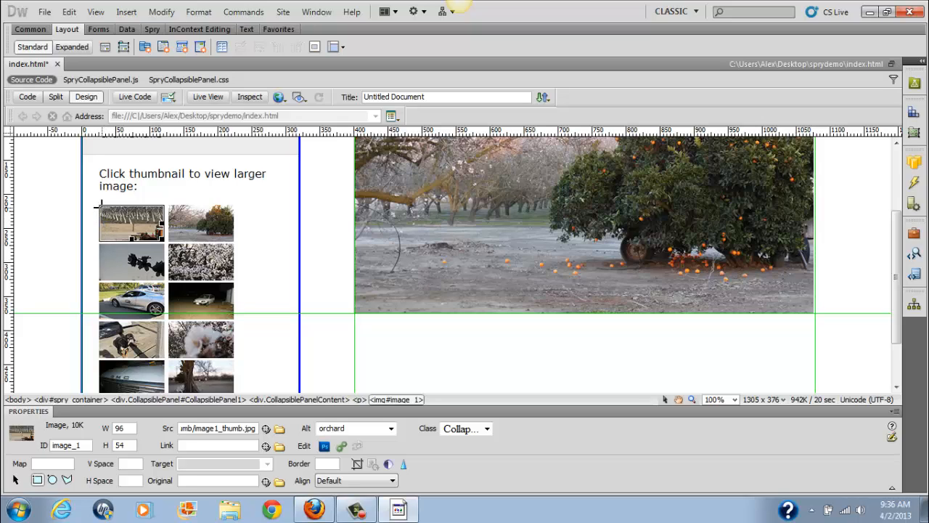
{"action": "left_click_drag", "start_coordinate": [100, 207], "coordinate": [162, 240]}
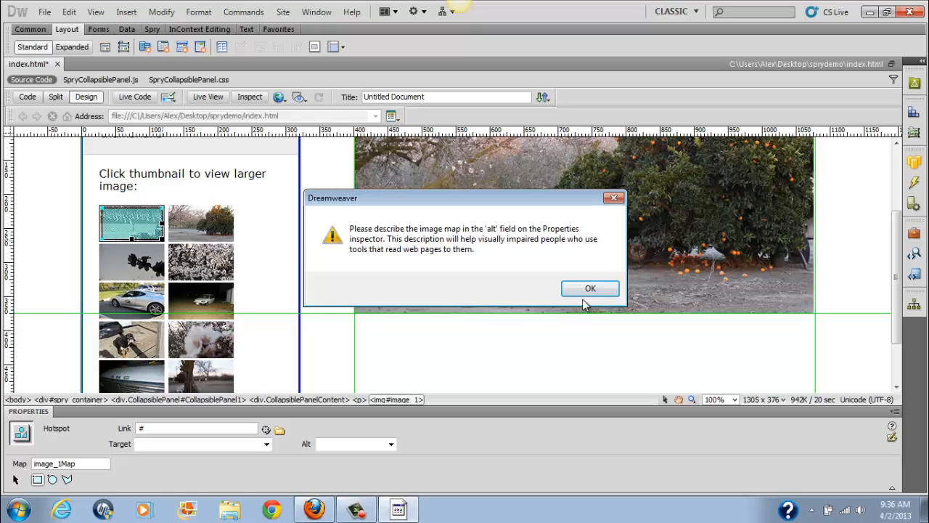
{"action": "left_click", "coordinate": [585, 294]}
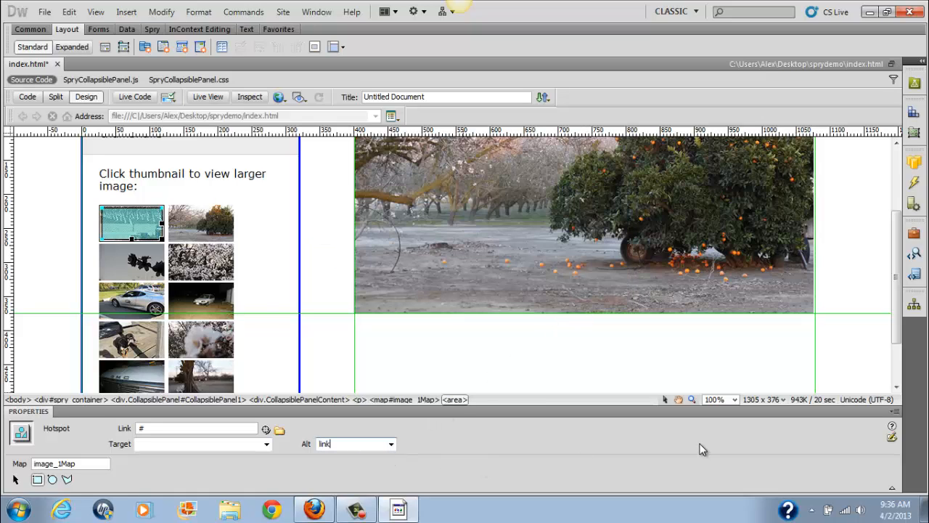
{"action": "type", "text": "to larger image"}
{"action": "key", "text": "Tab"}
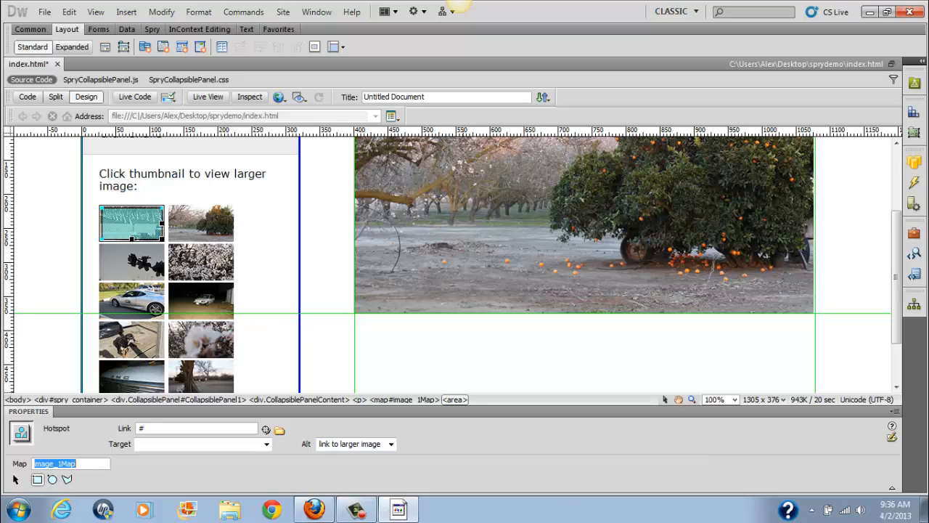
Set the ID of the orange tree thumbnail to image_2.
{"action": "left_click", "coordinate": [39, 479]}
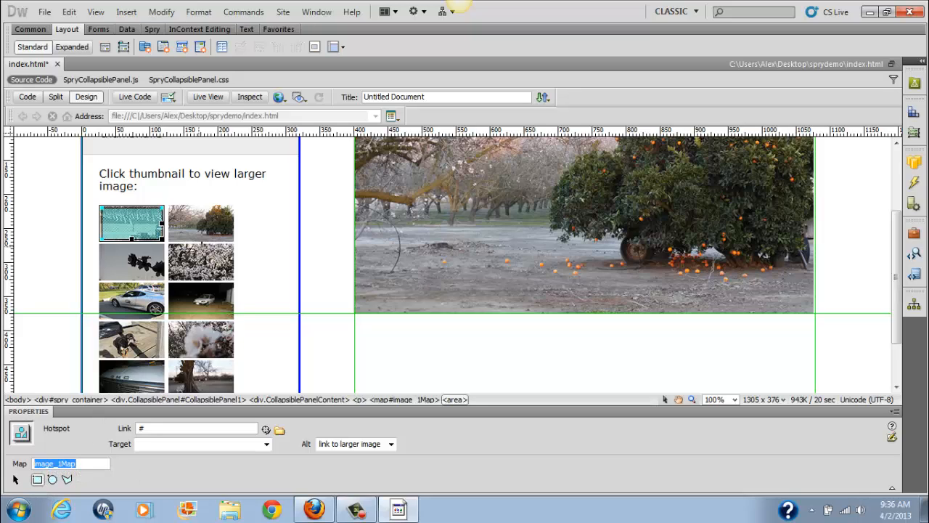
{"action": "left_click", "coordinate": [384, 398]}
{"action": "left_click", "coordinate": [221, 233]}
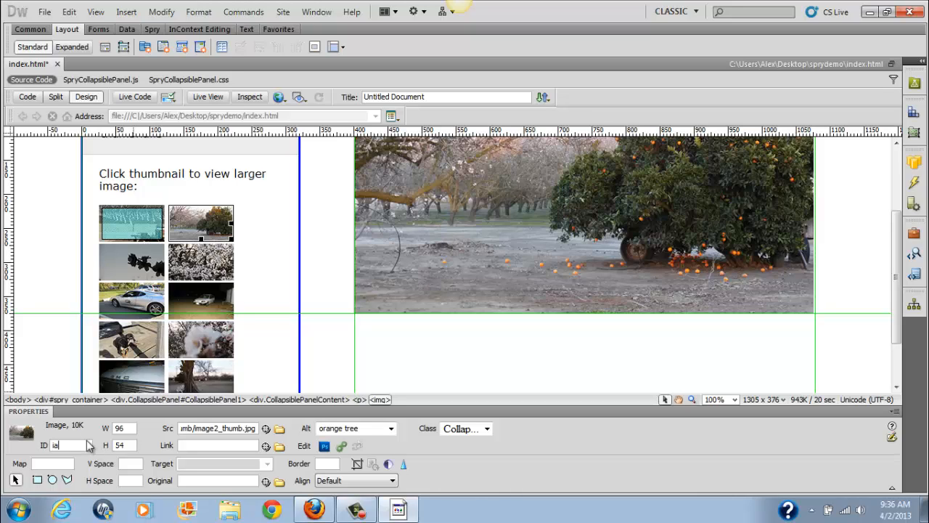
{"action": "key", "text": "BackSpace"}
{"action": "key", "text": "BackSpace"}
{"action": "key", "text": "BackSpace"}
Cover the orange tree thumbnail with a rectangular hotspot and give it the alt text "link to larger image".
{"action": "left_click", "coordinate": [38, 480]}
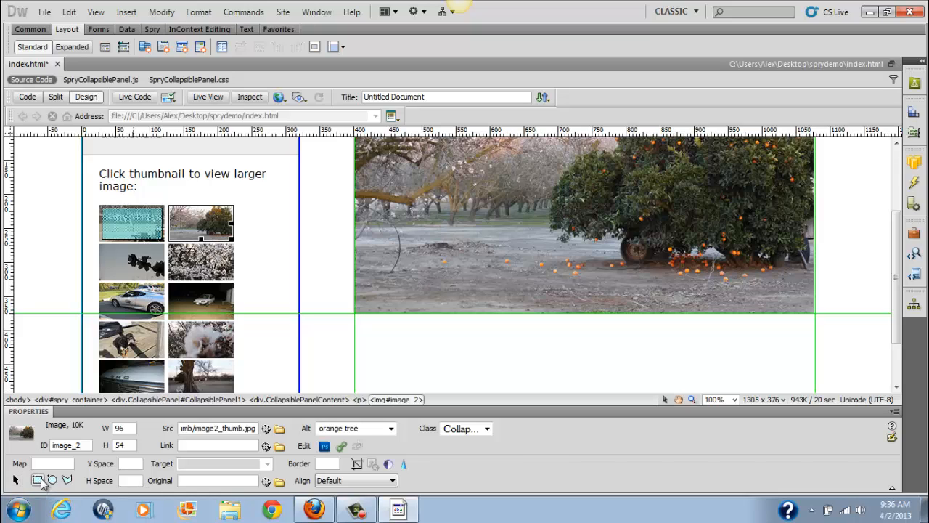
{"action": "left_click", "coordinate": [172, 205]}
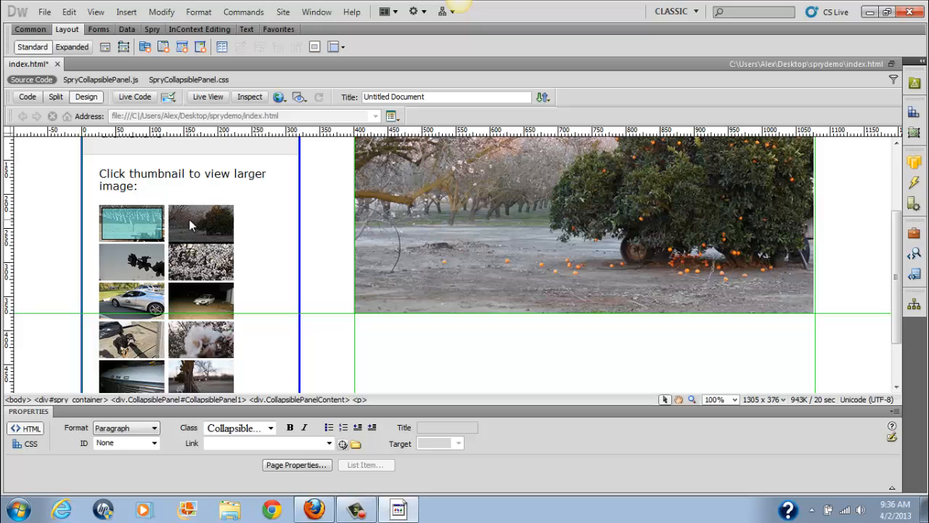
{"action": "left_click", "coordinate": [204, 232]}
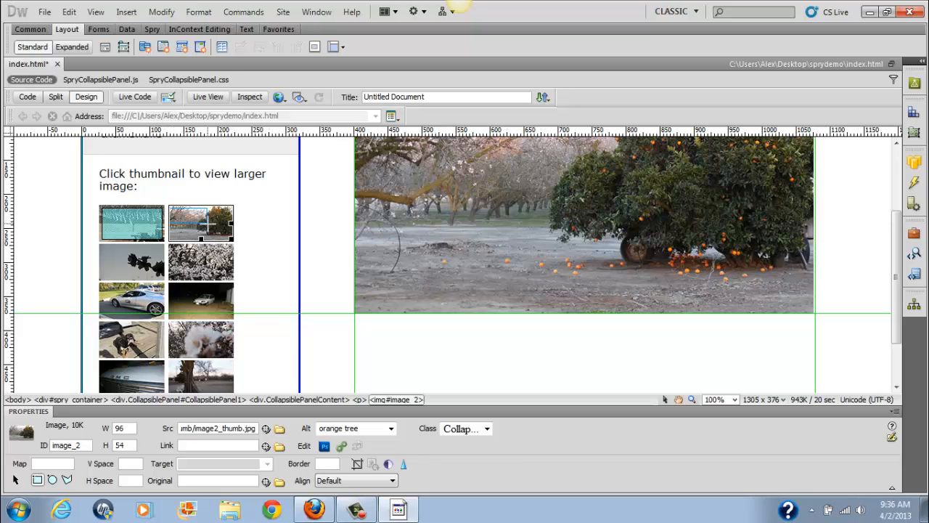
{"action": "left_click_drag", "start_coordinate": [206, 227], "coordinate": [233, 240]}
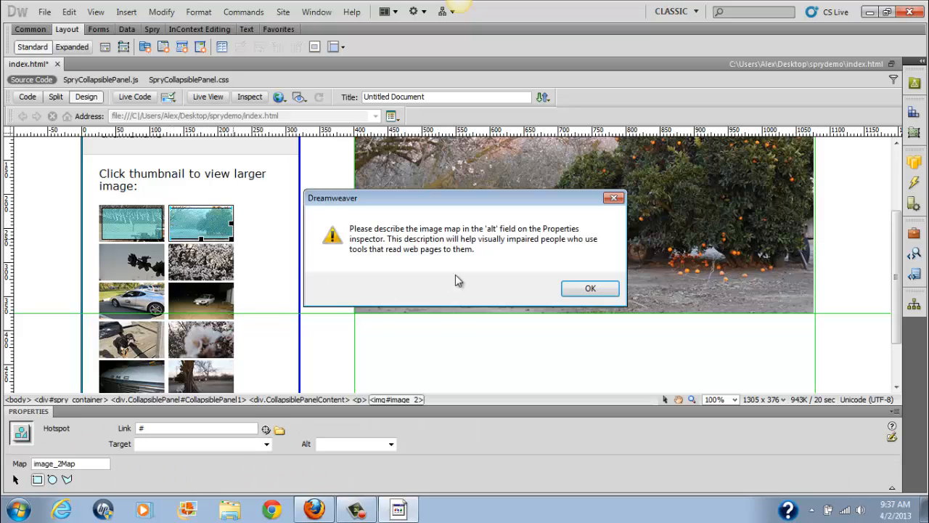
{"action": "left_click", "coordinate": [585, 287]}
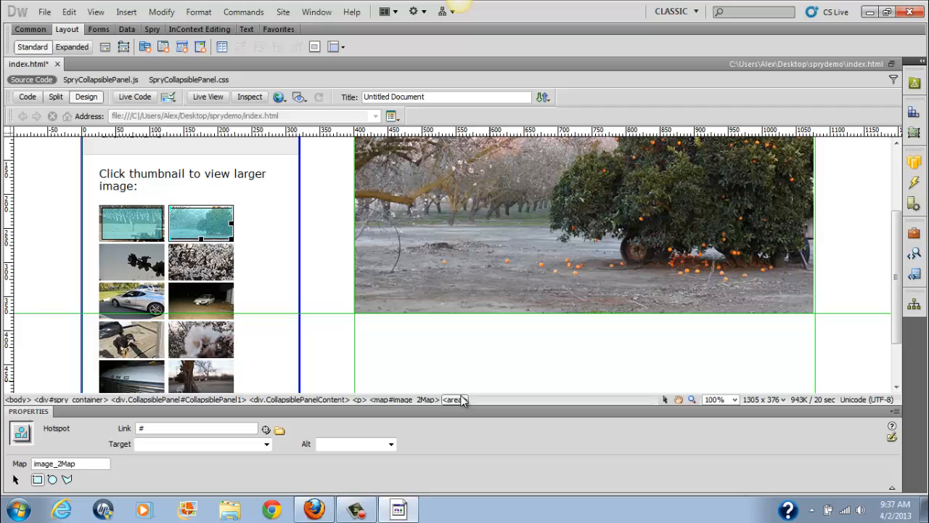
{"action": "left_click", "coordinate": [358, 444]}
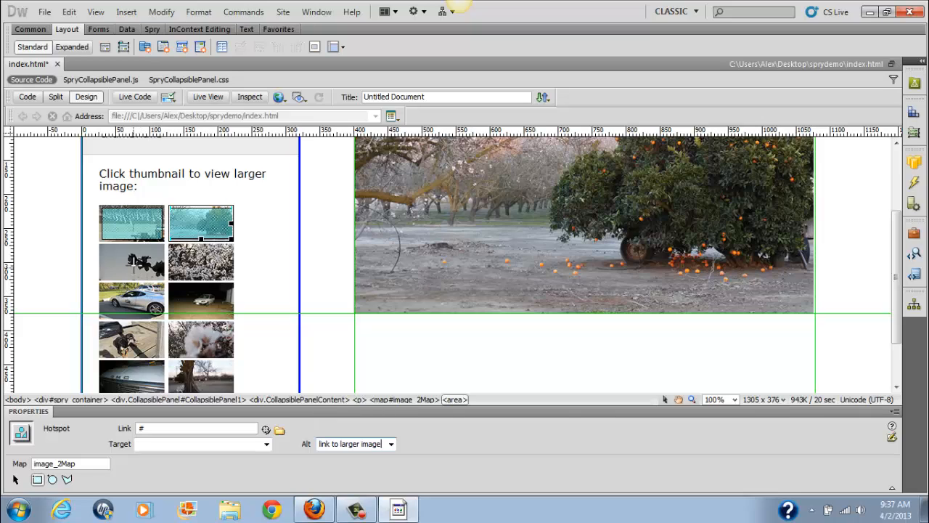
Give the blossom thumbnail below the orchard the ID image_3 and cover it with a rectangular hotspot.
{"action": "left_click", "coordinate": [131, 261]}
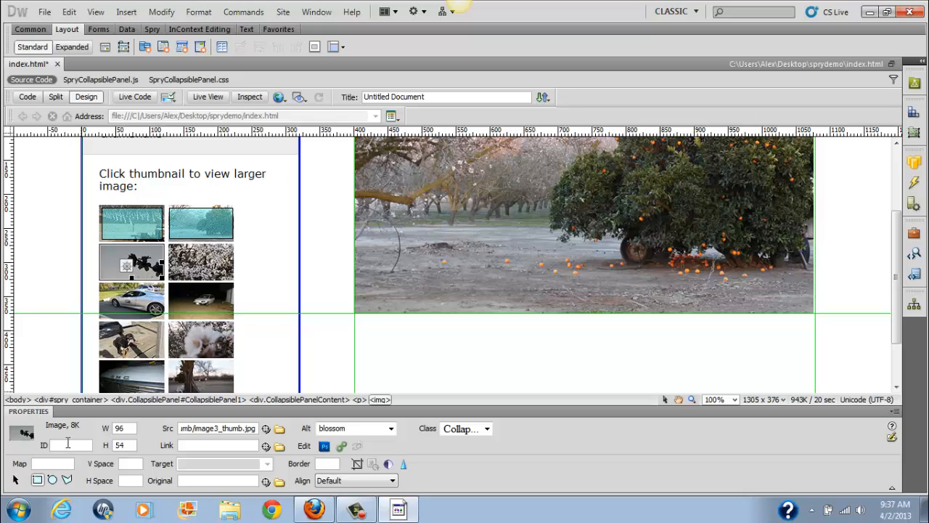
{"action": "left_click", "coordinate": [67, 444]}
{"action": "type", "text": "image_3"}
{"action": "left_click_drag", "start_coordinate": [99, 245], "coordinate": [163, 279]}
{"action": "left_click", "coordinate": [600, 291]}
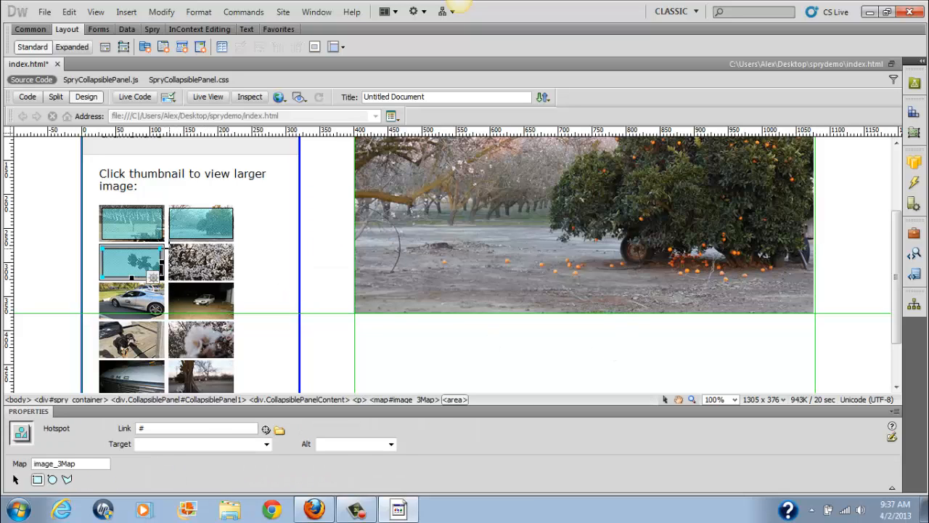
Draw rectangular hotspots over the white blossoms thumbnail beside image_3 and the silver car thumbnail.
{"action": "left_click_drag", "start_coordinate": [169, 245], "coordinate": [233, 280]}
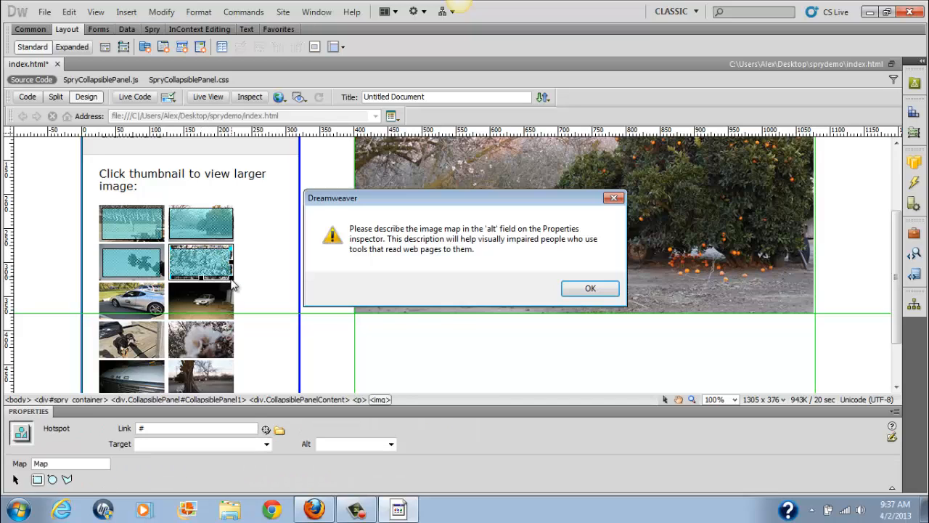
{"action": "left_click", "coordinate": [590, 289]}
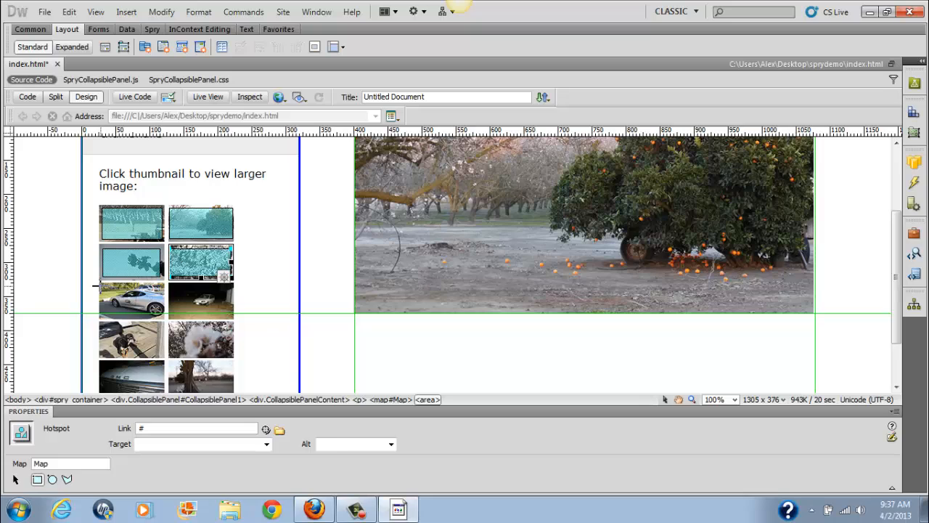
{"action": "left_click", "coordinate": [116, 296]}
{"action": "left_click_drag", "start_coordinate": [155, 308], "coordinate": [164, 317]}
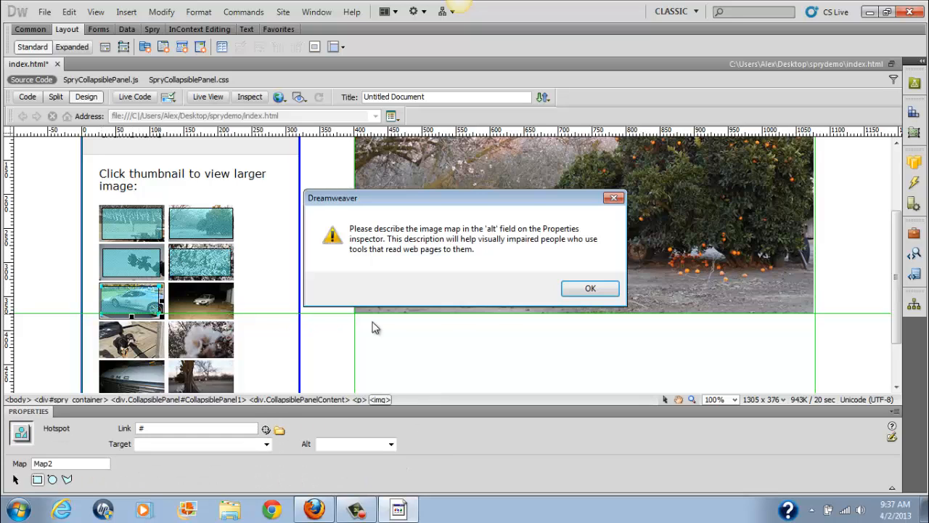
{"action": "left_click", "coordinate": [590, 289]}
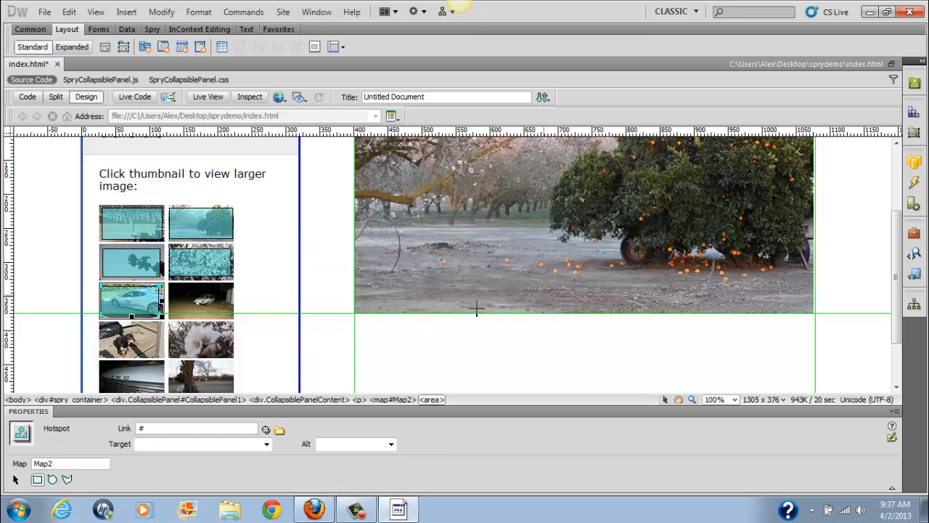
Rename the image map of the white blossoms thumbnail's hotspot to imag4Map.
{"action": "left_click", "coordinate": [15, 479]}
{"action": "left_click", "coordinate": [198, 269]}
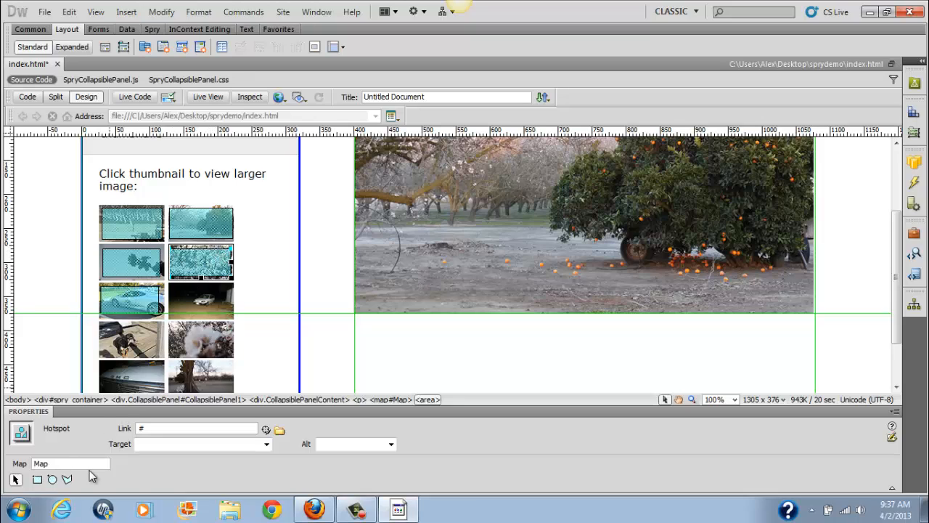
{"action": "left_click", "coordinate": [34, 464]}
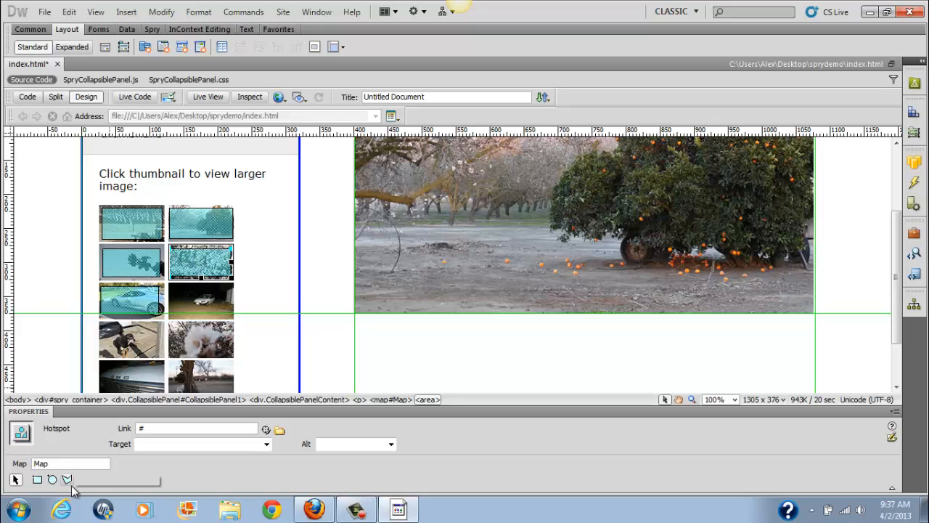
{"action": "type", "text": "imag4"}
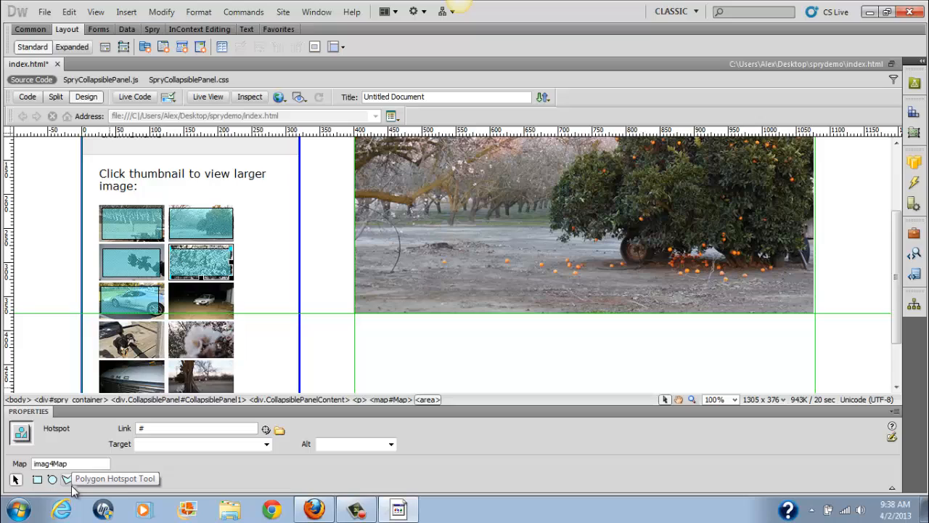
{"action": "key", "text": "Return"}
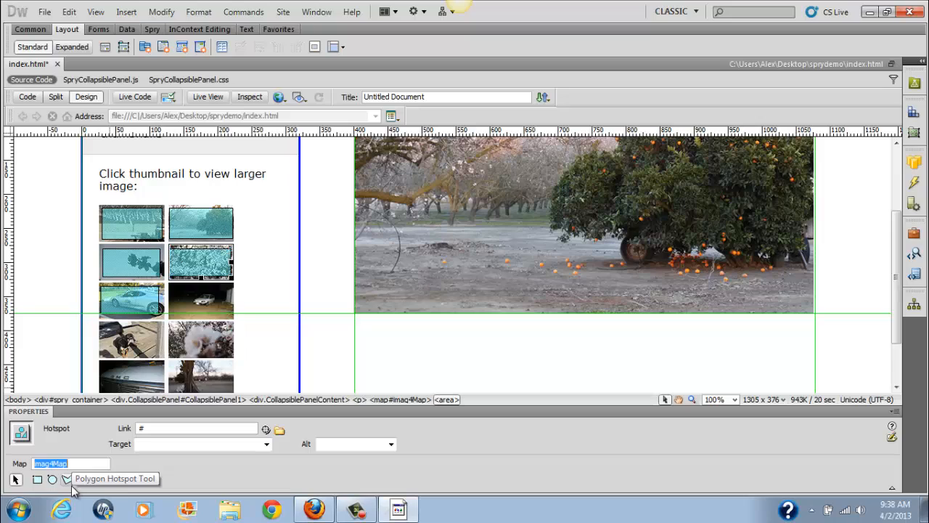
Rename the image map of the silver car thumbnail's hotspot to image5Map2.
{"action": "key", "text": "ctrl+z"}
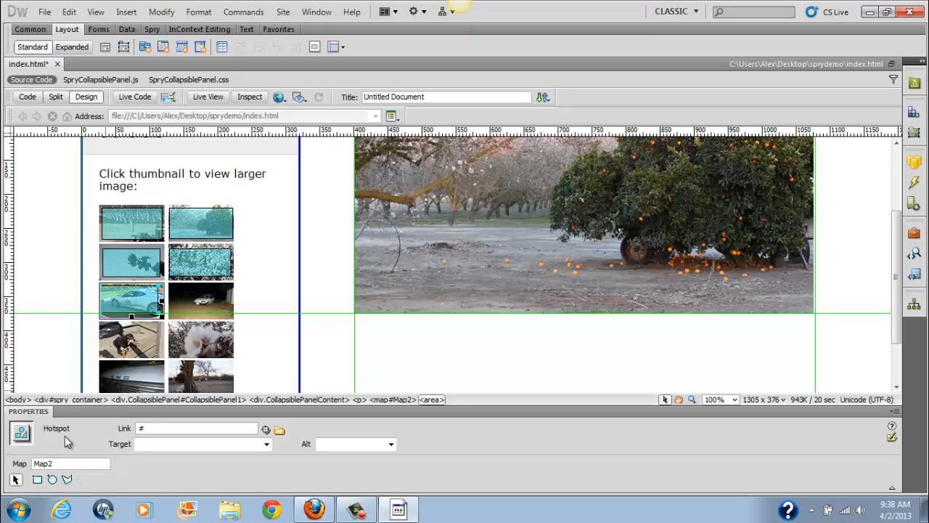
{"action": "left_click", "coordinate": [34, 463]}
{"action": "type", "text": "image5"}
{"action": "key", "text": "Return"}
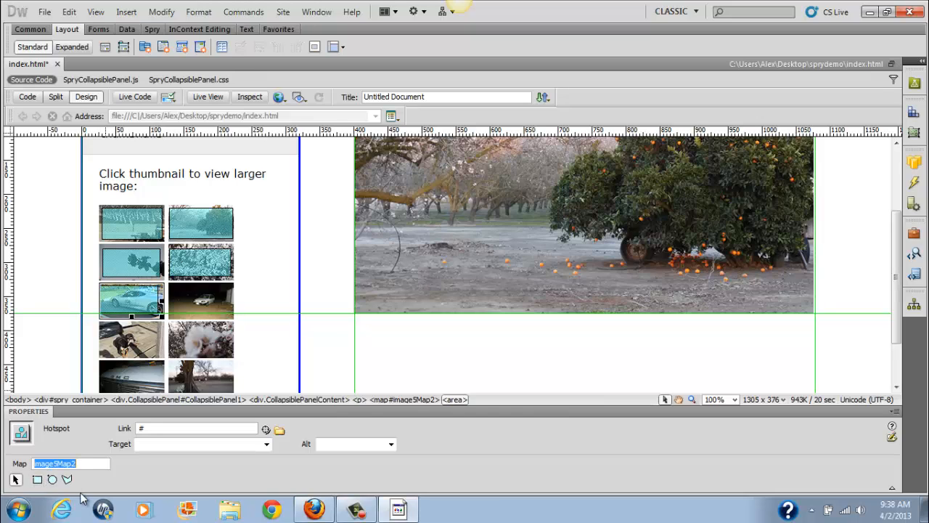
Give the dark car thumbnail beside the silver car the ID image_6 and cover it with a rectangular hotspot.
{"action": "left_click", "coordinate": [207, 305]}
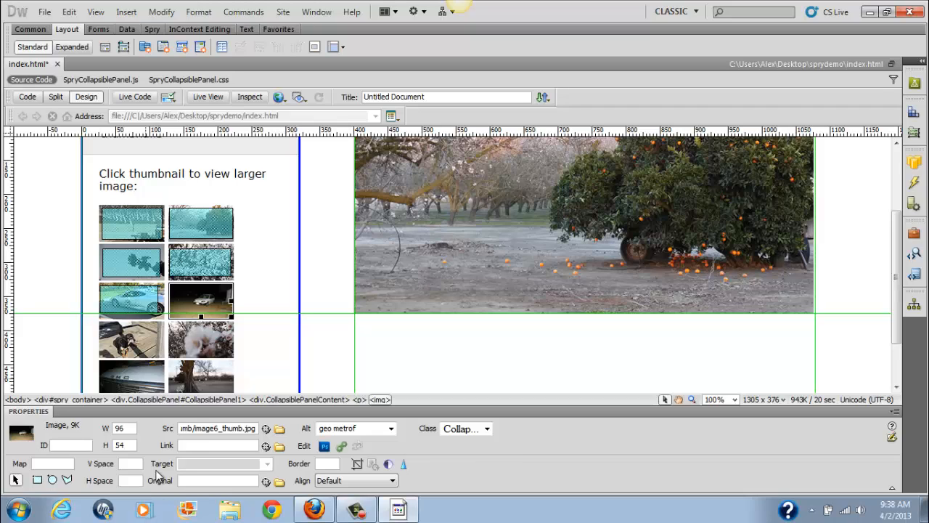
{"action": "type", "text": "image_6"}
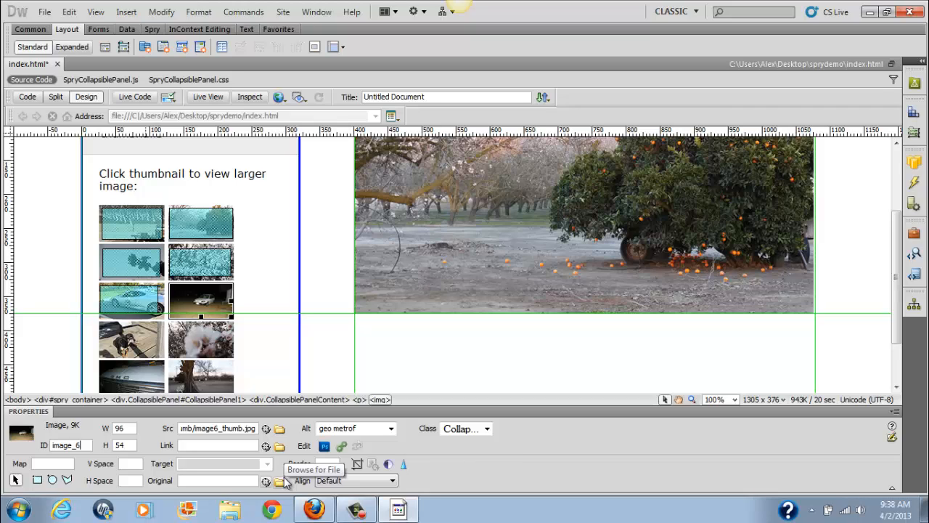
{"action": "left_click", "coordinate": [37, 480]}
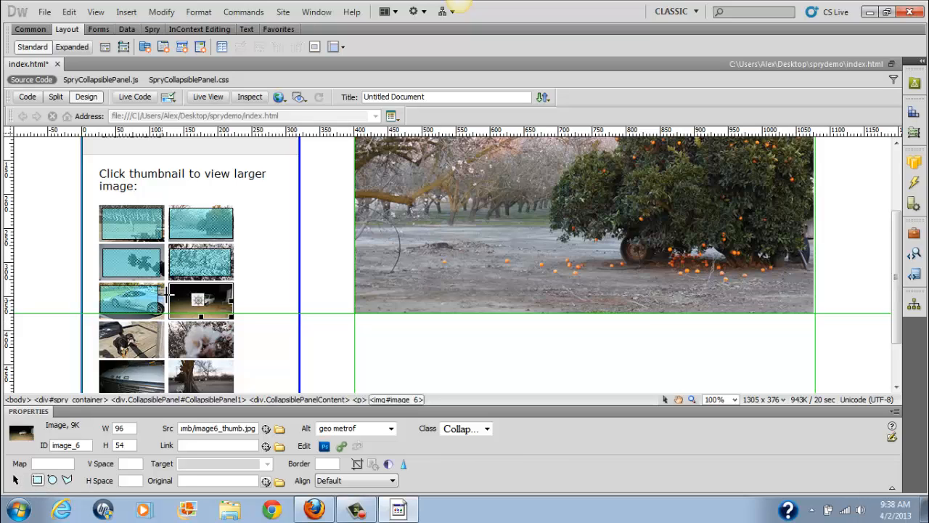
{"action": "left_click_drag", "start_coordinate": [174, 288], "coordinate": [234, 318]}
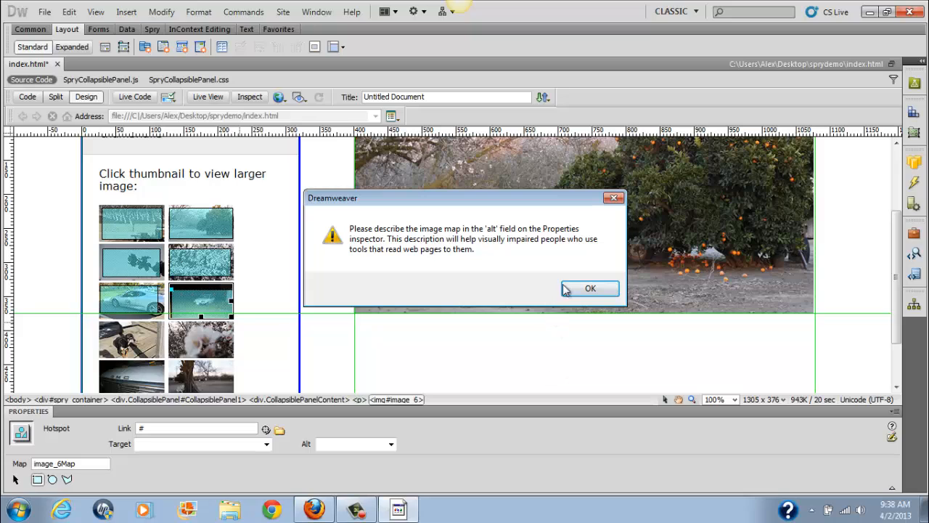
{"action": "left_click", "coordinate": [584, 290]}
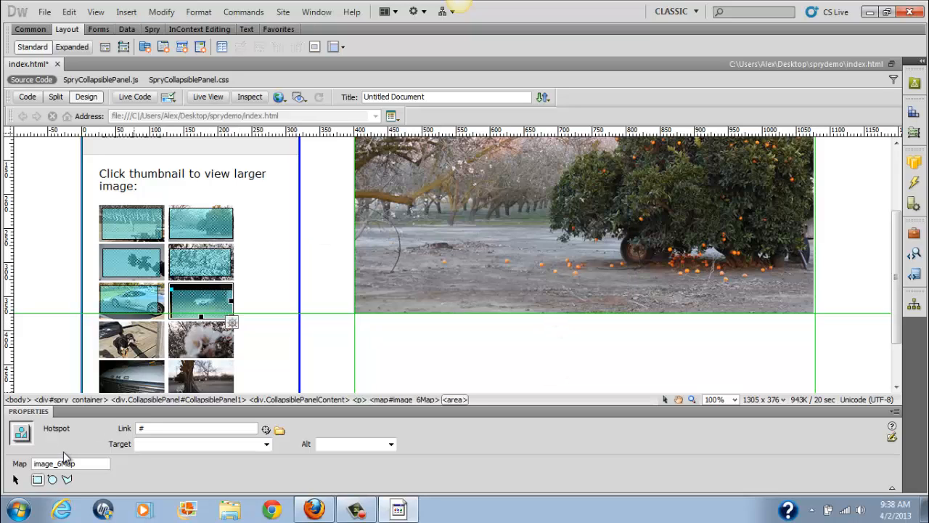
Give the dog thumbnail the ID image7 and cover it with a rectangular hotspot.
{"action": "left_click", "coordinate": [135, 338]}
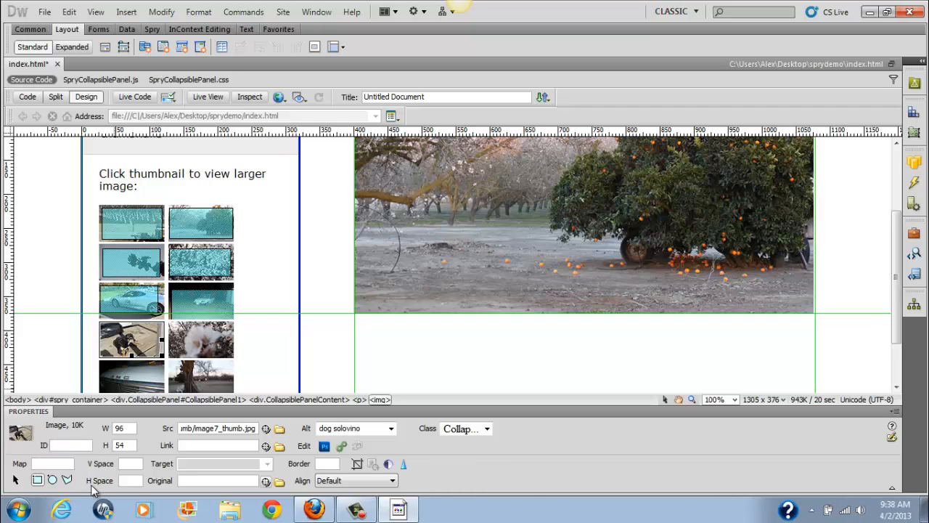
{"action": "type", "text": "image7"}
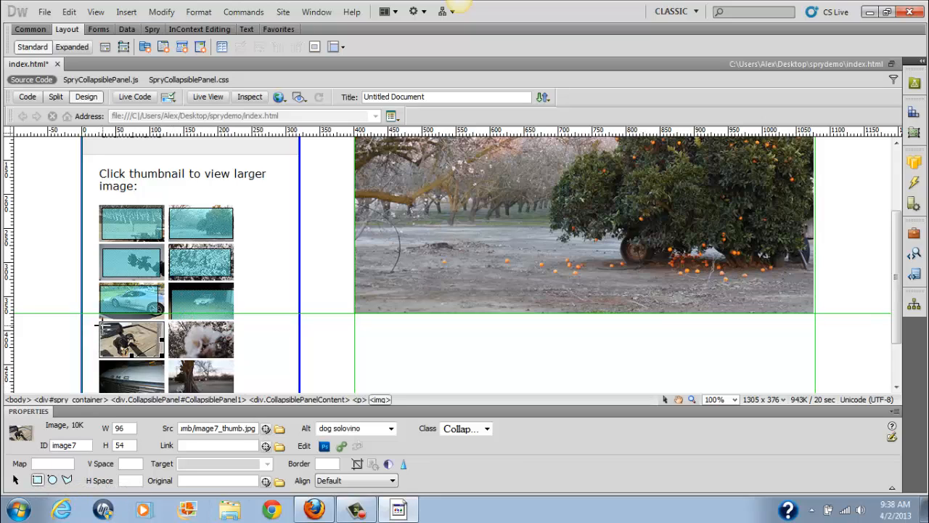
{"action": "left_click", "coordinate": [95, 330]}
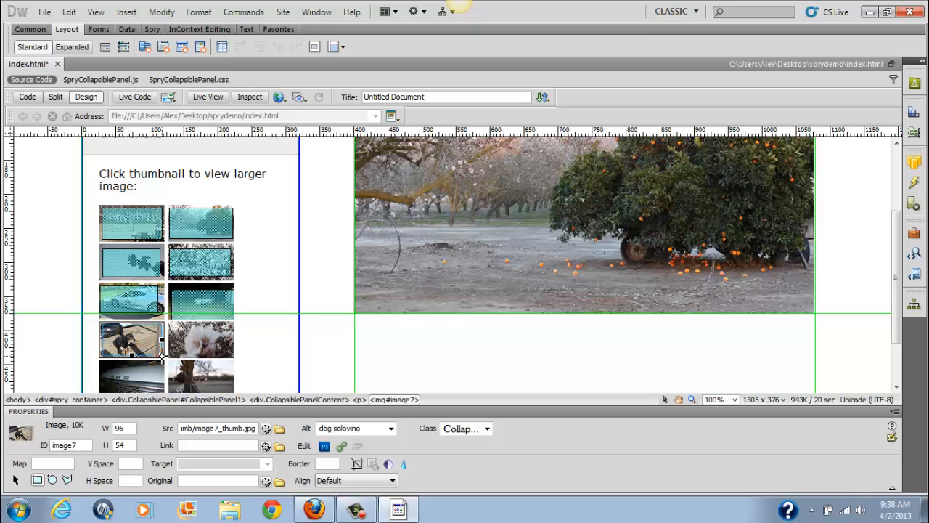
{"action": "left_click_drag", "start_coordinate": [101, 324], "coordinate": [163, 356]}
{"action": "left_click", "coordinate": [589, 287]}
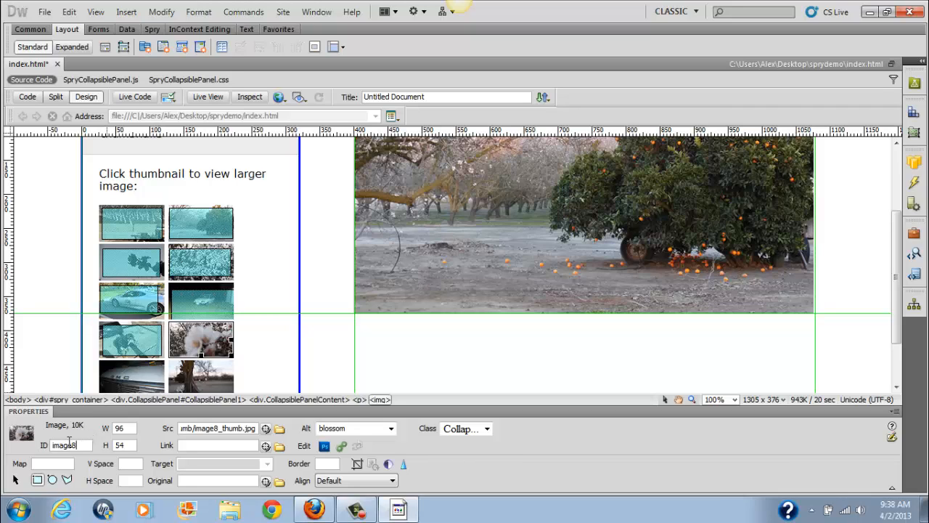
Give the blossom thumbnail beside the dog the ID image8 and cover it with a rectangular hotspot.
{"action": "left_click", "coordinate": [173, 336]}
{"action": "scroll", "coordinate": [196, 345], "scroll_direction": "down", "scroll_amount": 1}
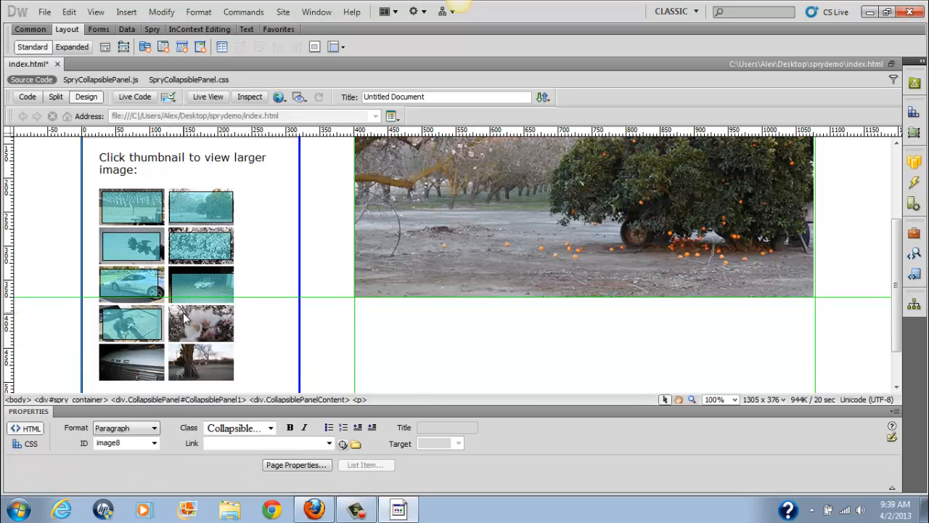
{"action": "left_click", "coordinate": [181, 315]}
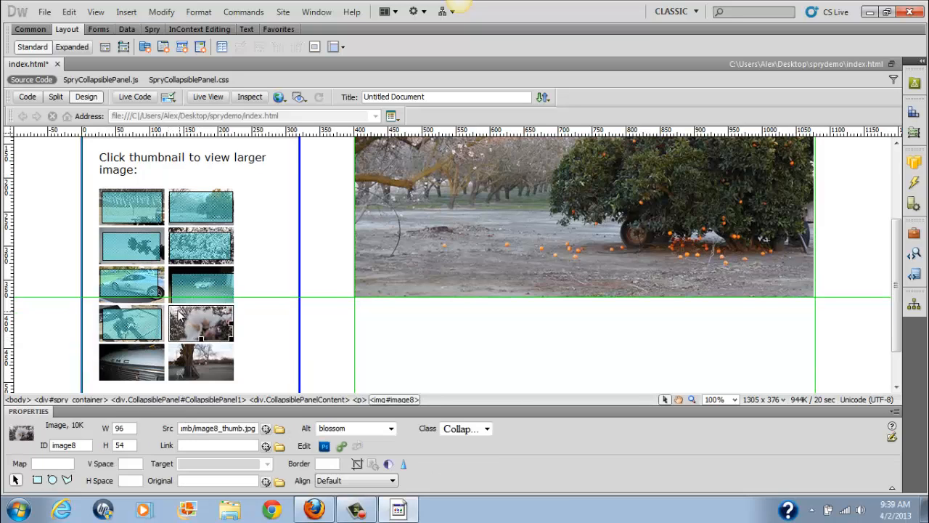
{"action": "left_click", "coordinate": [37, 480]}
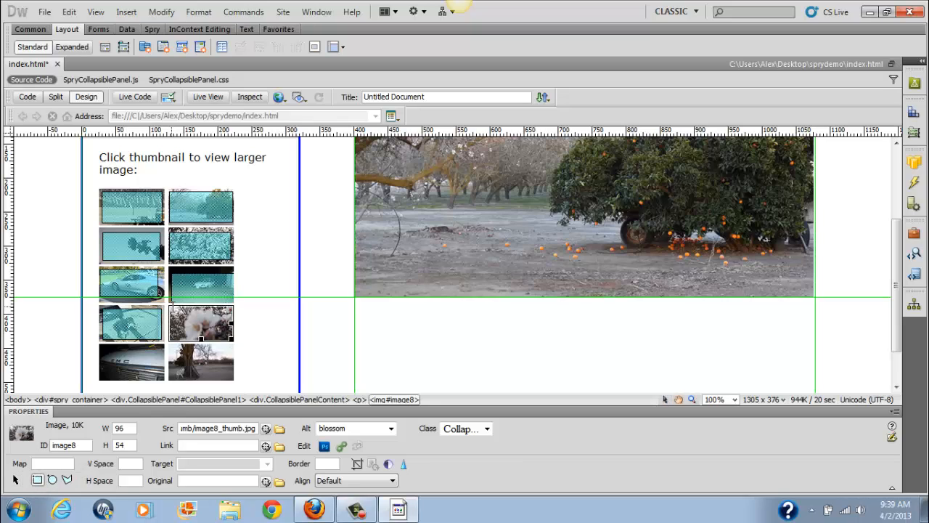
{"action": "left_click_drag", "start_coordinate": [167, 308], "coordinate": [232, 340]}
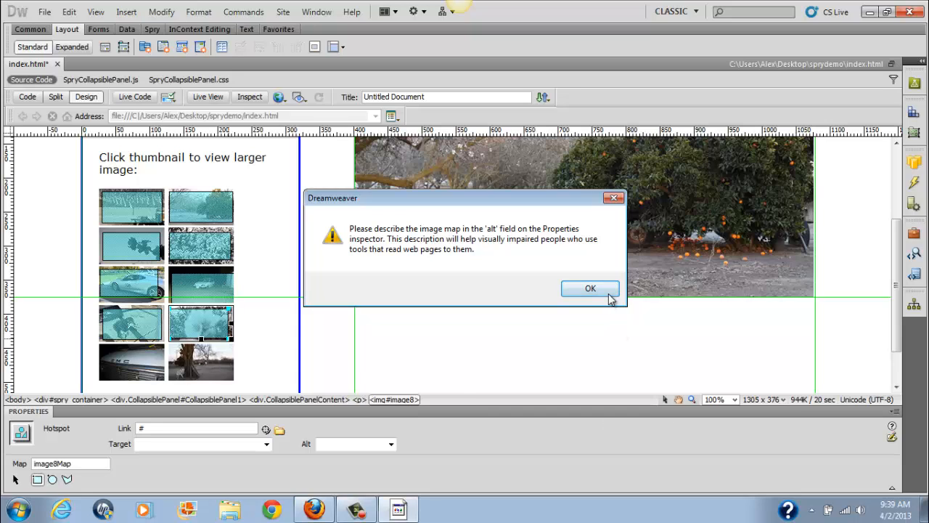
{"action": "left_click", "coordinate": [610, 290]}
Give the gmc thumbnail below the dog the ID image9 and cover it with a rectangular hotspot.
{"action": "left_click", "coordinate": [151, 359]}
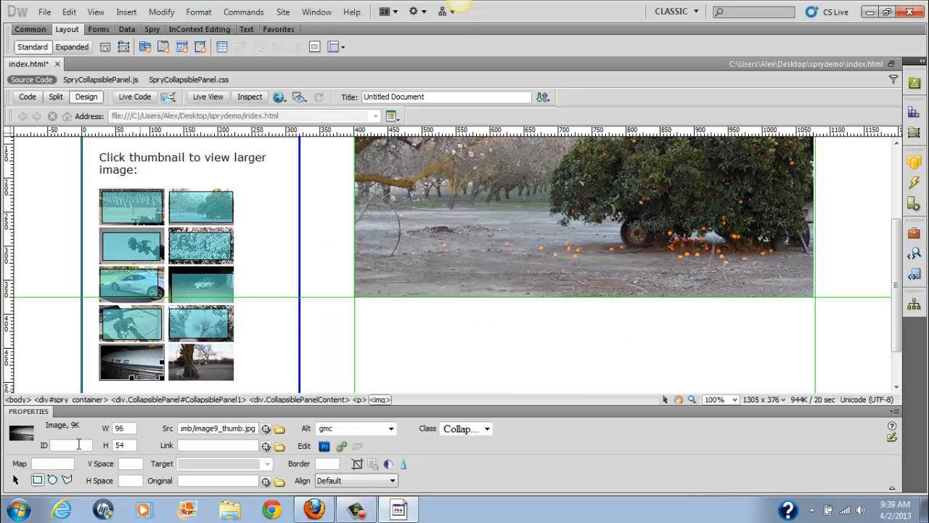
{"action": "type", "text": "imag"}
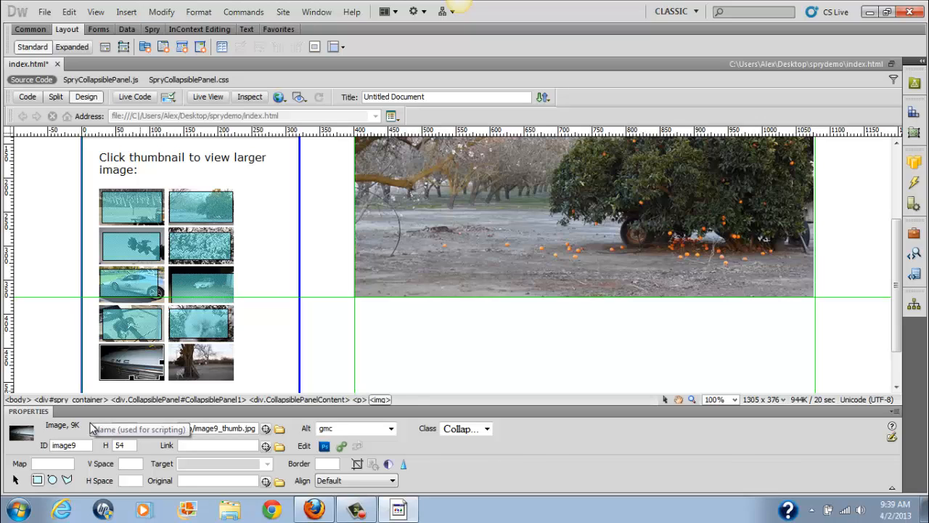
{"action": "type", "text": "e9"}
{"action": "key", "text": "Tab"}
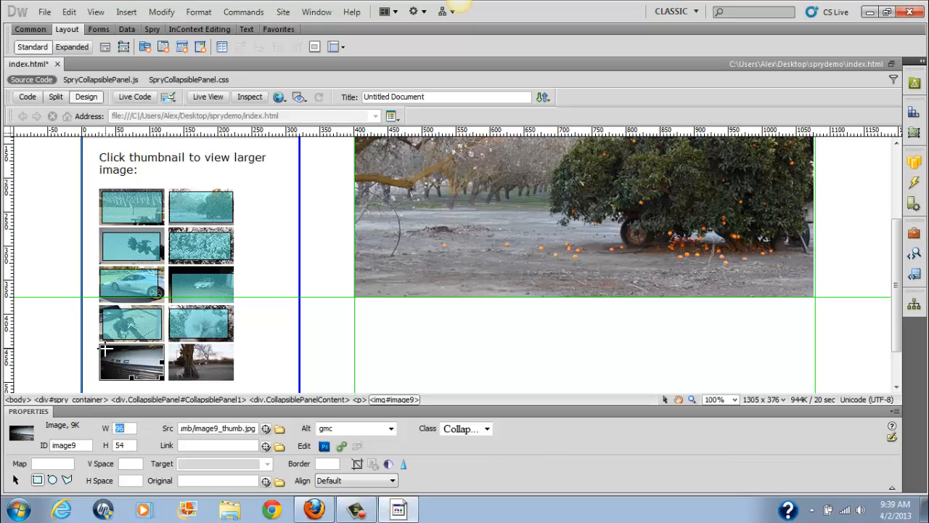
{"action": "left_click", "coordinate": [105, 349]}
{"action": "left_click_drag", "start_coordinate": [161, 377], "coordinate": [164, 379]}
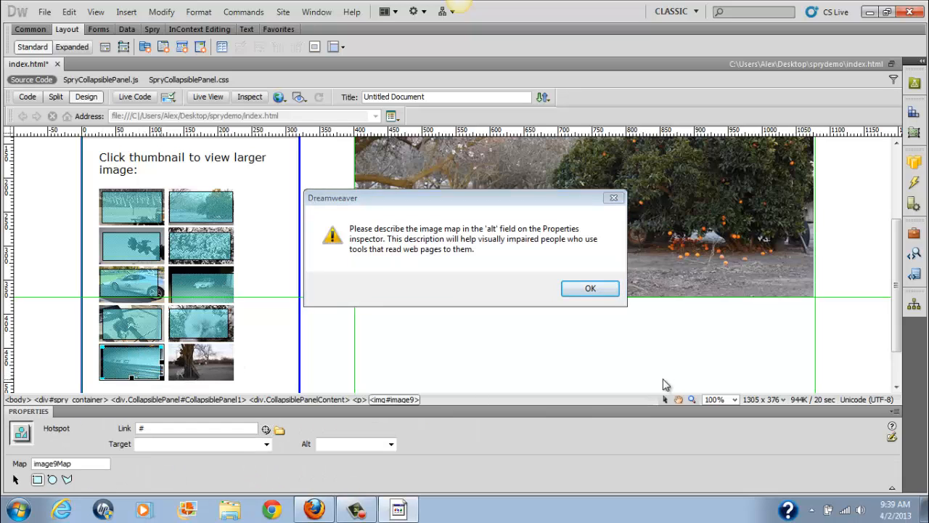
{"action": "left_click", "coordinate": [610, 289]}
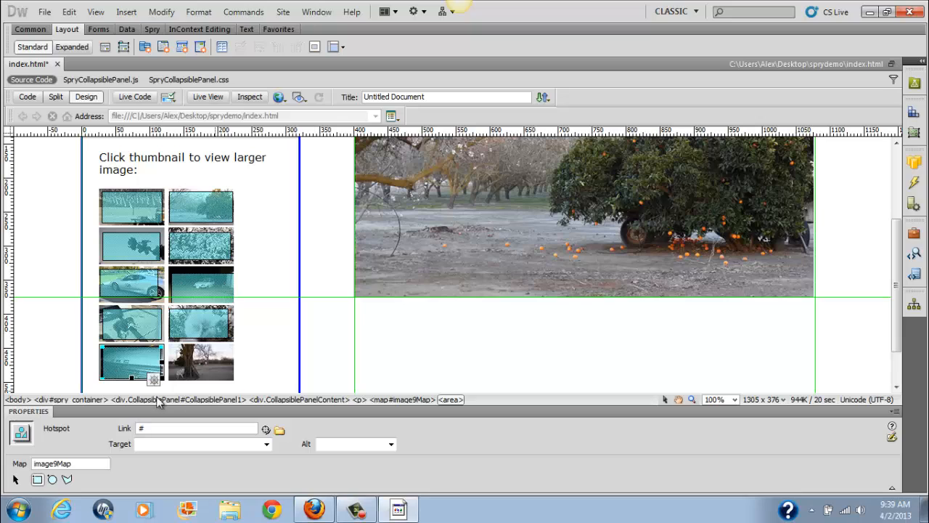
Cover the barn thumbnail, given the ID image10, with a rectangular hotspot and save the page.
{"action": "left_click", "coordinate": [187, 358]}
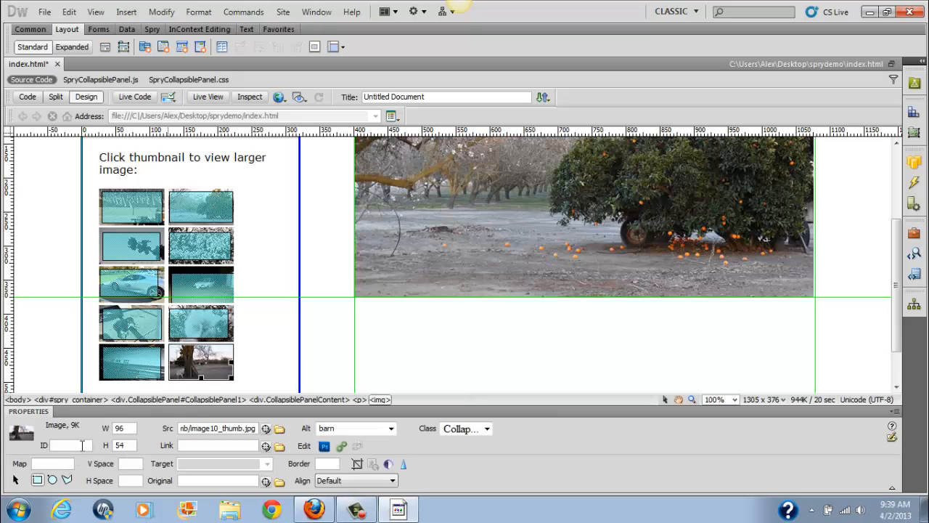
{"action": "type", "text": "image10"}
{"action": "mouse_move", "coordinate": [169, 347]}
{"action": "left_mouse_down"}
{"action": "mouse_move", "coordinate": [213, 379]}
{"action": "mouse_move", "coordinate": [234, 380]}
{"action": "left_mouse_up"}
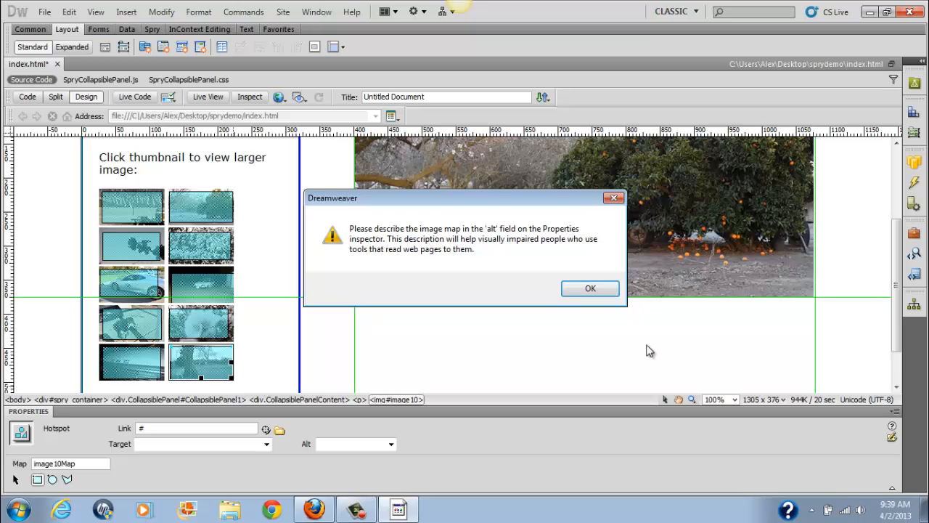
{"action": "left_click", "coordinate": [614, 292]}
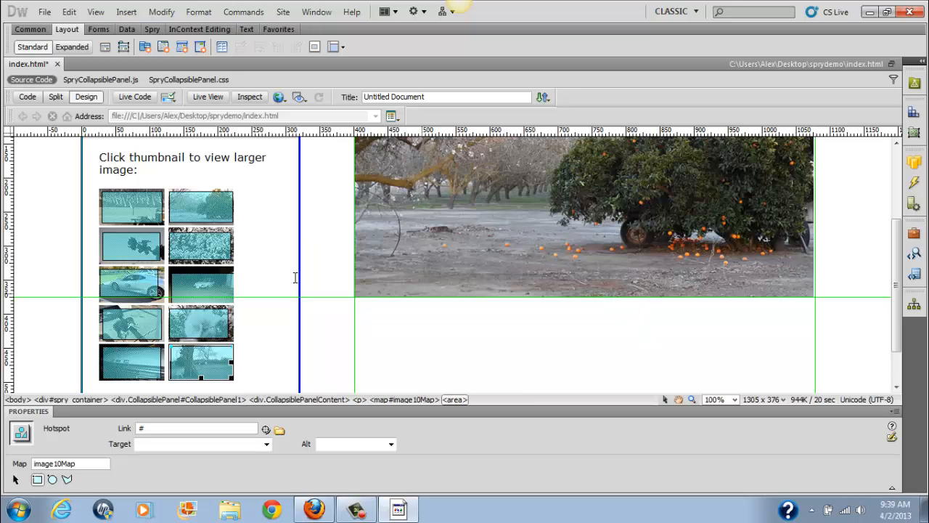
{"action": "left_click", "coordinate": [43, 12]}
{"action": "left_click", "coordinate": [89, 156]}
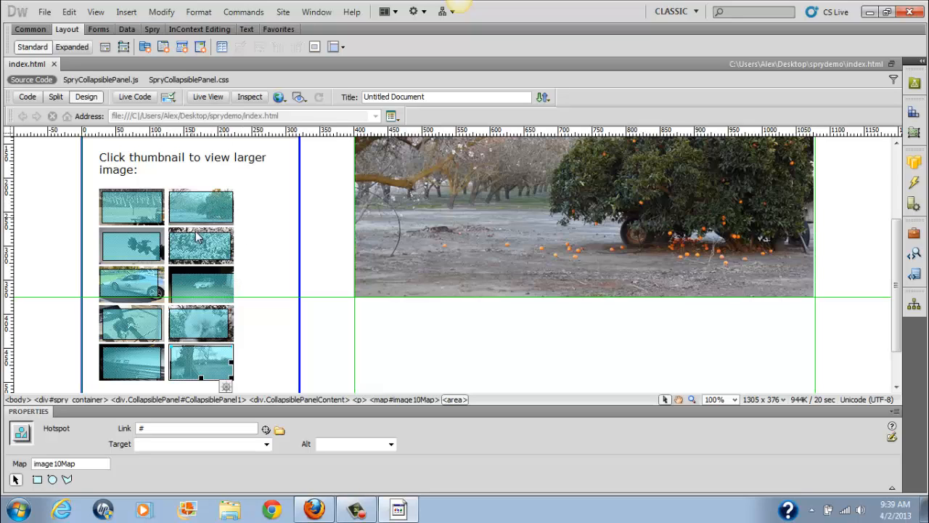
Check the hotspots of the first eight thumbnails one after another, including their map names.
{"action": "left_click", "coordinate": [157, 216]}
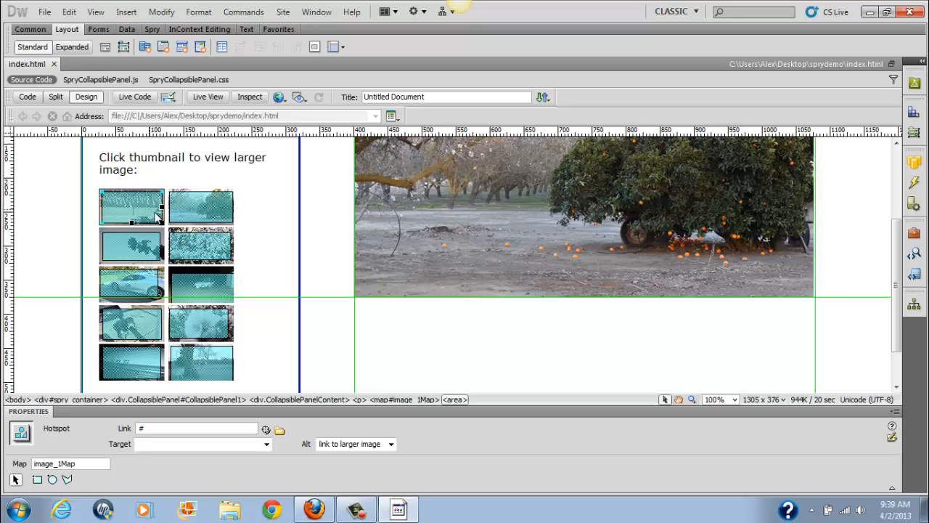
{"action": "left_click", "coordinate": [193, 220]}
{"action": "left_click", "coordinate": [148, 252]}
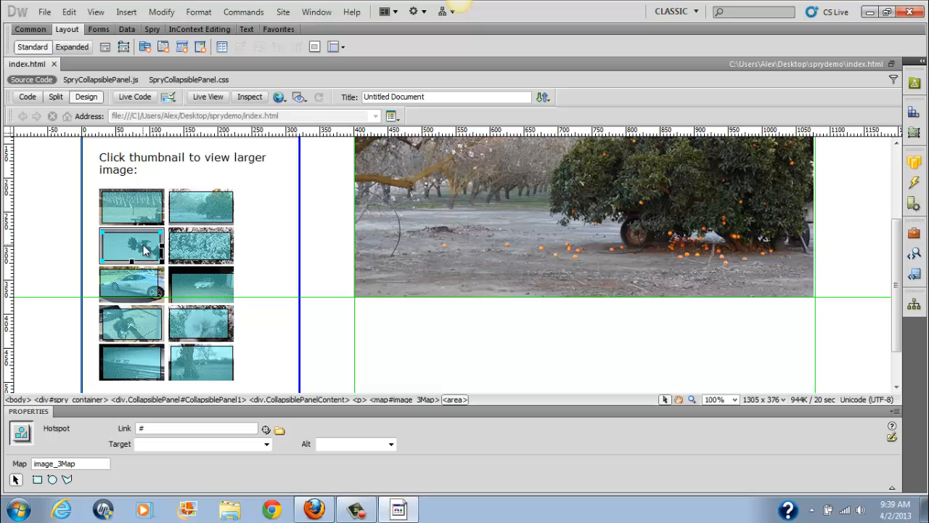
{"action": "left_click", "coordinate": [209, 252]}
{"action": "left_click", "coordinate": [149, 291]}
{"action": "left_click", "coordinate": [193, 291]}
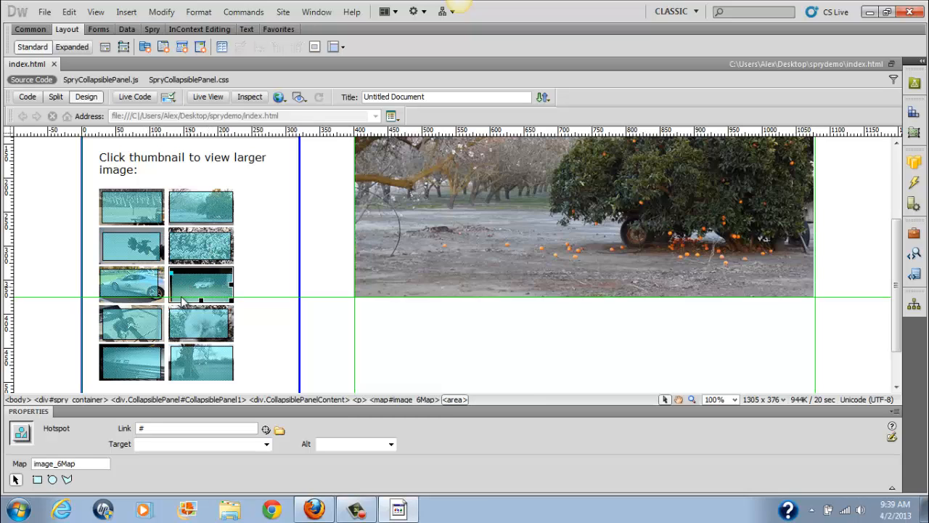
{"action": "left_click", "coordinate": [151, 323]}
{"action": "left_click", "coordinate": [201, 323]}
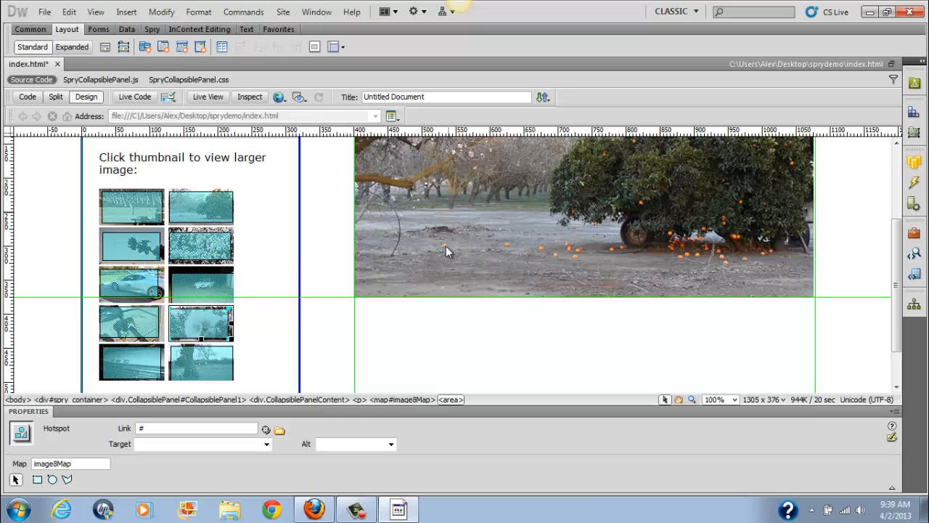
Save index.html and all other open files.
{"action": "left_click", "coordinate": [50, 14]}
{"action": "left_click", "coordinate": [78, 161]}
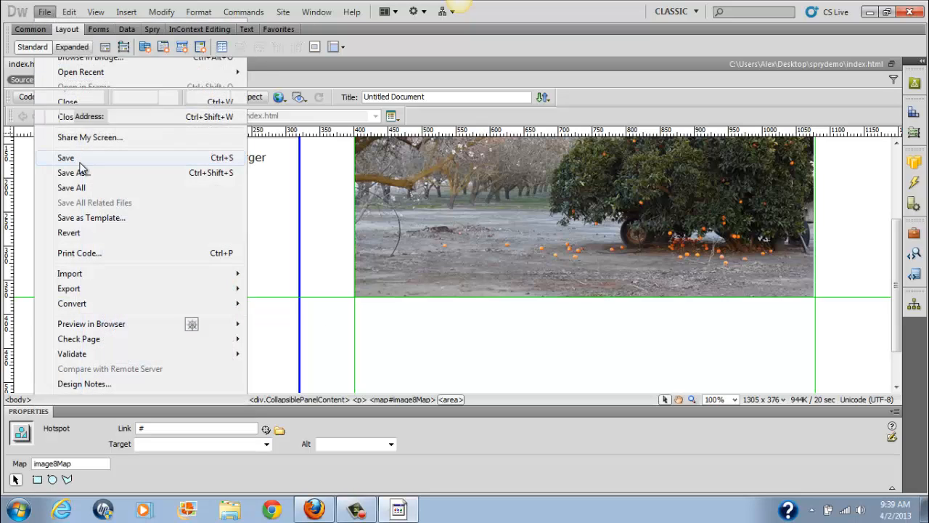
{"action": "left_click", "coordinate": [44, 12]}
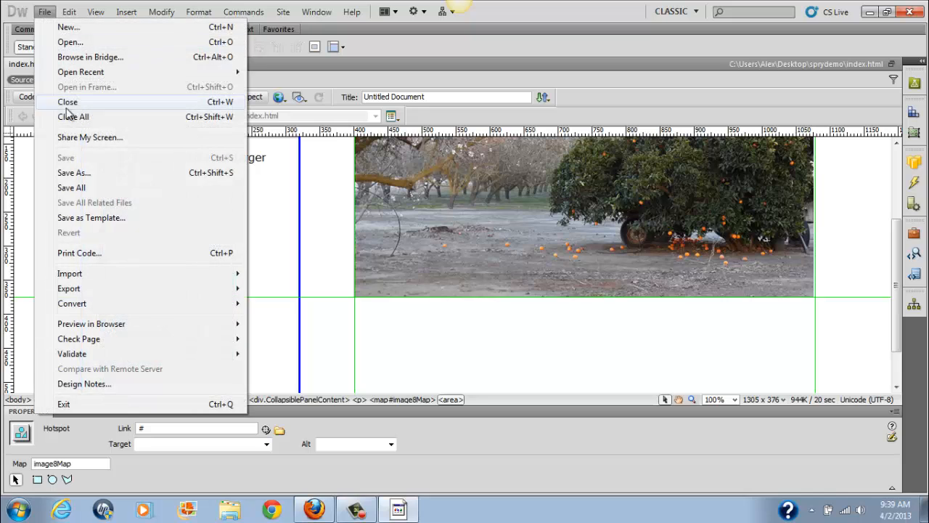
{"action": "left_click", "coordinate": [72, 188]}
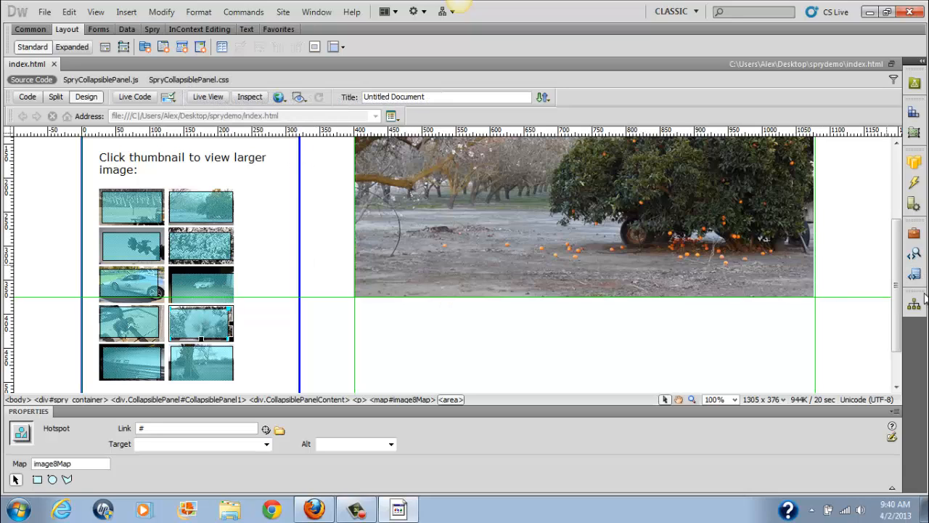
Select the first thumbnail's hotspot and display its behaviors.
{"action": "left_click", "coordinate": [149, 217]}
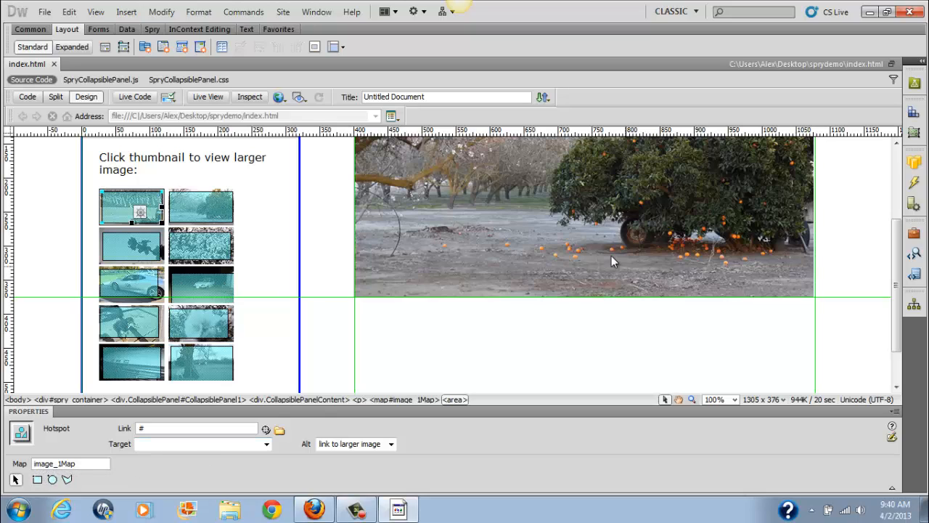
{"action": "left_click", "coordinate": [317, 13]}
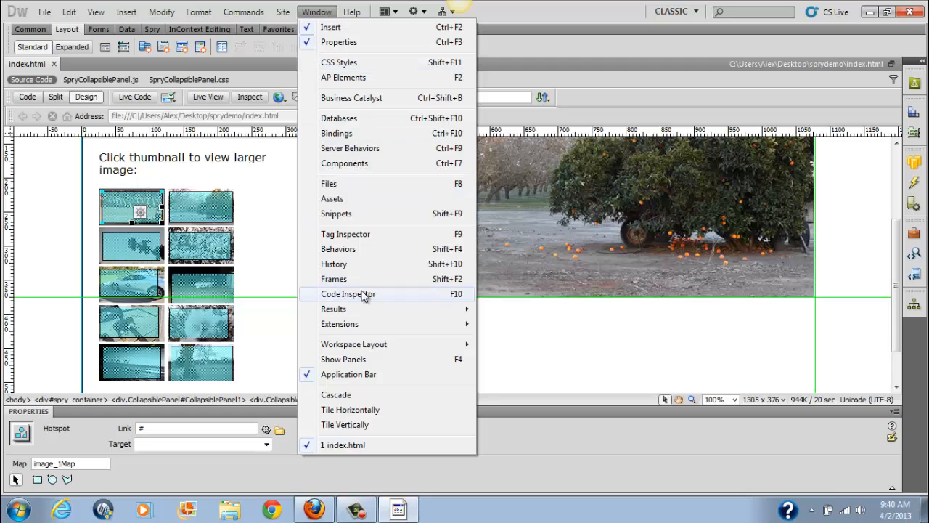
{"action": "left_click", "coordinate": [370, 251]}
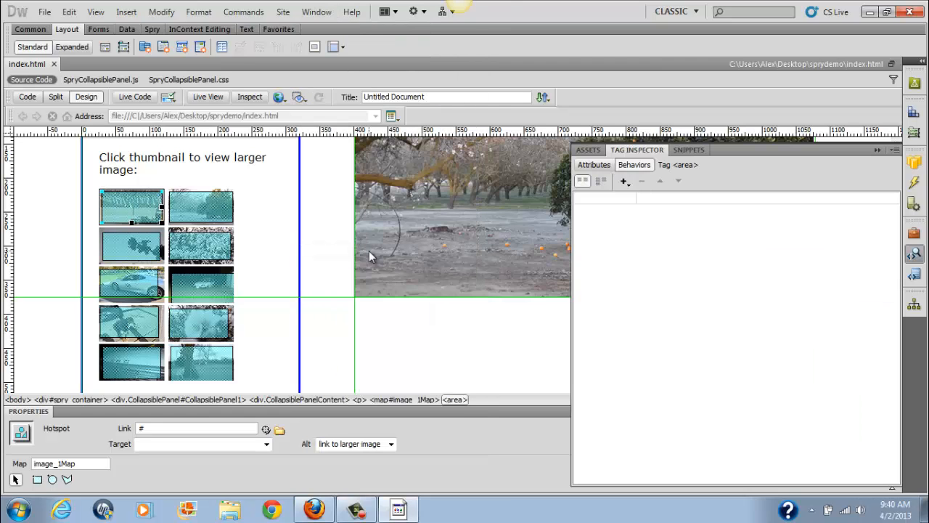
Add a Show-Hide Elements behavior to the first thumbnail's hotspot and set the image1_div div to show.
{"action": "left_click", "coordinate": [623, 181]}
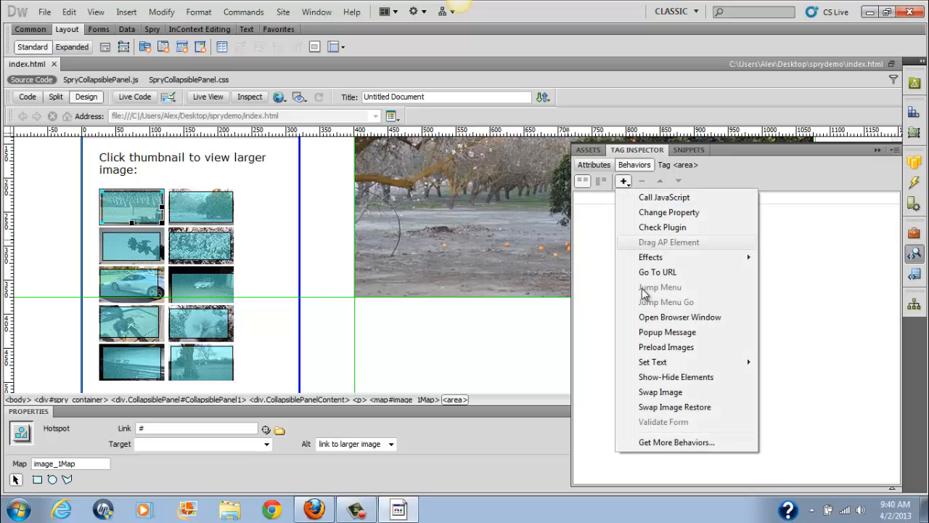
{"action": "left_click", "coordinate": [668, 378]}
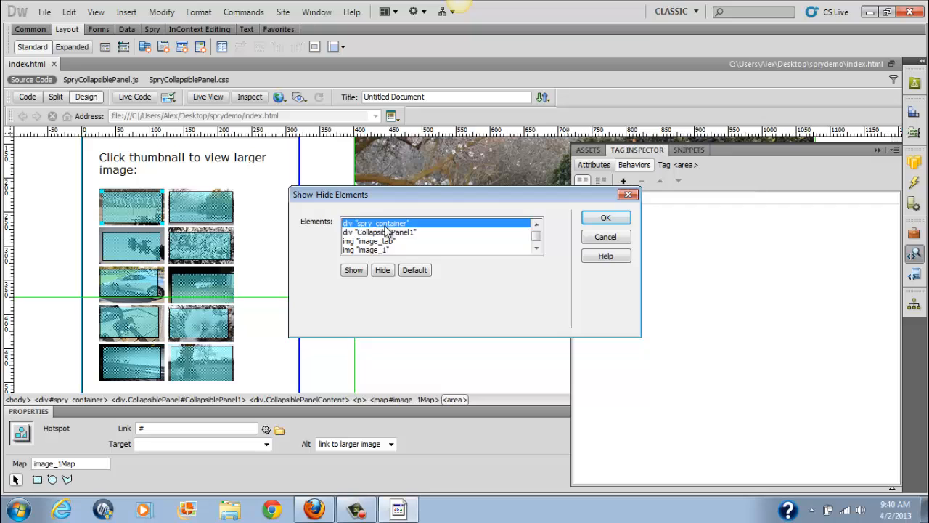
{"action": "left_click", "coordinate": [536, 248]}
{"action": "left_click", "coordinate": [536, 248]}
{"action": "left_click", "coordinate": [536, 248]}
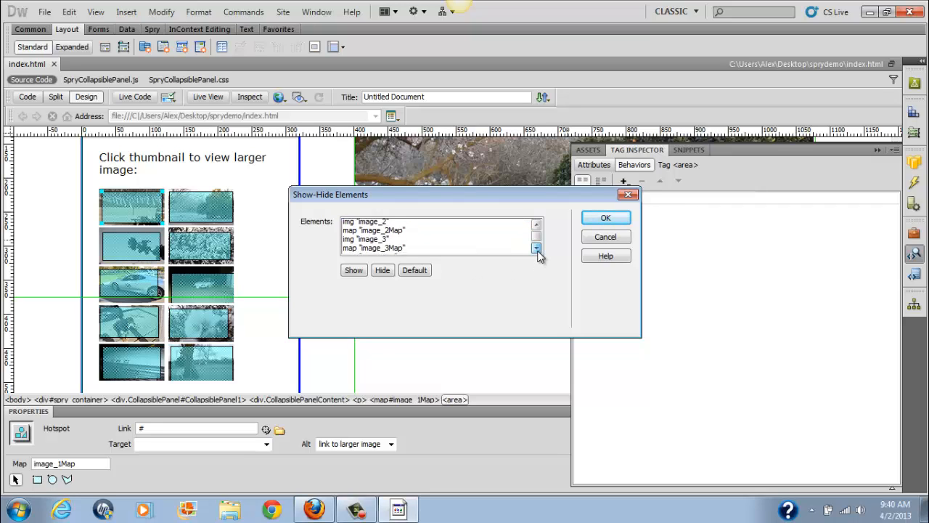
{"action": "left_click", "coordinate": [536, 248]}
{"action": "left_click", "coordinate": [537, 249]}
{"action": "left_click", "coordinate": [536, 248]}
{"action": "left_click", "coordinate": [536, 248]}
{"action": "left_click", "coordinate": [536, 248]}
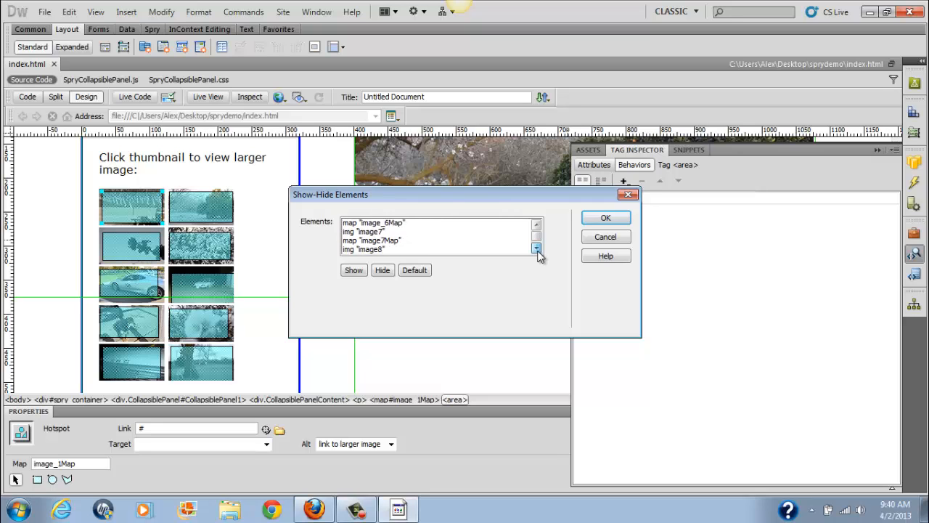
{"action": "left_click", "coordinate": [536, 248]}
{"action": "left_click", "coordinate": [536, 248]}
{"action": "left_click", "coordinate": [536, 248]}
{"action": "left_click", "coordinate": [536, 248]}
{"action": "left_click", "coordinate": [536, 248]}
{"action": "left_click", "coordinate": [536, 249]}
{"action": "left_click", "coordinate": [537, 248]}
{"action": "left_click", "coordinate": [536, 248]}
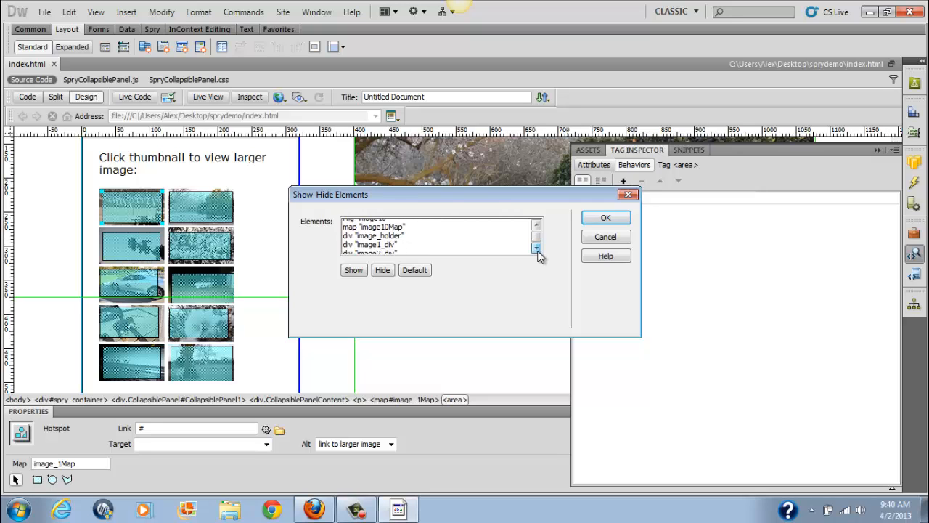
{"action": "left_click", "coordinate": [536, 248]}
{"action": "left_click", "coordinate": [536, 248]}
{"action": "scroll", "coordinate": [473, 244], "scroll_direction": "down", "scroll_amount": 1}
{"action": "left_click", "coordinate": [537, 225]}
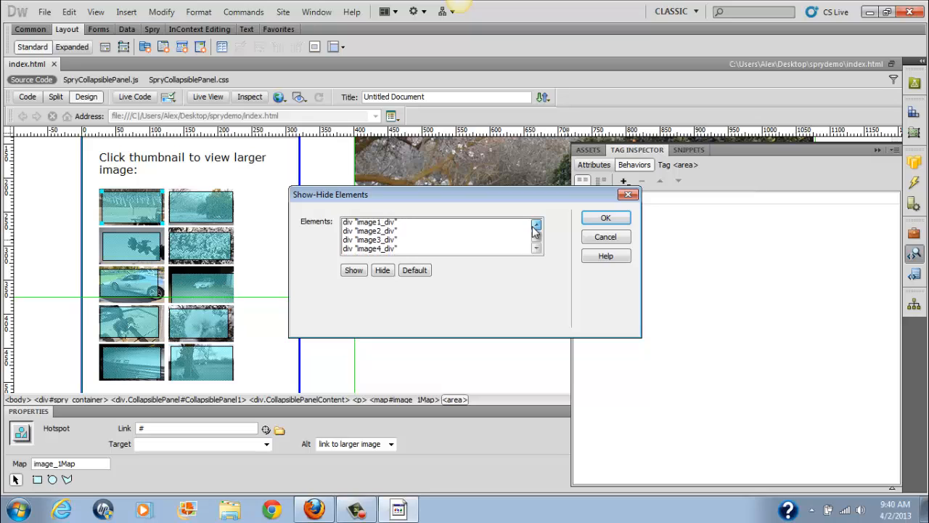
{"action": "left_click", "coordinate": [536, 225]}
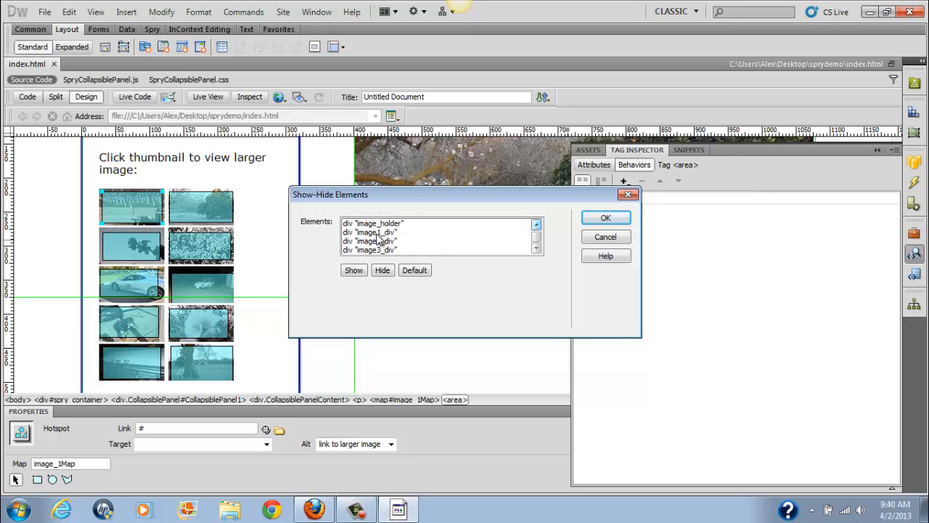
{"action": "left_click", "coordinate": [377, 233]}
{"action": "left_click", "coordinate": [353, 270]}
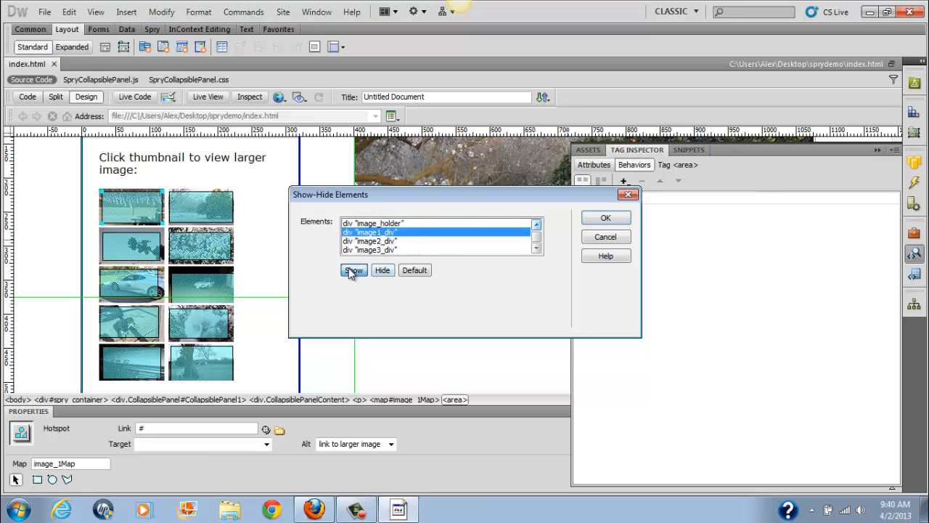
Set the image2_div, image3_div, image4_div and image5_div divs to hide in the Show-Hide Elements behavior.
{"action": "left_click", "coordinate": [381, 235]}
{"action": "left_click", "coordinate": [382, 270]}
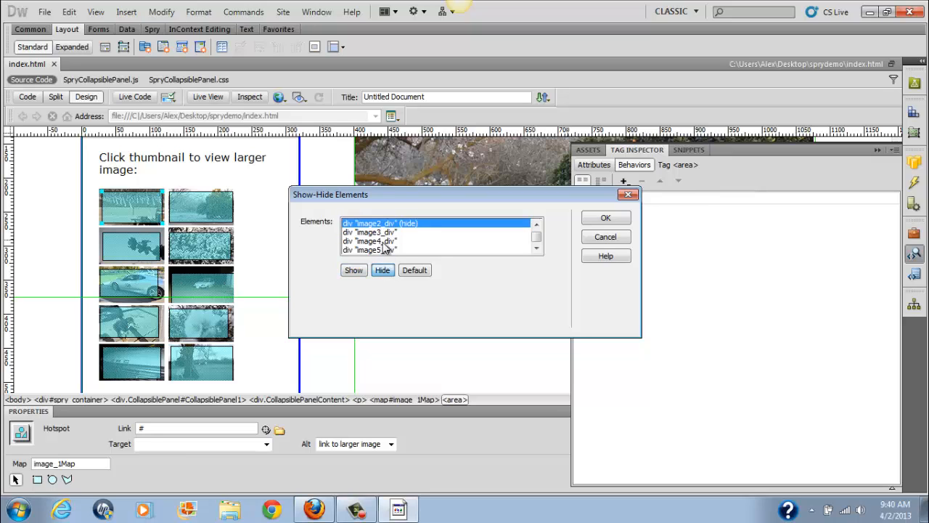
{"action": "left_click", "coordinate": [382, 233]}
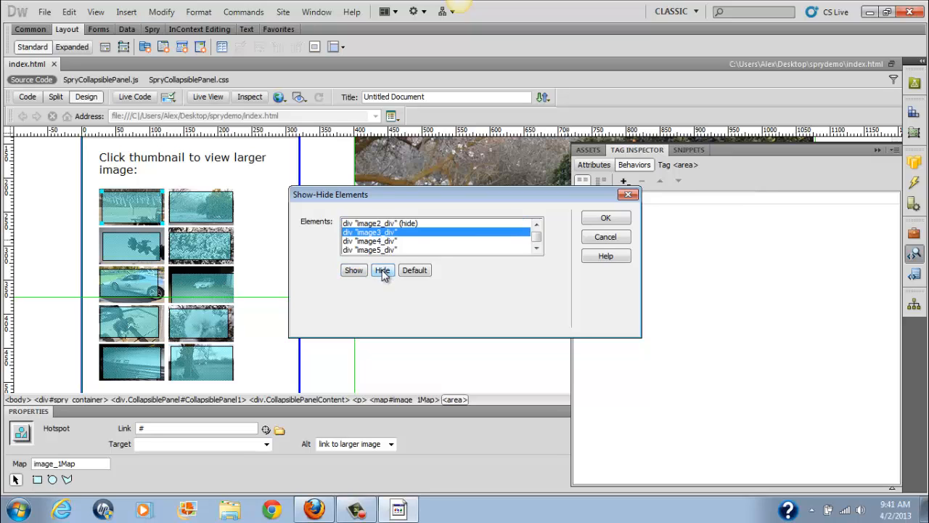
{"action": "left_click", "coordinate": [382, 270]}
{"action": "left_click", "coordinate": [382, 233]}
{"action": "left_click", "coordinate": [384, 273]}
{"action": "left_click", "coordinate": [392, 232]}
{"action": "left_click", "coordinate": [385, 273]}
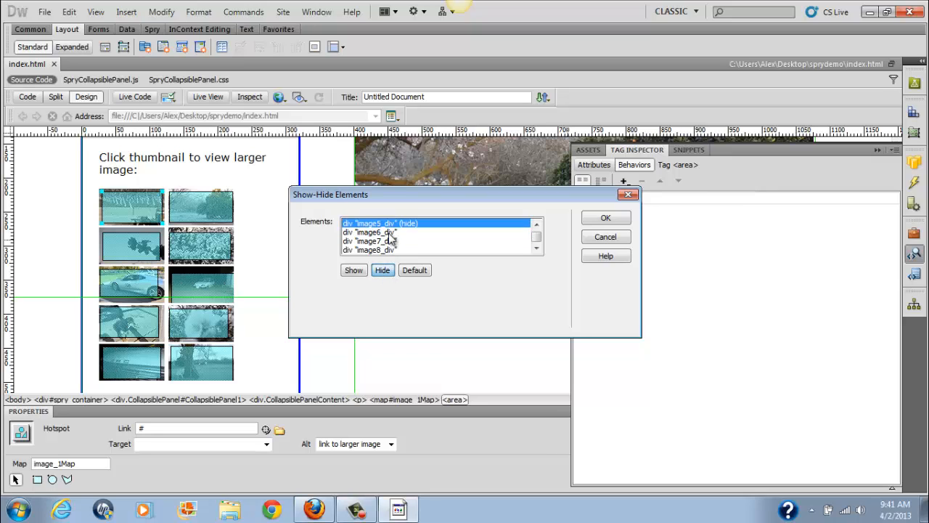
Set the image6_div through image10_div divs to hide and apply the Show-Hide Elements behavior.
{"action": "left_click", "coordinate": [389, 233]}
{"action": "left_click", "coordinate": [382, 271]}
{"action": "left_click", "coordinate": [392, 232]}
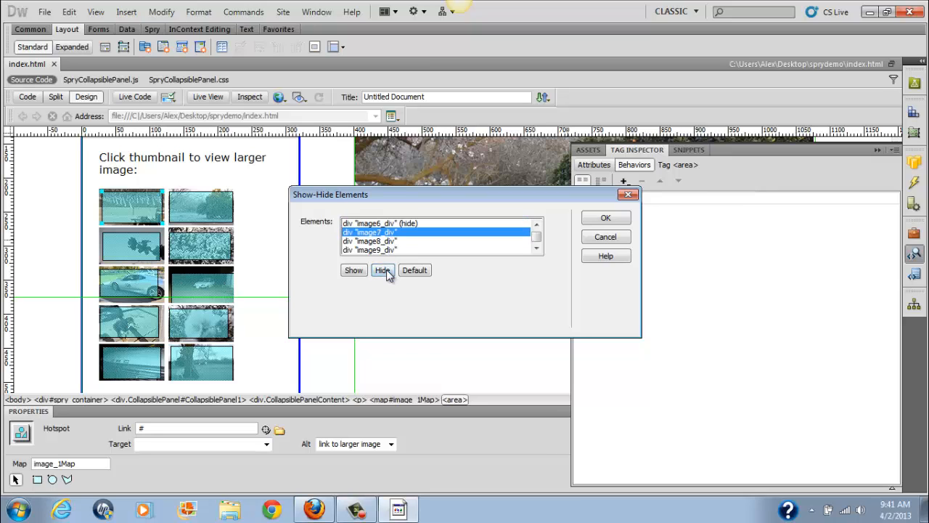
{"action": "left_click", "coordinate": [387, 273]}
{"action": "left_click", "coordinate": [393, 232]}
{"action": "left_click", "coordinate": [385, 272]}
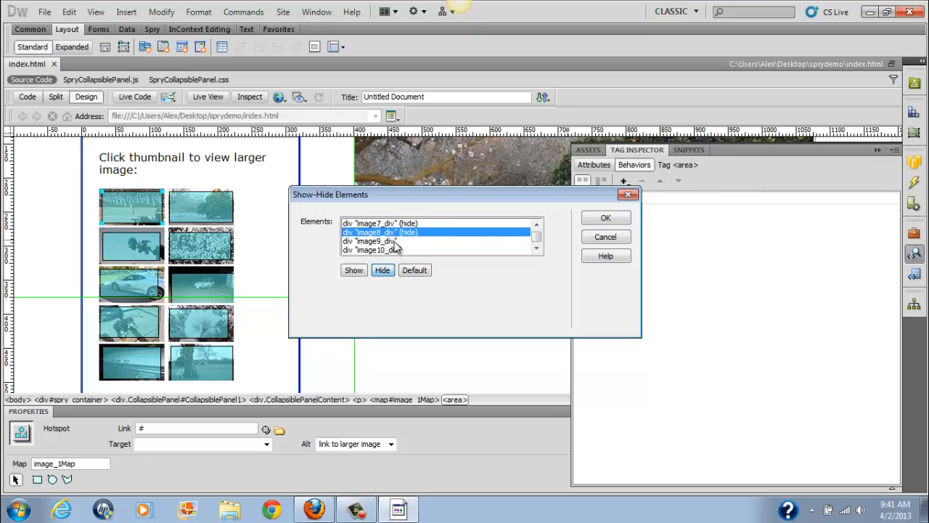
{"action": "left_click", "coordinate": [394, 240]}
{"action": "left_click", "coordinate": [383, 270]}
{"action": "left_click", "coordinate": [394, 250]}
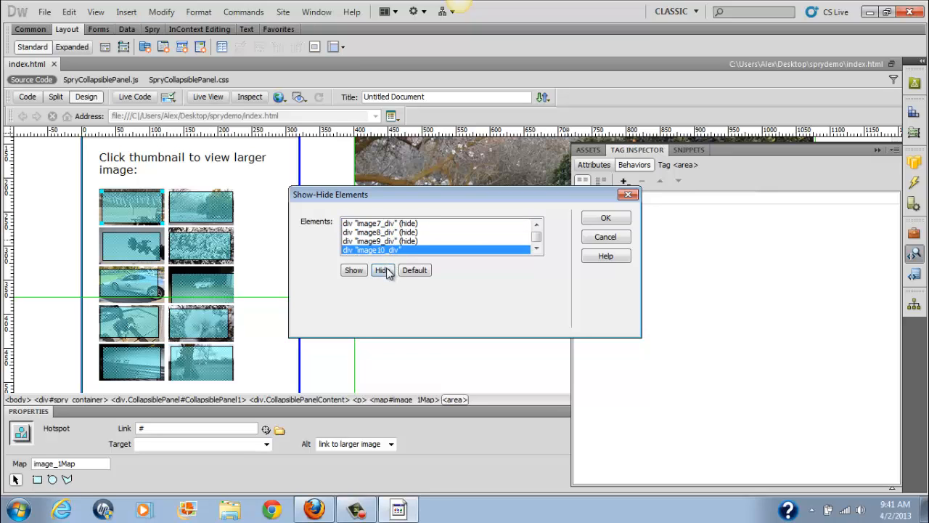
{"action": "left_click", "coordinate": [383, 271]}
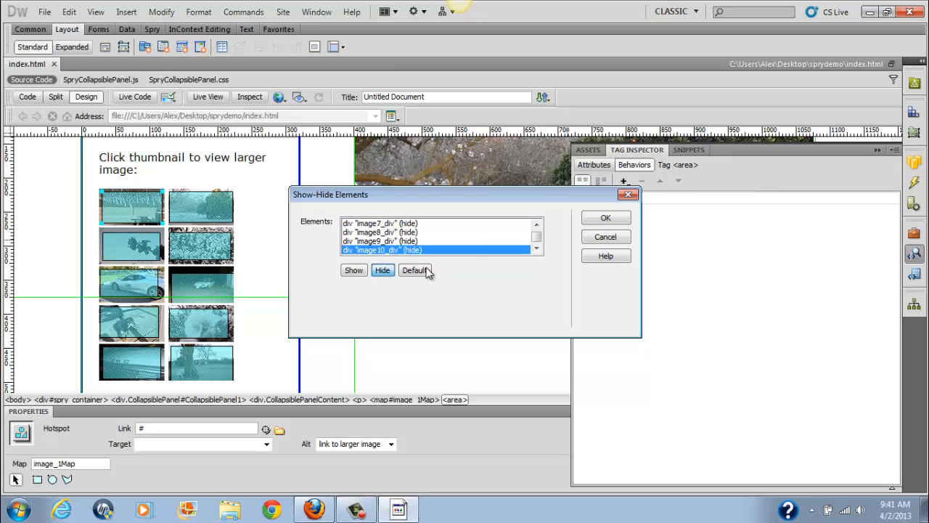
{"action": "left_click", "coordinate": [604, 219]}
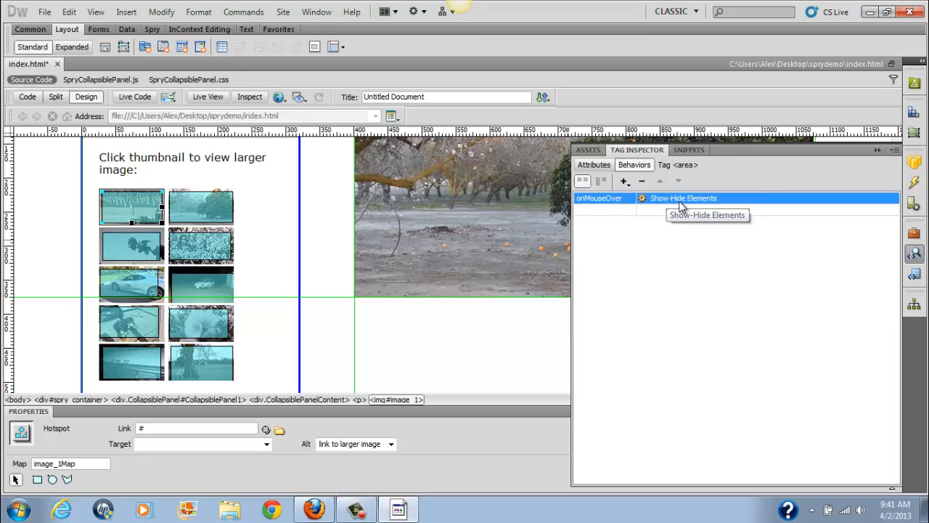
Set the event of the first hotspot's Show-Hide Elements behavior to onClick and save the page.
{"action": "left_click", "coordinate": [631, 196]}
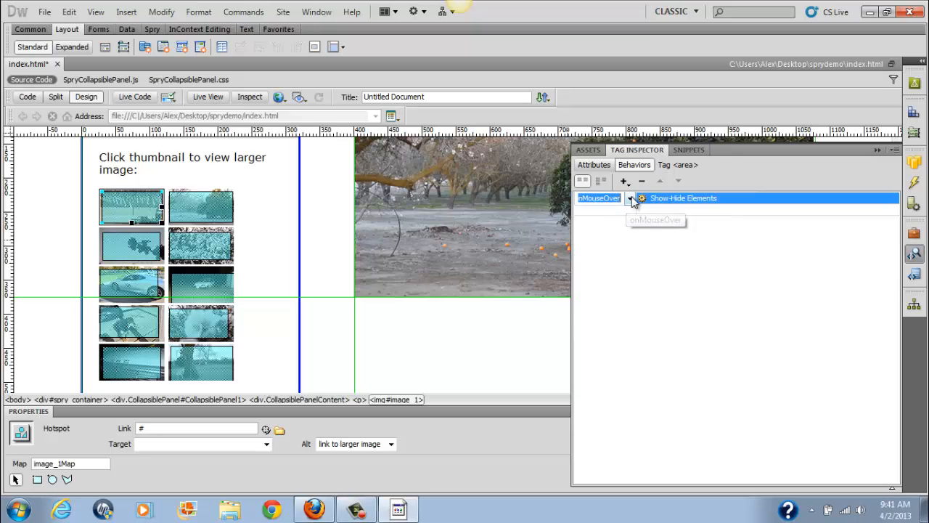
{"action": "left_click", "coordinate": [631, 198]}
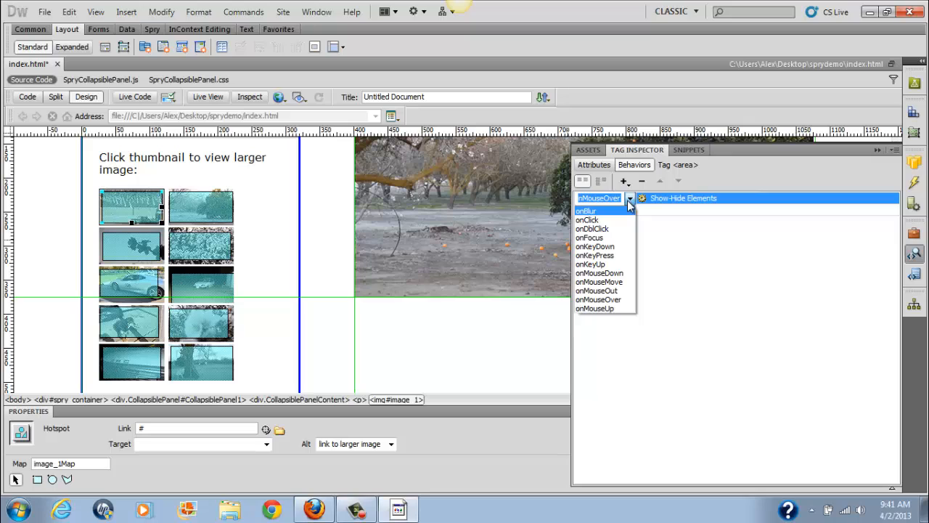
{"action": "left_click", "coordinate": [593, 220]}
{"action": "left_click", "coordinate": [660, 227]}
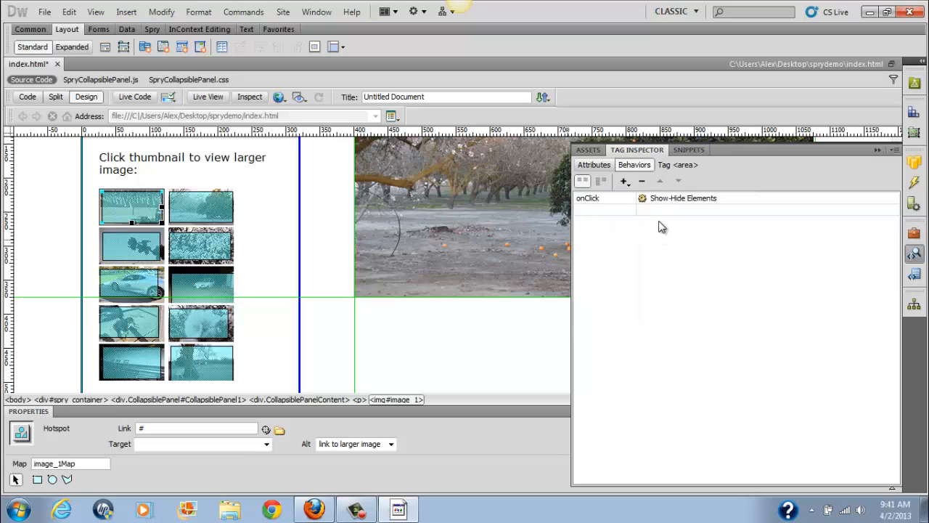
{"action": "left_click", "coordinate": [631, 201]}
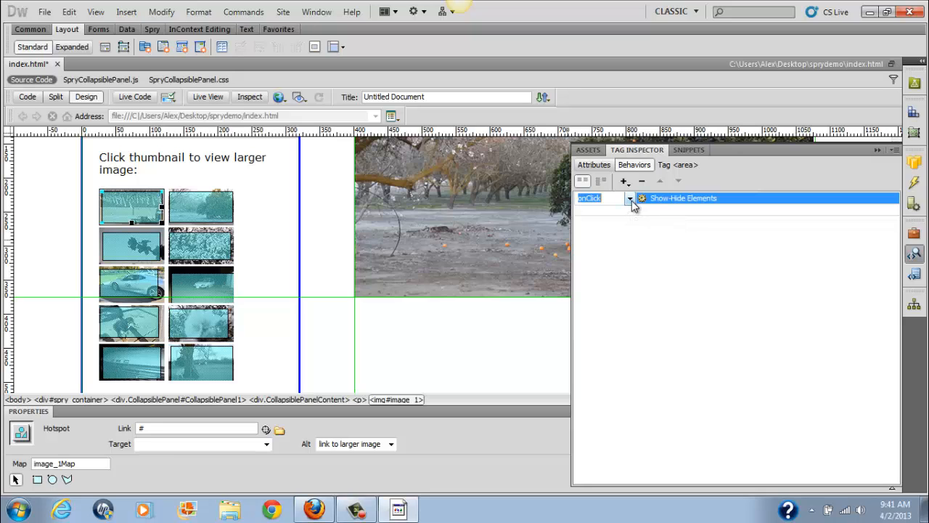
{"action": "left_click", "coordinate": [631, 200]}
{"action": "left_click", "coordinate": [617, 220]}
{"action": "left_click", "coordinate": [657, 242]}
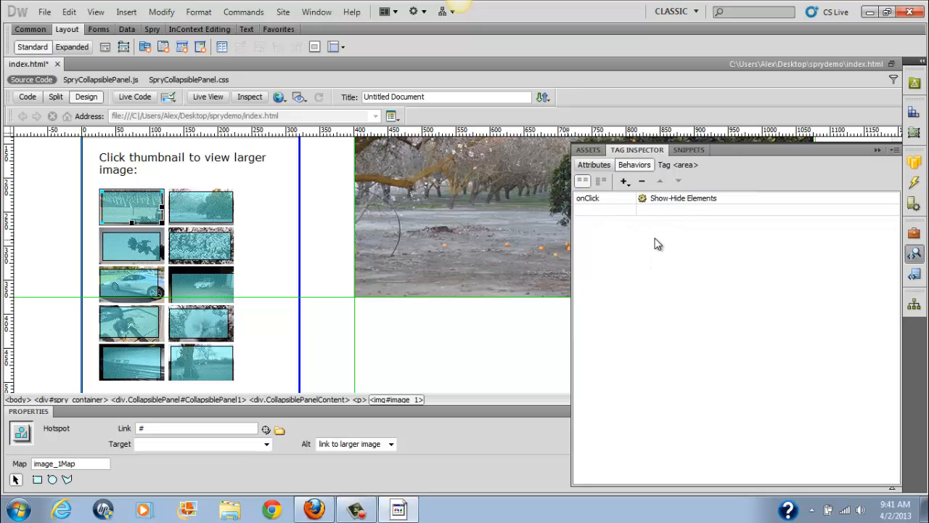
{"action": "left_click", "coordinate": [44, 12]}
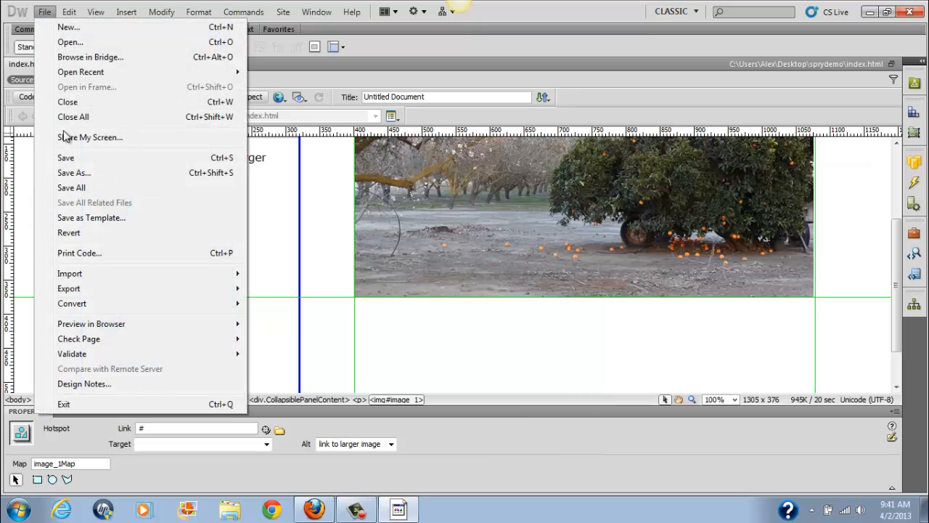
{"action": "left_click", "coordinate": [72, 157]}
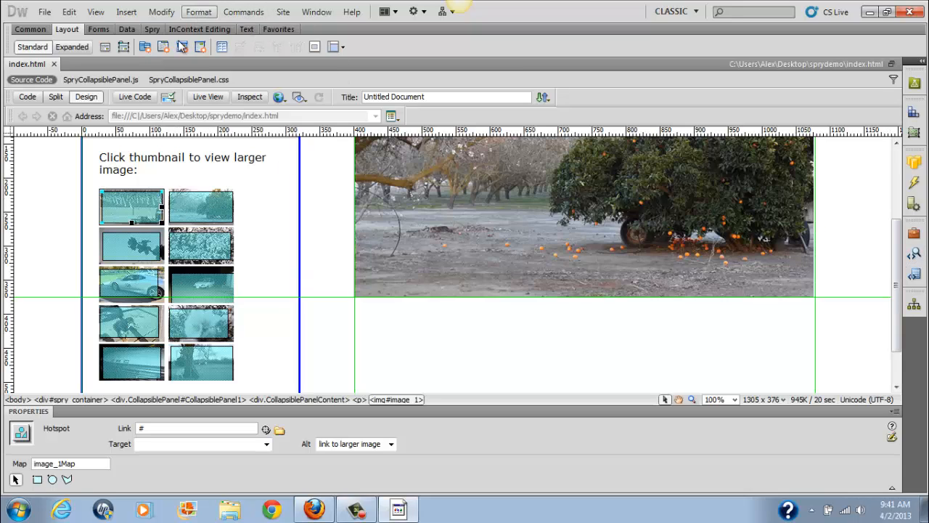
Display the first hotspot's behaviors again and try to set the Show-Hide Elements event to onClick.
{"action": "left_click", "coordinate": [312, 14]}
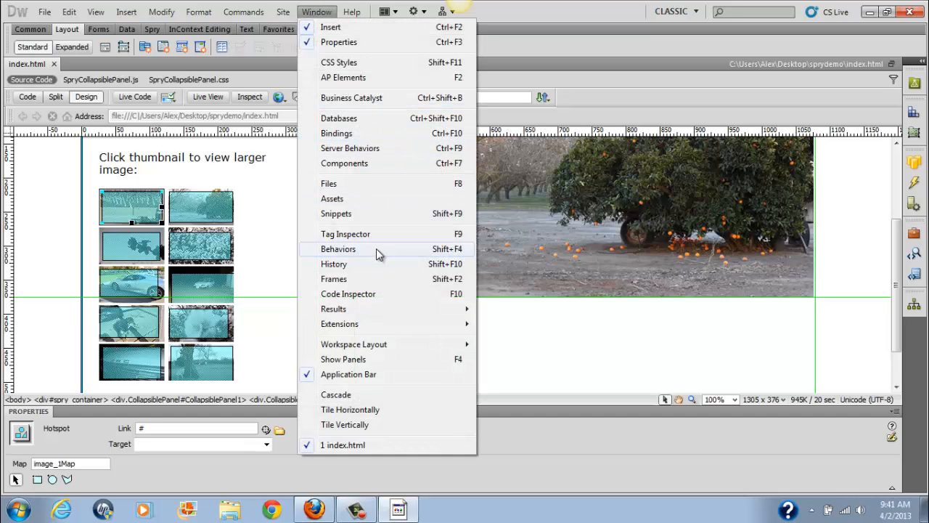
{"action": "left_click", "coordinate": [339, 249]}
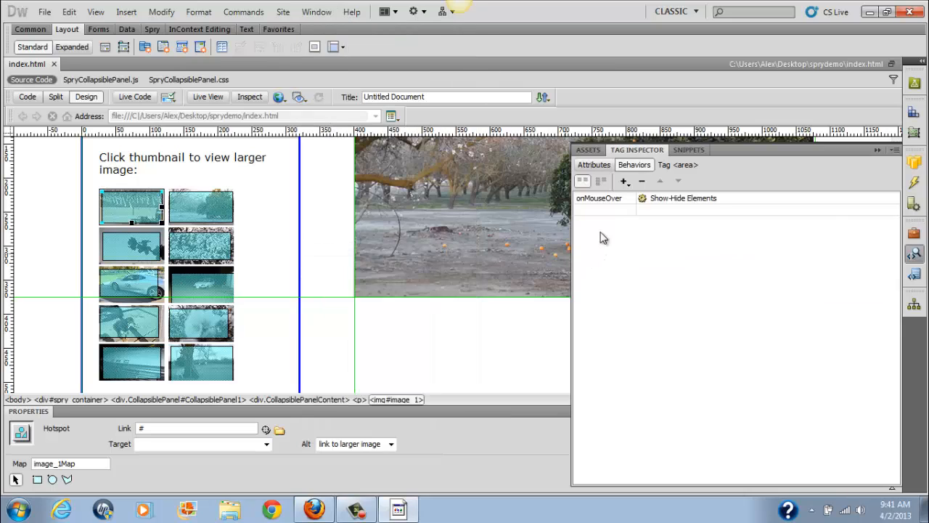
{"action": "left_click", "coordinate": [631, 199]}
{"action": "left_click", "coordinate": [630, 199]}
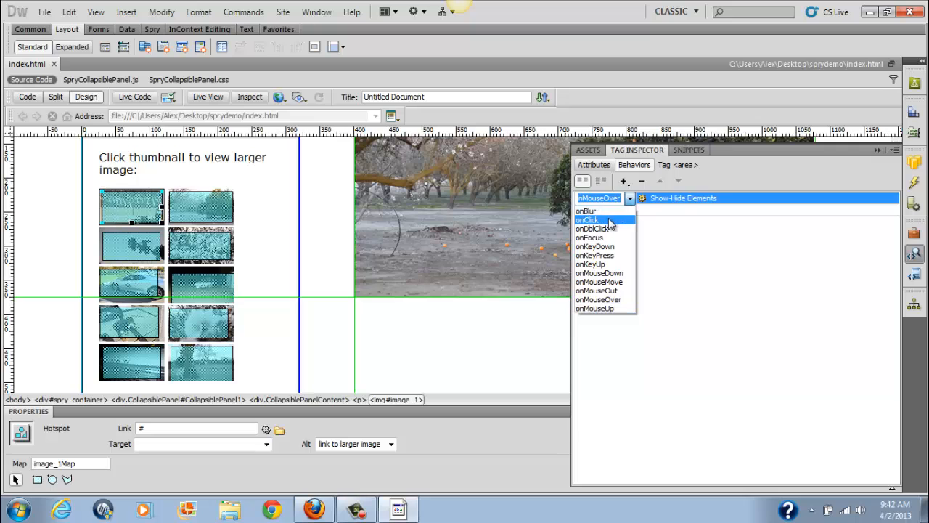
{"action": "left_click", "coordinate": [607, 219]}
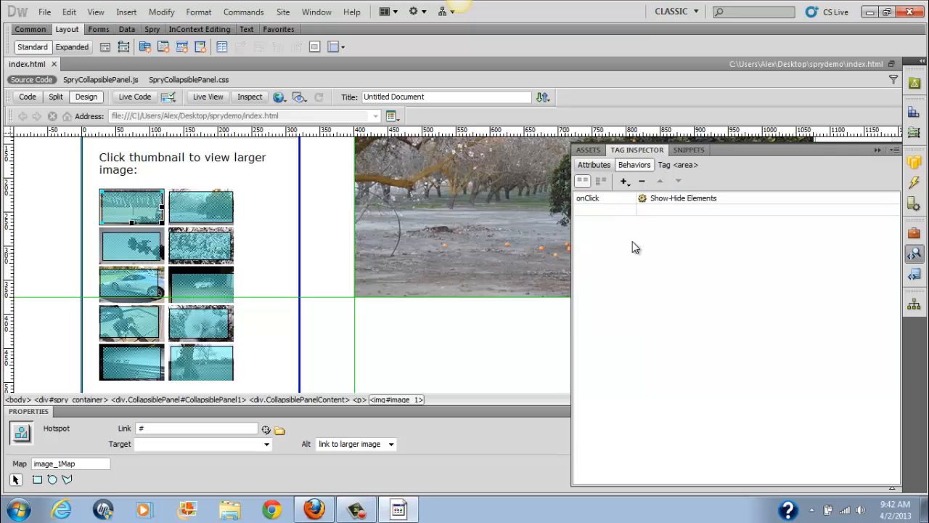
{"action": "left_click", "coordinate": [44, 12]}
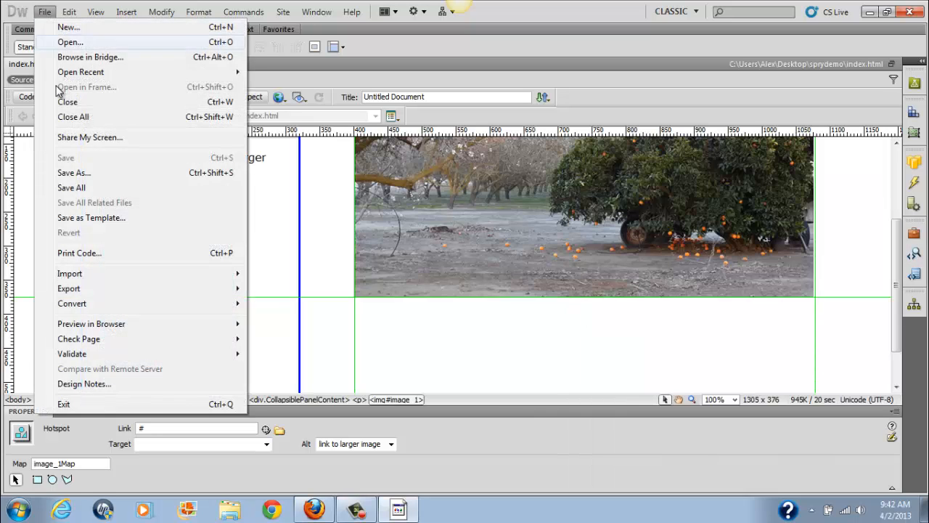
Reopen the first hotspot's behaviors and set the Show-Hide Elements event to onClick once more.
{"action": "left_click", "coordinate": [916, 253]}
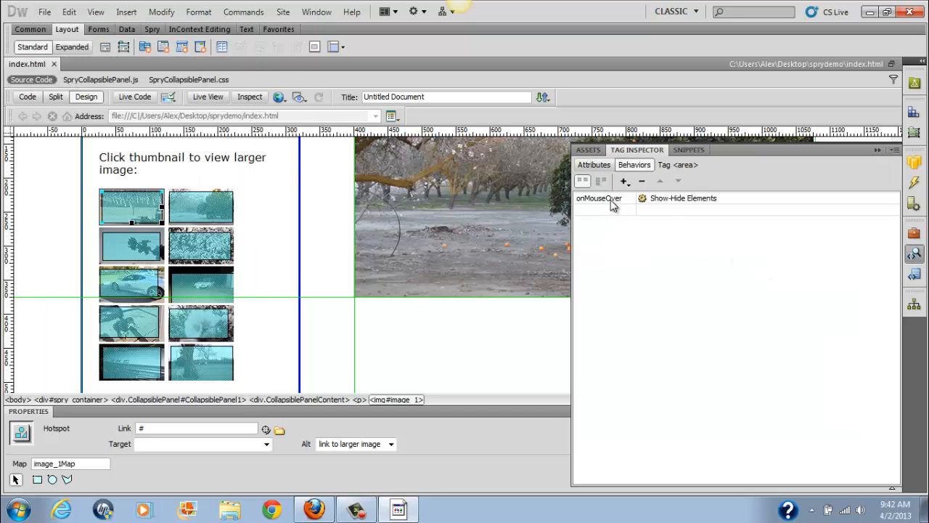
{"action": "left_click", "coordinate": [629, 201]}
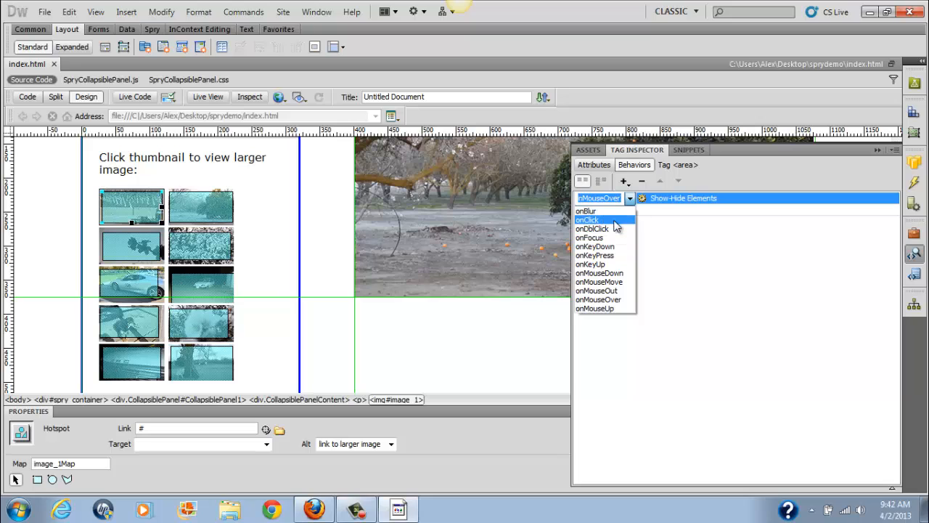
{"action": "left_click", "coordinate": [613, 220]}
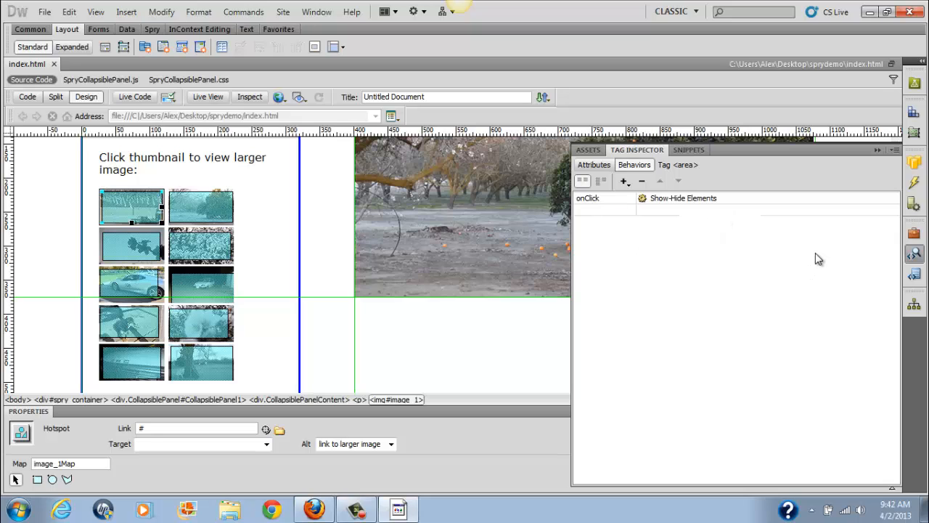
{"action": "left_click", "coordinate": [630, 197]}
{"action": "left_click", "coordinate": [630, 198]}
{"action": "left_click", "coordinate": [629, 209]}
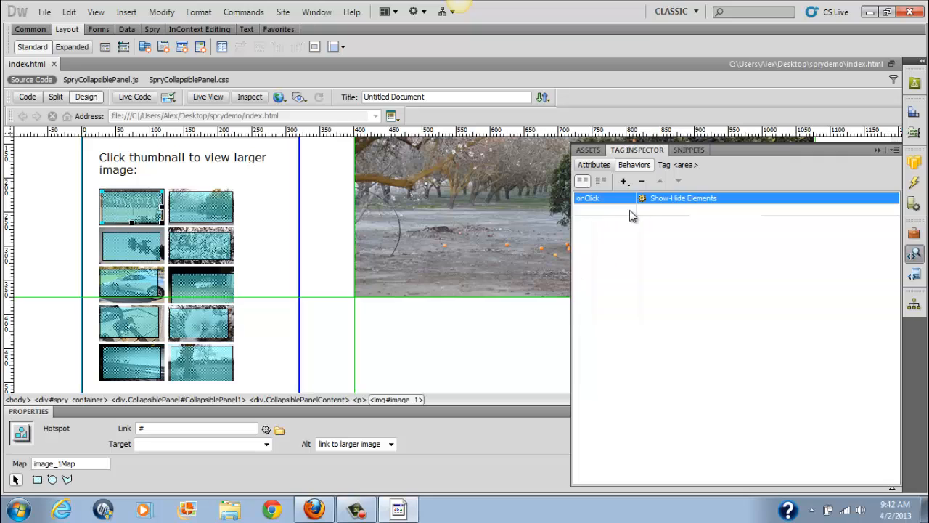
Switch the Show-Hide Elements event to onDblClick and back to onClick for the first hotspot.
{"action": "left_click", "coordinate": [631, 197]}
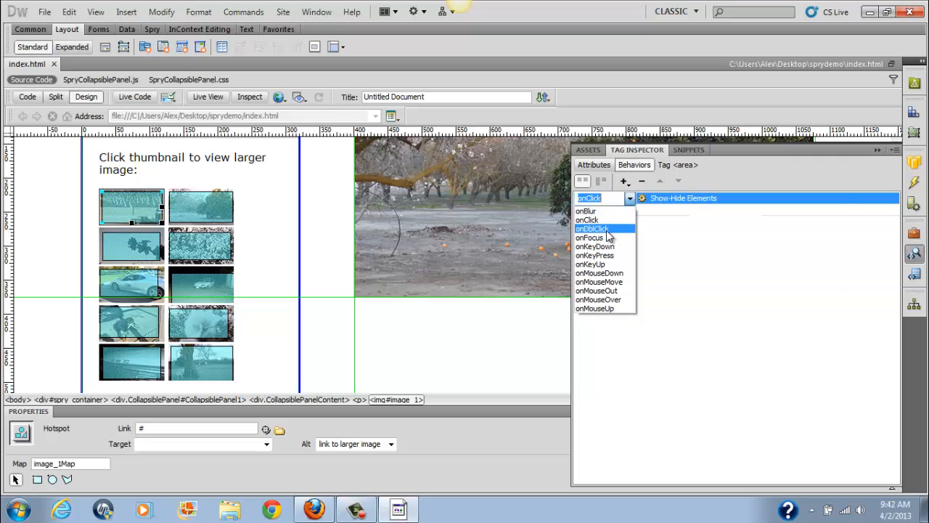
{"action": "left_click", "coordinate": [626, 231]}
{"action": "left_click", "coordinate": [630, 198]}
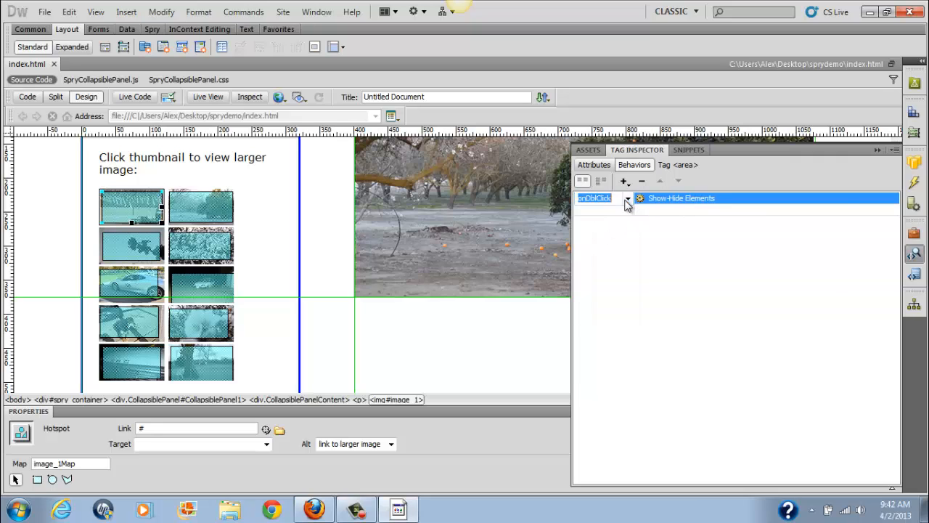
{"action": "left_click", "coordinate": [627, 199]}
{"action": "left_click", "coordinate": [607, 220]}
{"action": "left_click", "coordinate": [698, 248]}
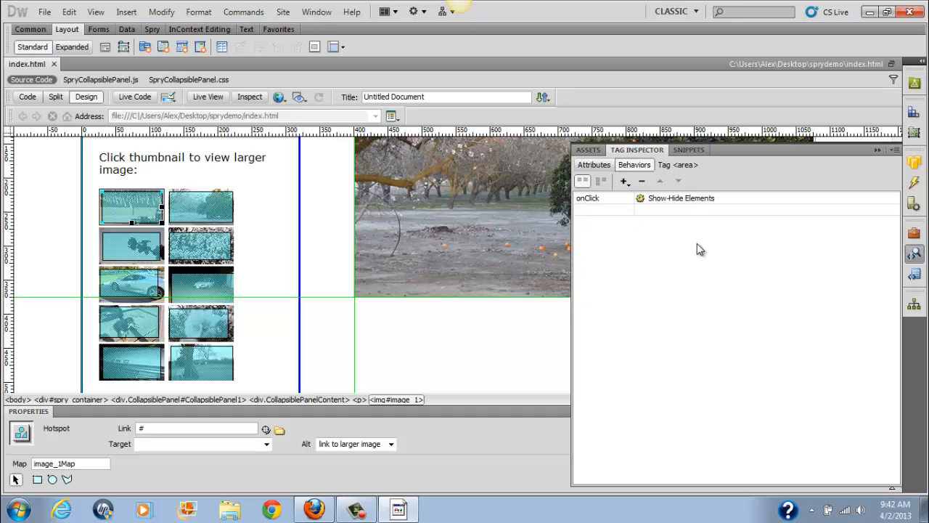
Save all files and start a Show-Hide Elements behavior on the second thumbnail's hotspot.
{"action": "left_click", "coordinate": [44, 12]}
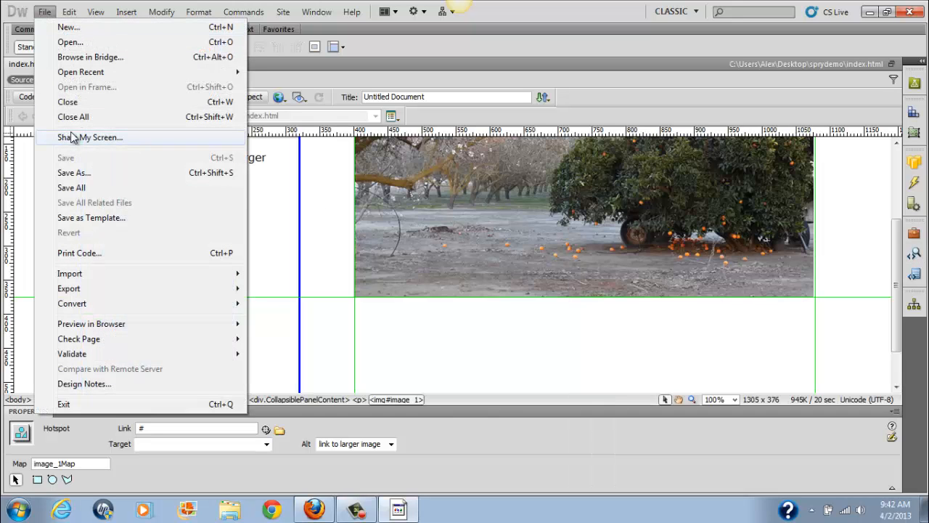
{"action": "left_click", "coordinate": [82, 188]}
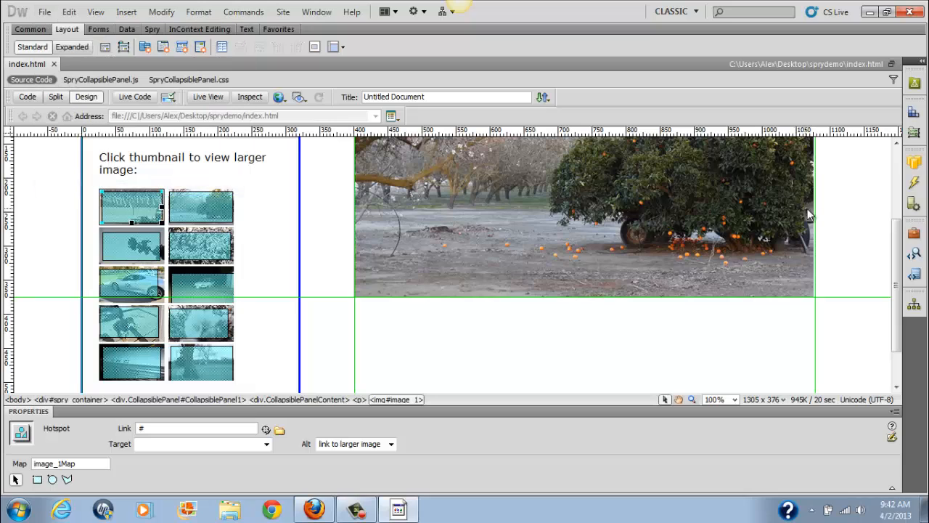
{"action": "left_click", "coordinate": [198, 219]}
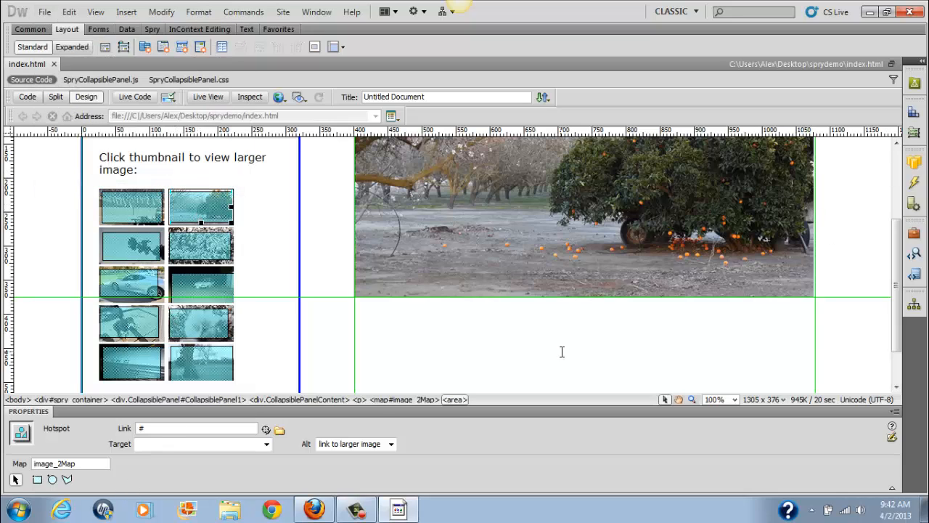
{"action": "left_click", "coordinate": [911, 254]}
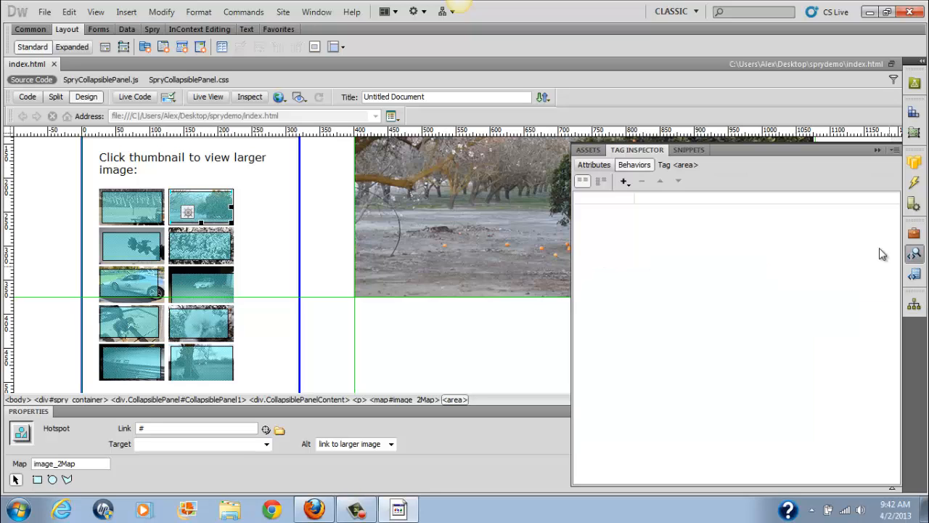
{"action": "left_click", "coordinate": [623, 181]}
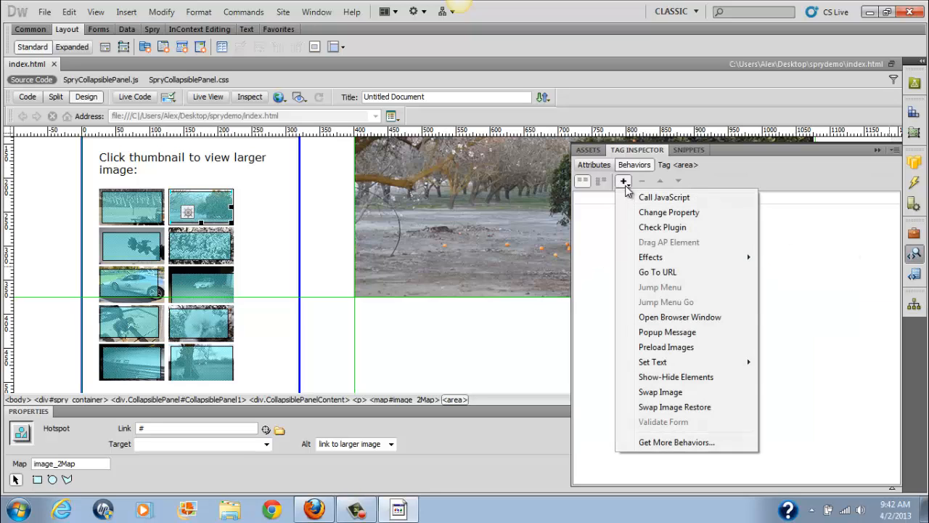
{"action": "left_click", "coordinate": [676, 377]}
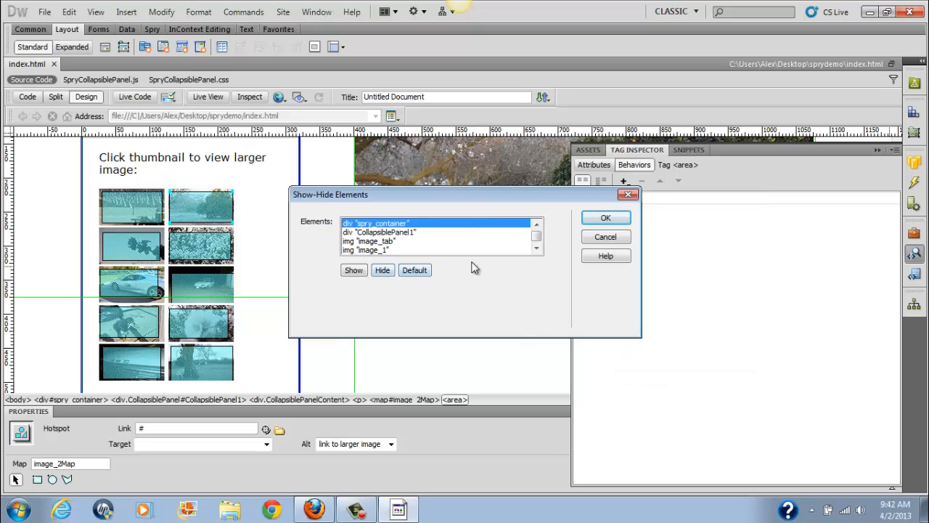
Set image1_div to hide and image2_div to show in the second hotspot's behavior.
{"action": "left_click", "coordinate": [537, 248]}
{"action": "left_click", "coordinate": [537, 249]}
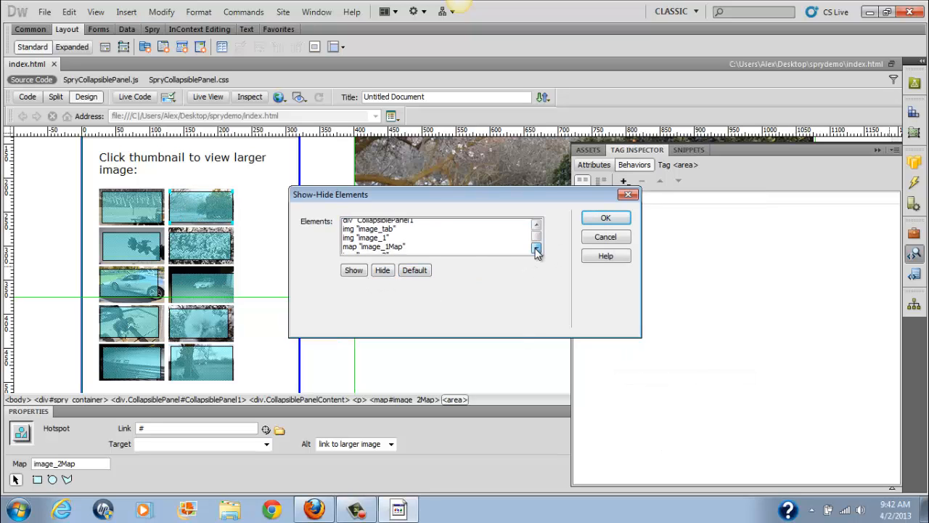
{"action": "left_click", "coordinate": [536, 249]}
{"action": "left_click", "coordinate": [536, 249]}
{"action": "left_click", "coordinate": [537, 249]}
{"action": "left_click", "coordinate": [537, 249]}
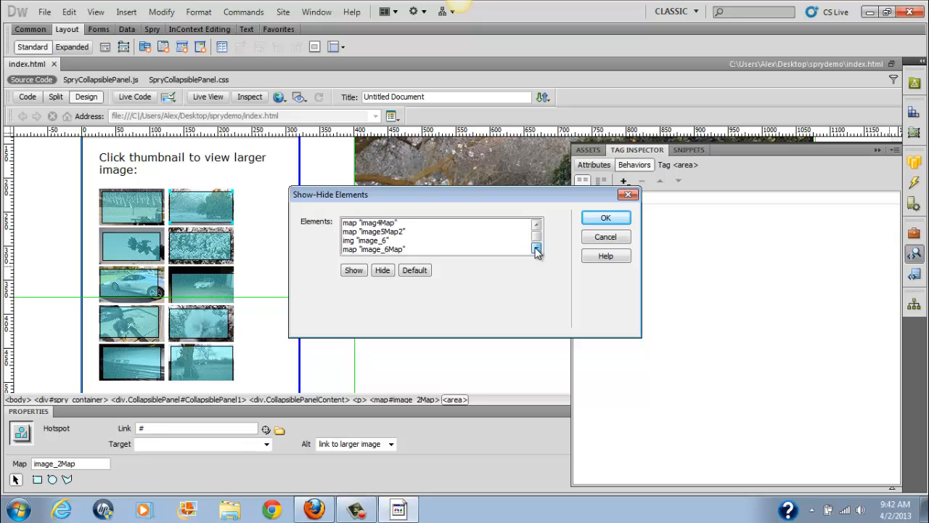
{"action": "left_click", "coordinate": [537, 249]}
{"action": "left_click", "coordinate": [536, 249]}
{"action": "left_click", "coordinate": [537, 249]}
{"action": "left_click", "coordinate": [536, 249]}
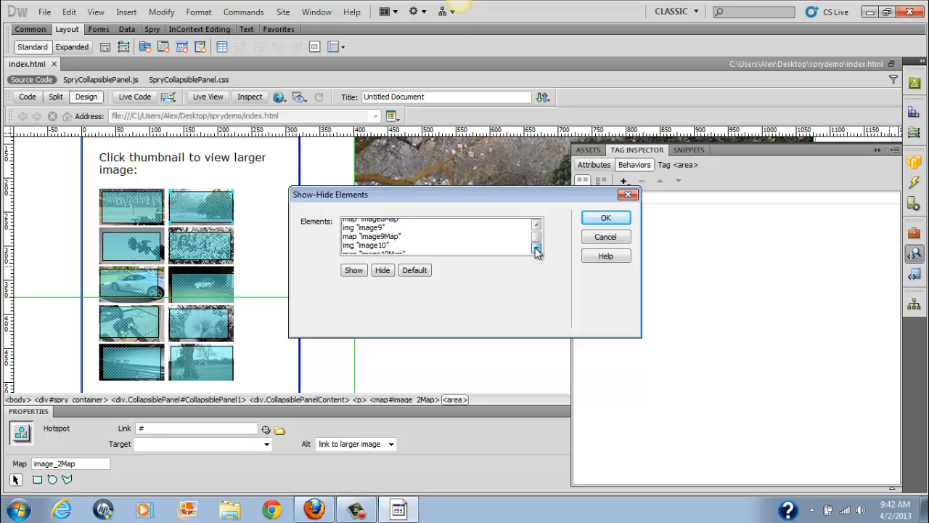
{"action": "left_click", "coordinate": [536, 249]}
{"action": "left_click", "coordinate": [536, 248]}
{"action": "left_click", "coordinate": [537, 249]}
{"action": "left_click", "coordinate": [537, 249]}
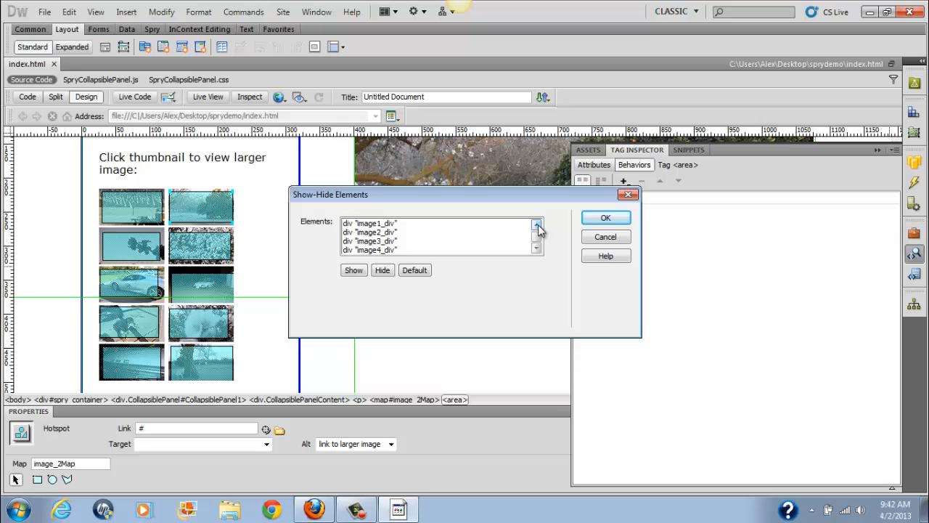
{"action": "left_click", "coordinate": [387, 226]}
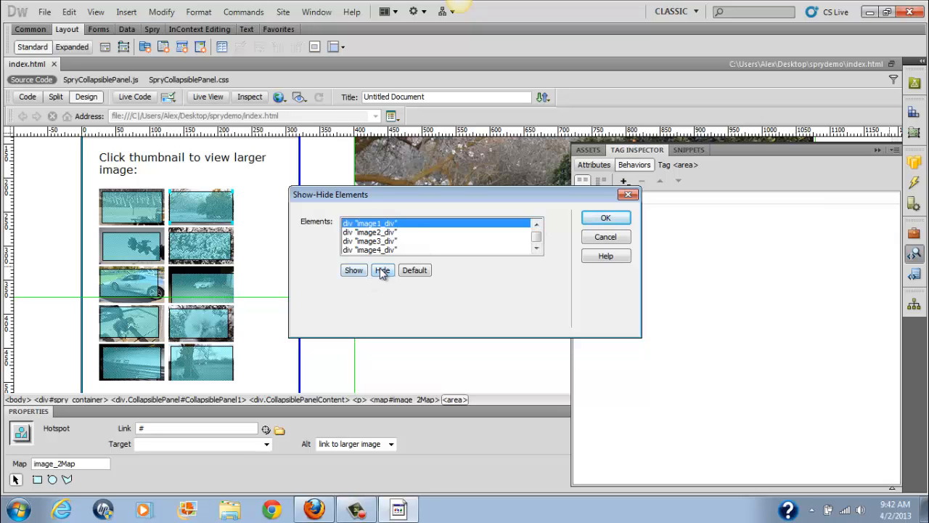
{"action": "left_click", "coordinate": [382, 271]}
{"action": "left_click", "coordinate": [385, 232]}
{"action": "left_click", "coordinate": [382, 270]}
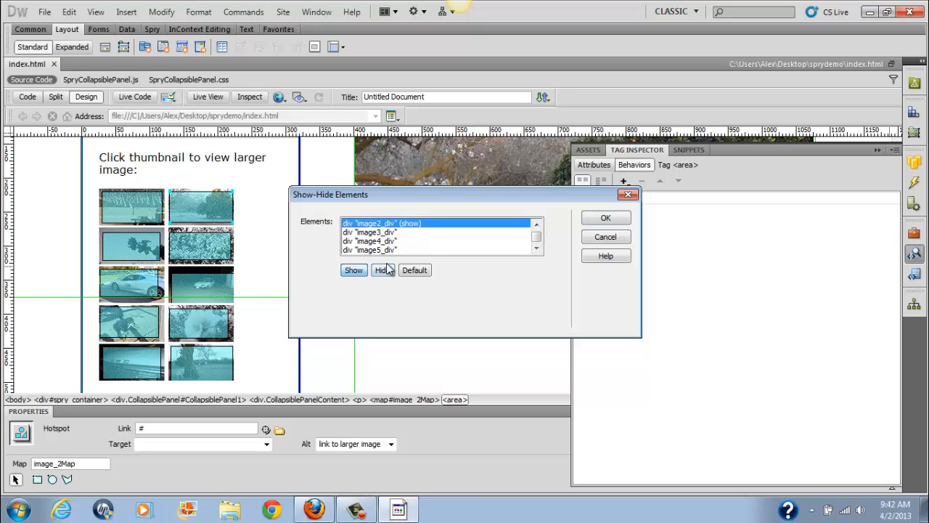
Set image3_div through image10_div to hide and apply the second hotspot's behavior.
{"action": "left_click", "coordinate": [389, 232]}
{"action": "left_click", "coordinate": [385, 269]}
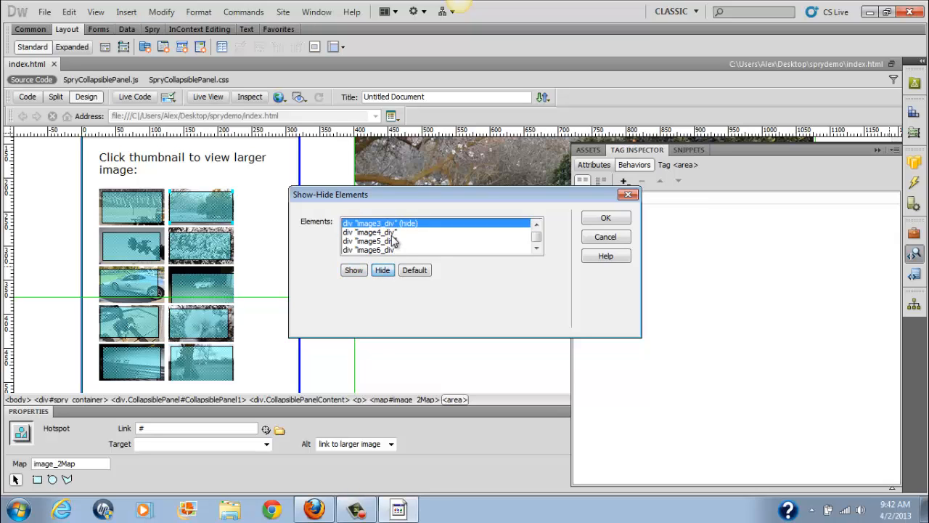
{"action": "left_click", "coordinate": [390, 232]}
{"action": "left_click", "coordinate": [382, 270]}
{"action": "left_click", "coordinate": [392, 234]}
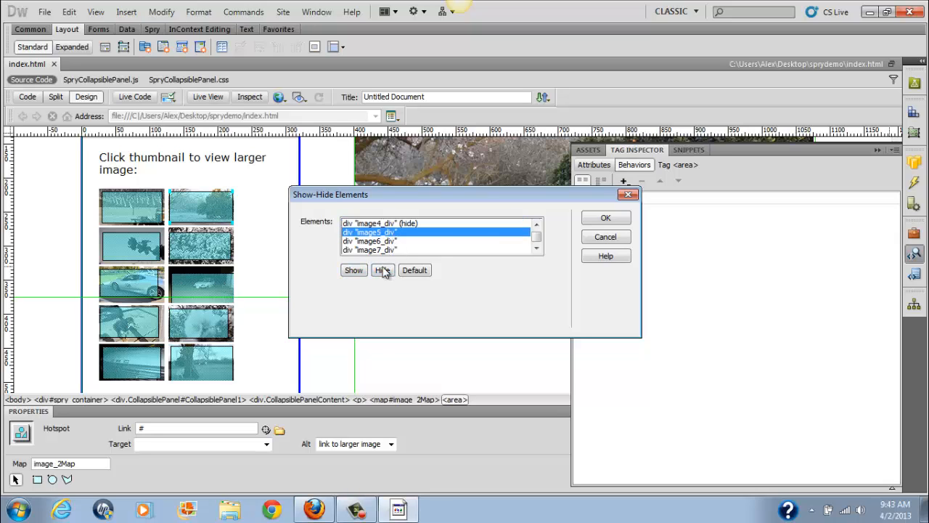
{"action": "left_click", "coordinate": [383, 271]}
{"action": "left_click", "coordinate": [390, 232]}
{"action": "left_click", "coordinate": [382, 270]}
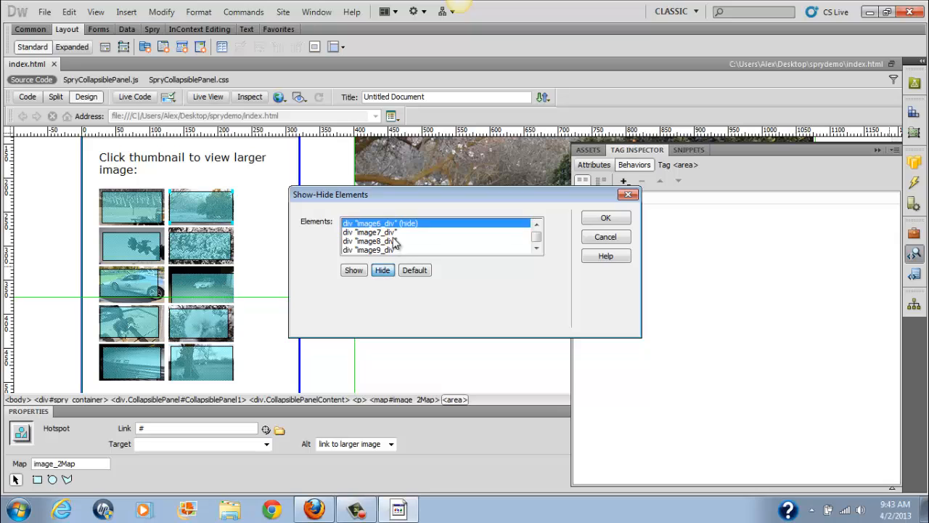
{"action": "left_click", "coordinate": [392, 233]}
{"action": "left_click", "coordinate": [382, 270]}
{"action": "left_click", "coordinate": [390, 233]}
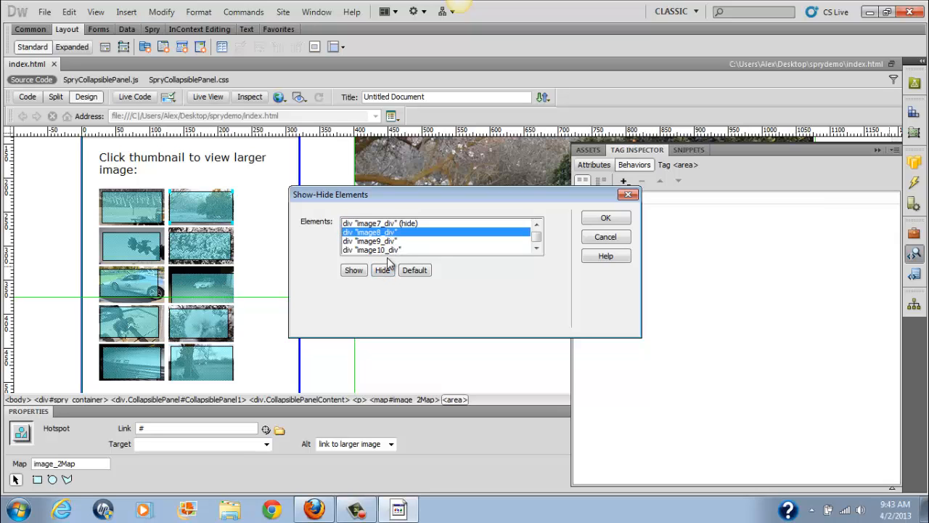
{"action": "left_click", "coordinate": [383, 270]}
{"action": "left_click", "coordinate": [394, 241]}
{"action": "left_click", "coordinate": [382, 270]}
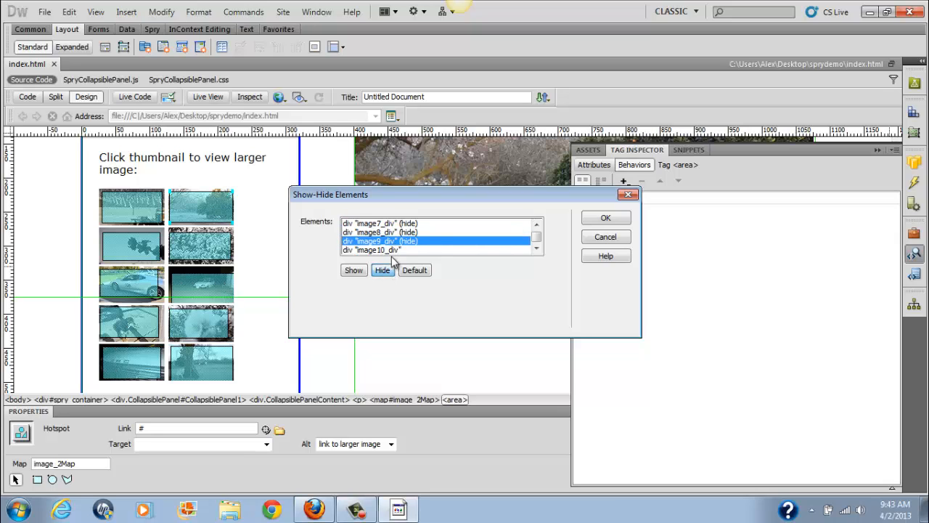
{"action": "left_click", "coordinate": [392, 249]}
{"action": "left_click", "coordinate": [382, 270]}
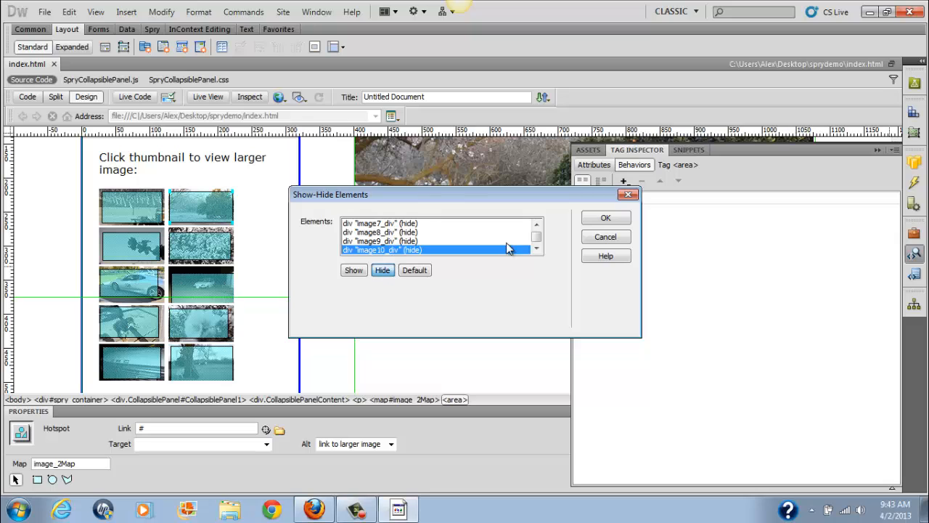
{"action": "left_click", "coordinate": [606, 219]}
Change the event of the second hotspot's Show-Hide Elements behavior to onClick and save the page.
{"action": "left_click", "coordinate": [629, 200]}
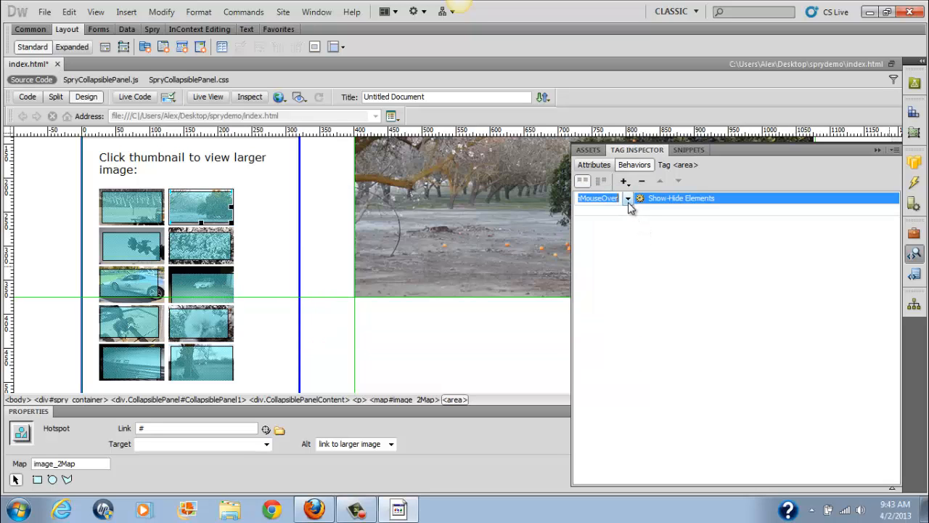
{"action": "left_click", "coordinate": [628, 201]}
{"action": "left_click", "coordinate": [614, 219]}
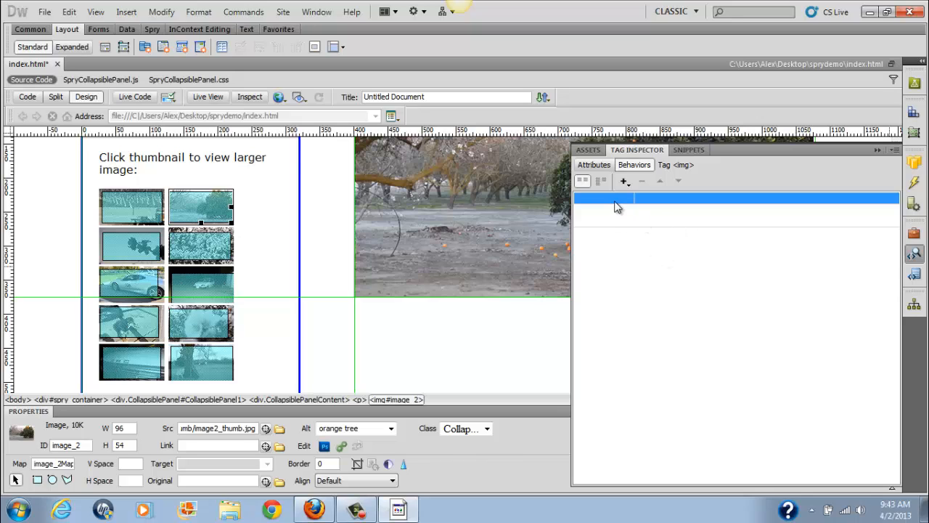
{"action": "left_click", "coordinate": [44, 11]}
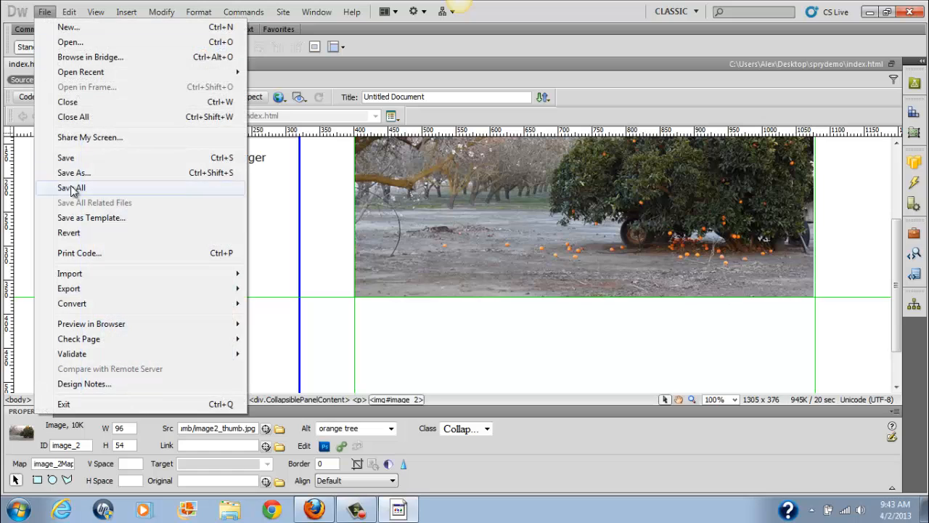
{"action": "left_click", "coordinate": [65, 158]}
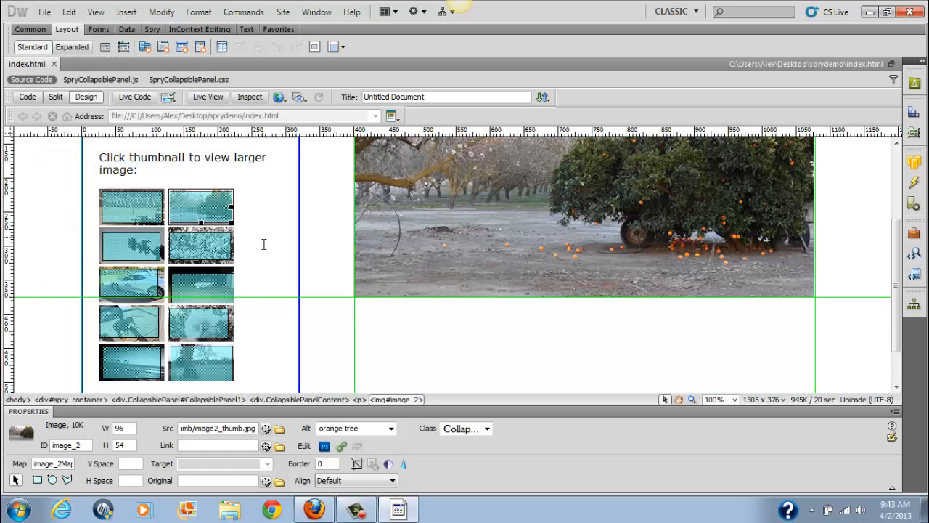
{"action": "left_click", "coordinate": [918, 257]}
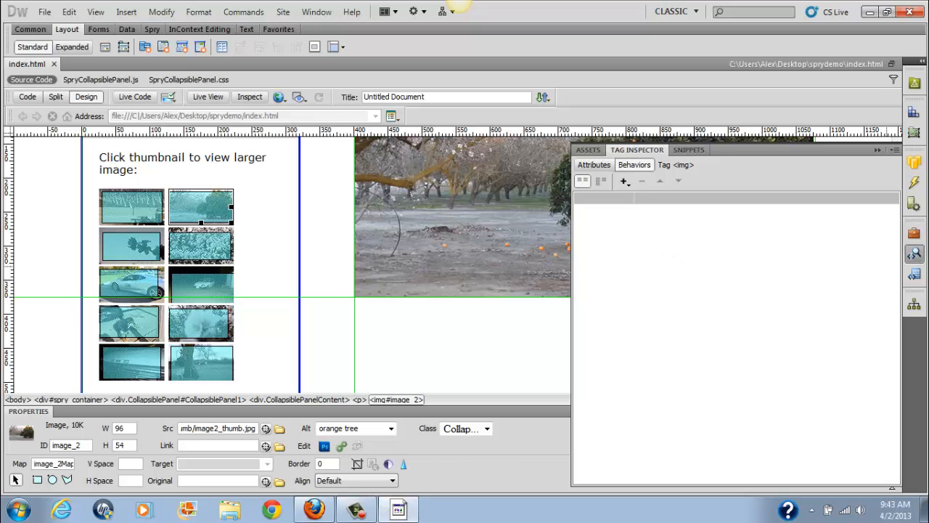
{"action": "left_click", "coordinate": [920, 258]}
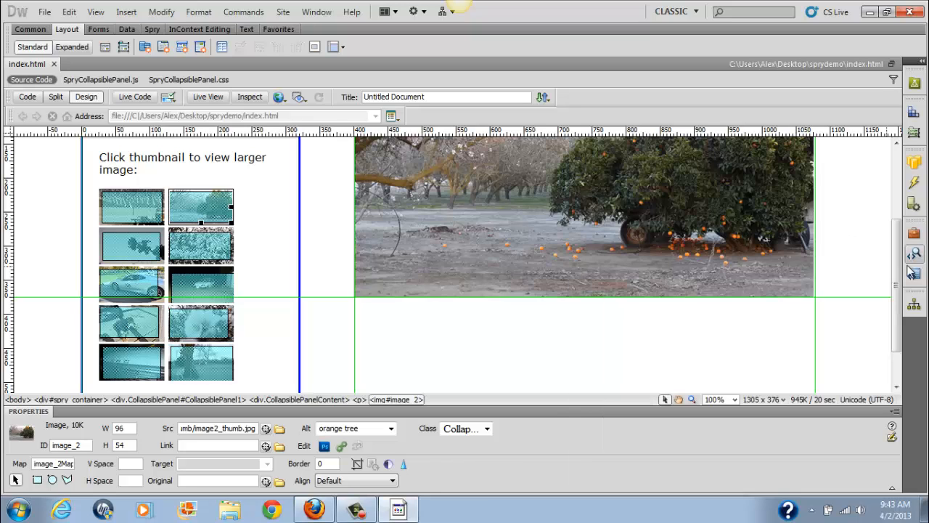
Start a Show-Hide Elements behavior on the hotspot of the third thumbnail, in image_3Map.
{"action": "left_click", "coordinate": [151, 251]}
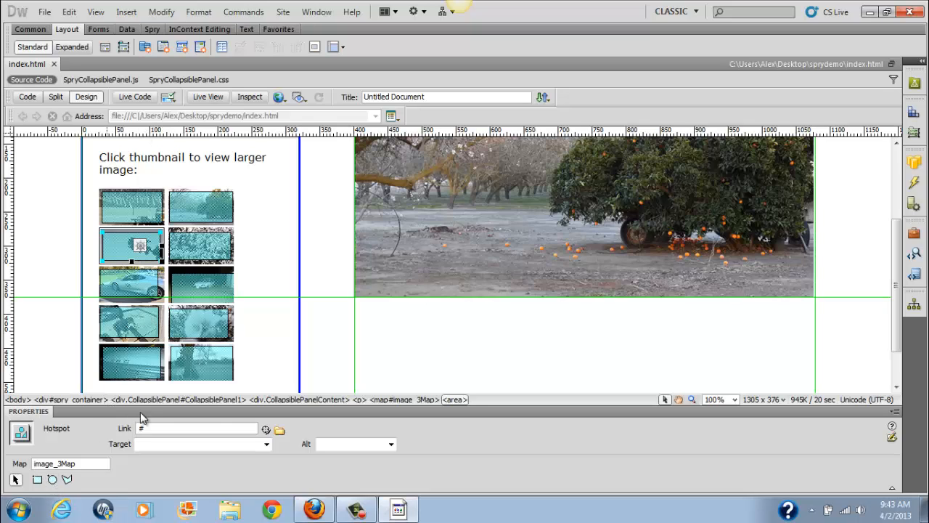
{"action": "left_click", "coordinate": [913, 253]}
{"action": "left_click", "coordinate": [625, 182]}
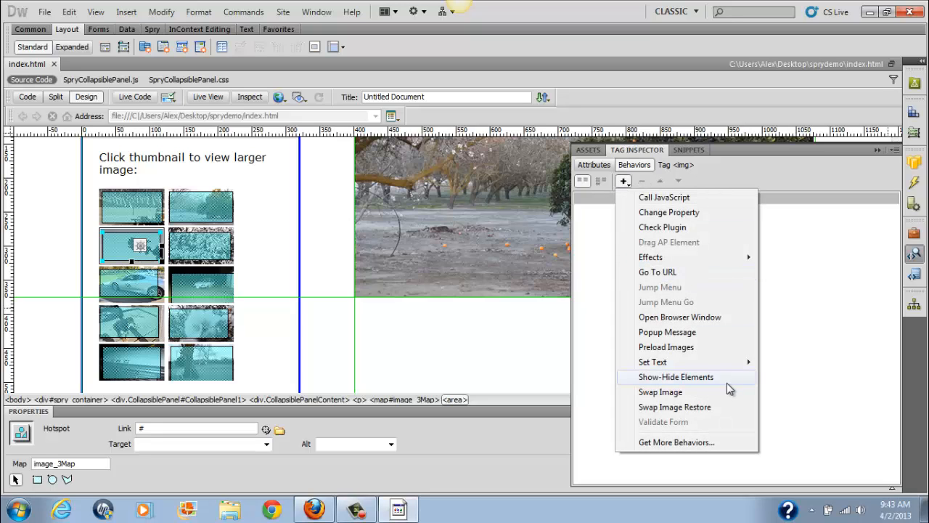
{"action": "left_click", "coordinate": [697, 378]}
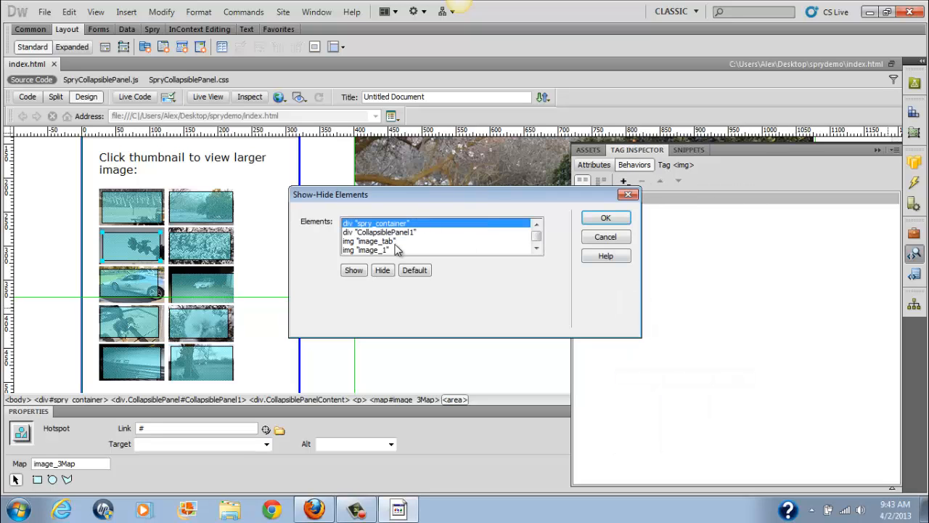
Set image1_div and image2_div to hide and image3_div to show in the third hotspot's behavior.
{"action": "left_click_drag", "start_coordinate": [539, 250], "coordinate": [535, 225]}
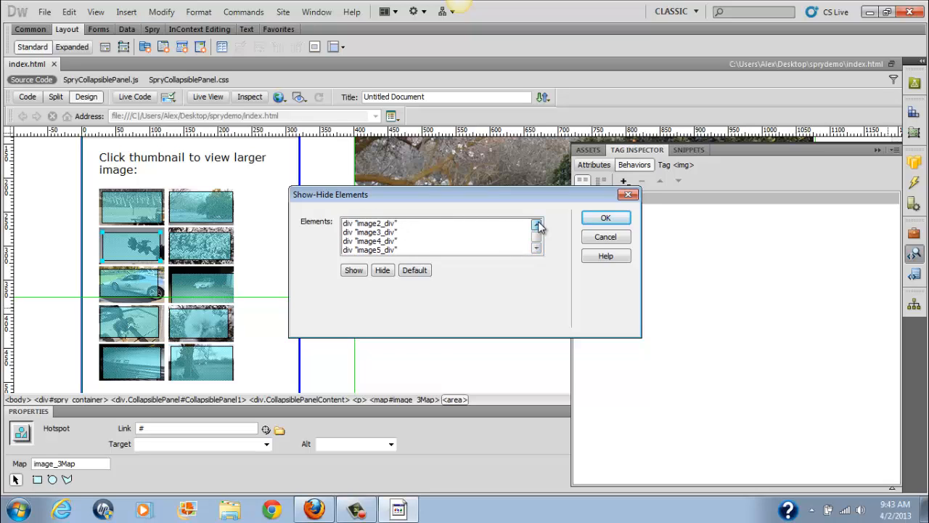
{"action": "left_click", "coordinate": [387, 225]}
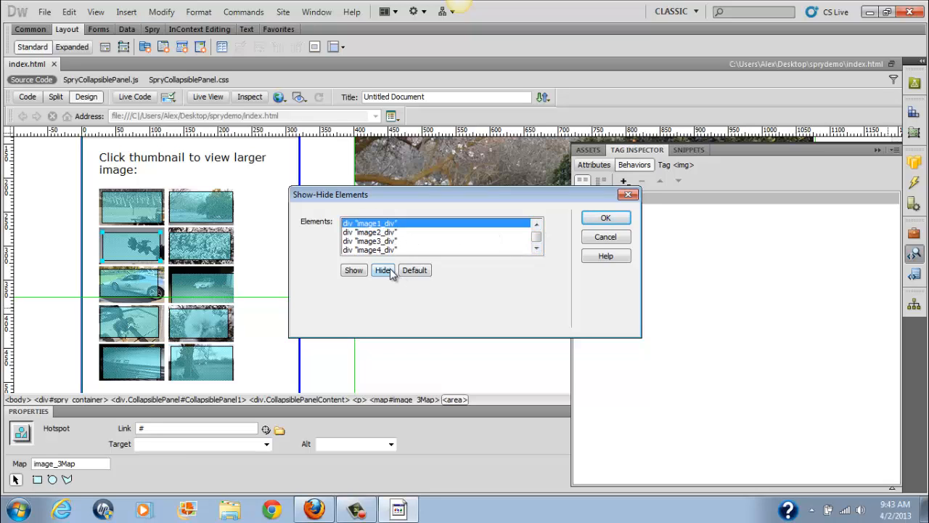
{"action": "left_click", "coordinate": [390, 268]}
{"action": "left_click", "coordinate": [389, 232]}
{"action": "left_click", "coordinate": [386, 270]}
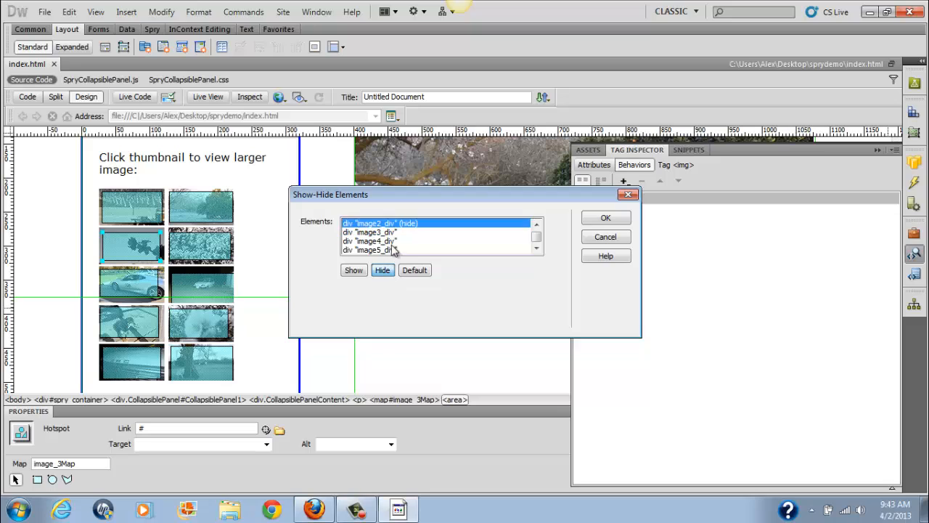
{"action": "left_click", "coordinate": [389, 233]}
{"action": "left_click", "coordinate": [370, 270]}
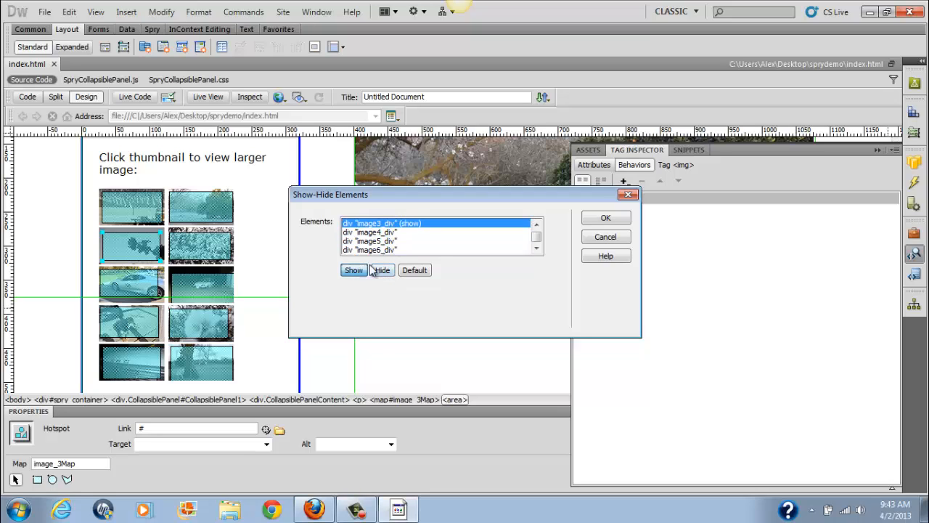
Set image4_div through image10_div to hide in the third hotspot's behavior.
{"action": "left_click", "coordinate": [390, 233]}
{"action": "left_click", "coordinate": [383, 270]}
{"action": "left_click", "coordinate": [390, 232]}
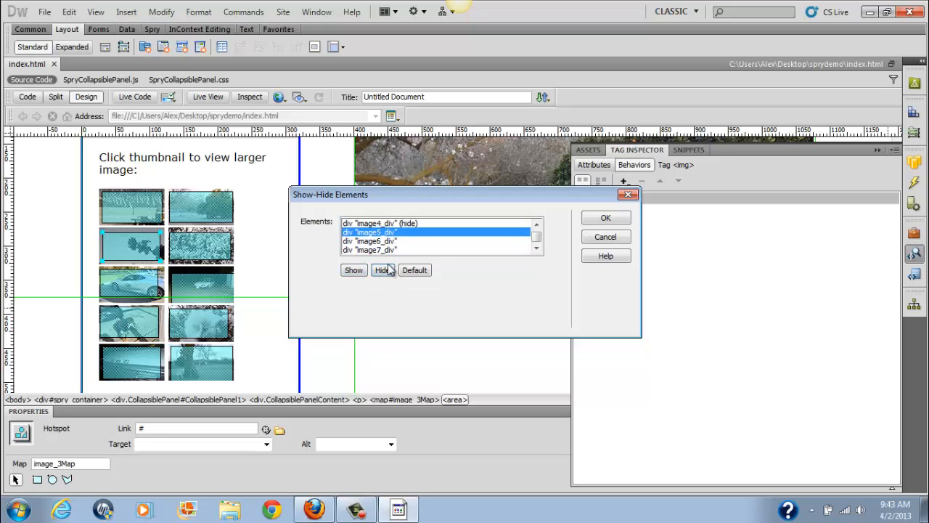
{"action": "left_click", "coordinate": [382, 270]}
{"action": "left_click", "coordinate": [390, 232]}
{"action": "left_click", "coordinate": [383, 271]}
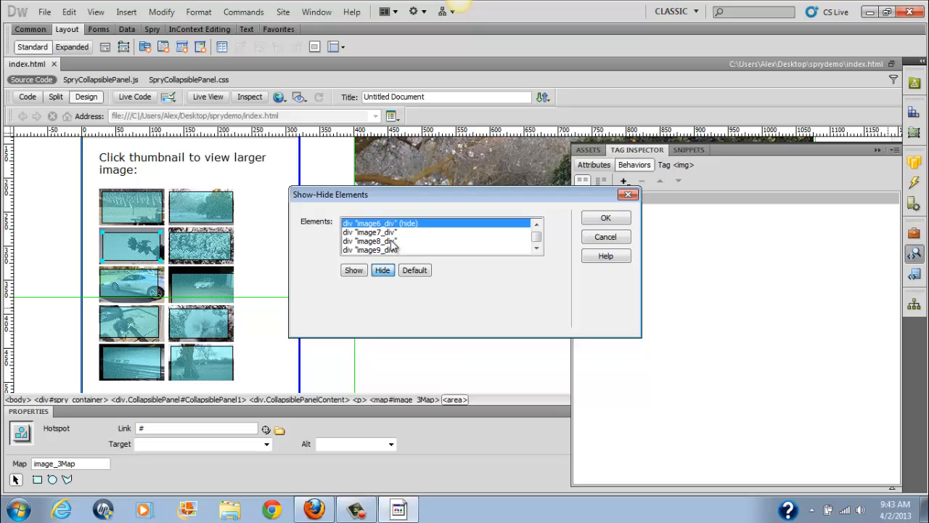
{"action": "left_click", "coordinate": [391, 233]}
{"action": "left_click", "coordinate": [382, 270]}
{"action": "left_click", "coordinate": [387, 232]}
{"action": "left_click", "coordinate": [382, 270]}
{"action": "left_click", "coordinate": [392, 241]}
{"action": "left_click", "coordinate": [385, 270]}
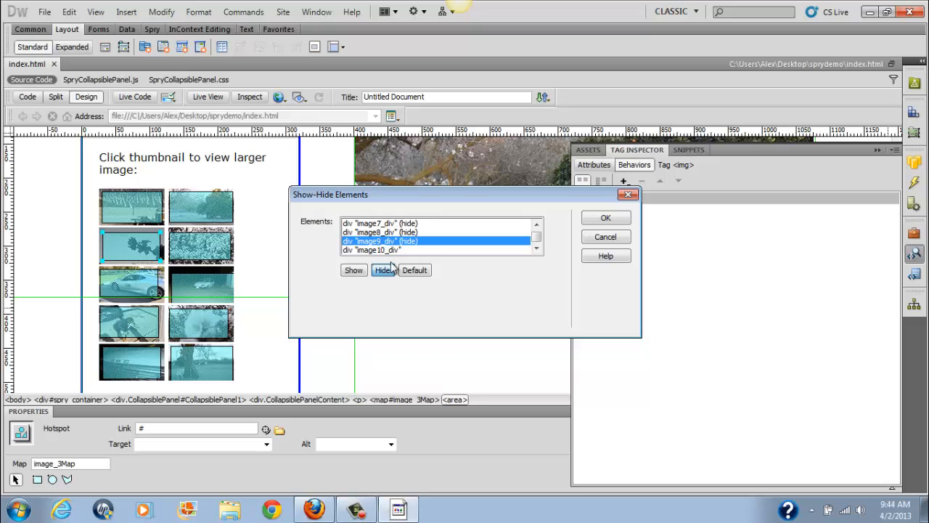
{"action": "left_click", "coordinate": [396, 250]}
{"action": "left_click", "coordinate": [391, 270]}
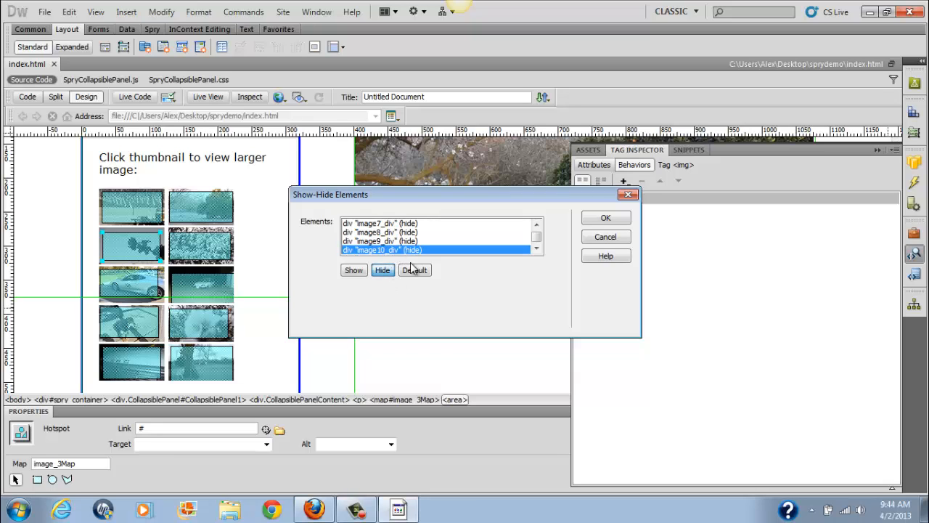
Accept the third hotspot's Show-Hide Elements behavior, change its event to onClick, and save the page.
{"action": "left_click", "coordinate": [606, 218]}
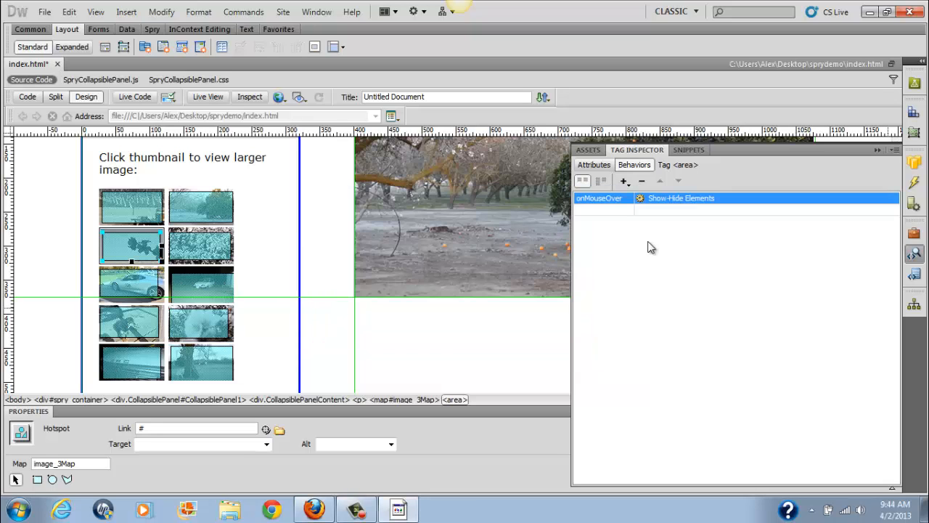
{"action": "left_click", "coordinate": [617, 199]}
{"action": "left_click", "coordinate": [628, 199]}
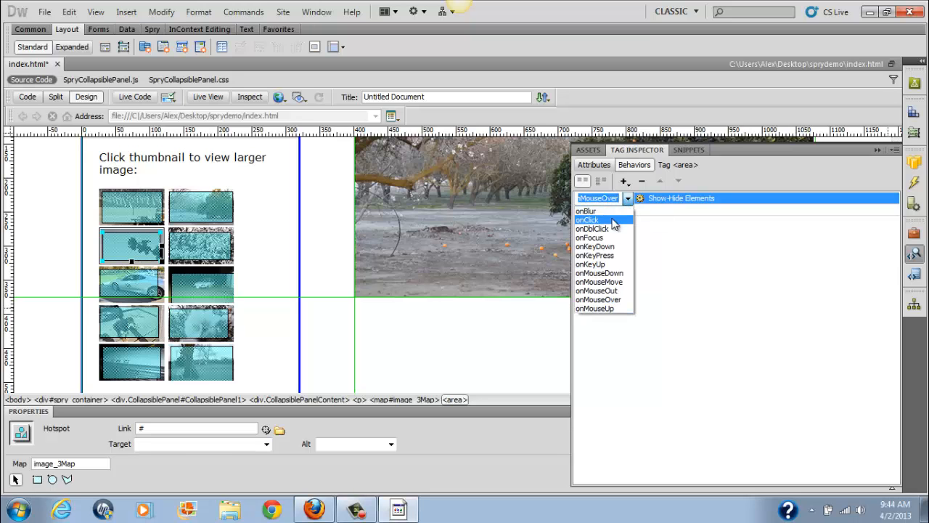
{"action": "left_click", "coordinate": [613, 220]}
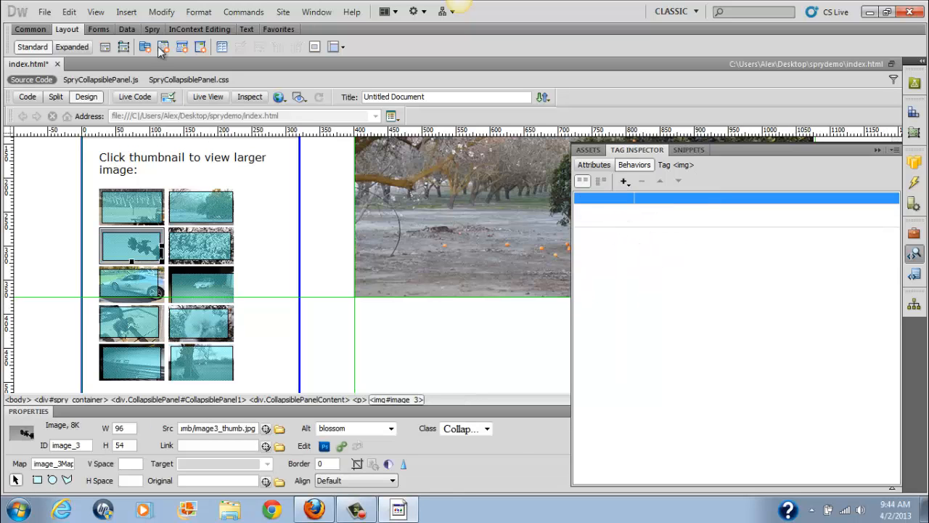
{"action": "left_click", "coordinate": [45, 12]}
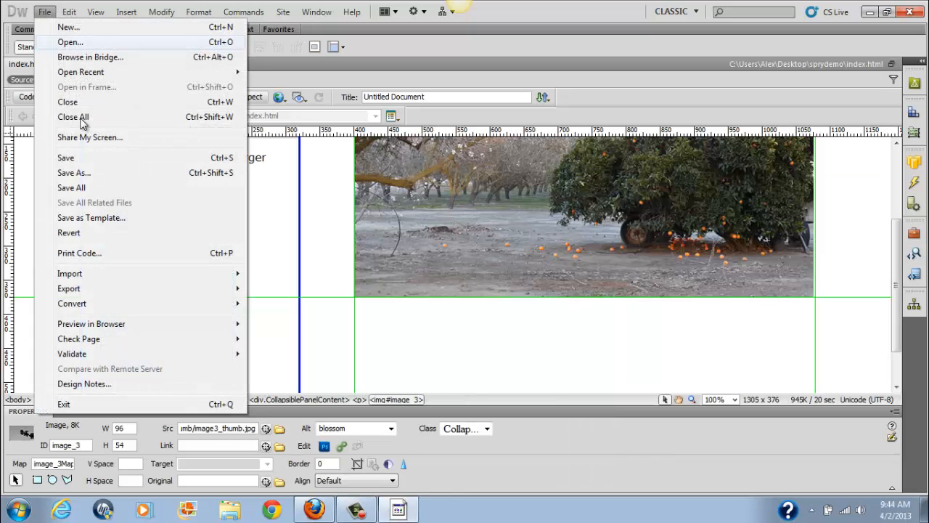
{"action": "left_click", "coordinate": [83, 157]}
Preview the page in Firefox and test how the first three thumbnails switch the large image.
{"action": "left_click", "coordinate": [45, 12]}
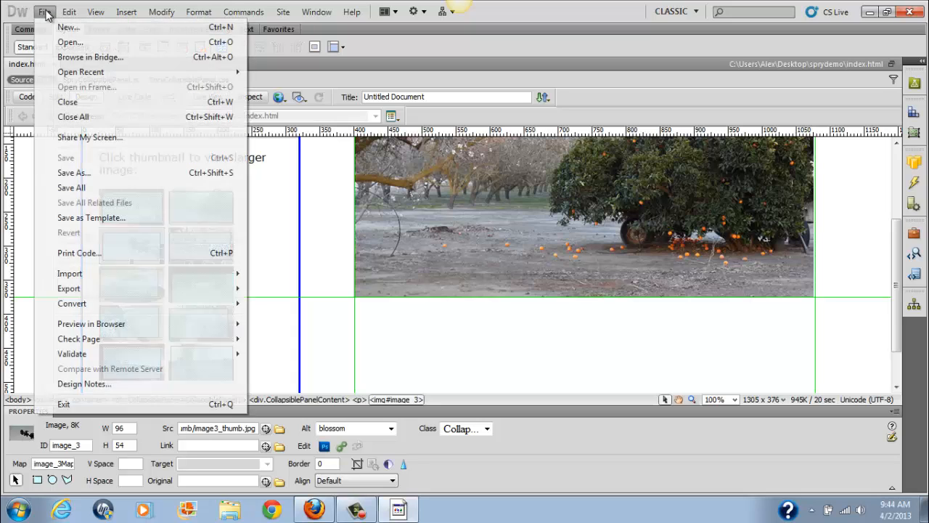
{"action": "mouse_move", "coordinate": [155, 328]}
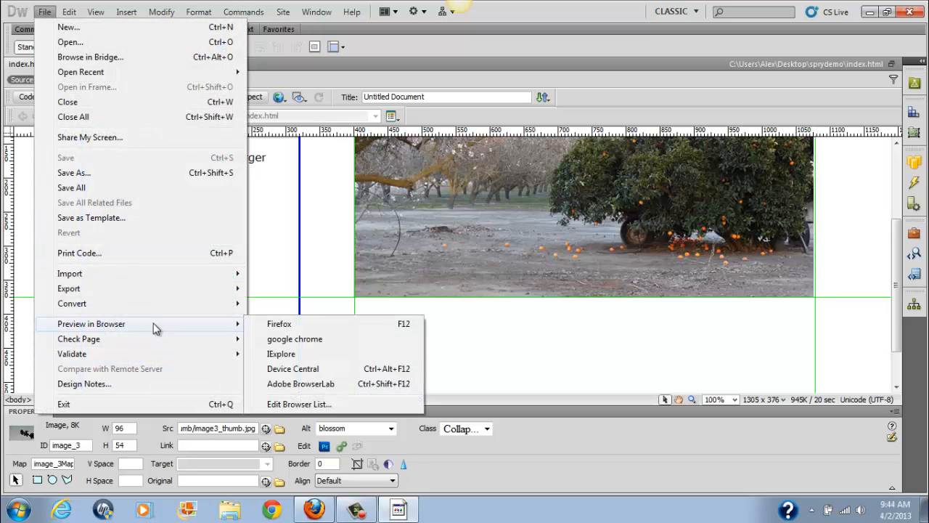
{"action": "left_click", "coordinate": [301, 324]}
{"action": "left_click", "coordinate": [142, 254]}
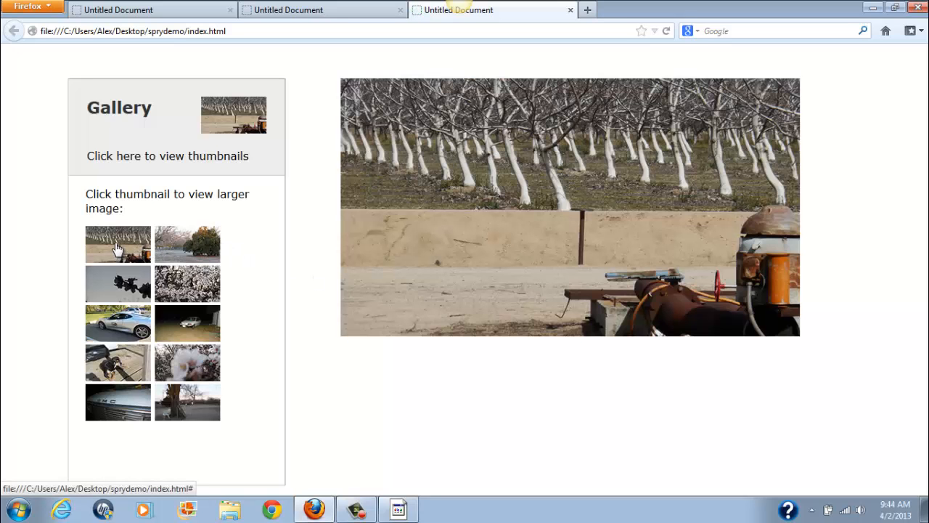
{"action": "left_click", "coordinate": [195, 251]}
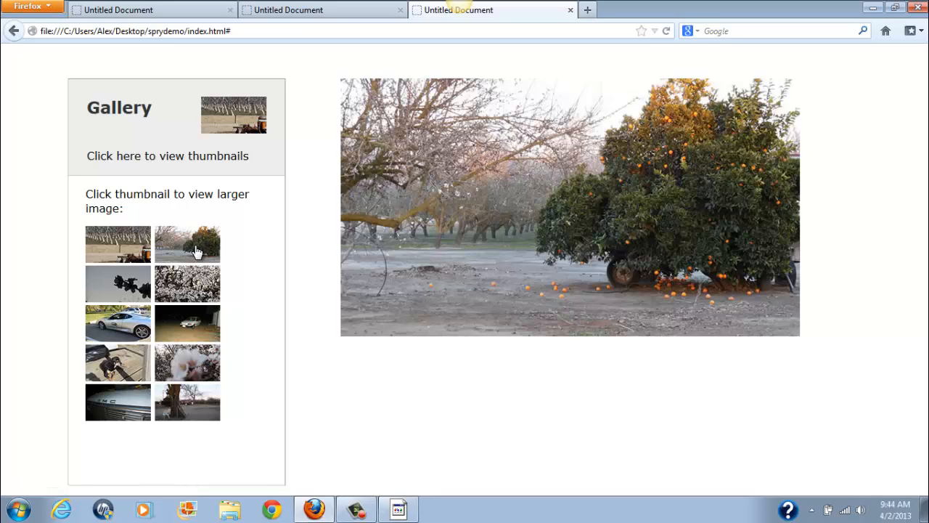
{"action": "left_click", "coordinate": [129, 288]}
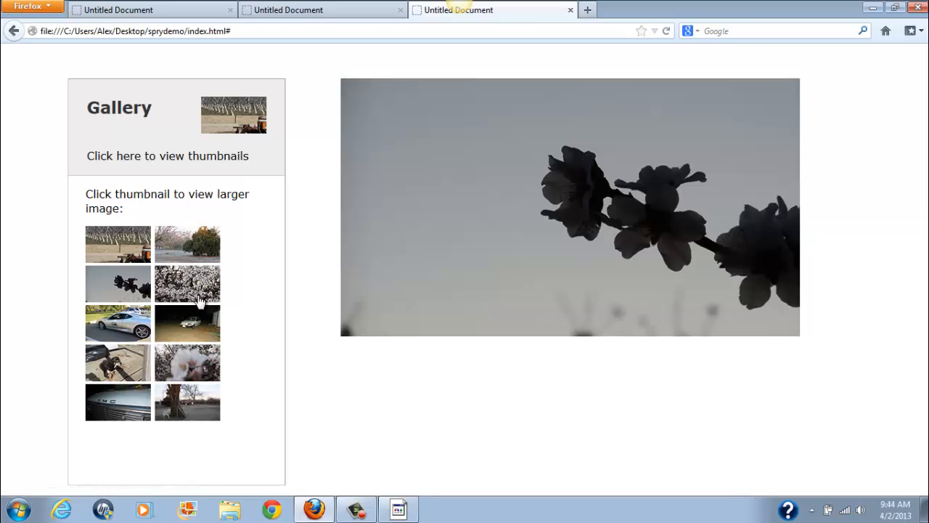
{"action": "left_click", "coordinate": [171, 260]}
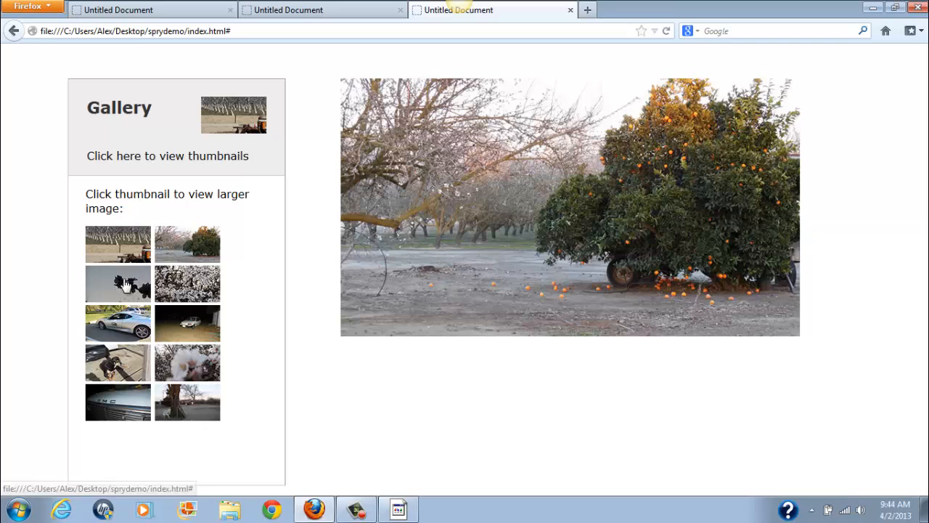
{"action": "left_click", "coordinate": [129, 284]}
{"action": "left_click", "coordinate": [191, 250]}
{"action": "left_click", "coordinate": [125, 297]}
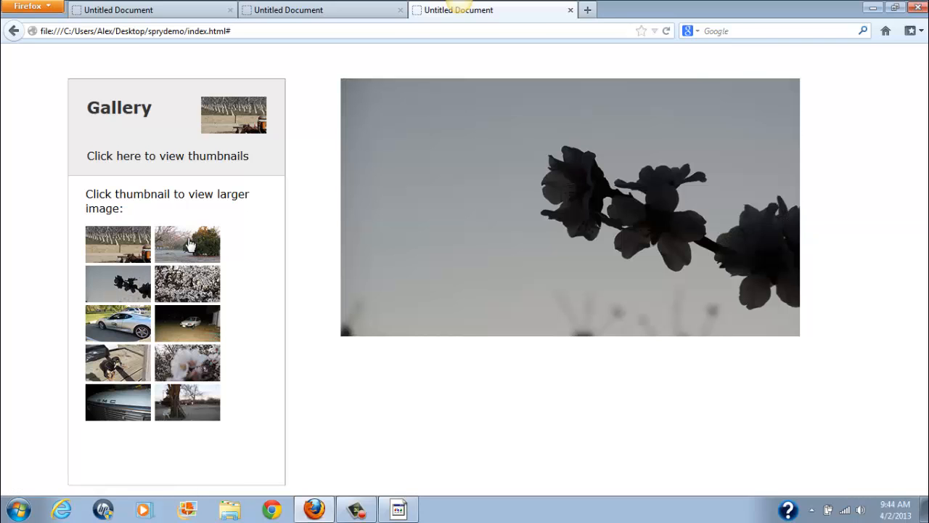
{"action": "left_click", "coordinate": [188, 244]}
{"action": "left_click", "coordinate": [134, 245]}
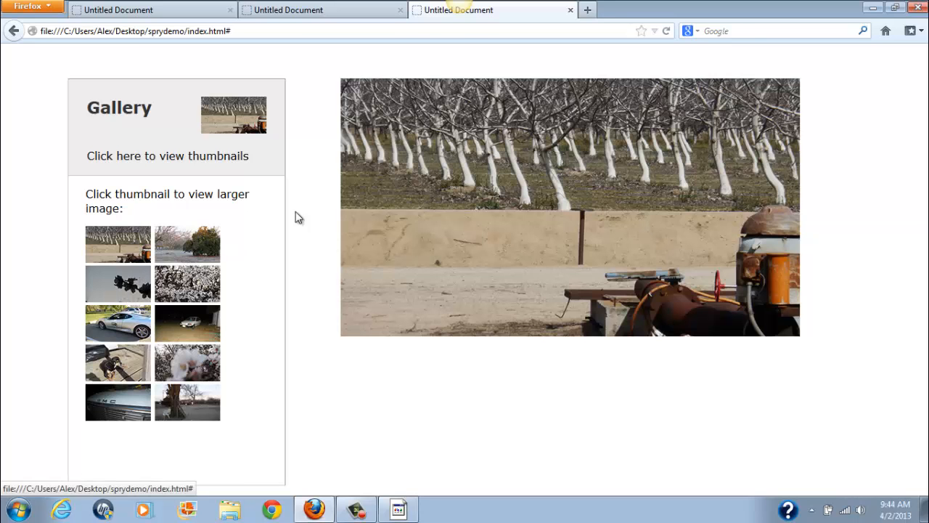
{"action": "left_click", "coordinate": [872, 8]}
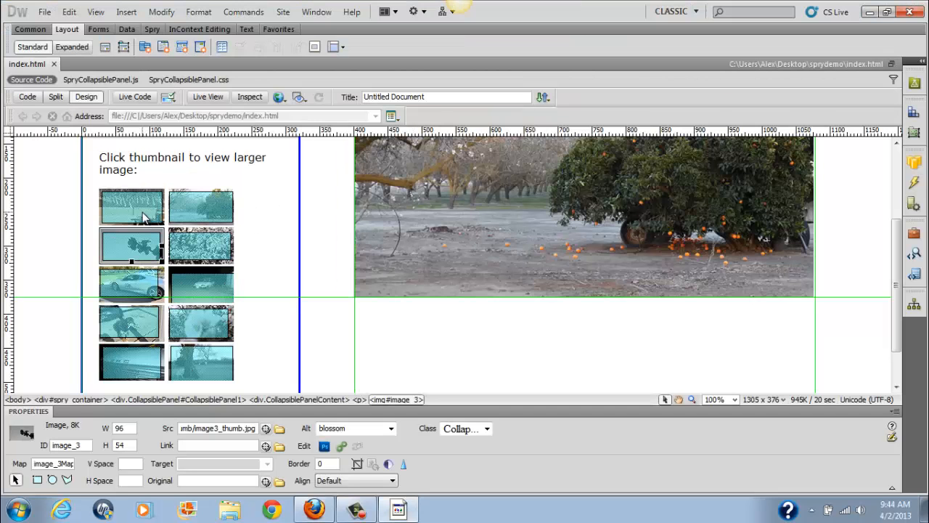
Change the event of the first hotspot's Show-Hide Elements behavior, in image_1Map, to onClick and save the page.
{"action": "left_click", "coordinate": [144, 217]}
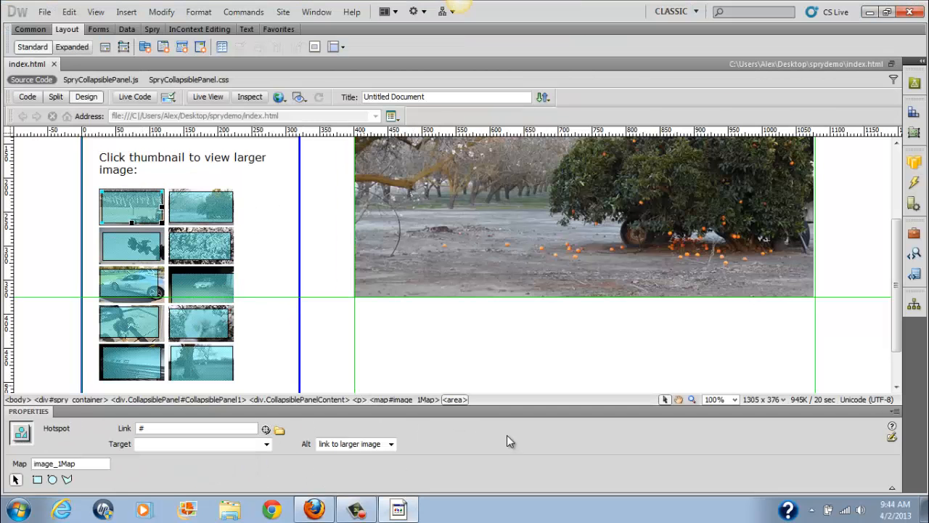
{"action": "left_click", "coordinate": [914, 255]}
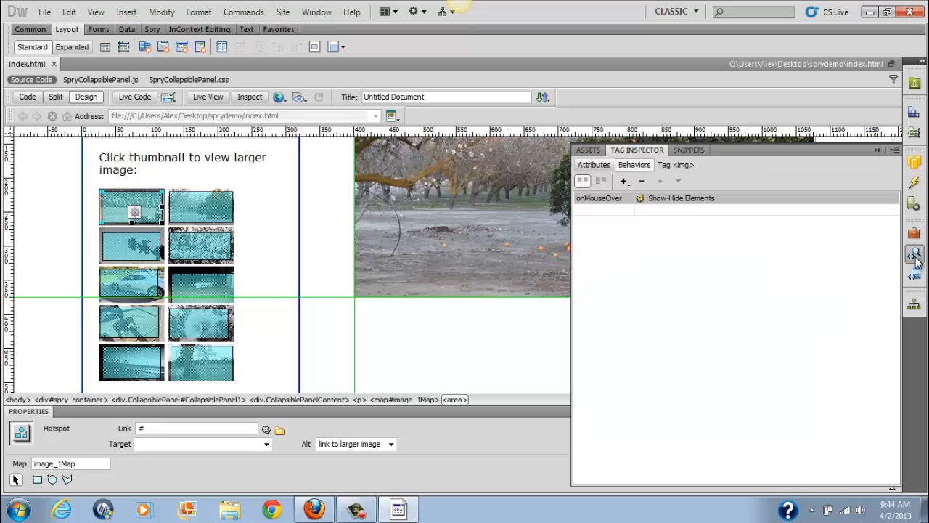
{"action": "left_click", "coordinate": [626, 199]}
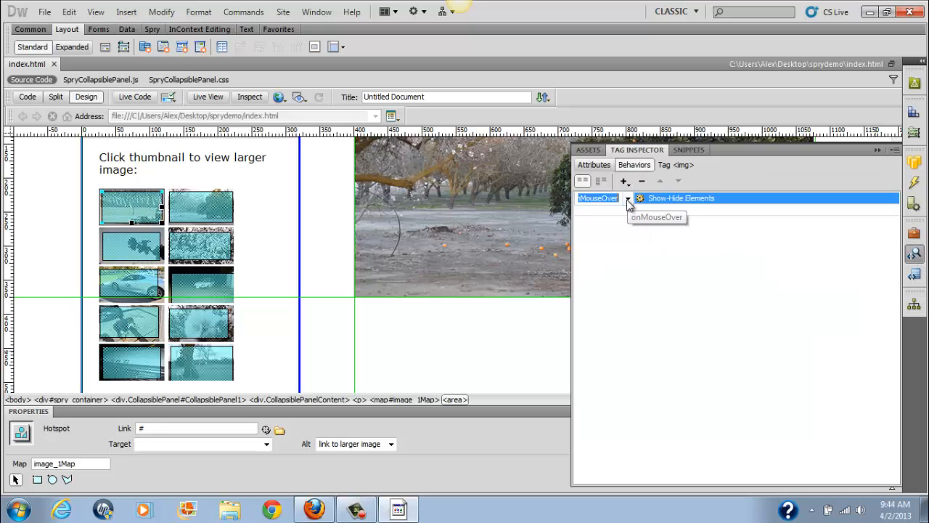
{"action": "left_click", "coordinate": [628, 198]}
{"action": "left_click", "coordinate": [615, 220]}
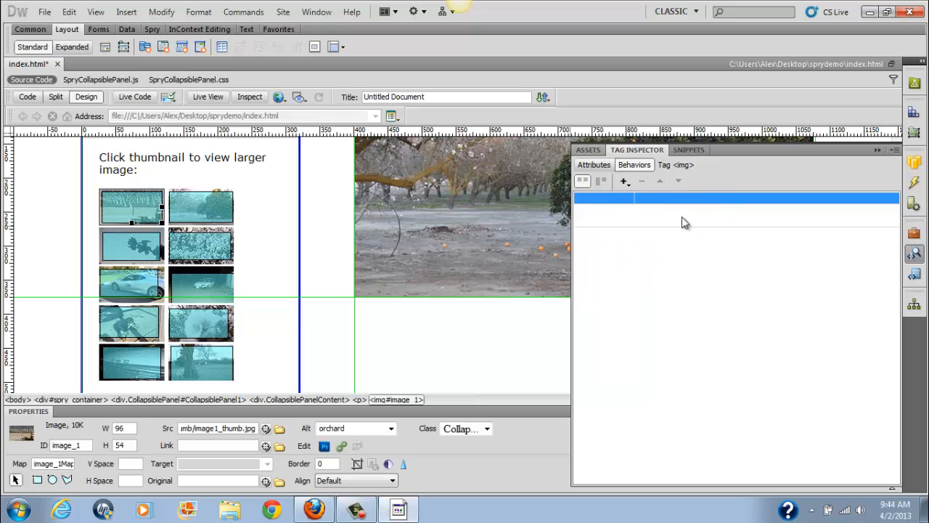
{"action": "left_click", "coordinate": [44, 12]}
{"action": "left_click", "coordinate": [76, 159]}
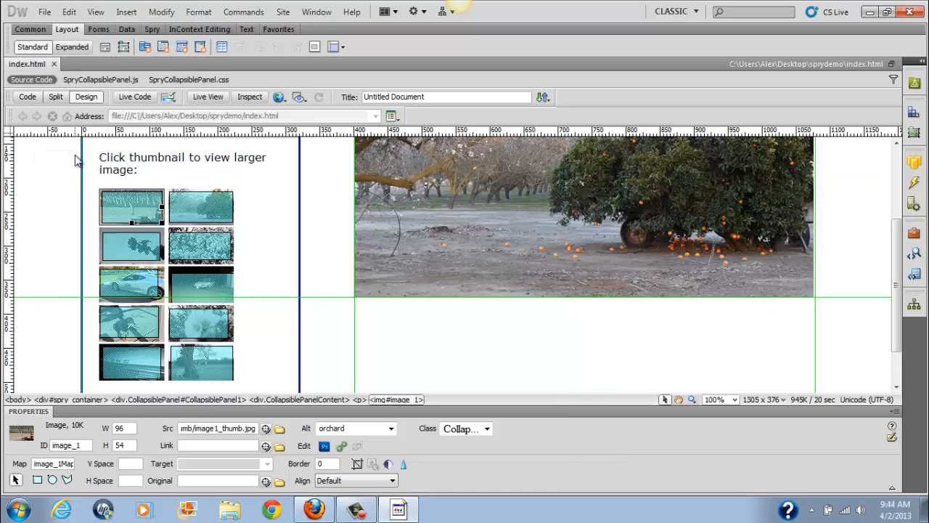
Preview the saved page in Firefox again, testing the collapsible Gallery panel and clicks on the first three thumbnails.
{"action": "left_click", "coordinate": [44, 12]}
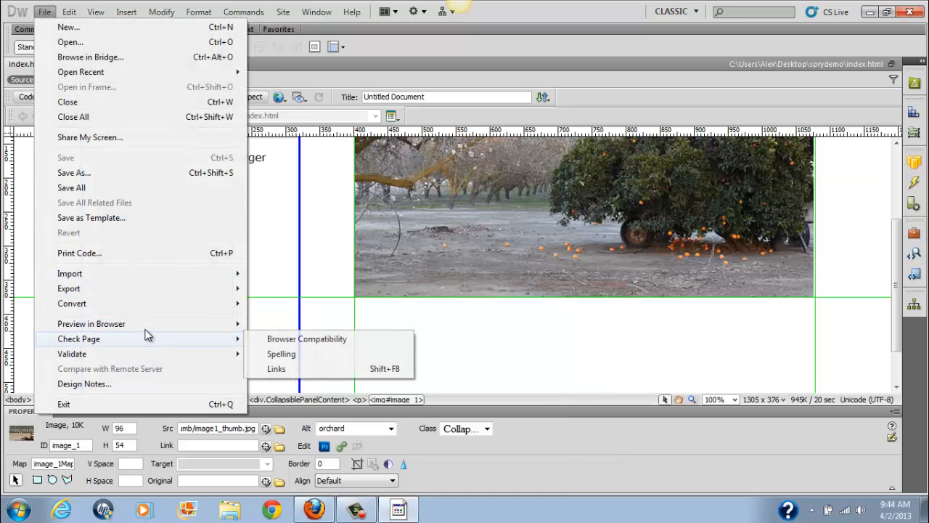
{"action": "mouse_move", "coordinate": [149, 330]}
{"action": "left_click", "coordinate": [279, 326]}
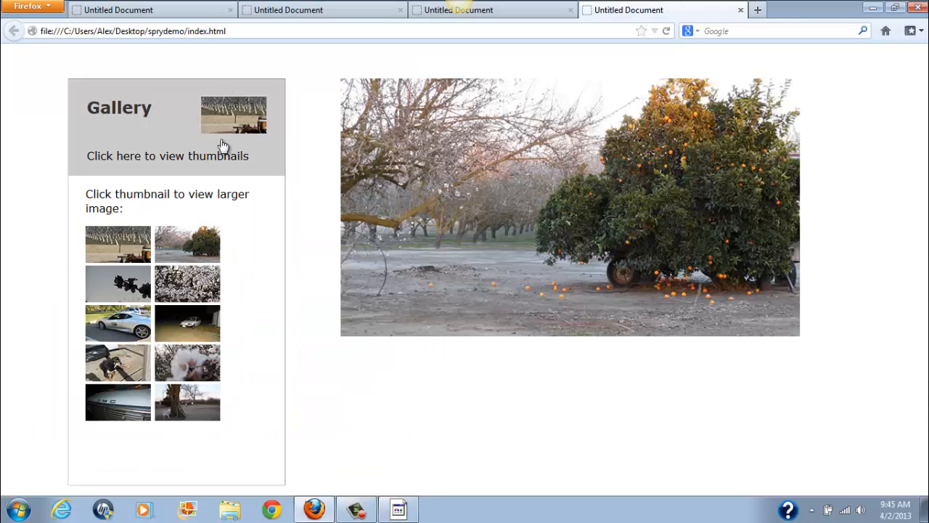
{"action": "left_click", "coordinate": [222, 149]}
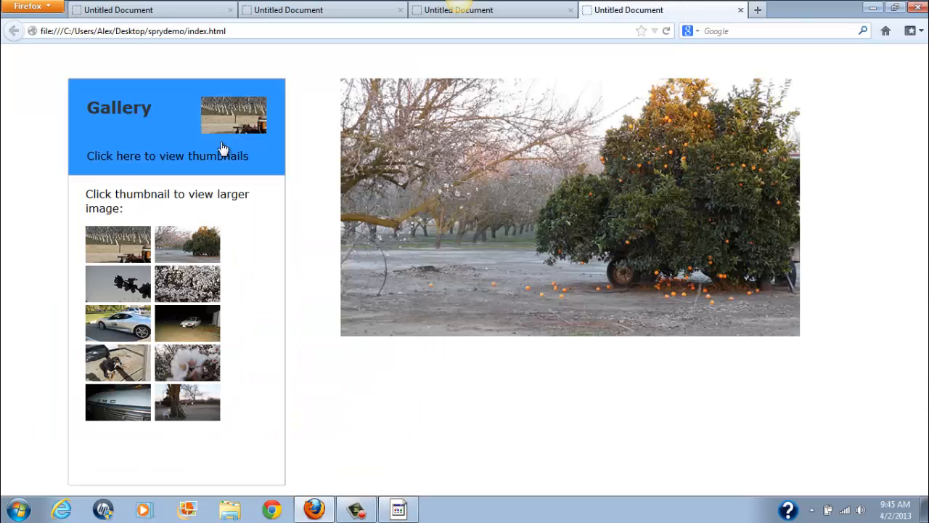
{"action": "left_click", "coordinate": [178, 125]}
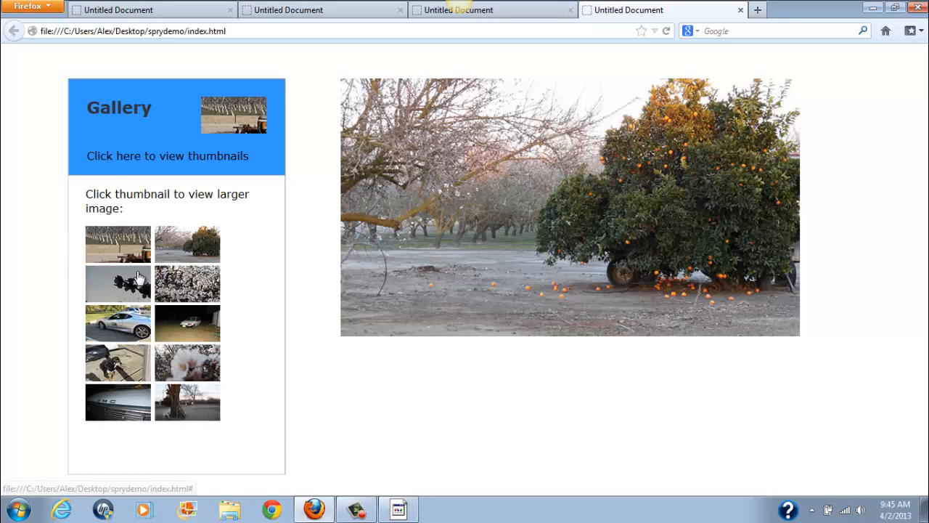
{"action": "left_click", "coordinate": [127, 250]}
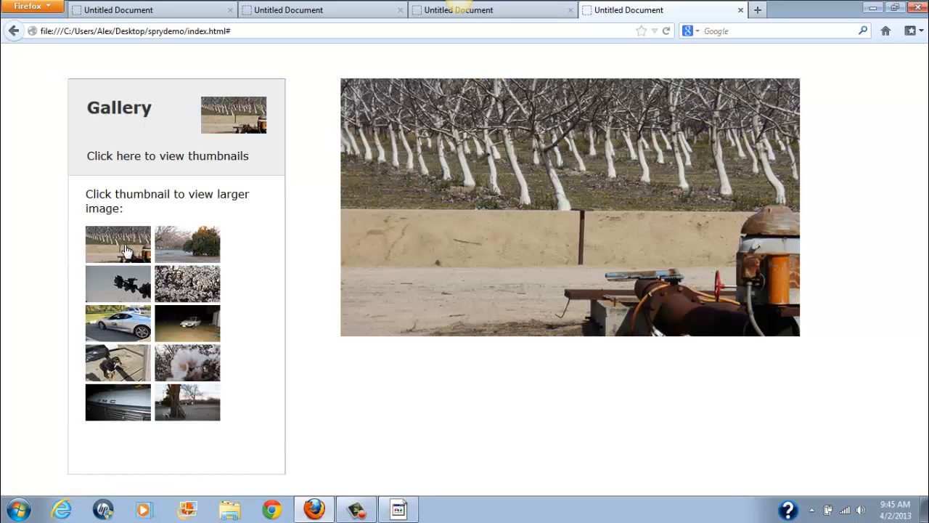
{"action": "left_click", "coordinate": [187, 249]}
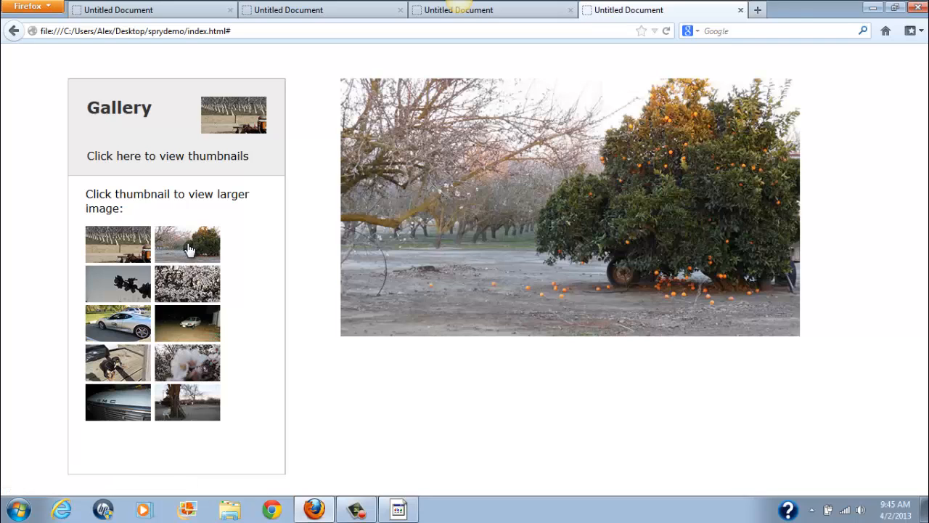
{"action": "left_click", "coordinate": [129, 286]}
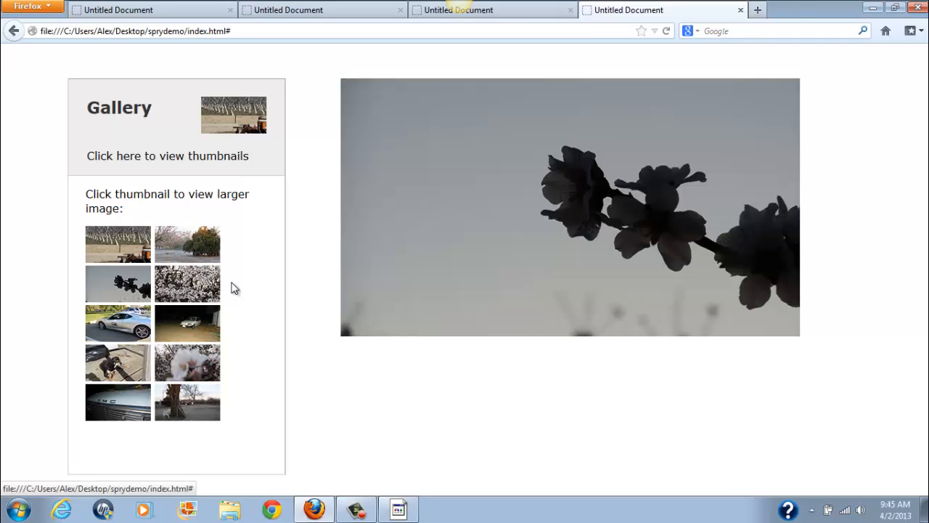
{"action": "left_click", "coordinate": [204, 119]}
{"action": "left_click", "coordinate": [873, 8]}
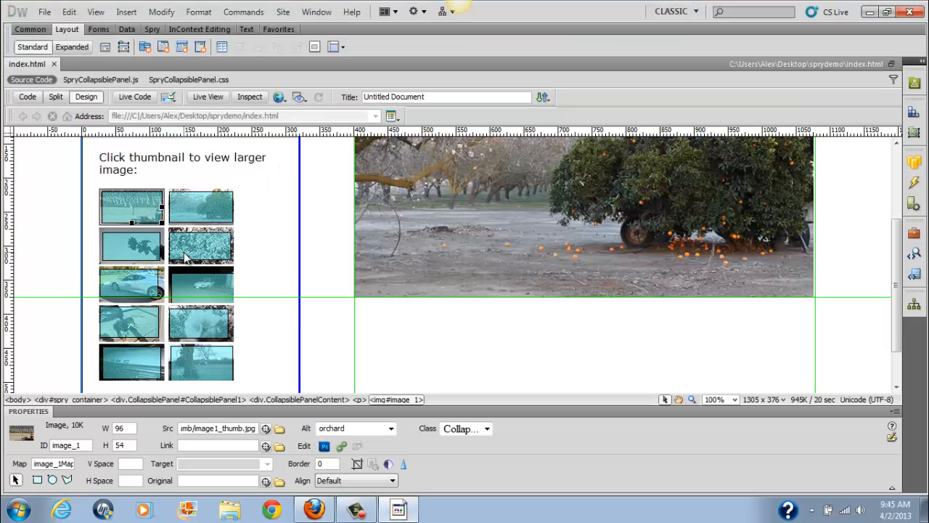
Go through the remaining thumbnail hotspots and compare the behaviors attached to the fifth, fourth and third ones.
{"action": "left_click", "coordinate": [186, 256]}
{"action": "left_click", "coordinate": [194, 290]}
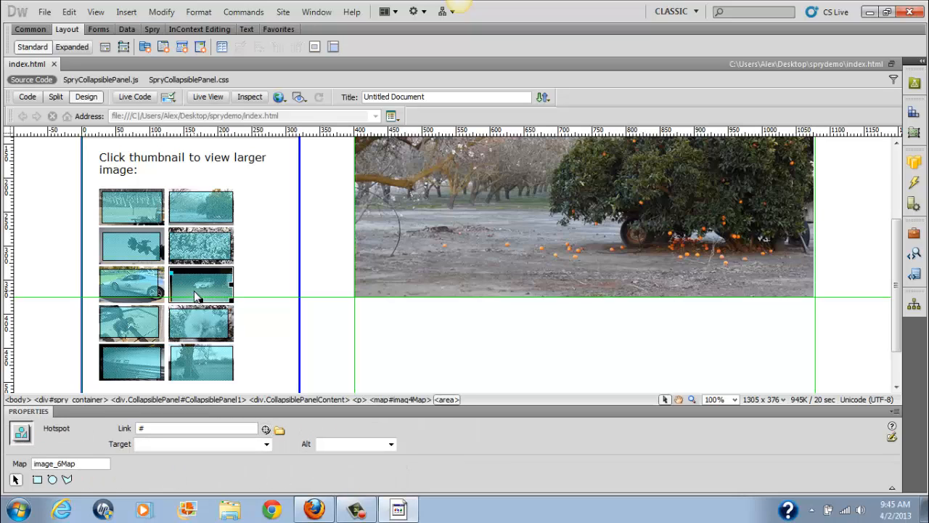
{"action": "left_click", "coordinate": [135, 321]}
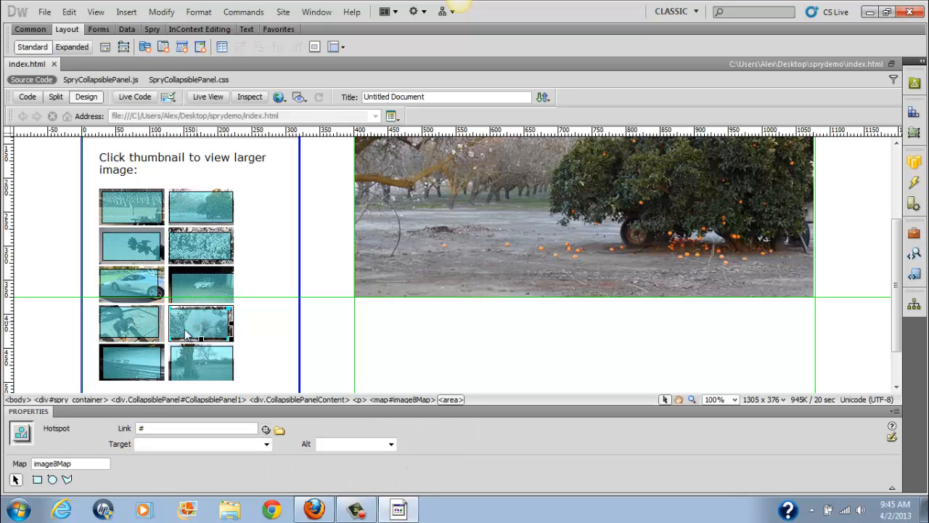
{"action": "left_click", "coordinate": [193, 326]}
{"action": "left_click", "coordinate": [146, 356]}
{"action": "left_click", "coordinate": [201, 373]}
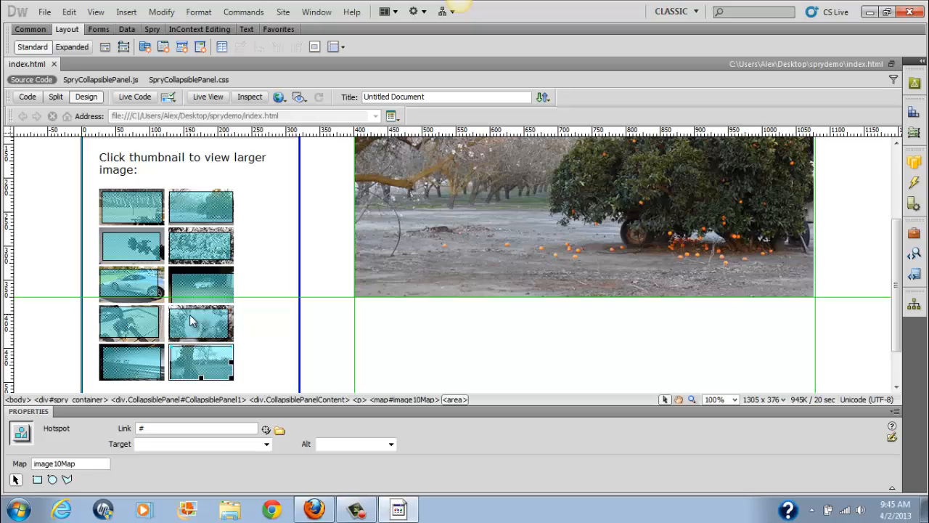
{"action": "left_click", "coordinate": [201, 289]}
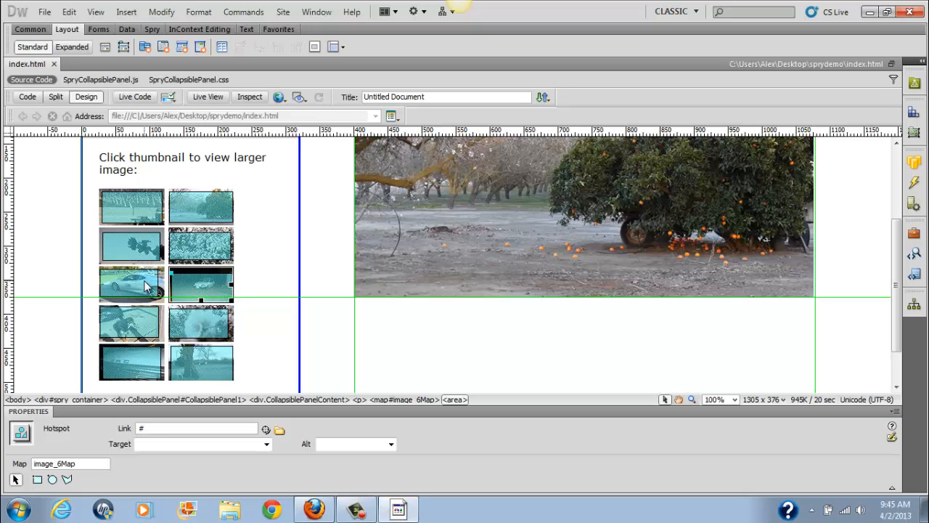
{"action": "left_click", "coordinate": [147, 287]}
{"action": "left_click", "coordinate": [913, 253]}
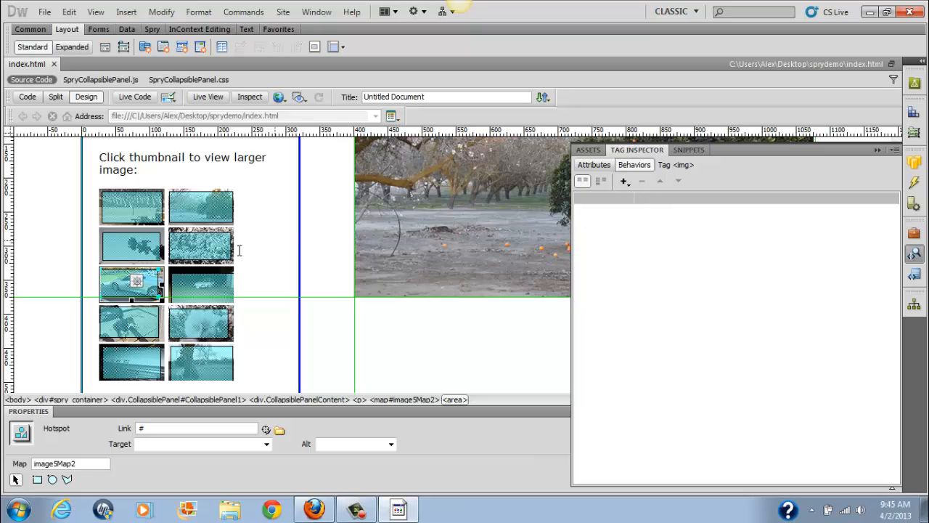
{"action": "left_click", "coordinate": [208, 240]}
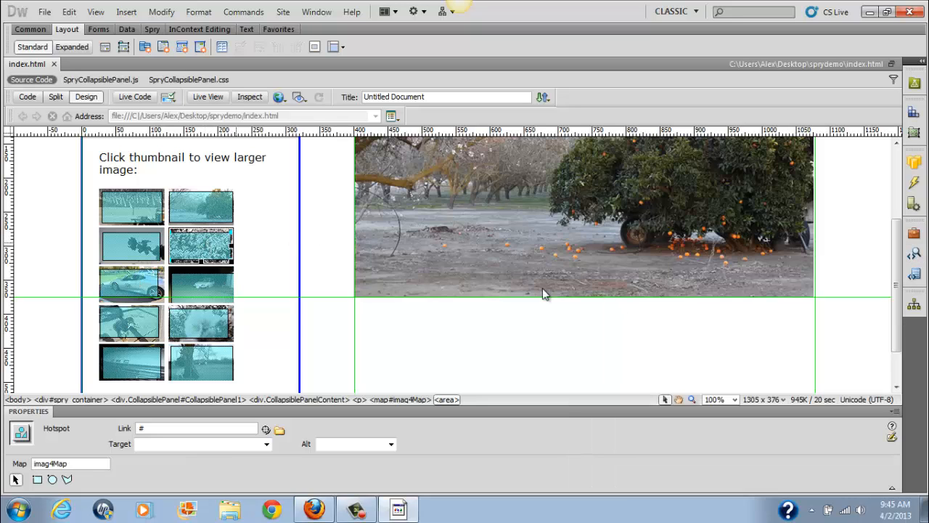
{"action": "left_click", "coordinate": [913, 252]}
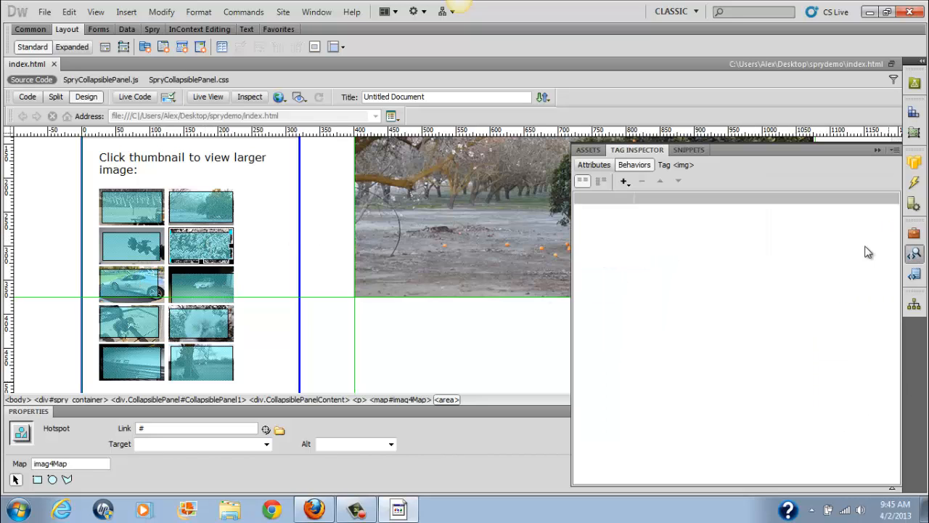
{"action": "left_click", "coordinate": [145, 251]}
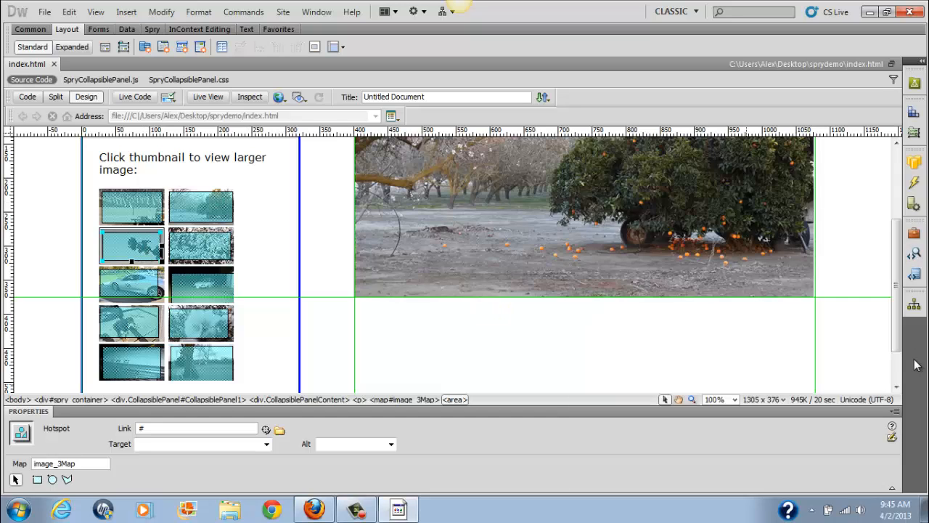
{"action": "left_click", "coordinate": [914, 252]}
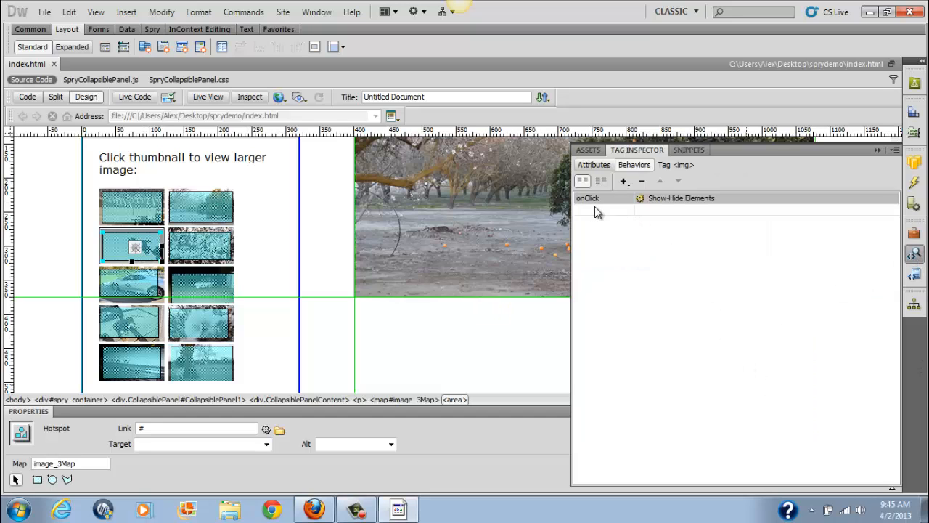
Add a Show-Hide Elements behavior to the fourth thumbnail's hotspot, in imag4Map.
{"action": "left_click", "coordinate": [204, 254]}
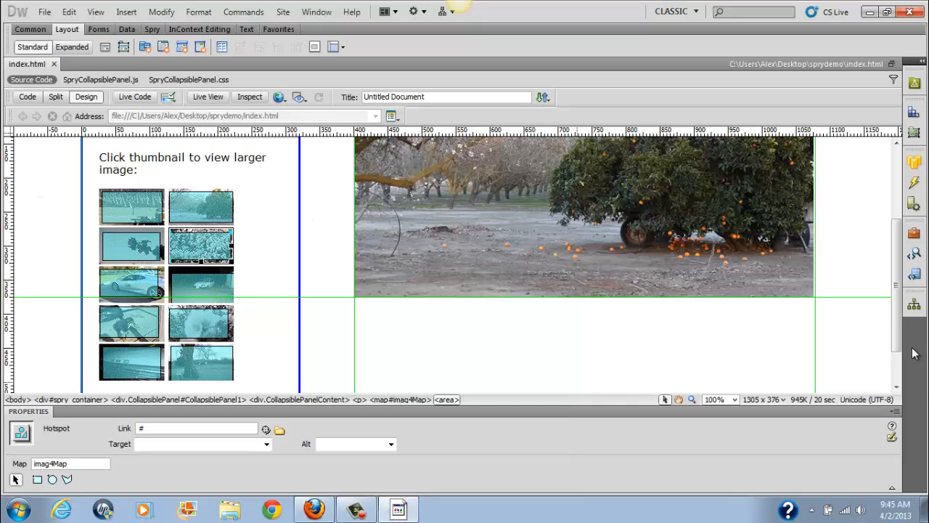
{"action": "left_click", "coordinate": [913, 254]}
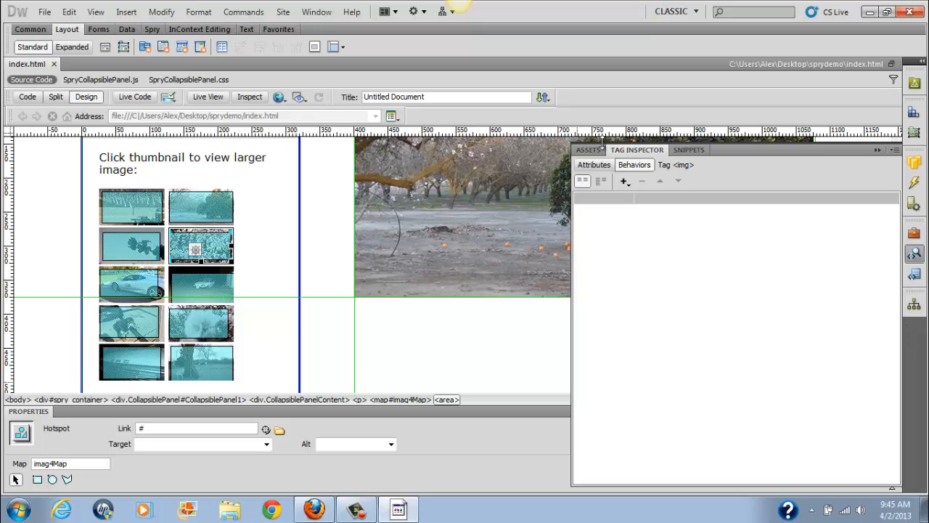
{"action": "left_click", "coordinate": [624, 182]}
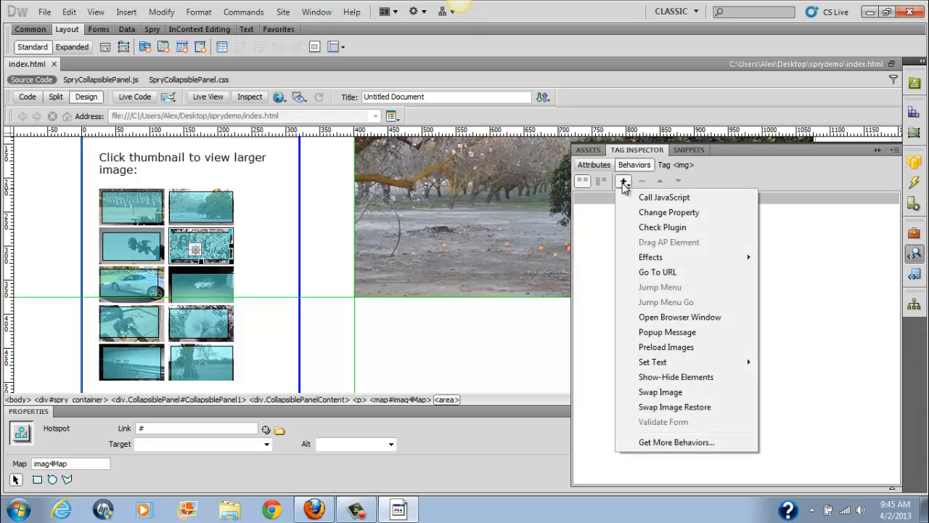
{"action": "left_click", "coordinate": [698, 381]}
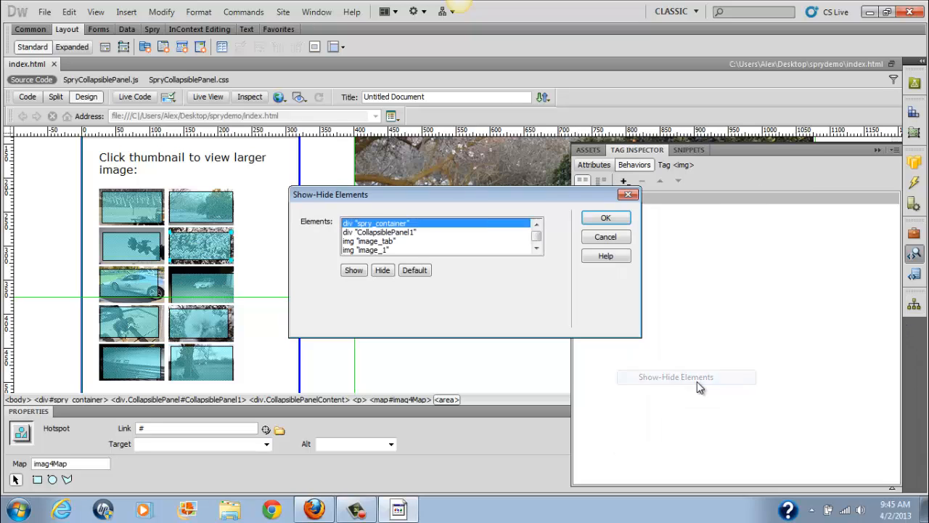
In the Show-Hide Elements behavior, set image1_div, image2_div and image3_div to hide and image4_div to show.
{"action": "left_click_drag", "start_coordinate": [537, 249], "coordinate": [538, 253]}
{"action": "left_click", "coordinate": [404, 240]}
{"action": "left_click", "coordinate": [384, 232]}
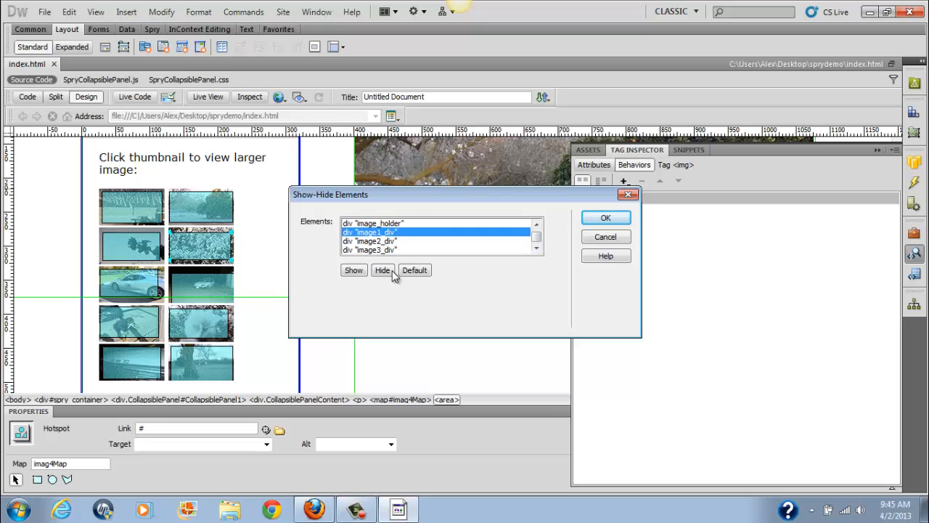
{"action": "left_click", "coordinate": [386, 274]}
{"action": "left_click", "coordinate": [383, 241]}
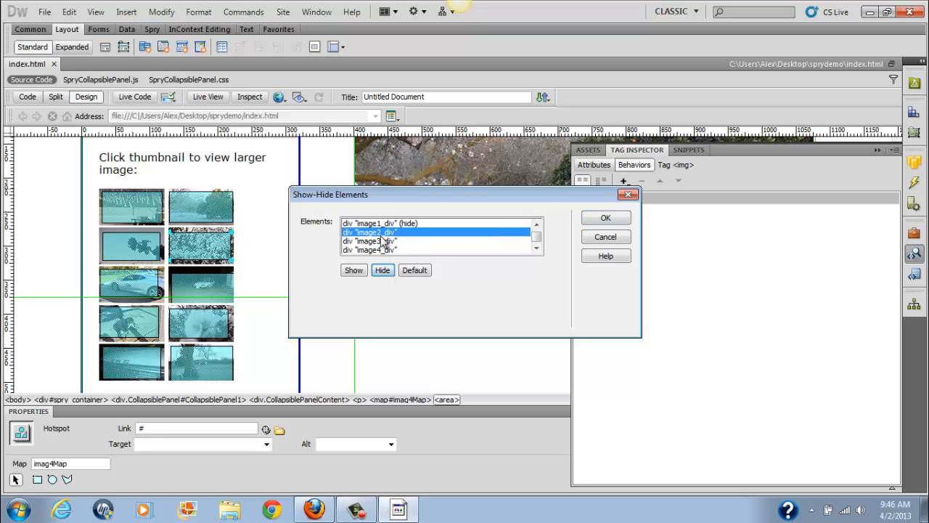
{"action": "left_click", "coordinate": [382, 270]}
{"action": "left_click", "coordinate": [380, 235]}
{"action": "left_click", "coordinate": [383, 270]}
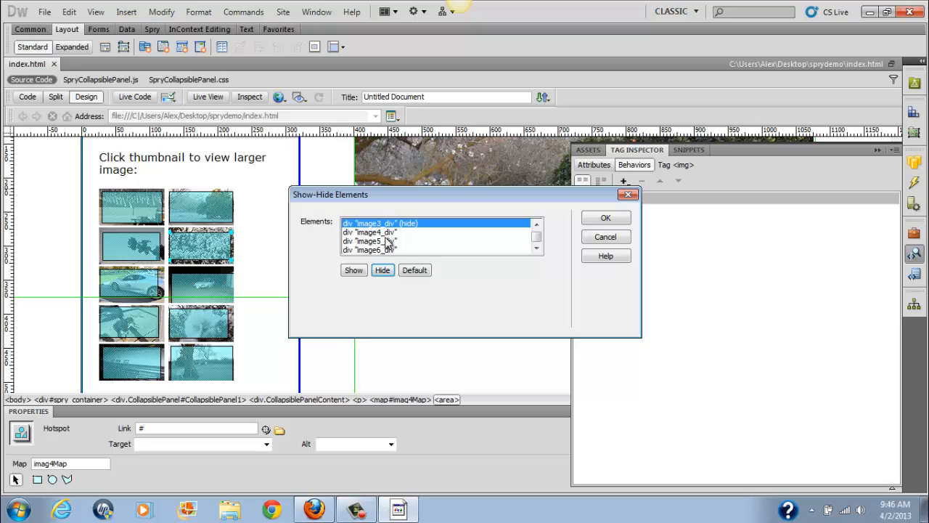
{"action": "left_click", "coordinate": [386, 233]}
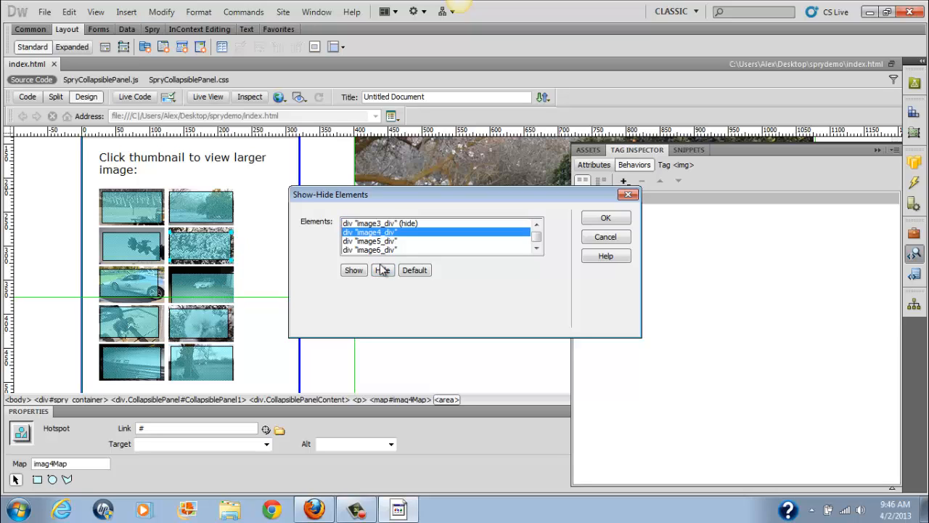
{"action": "left_click", "coordinate": [353, 270]}
Set image5_div through image10_div to hide and apply the Show-Hide Elements behavior.
{"action": "left_click", "coordinate": [379, 232]}
{"action": "left_click", "coordinate": [383, 270]}
{"action": "left_click", "coordinate": [384, 232]}
{"action": "left_click", "coordinate": [383, 270]}
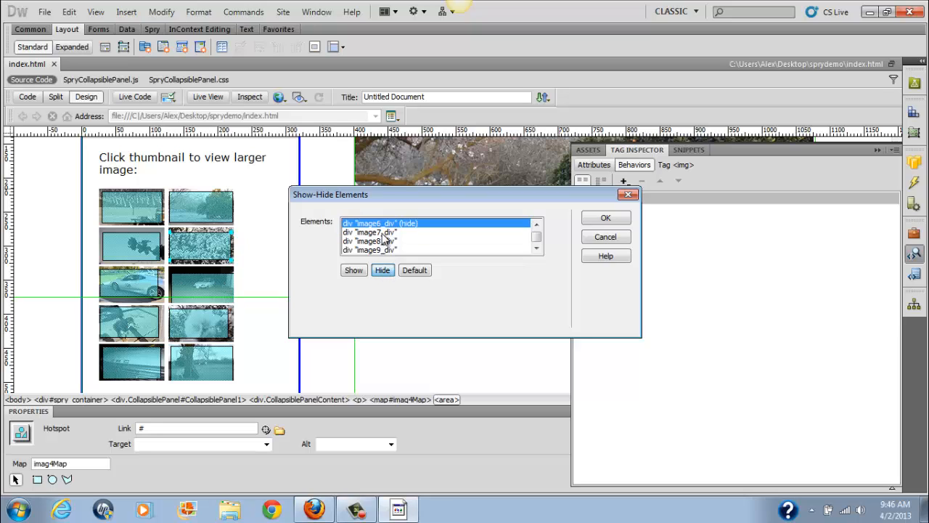
{"action": "left_click", "coordinate": [385, 232]}
{"action": "left_click", "coordinate": [383, 270]}
{"action": "left_click", "coordinate": [382, 239]}
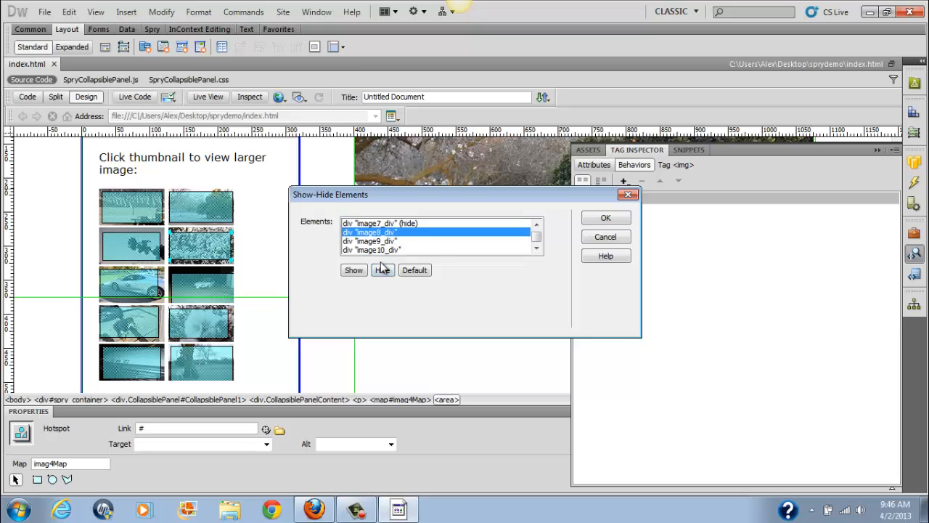
{"action": "left_click", "coordinate": [382, 270]}
{"action": "left_click", "coordinate": [385, 241]}
{"action": "left_click", "coordinate": [382, 270]}
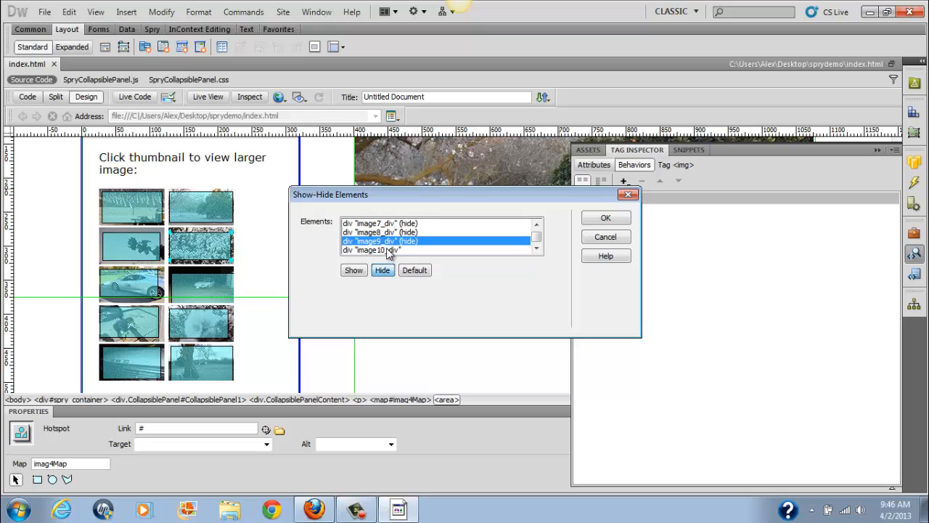
{"action": "left_click", "coordinate": [383, 250]}
{"action": "left_click", "coordinate": [382, 270]}
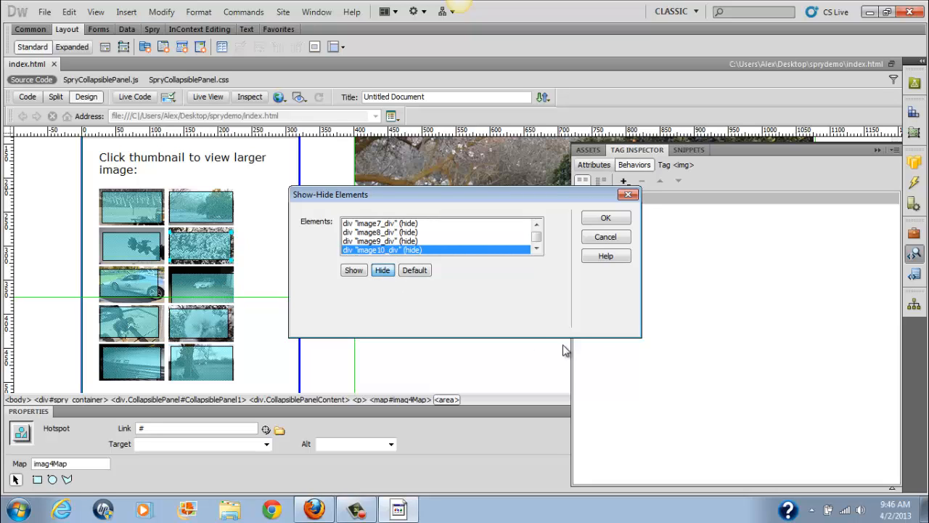
{"action": "left_click", "coordinate": [605, 218]}
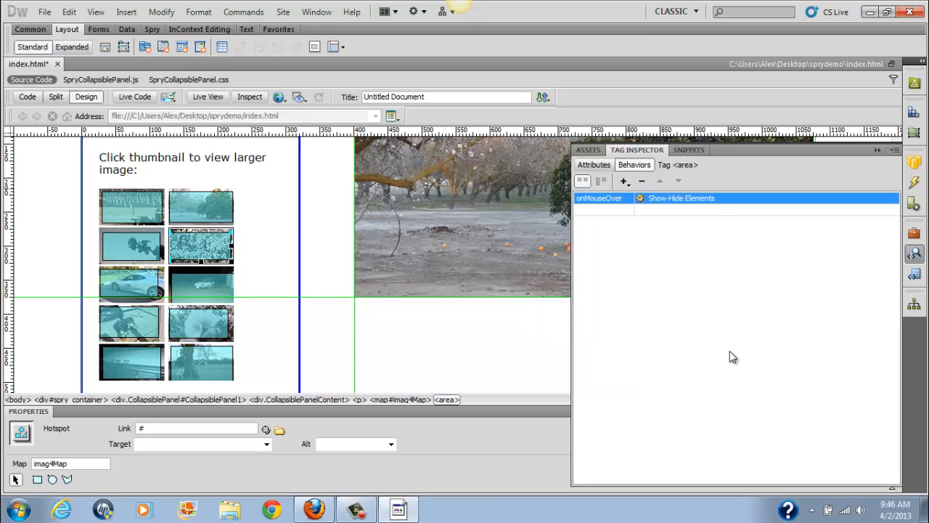
Change the event of the fourth hotspot's Show-Hide Elements behavior to onClick and save the page.
{"action": "left_click", "coordinate": [629, 196]}
{"action": "left_click", "coordinate": [628, 197]}
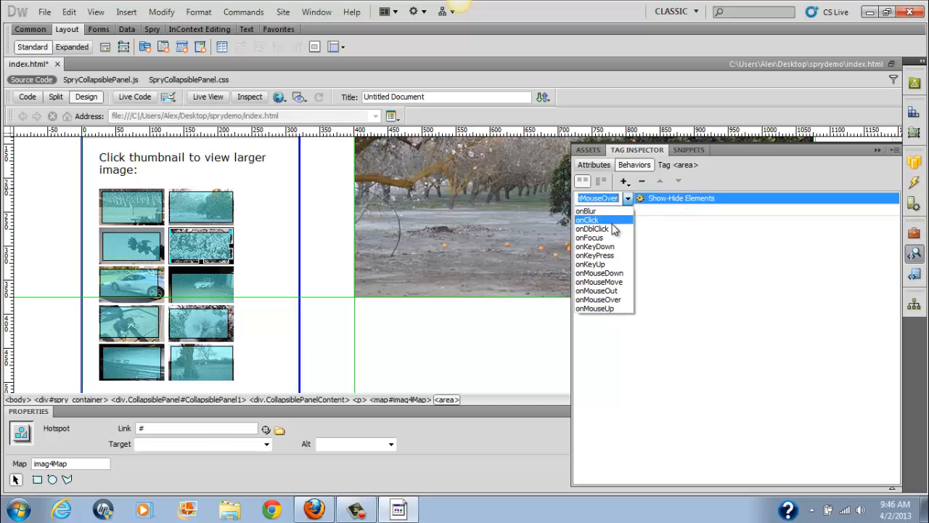
{"action": "left_click", "coordinate": [612, 222]}
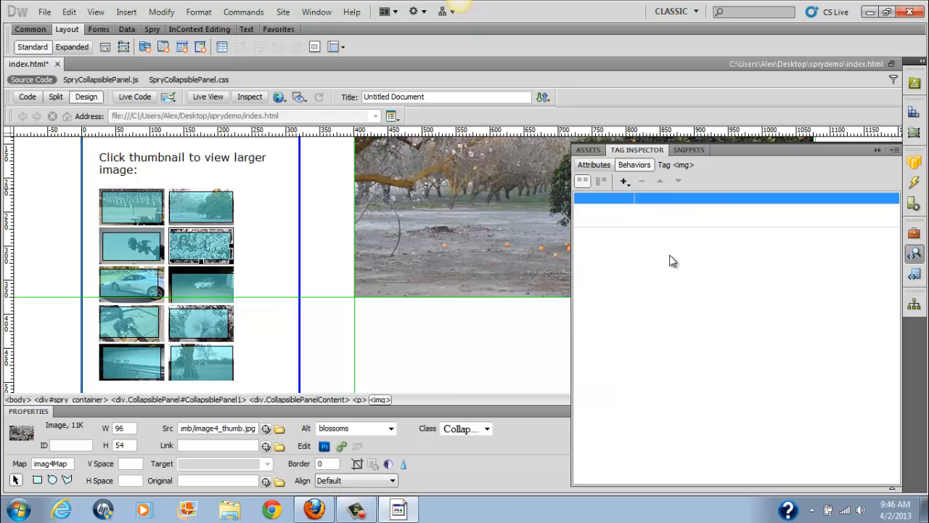
{"action": "left_click", "coordinate": [44, 13]}
{"action": "left_click", "coordinate": [85, 158]}
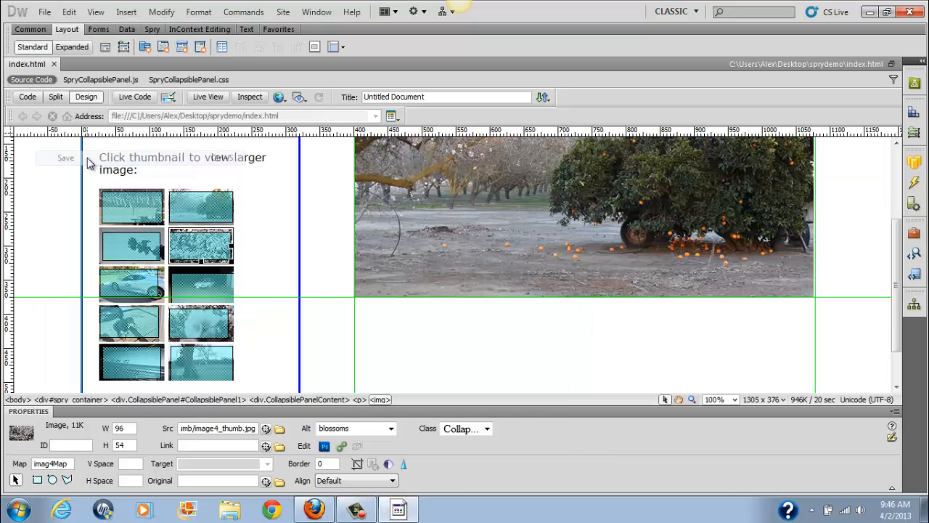
Preview the saved page in Firefox and expand the Gallery panel to reach the thumbnails.
{"action": "left_click", "coordinate": [44, 12]}
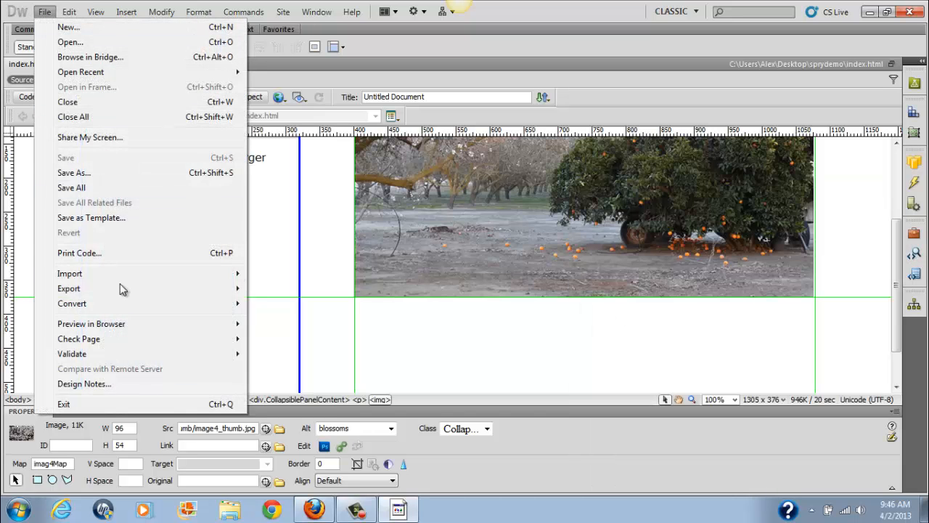
{"action": "mouse_move", "coordinate": [232, 323]}
{"action": "left_click", "coordinate": [321, 326]}
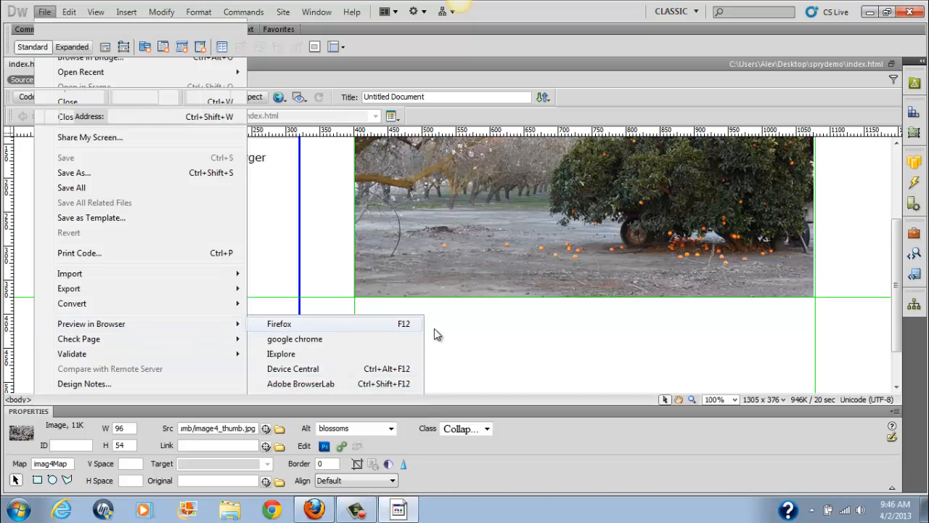
{"action": "left_click", "coordinate": [141, 108]}
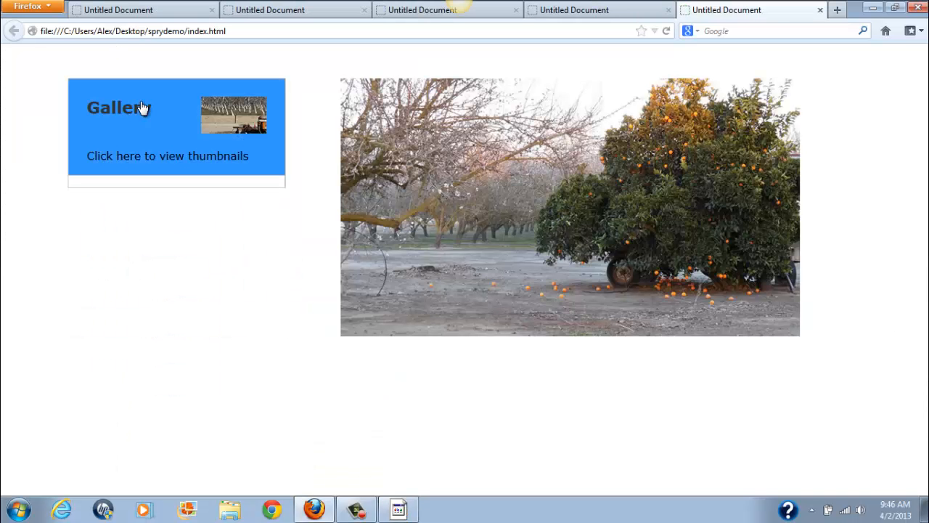
{"action": "left_click", "coordinate": [109, 120]}
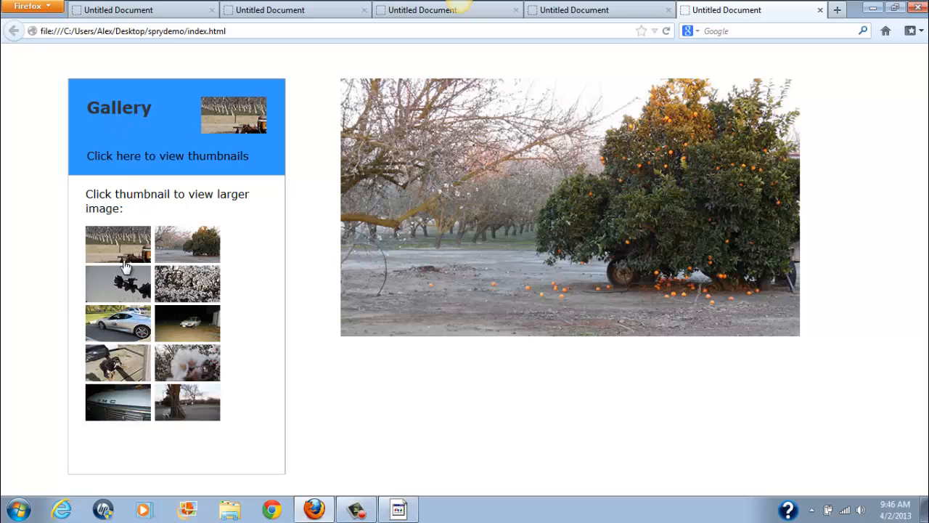
Test clicks on the first four thumbnails twice in the preview, and collapse the Gallery panel.
{"action": "left_click", "coordinate": [119, 247]}
{"action": "left_click", "coordinate": [191, 238]}
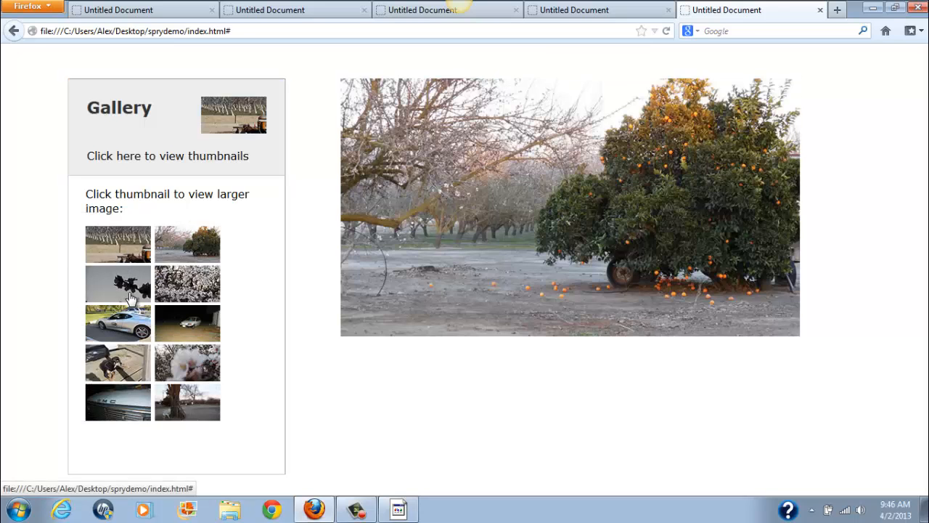
{"action": "left_click", "coordinate": [128, 294]}
{"action": "left_click", "coordinate": [193, 289]}
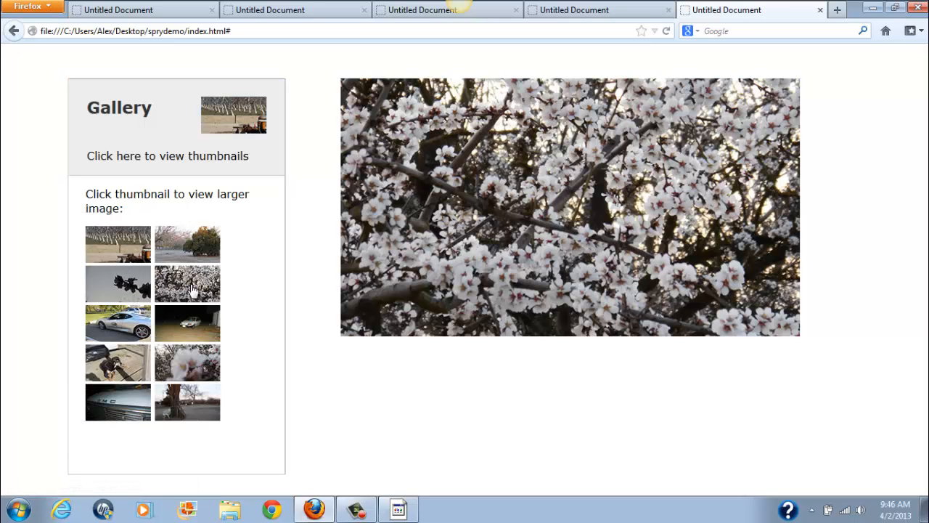
{"action": "left_click", "coordinate": [116, 248]}
{"action": "left_click", "coordinate": [183, 251]}
{"action": "left_click", "coordinate": [128, 284]}
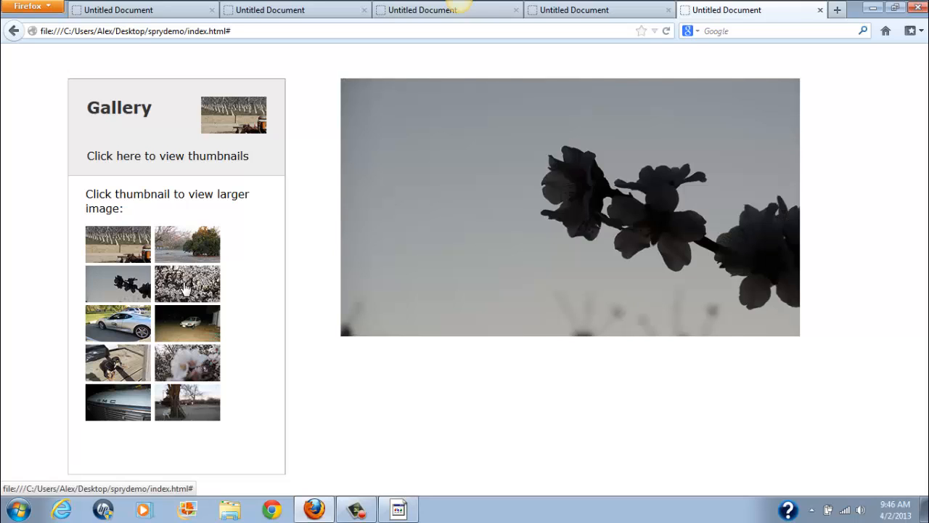
{"action": "left_click", "coordinate": [182, 289]}
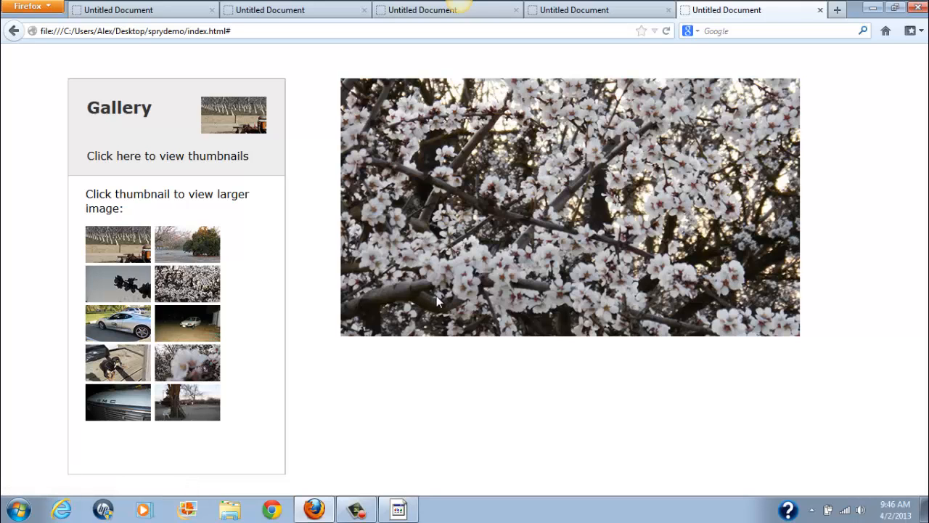
{"action": "left_click", "coordinate": [221, 158]}
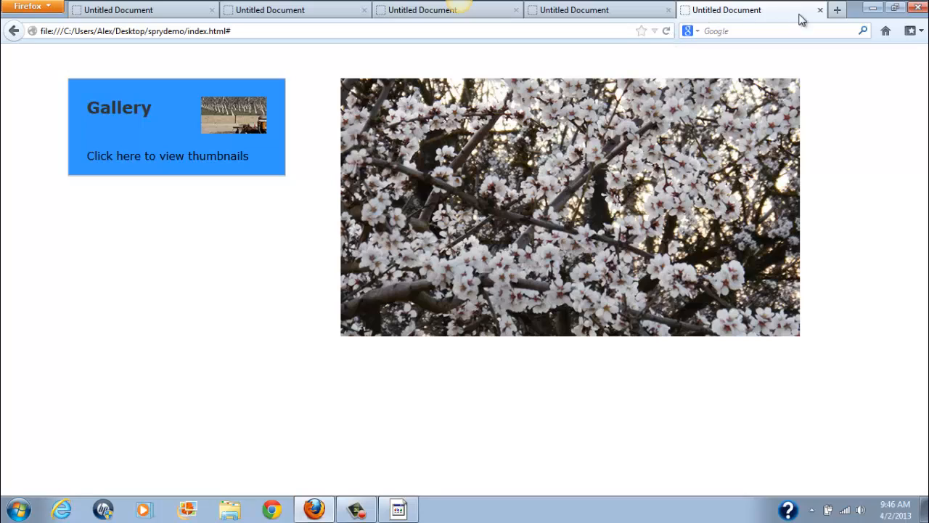
{"action": "left_click", "coordinate": [398, 510]}
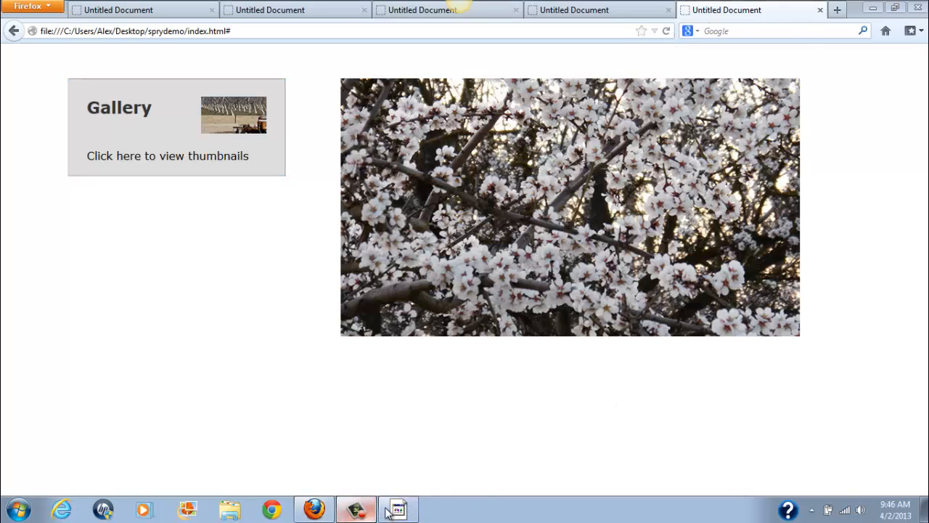
{"action": "left_click", "coordinate": [897, 450]}
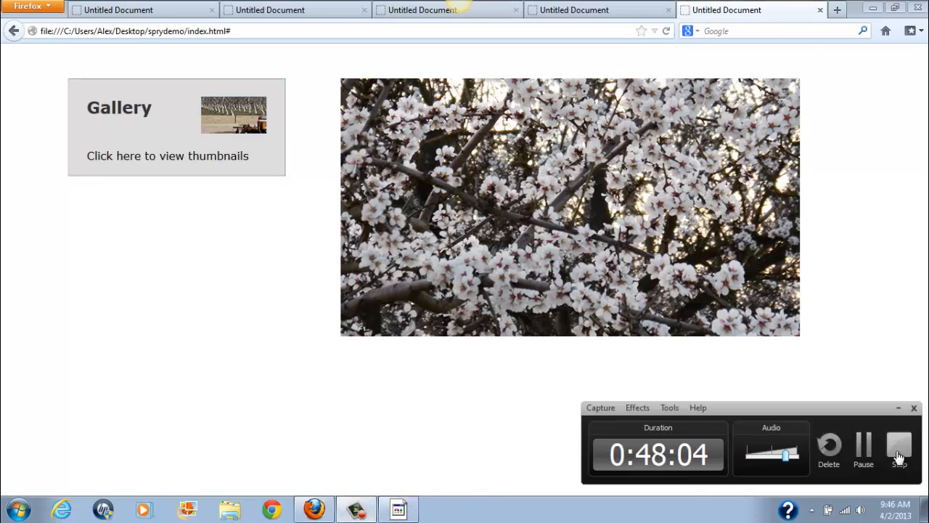